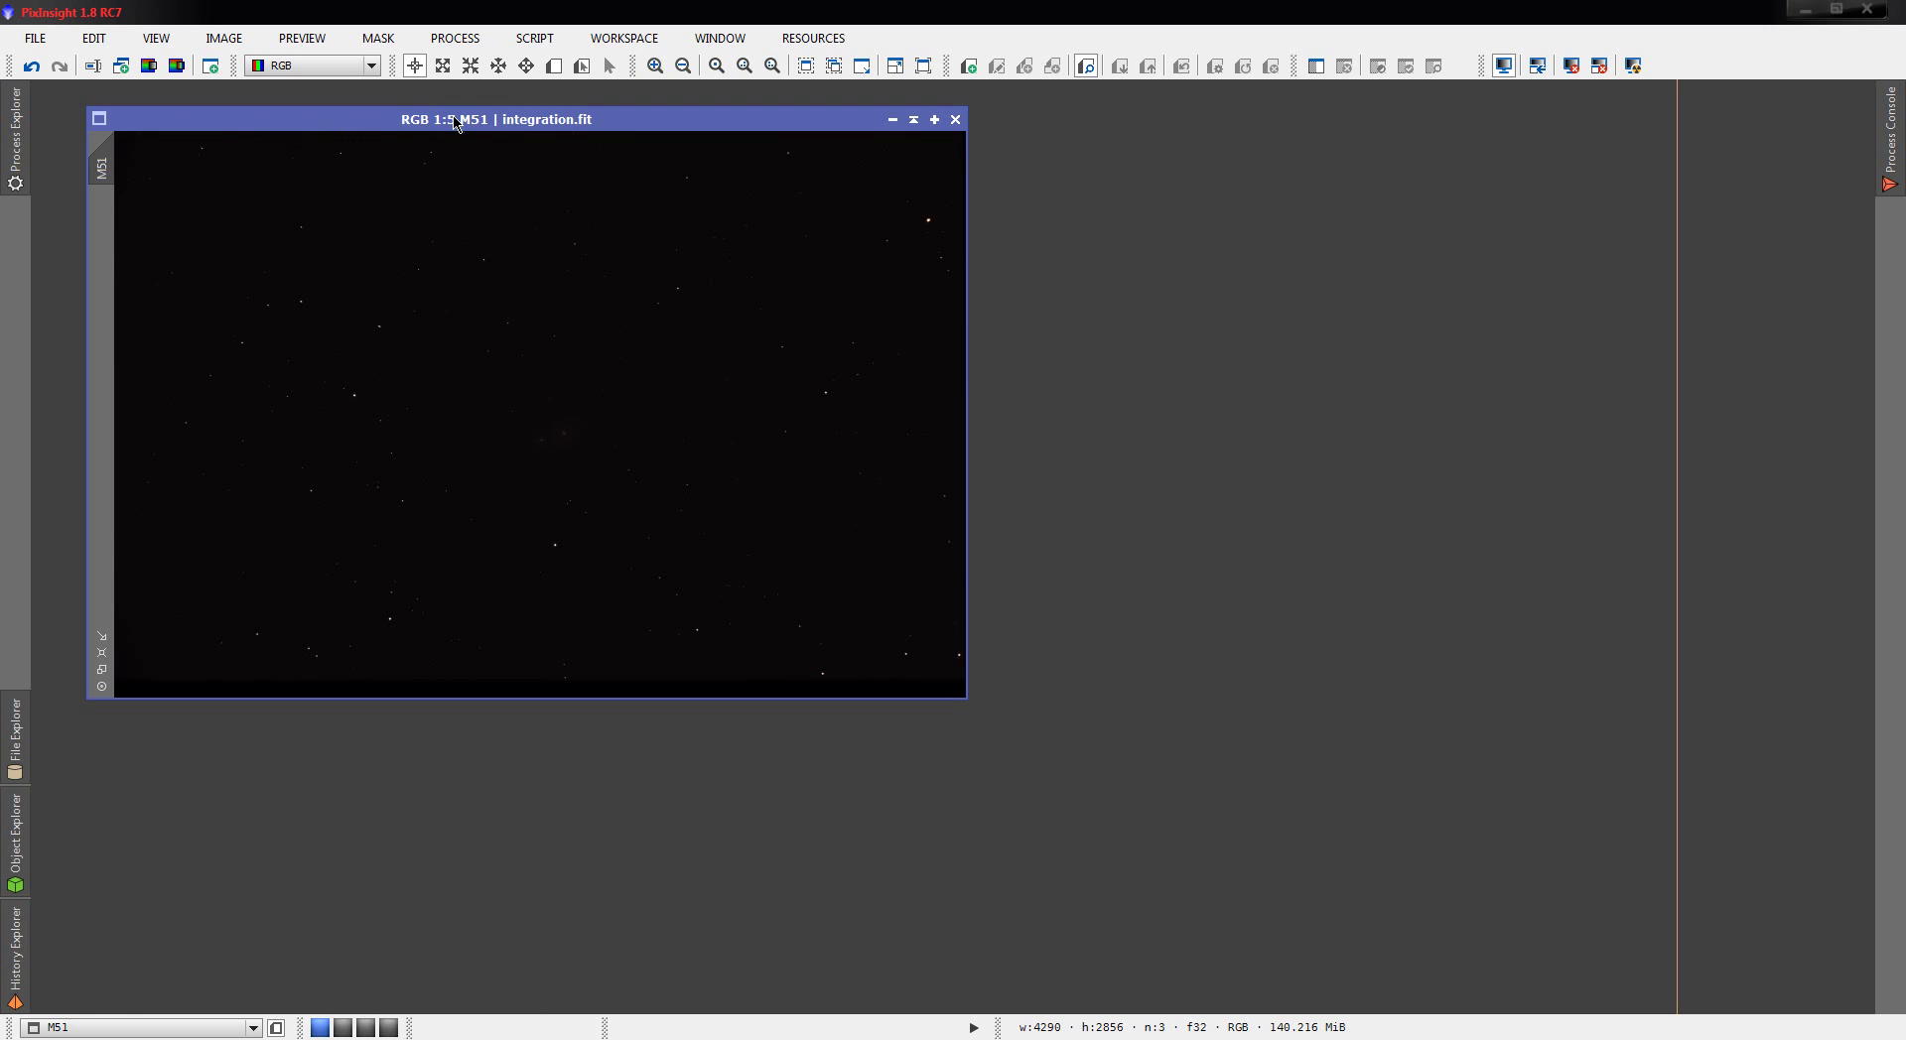
- Auto-stretch the M51 display with ScreenTransferFunction to reveal the galaxy on its pink background
mouse_move(497, 122)
left_mouse_down()
mouse_move(595, 119)
mouse_move(506, 119)
left_mouse_up()
left_click(17, 148)
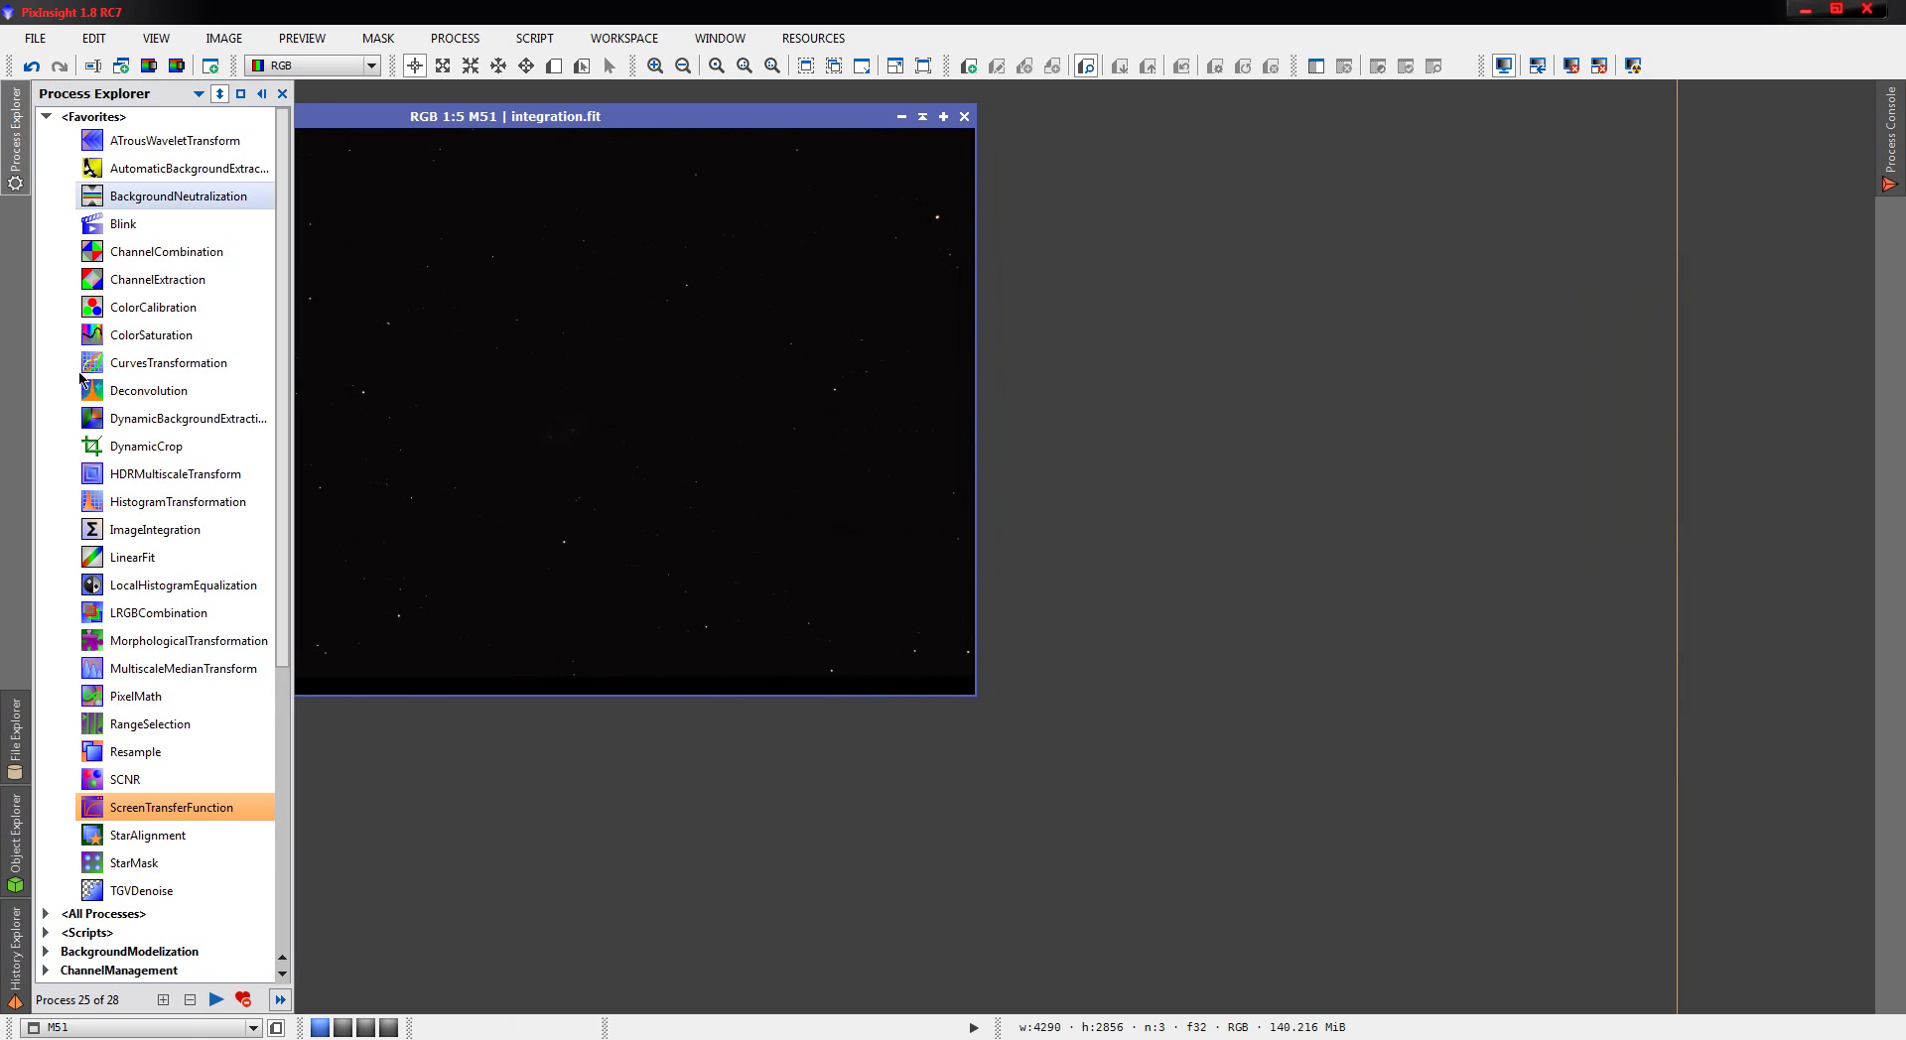
double_click(171, 806)
left_click_drag(480, 800, 469, 765)
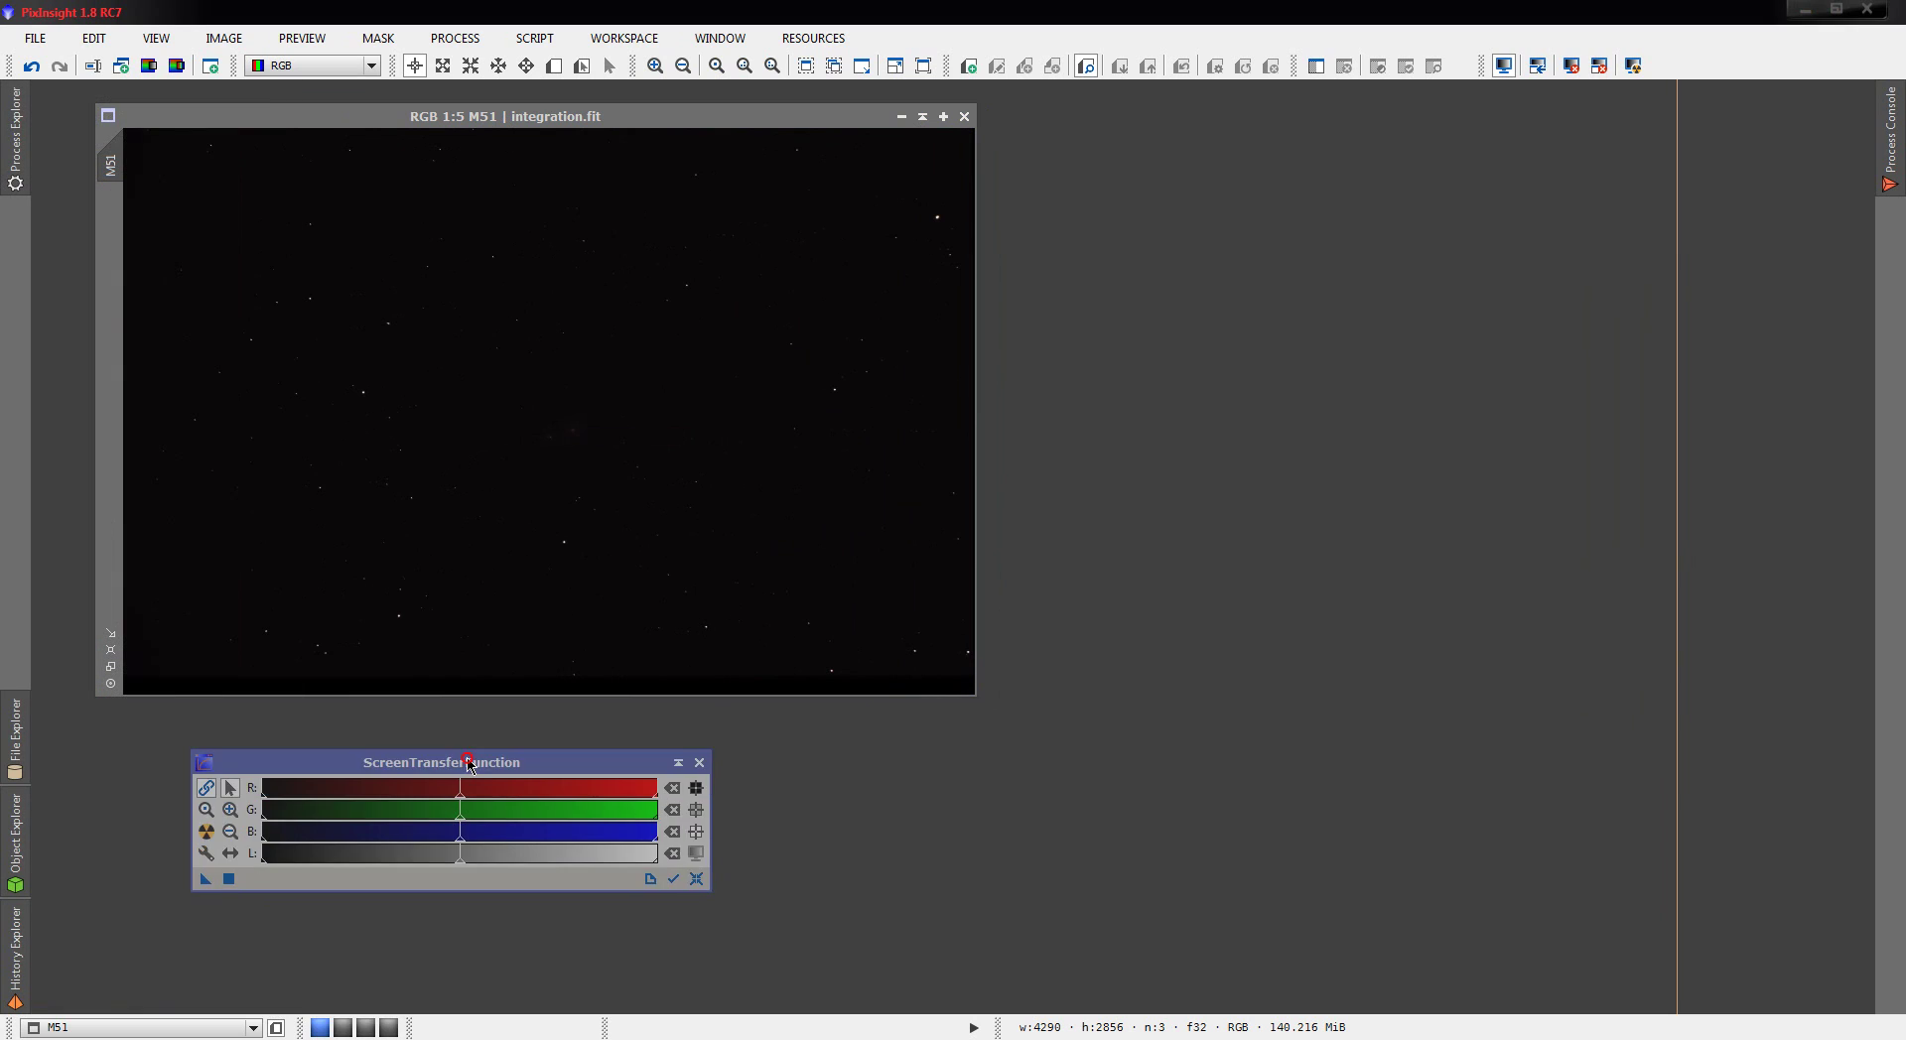
left_click(673, 880)
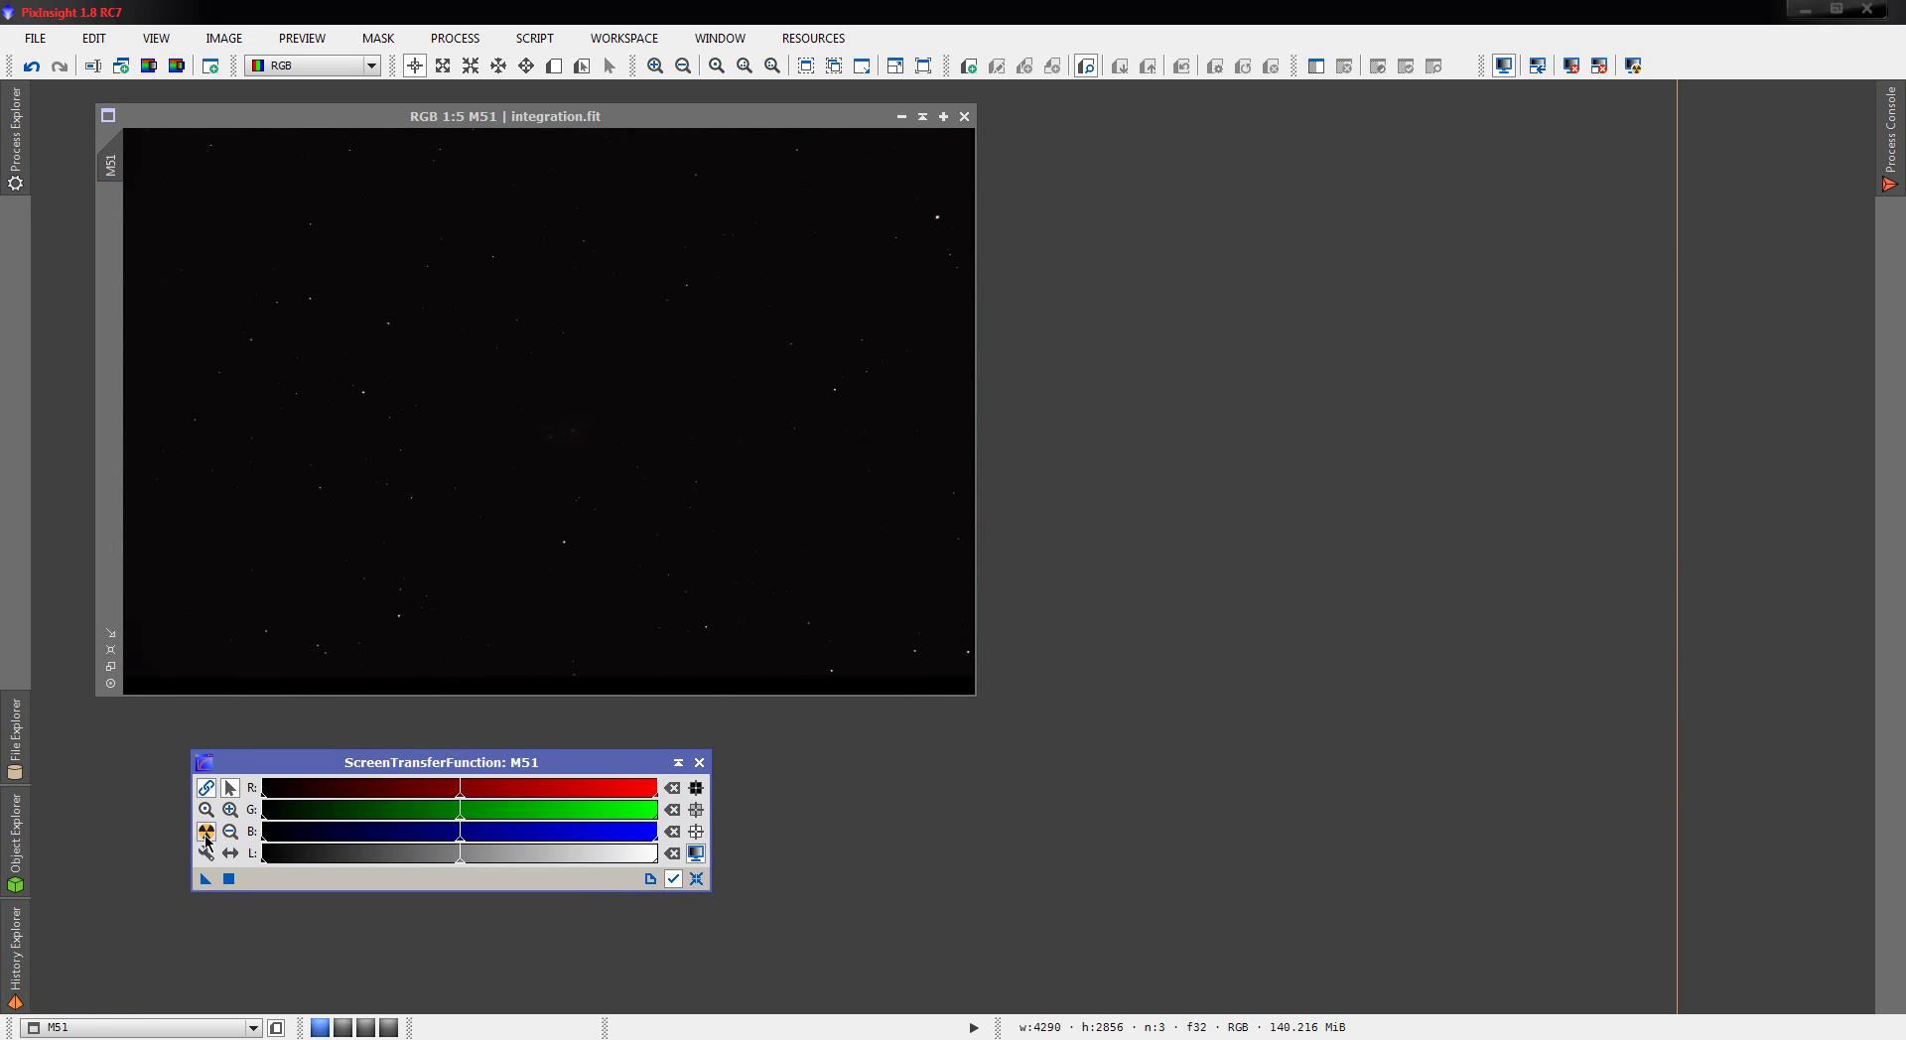
left_click(206, 837)
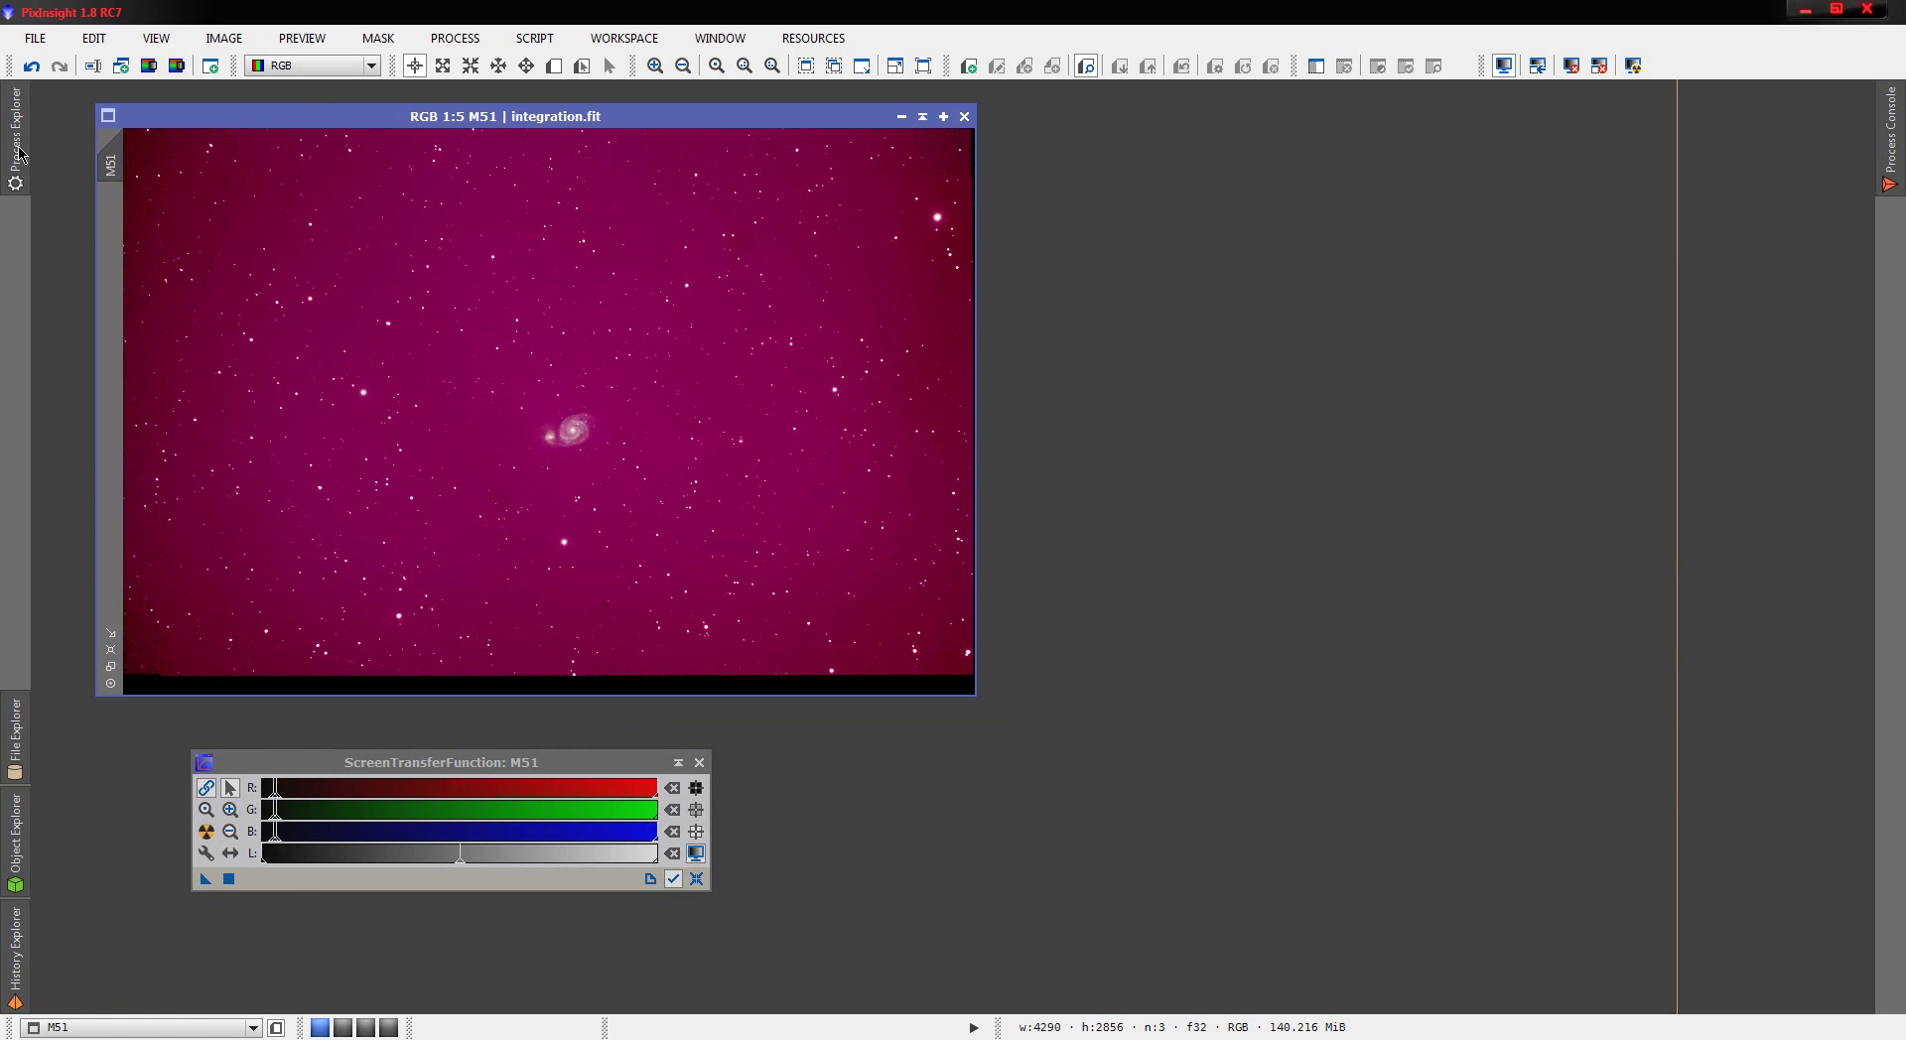
mouse_move(20, 151)
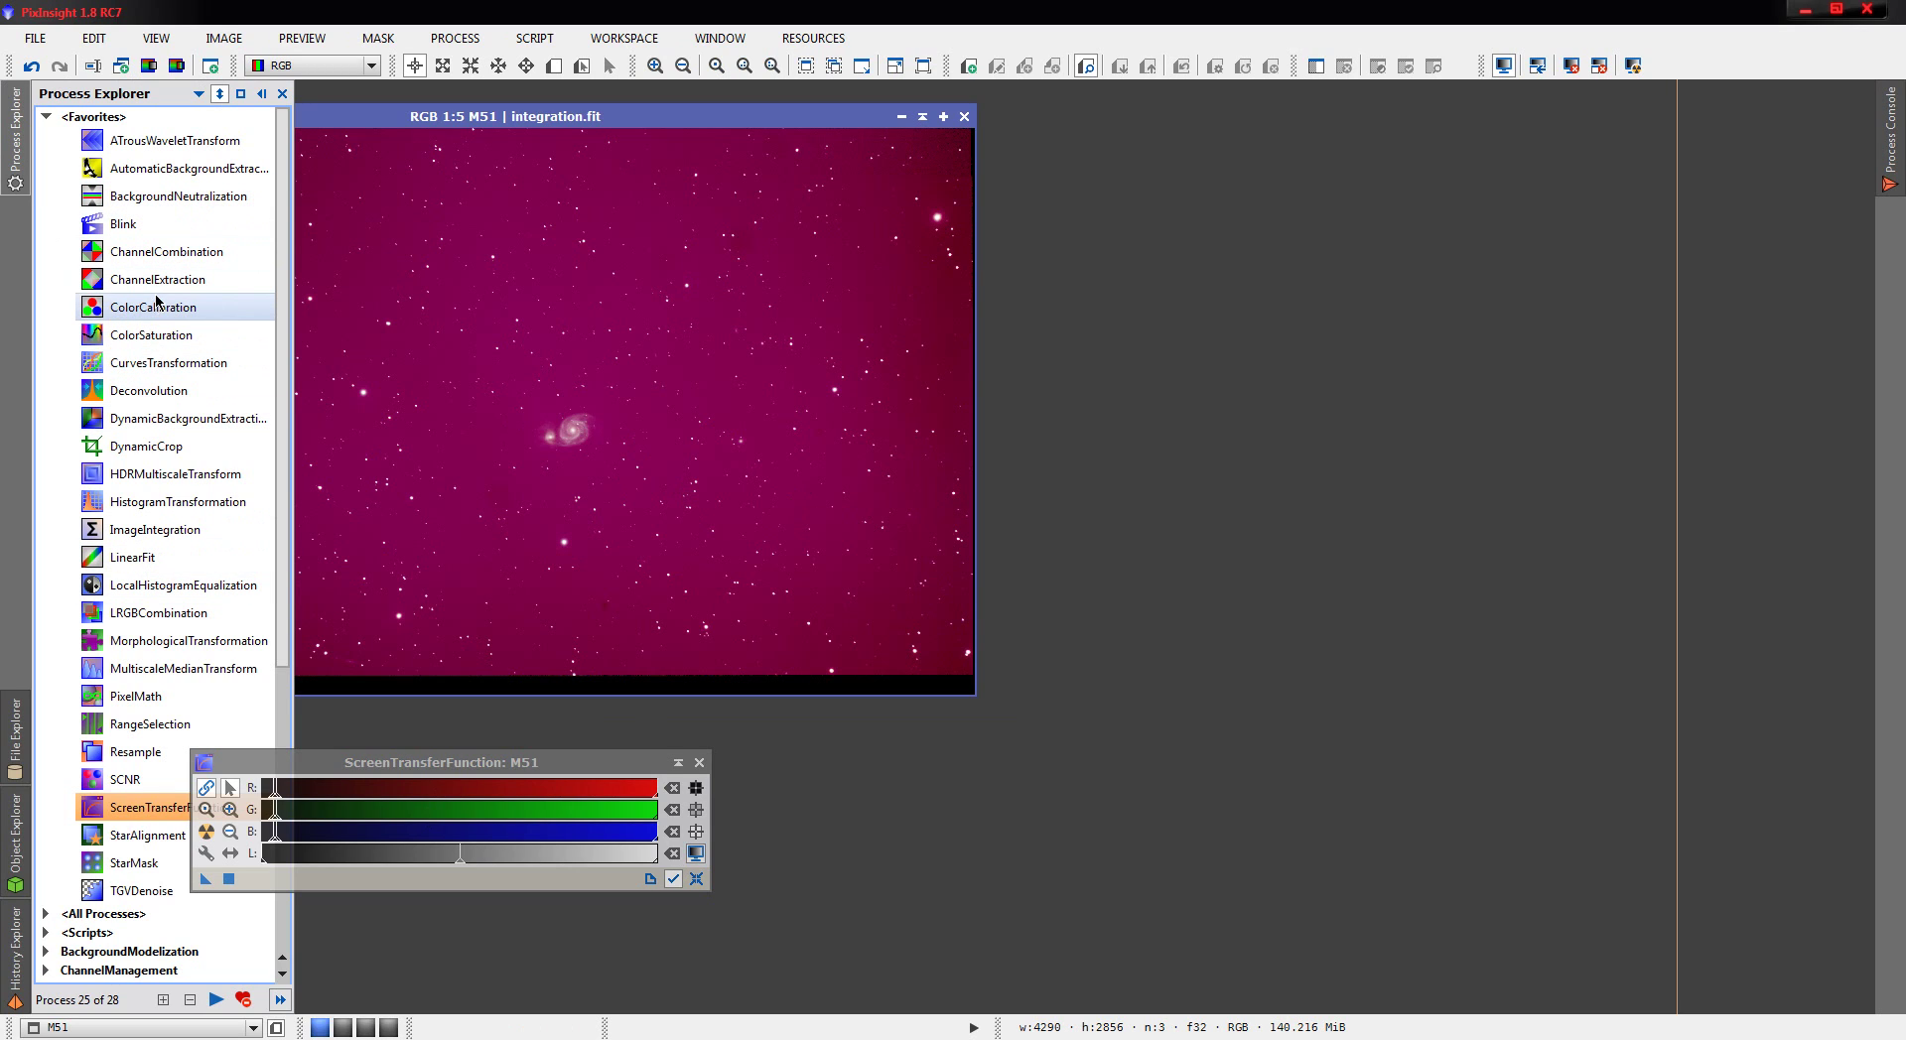
- Crop M51 to 2560 × 1635 pixels with DynamicCrop, centring the box on the galaxy
double_click(169, 451)
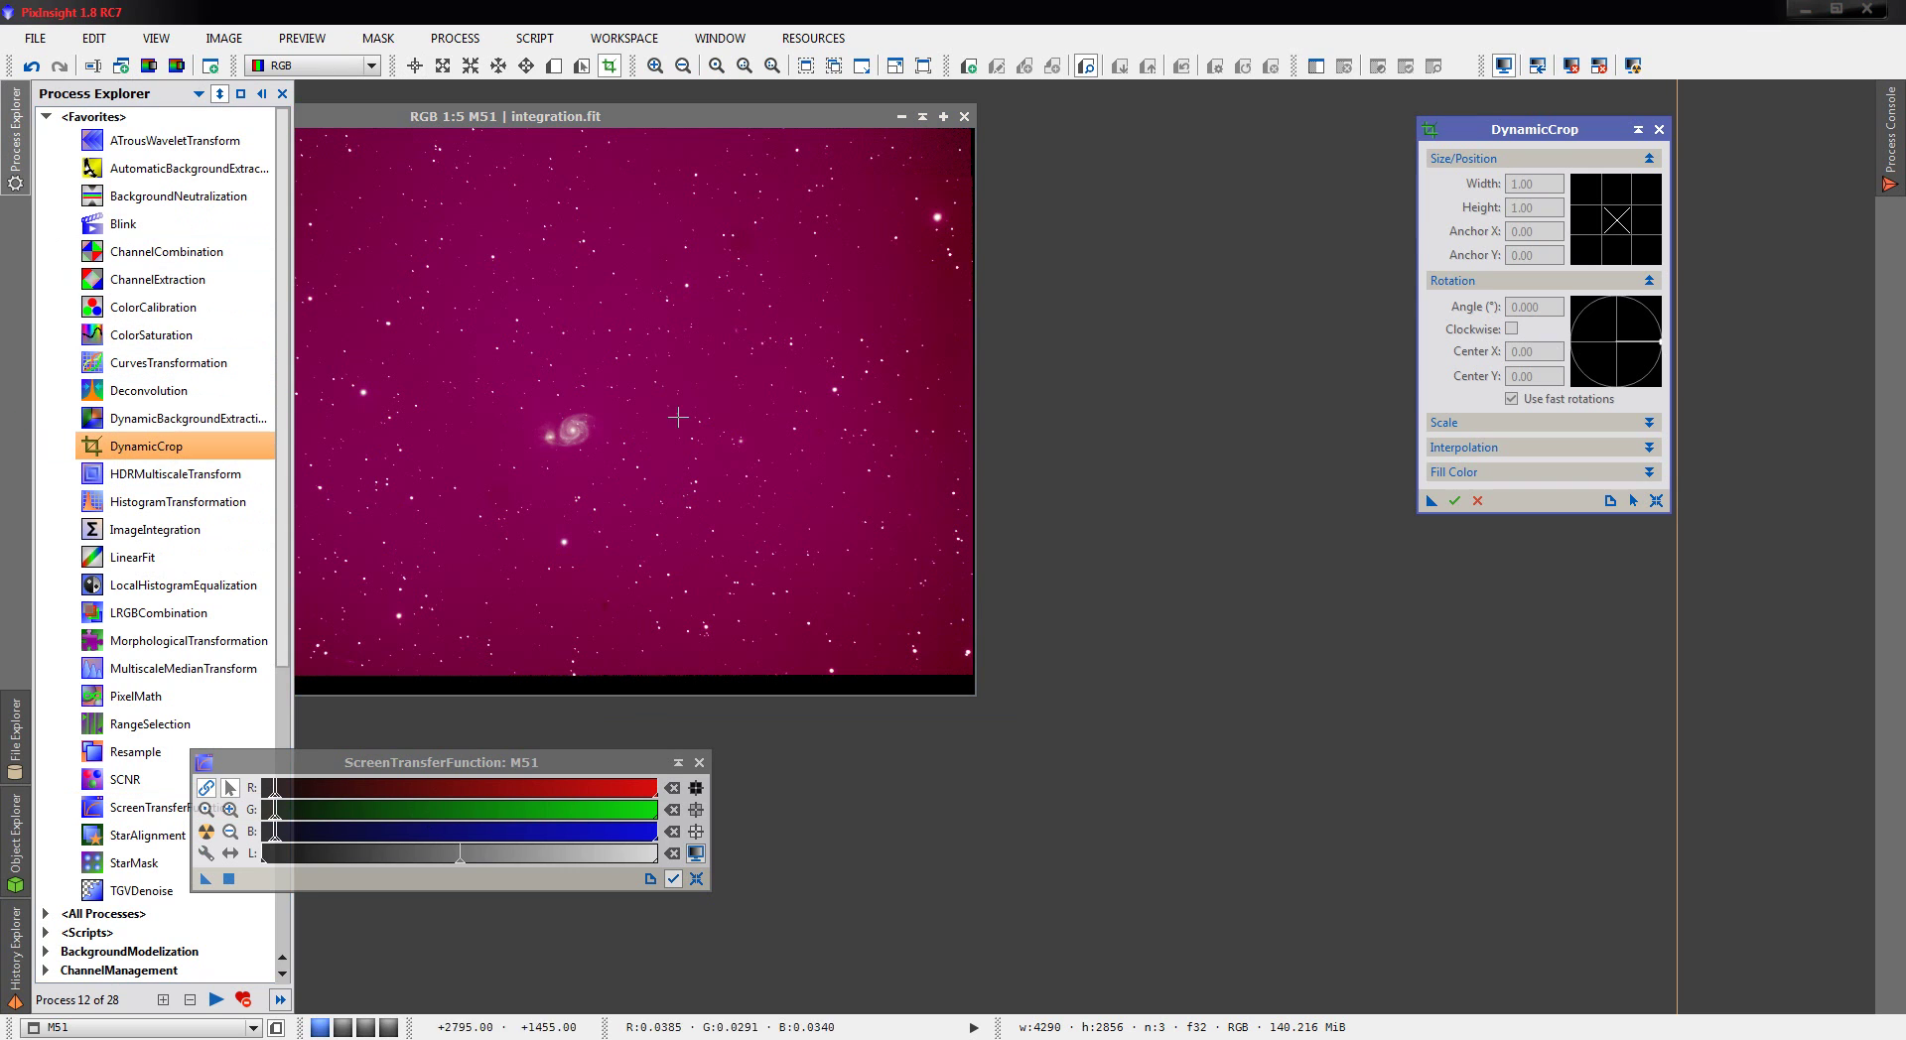
left_click_drag(1489, 149, 1281, 159)
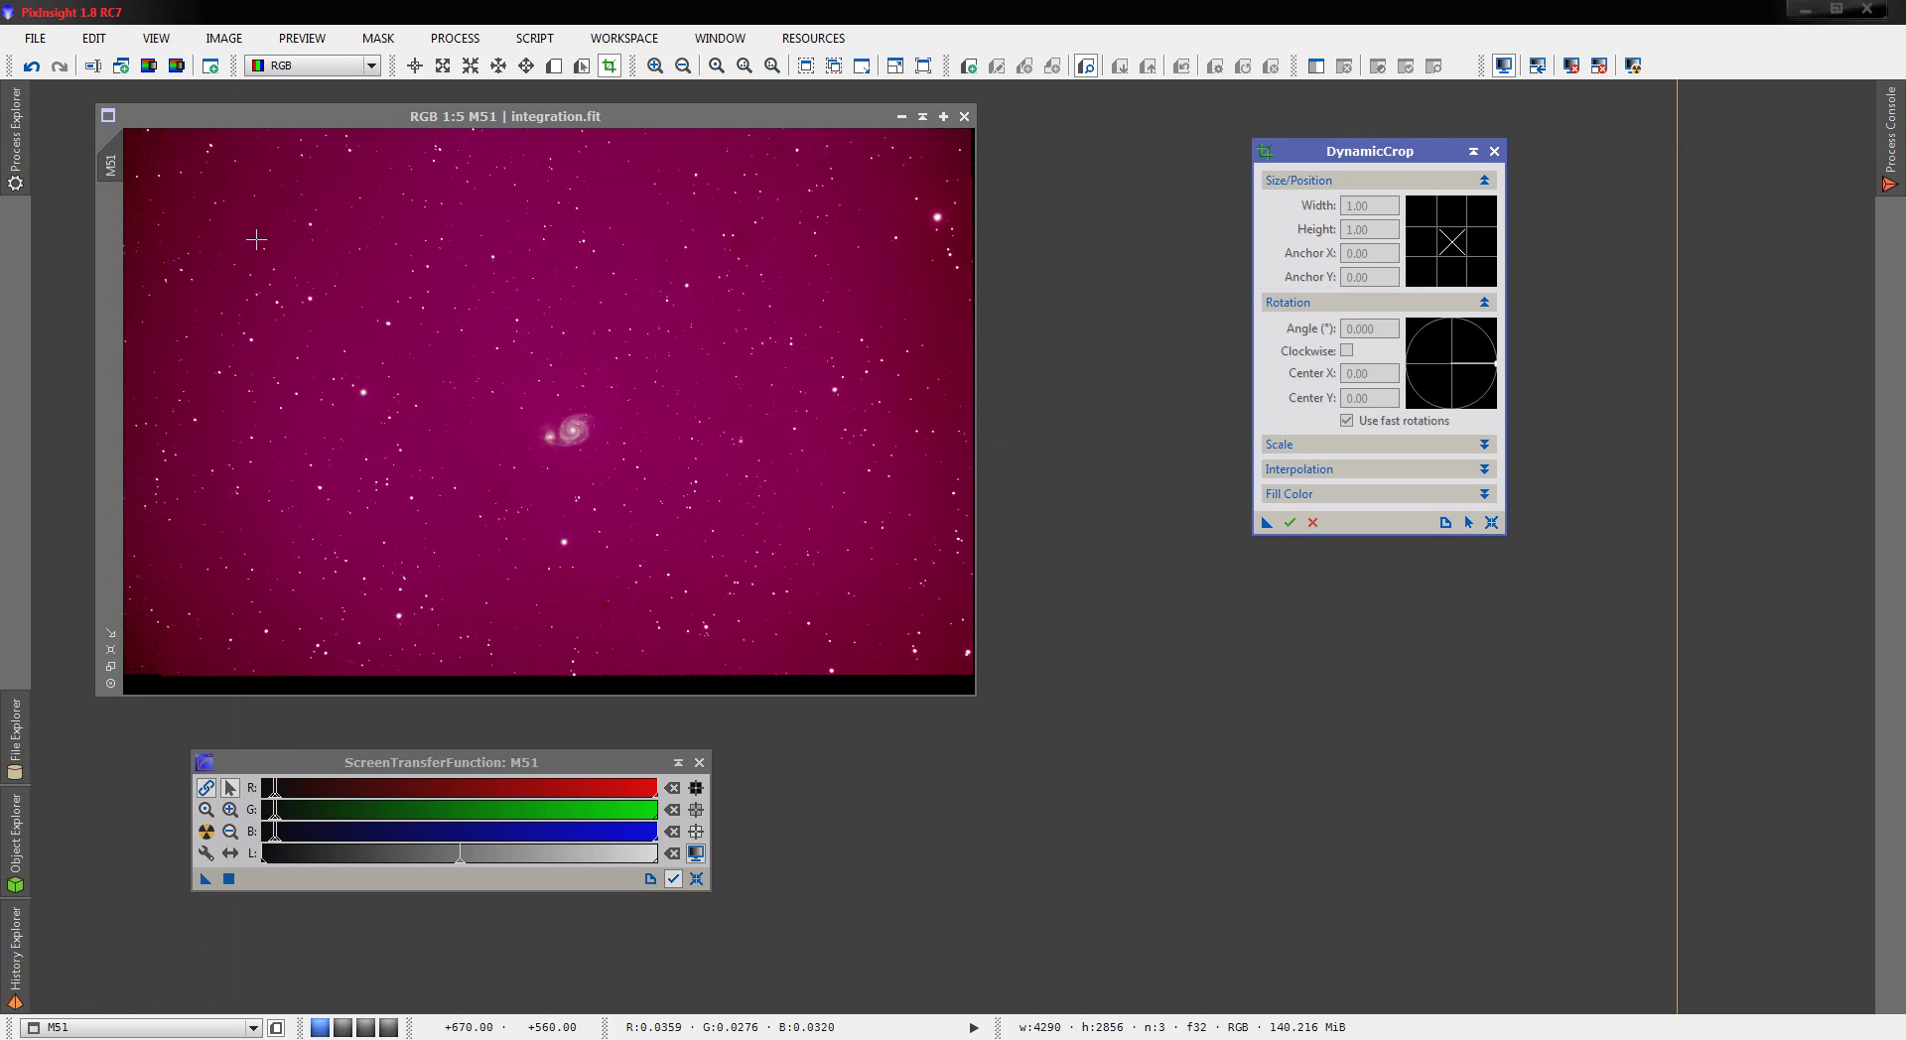
left_click_drag(316, 258, 824, 582)
left_click_drag(668, 460, 629, 466)
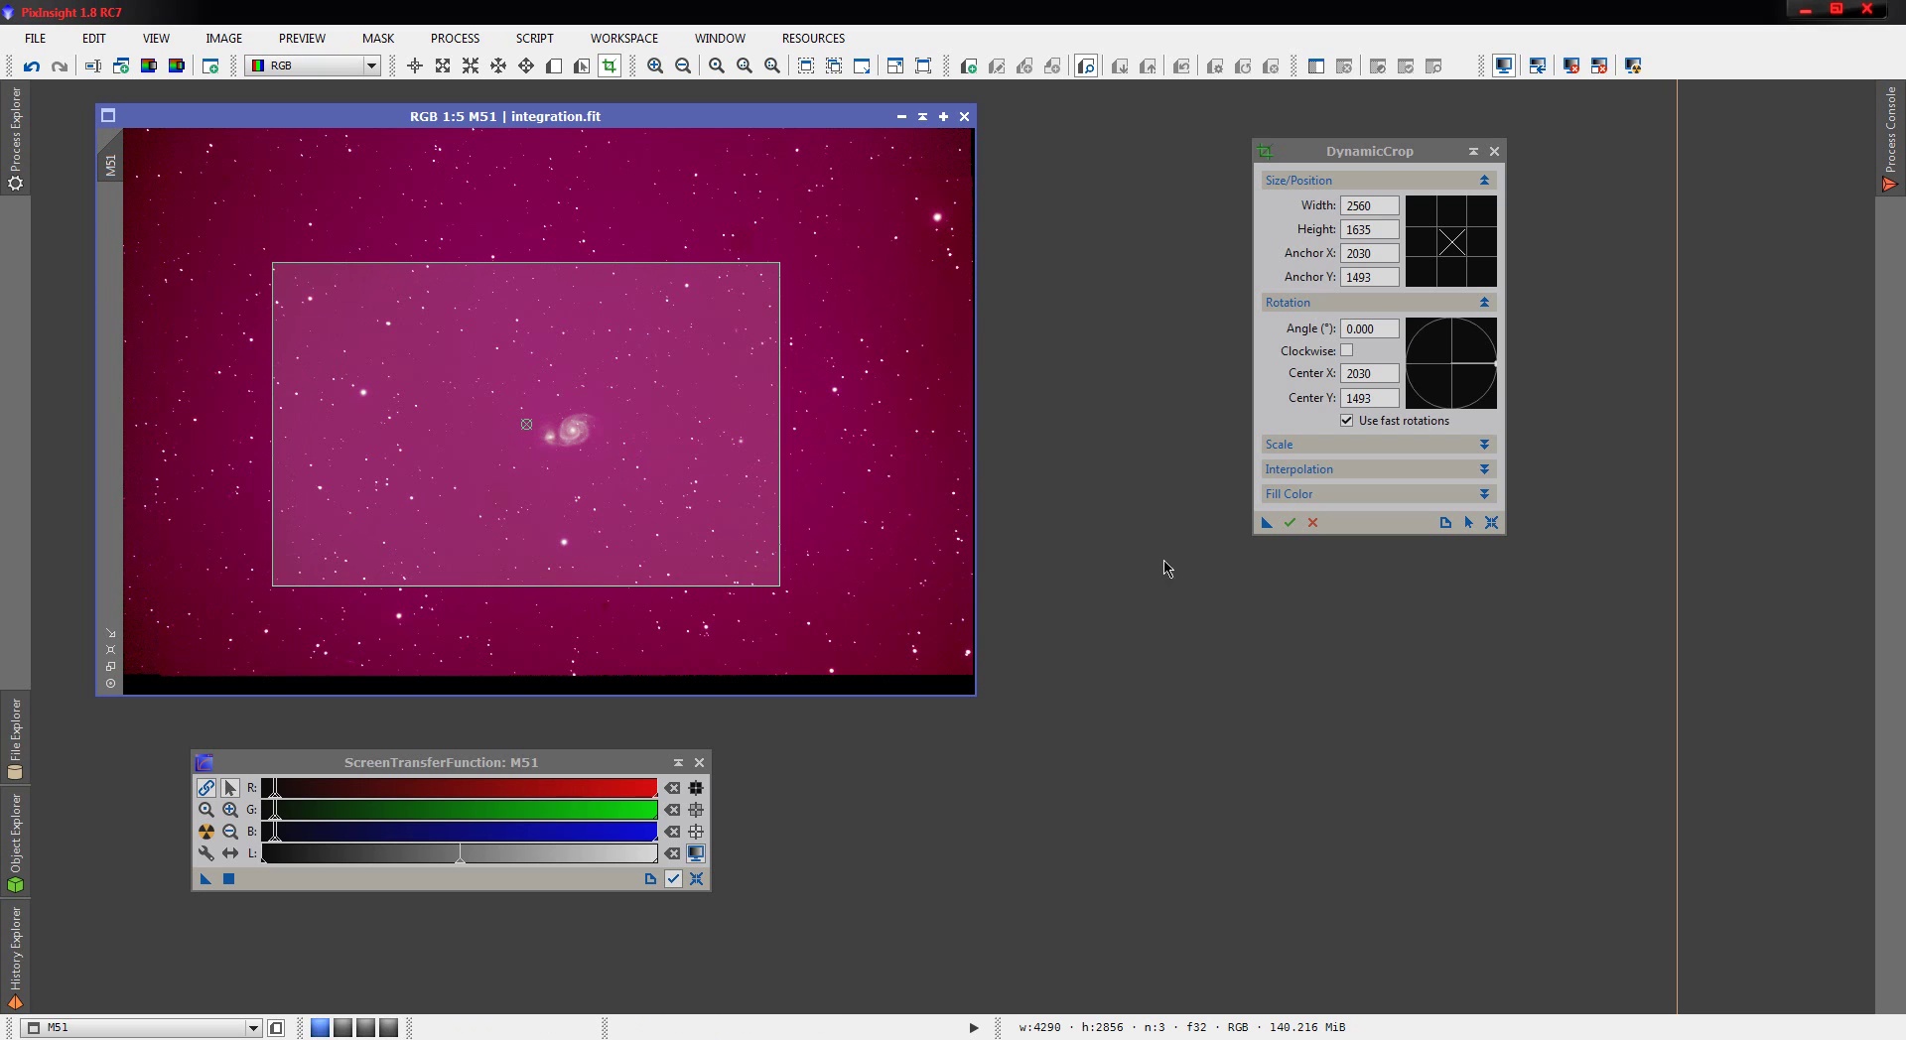
left_click(1289, 522)
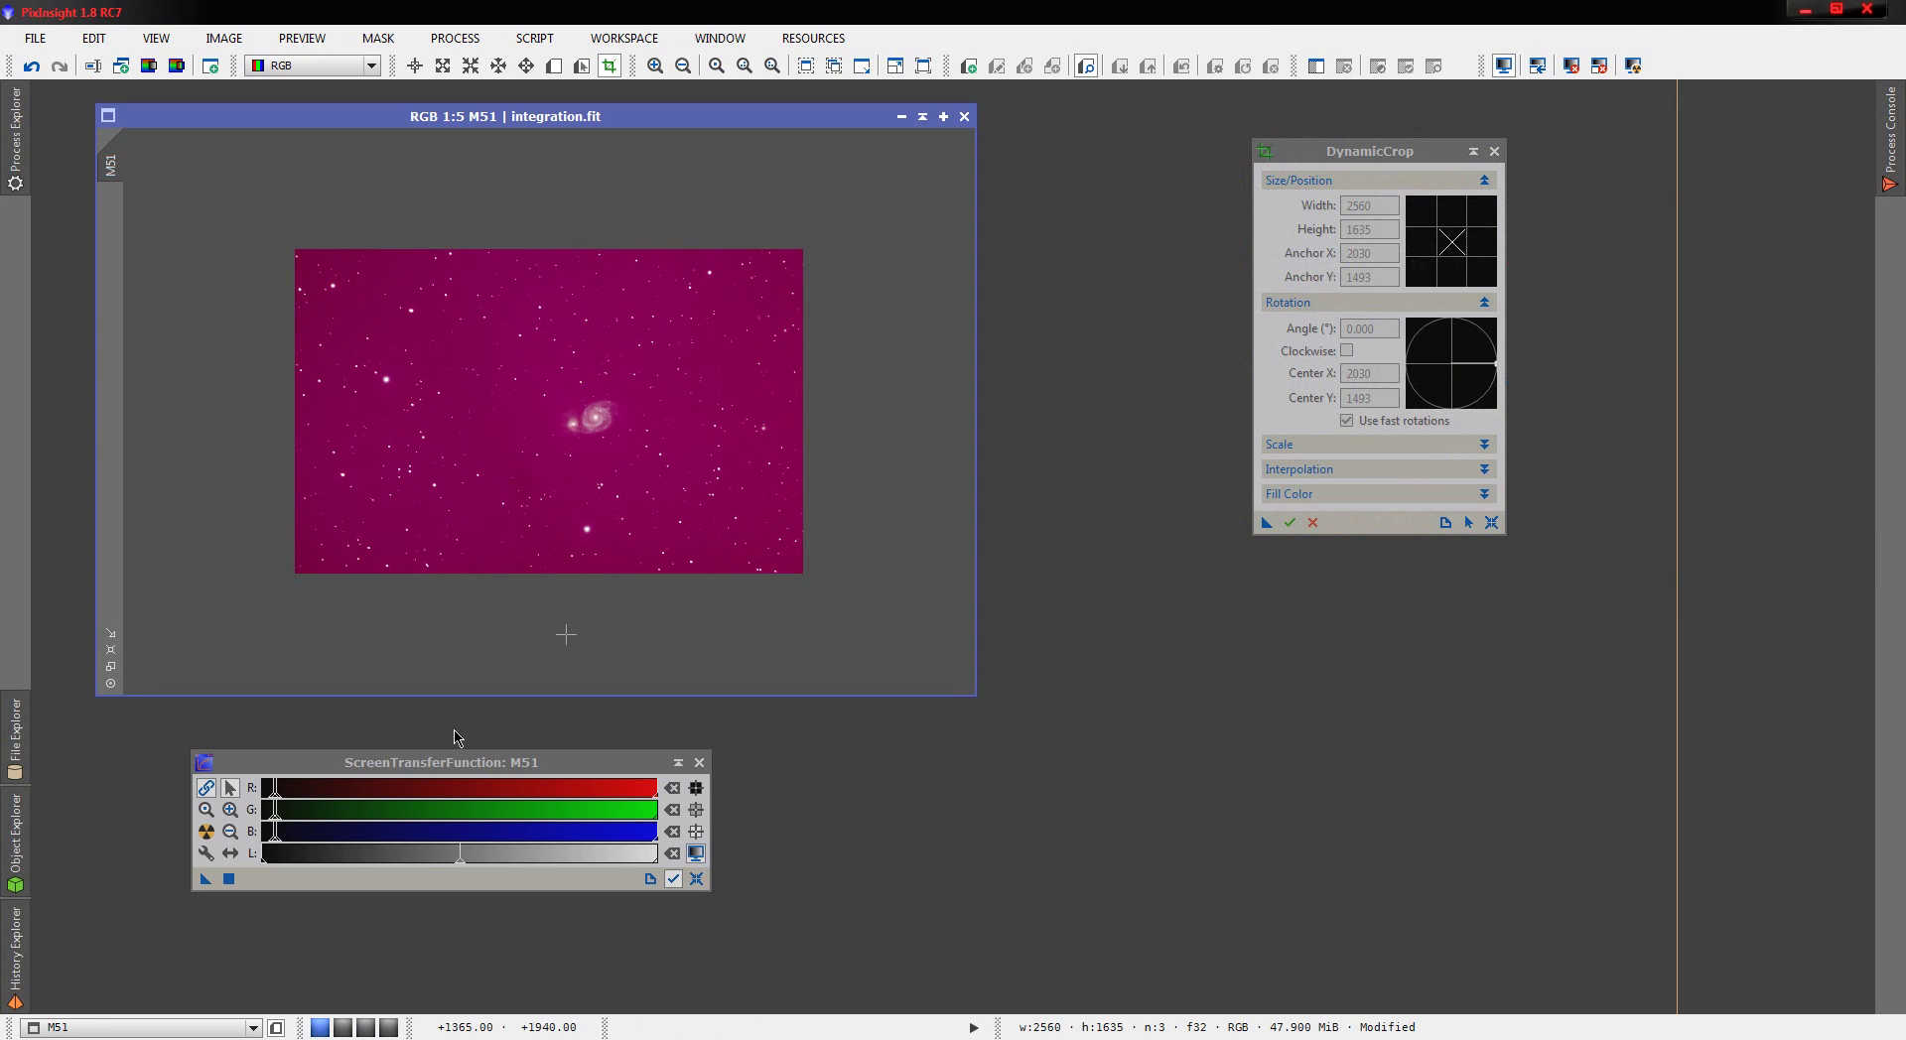
scroll(388, 507, "up", 2)
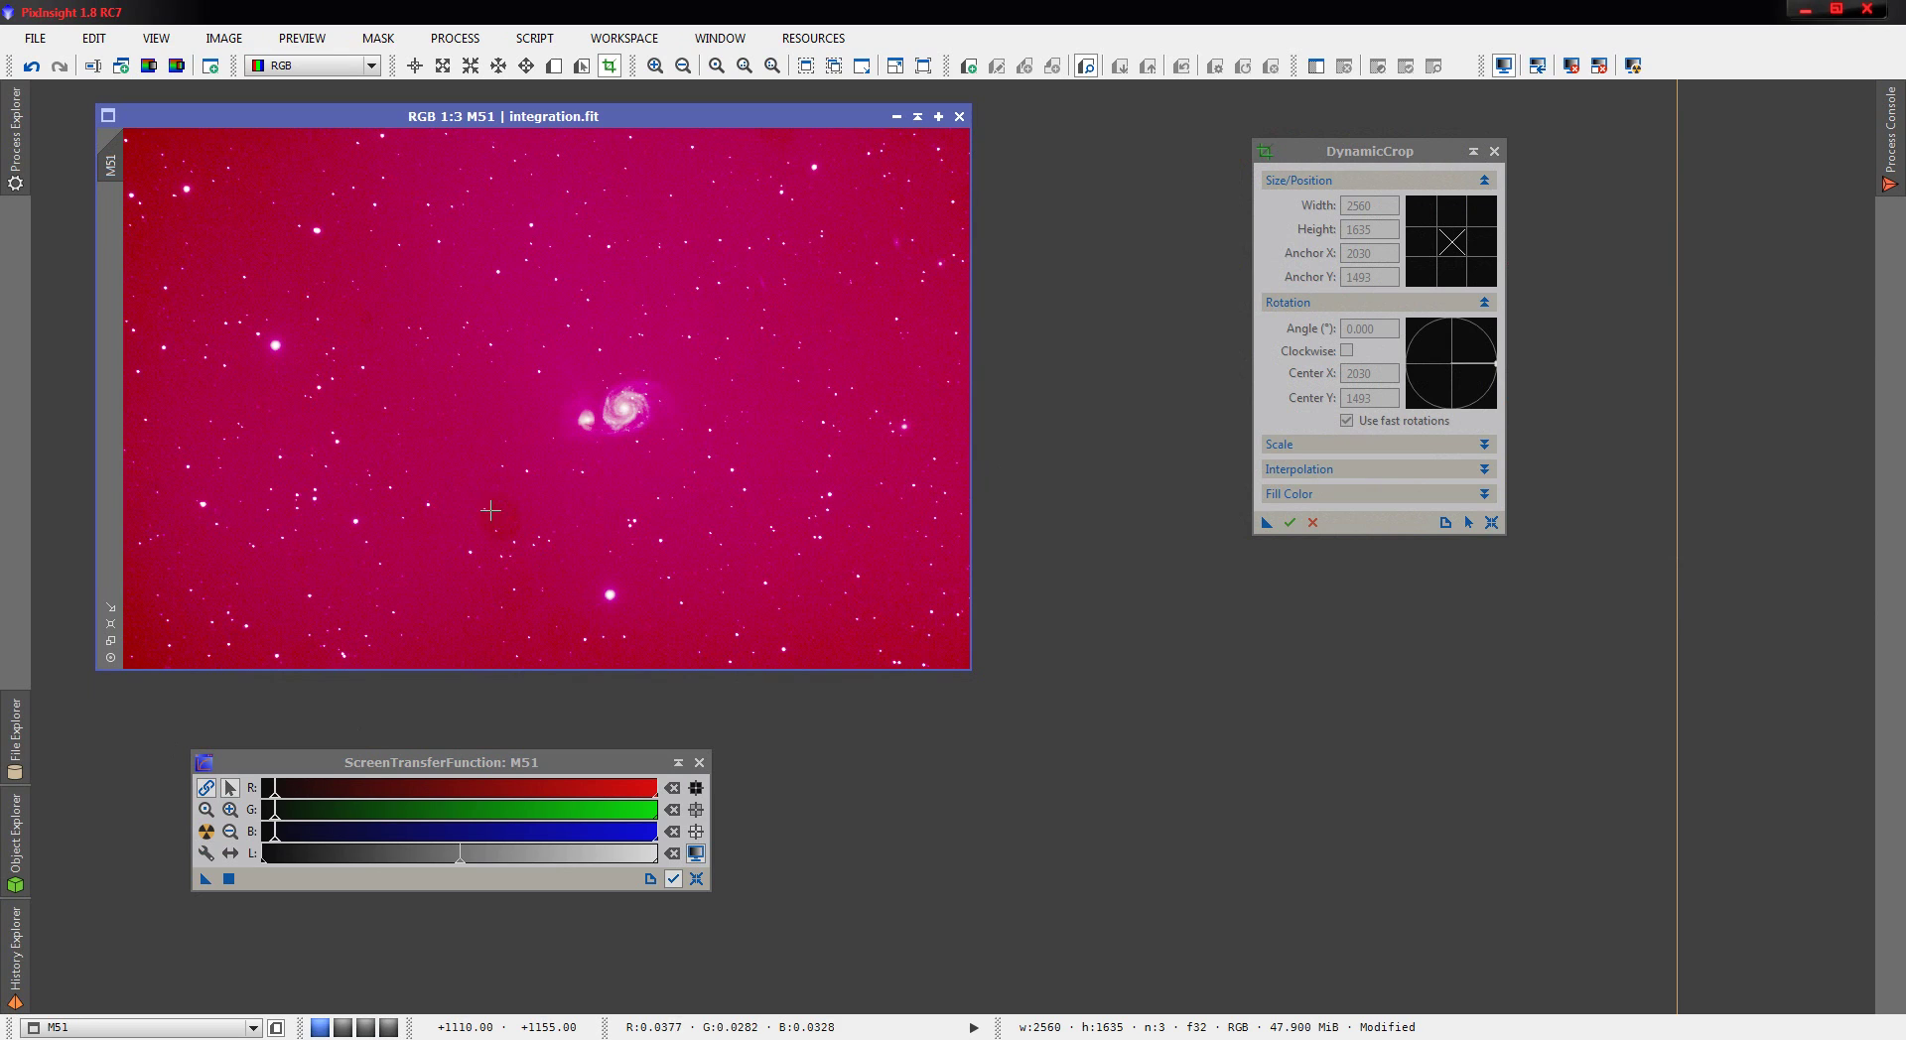
left_click(15, 139)
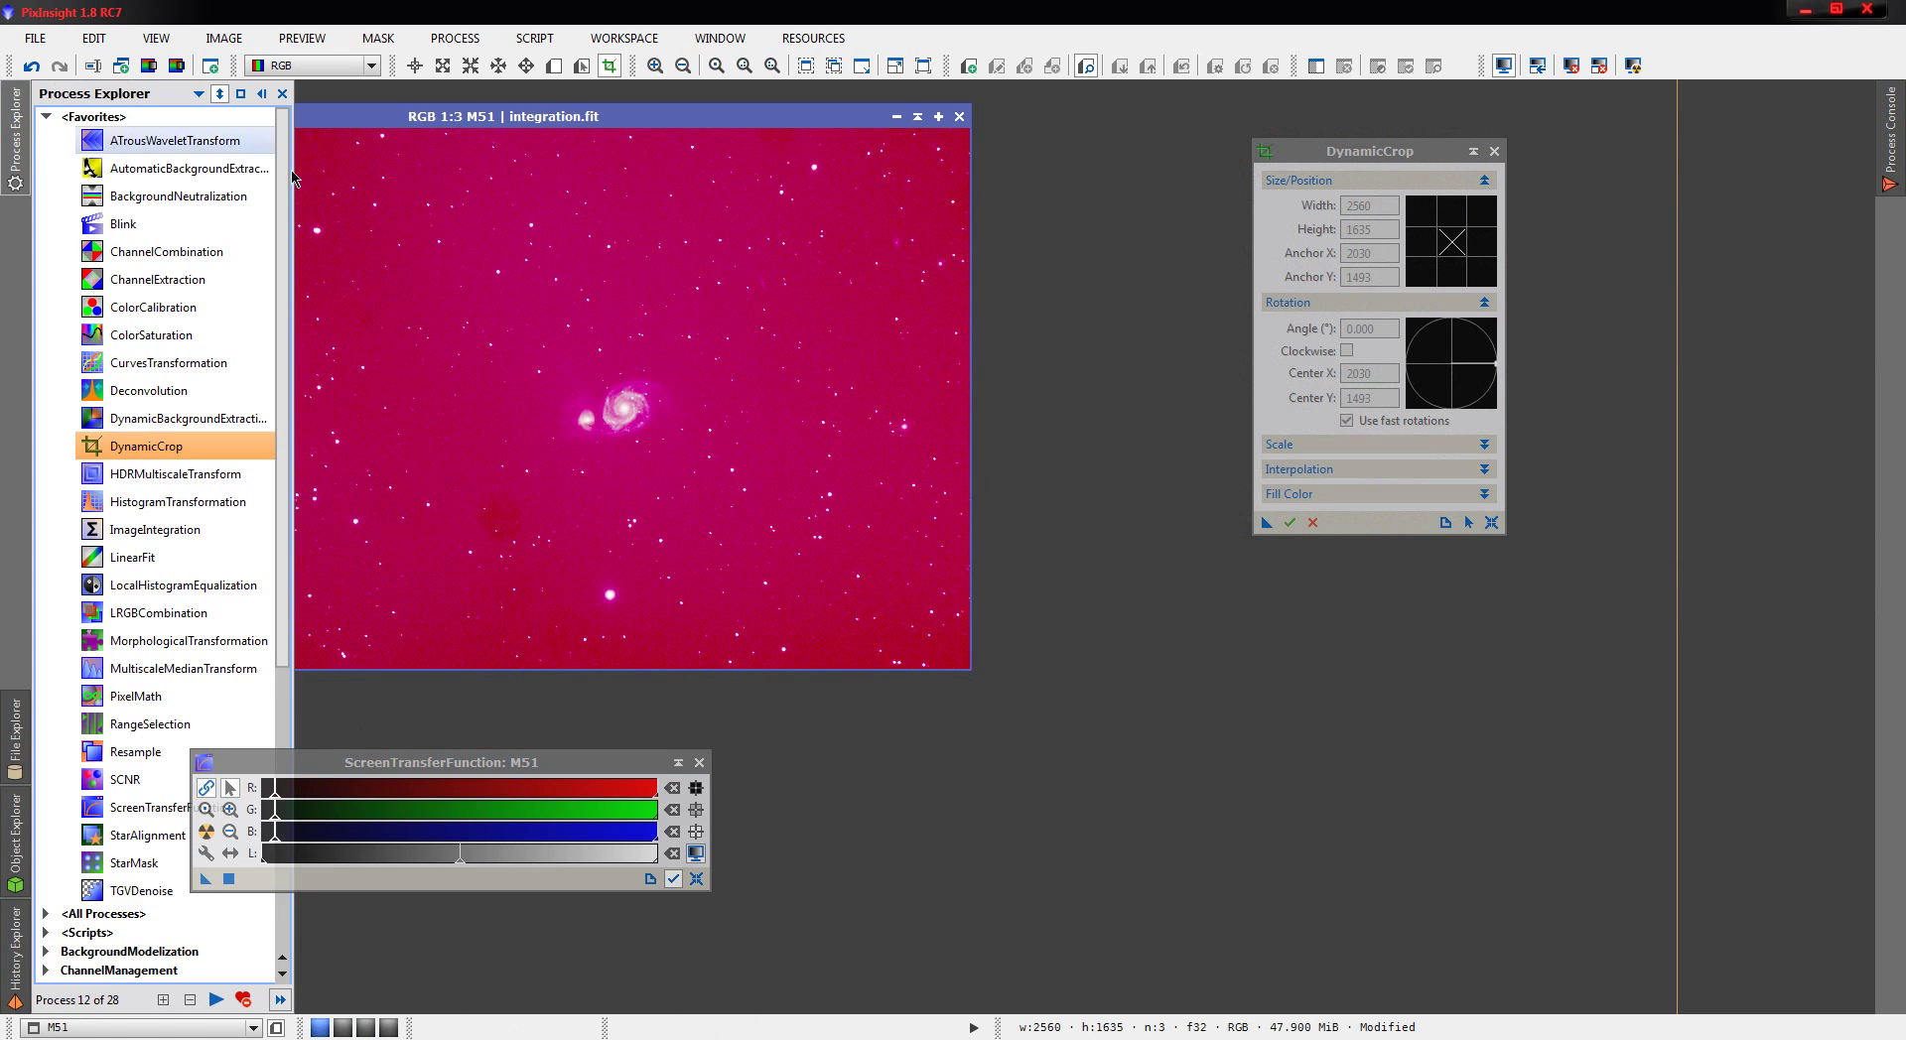
- Run AutomaticBackgroundExtractor on M51 with Subtraction, discarding the model and replacing the target, then re-stretch
left_click(1474, 152)
left_click(15, 139)
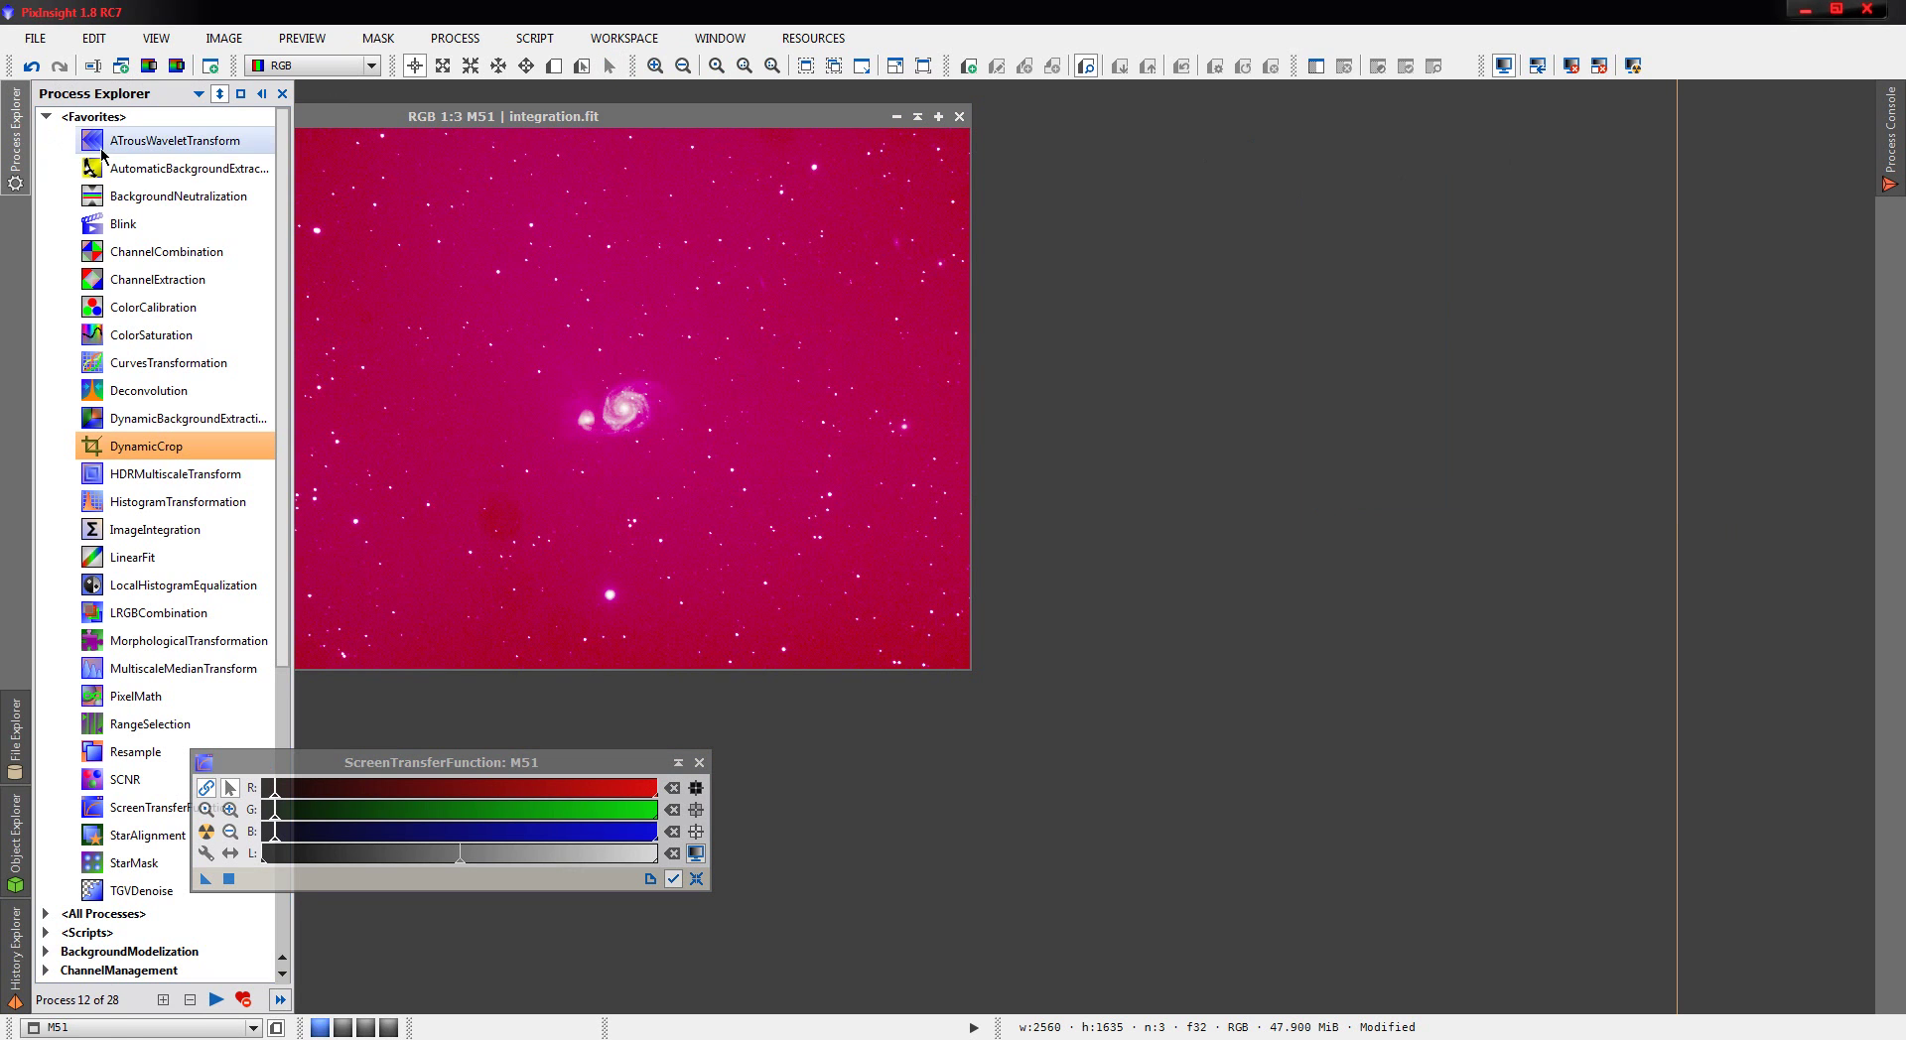
double_click(167, 174)
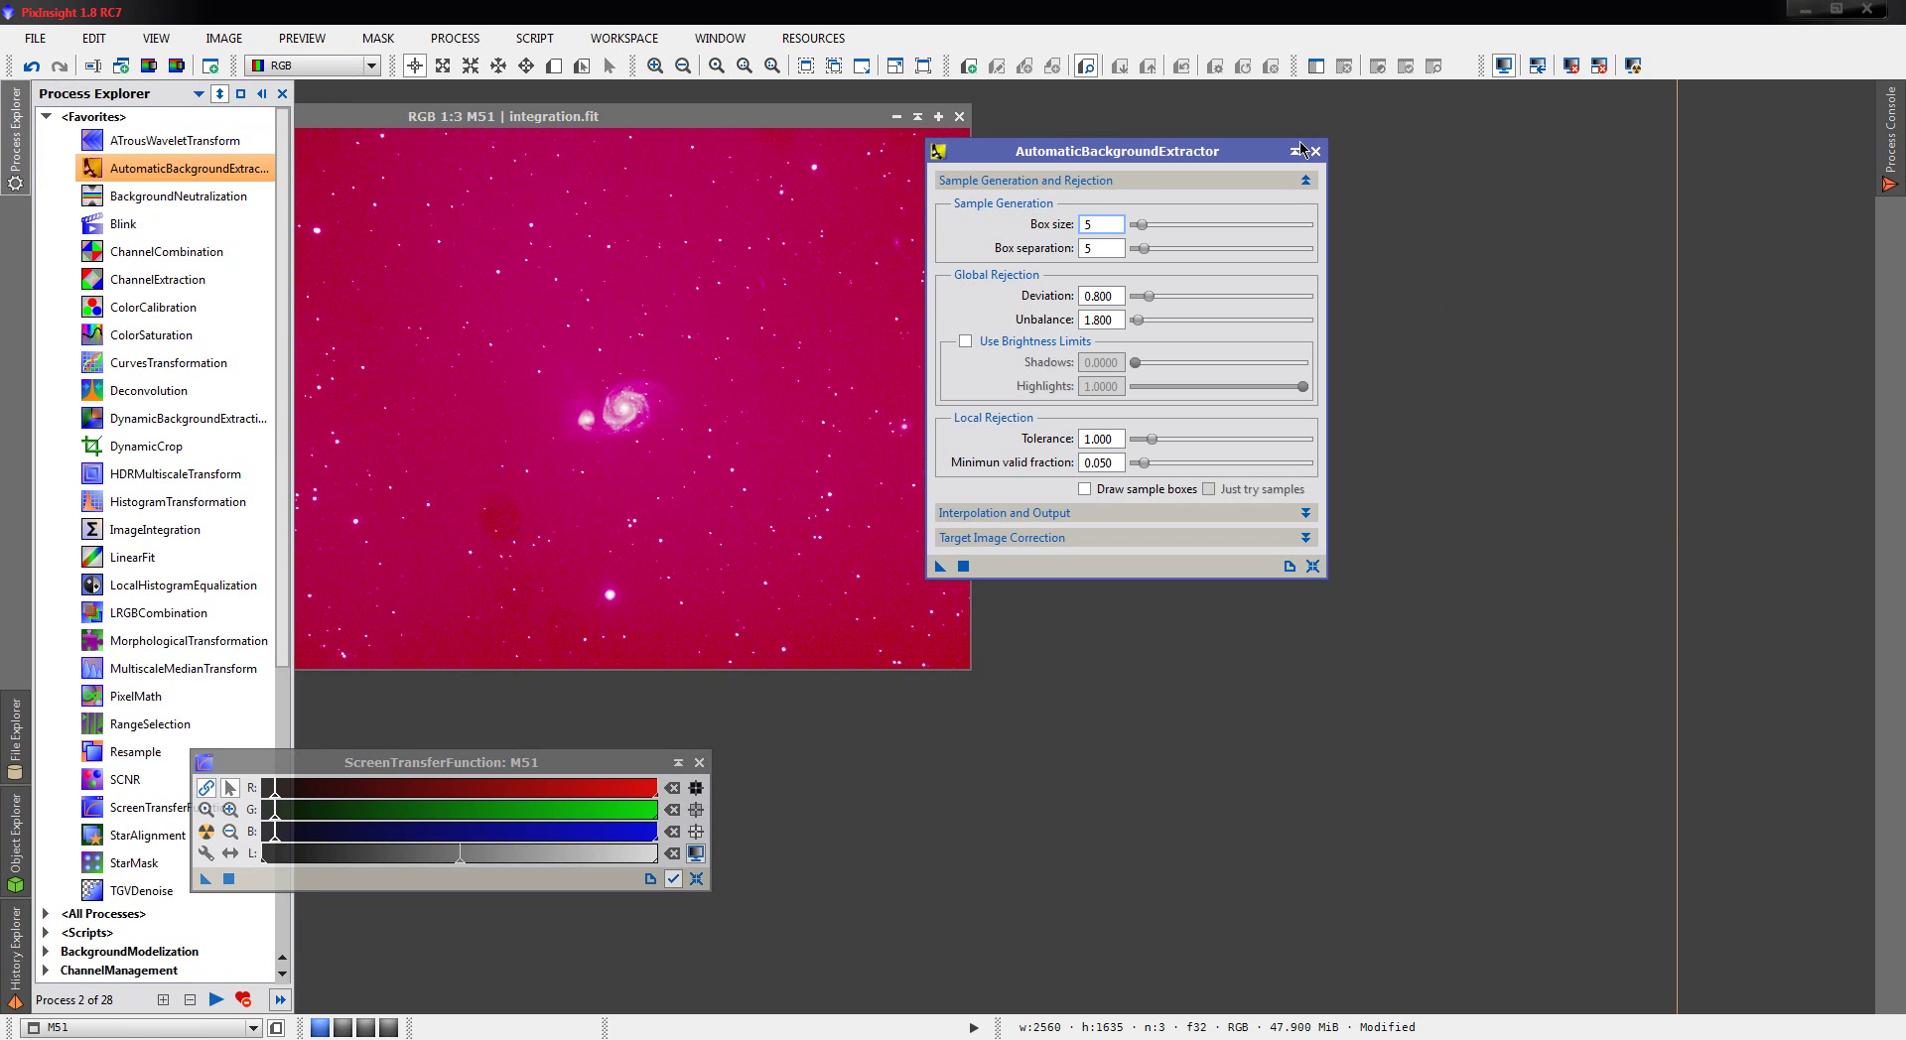
left_click_drag(1281, 151, 1549, 119)
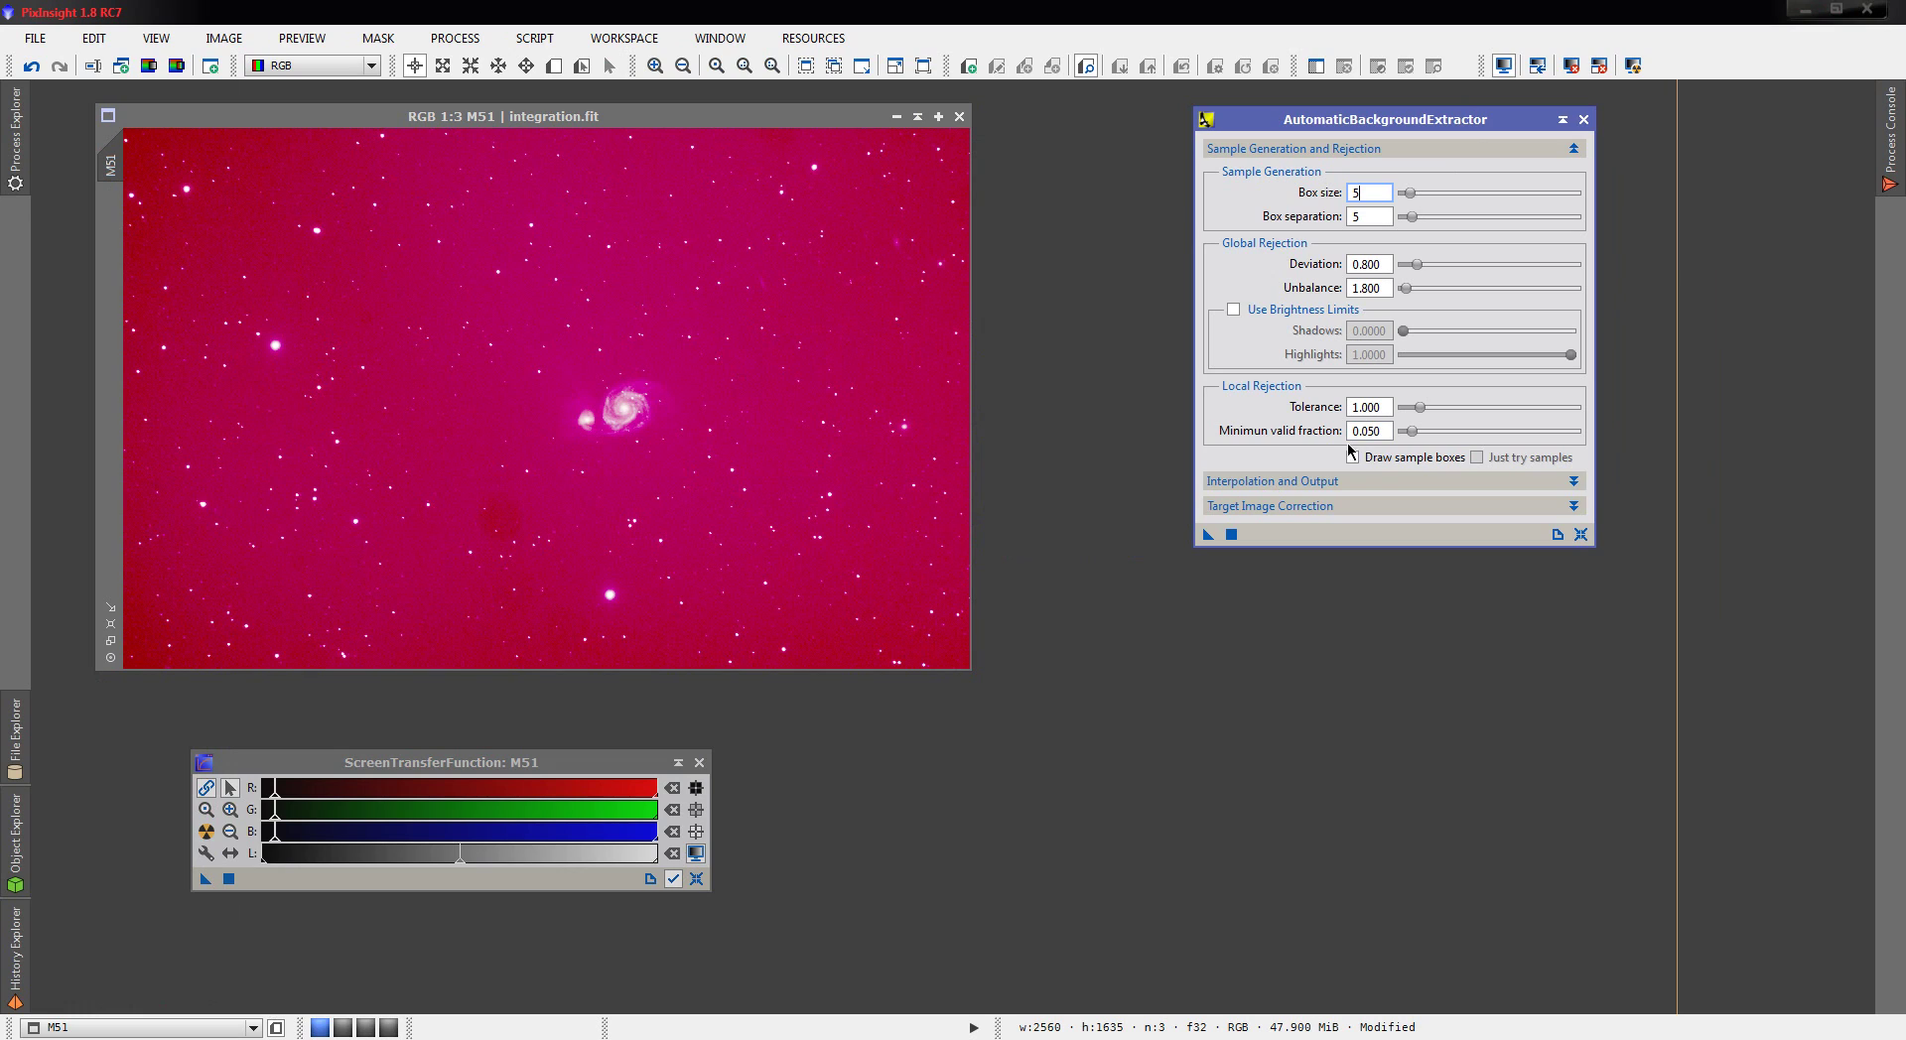
left_click(1354, 506)
left_click(1393, 534)
left_click(1400, 566)
left_click(1401, 574)
left_click(1401, 593)
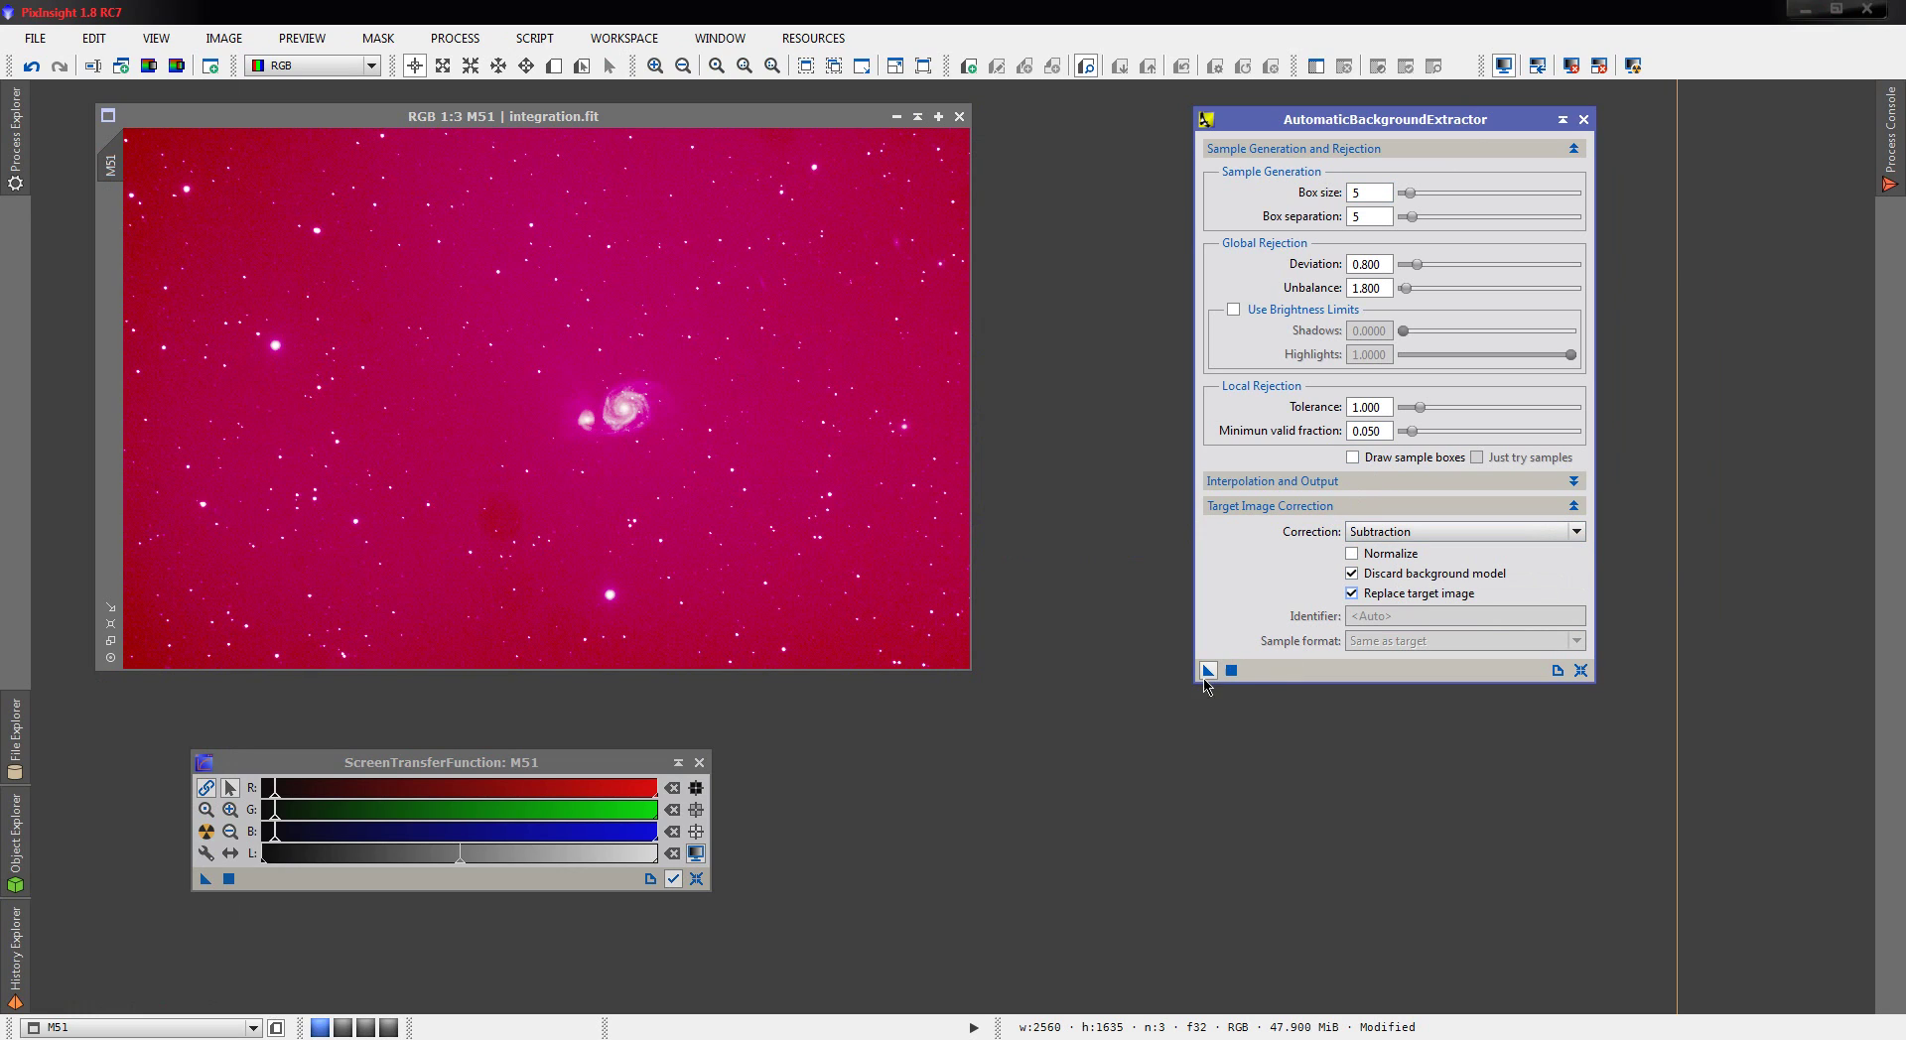
left_click_drag(1208, 671, 562, 465)
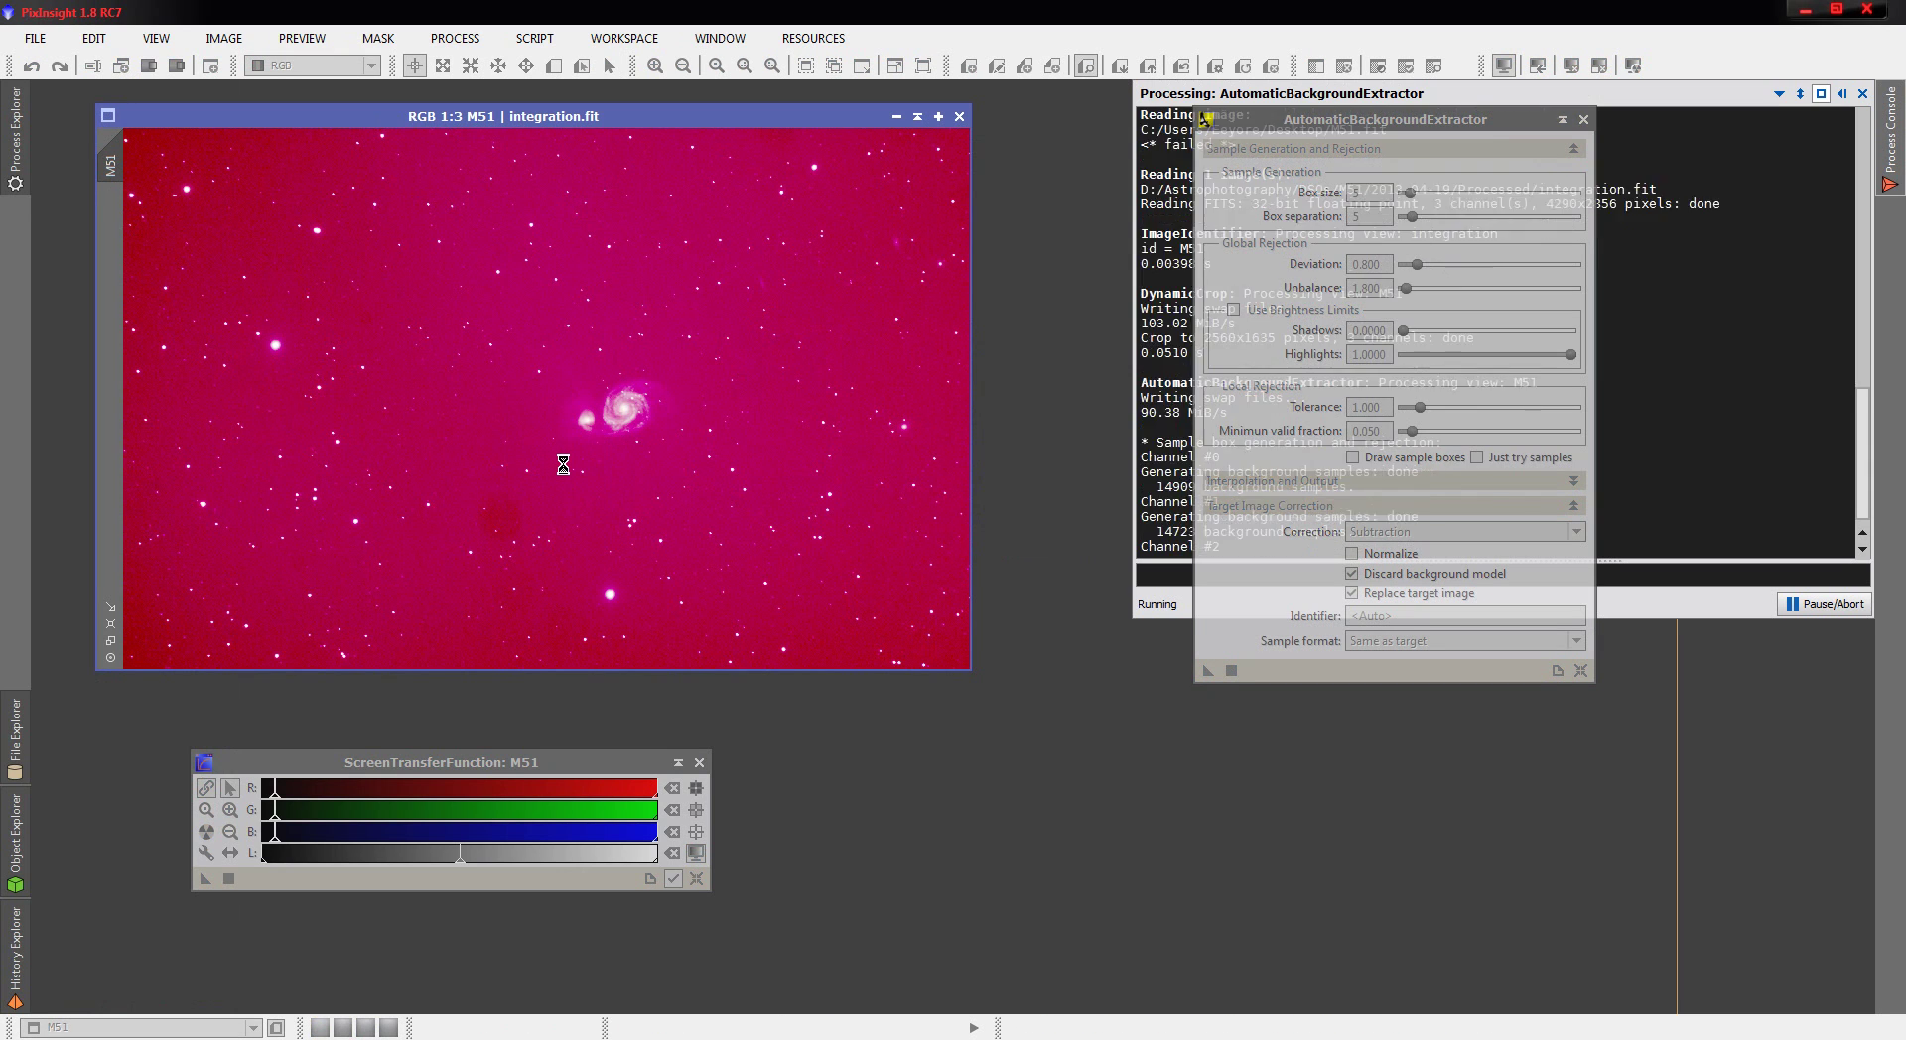
left_click(208, 833)
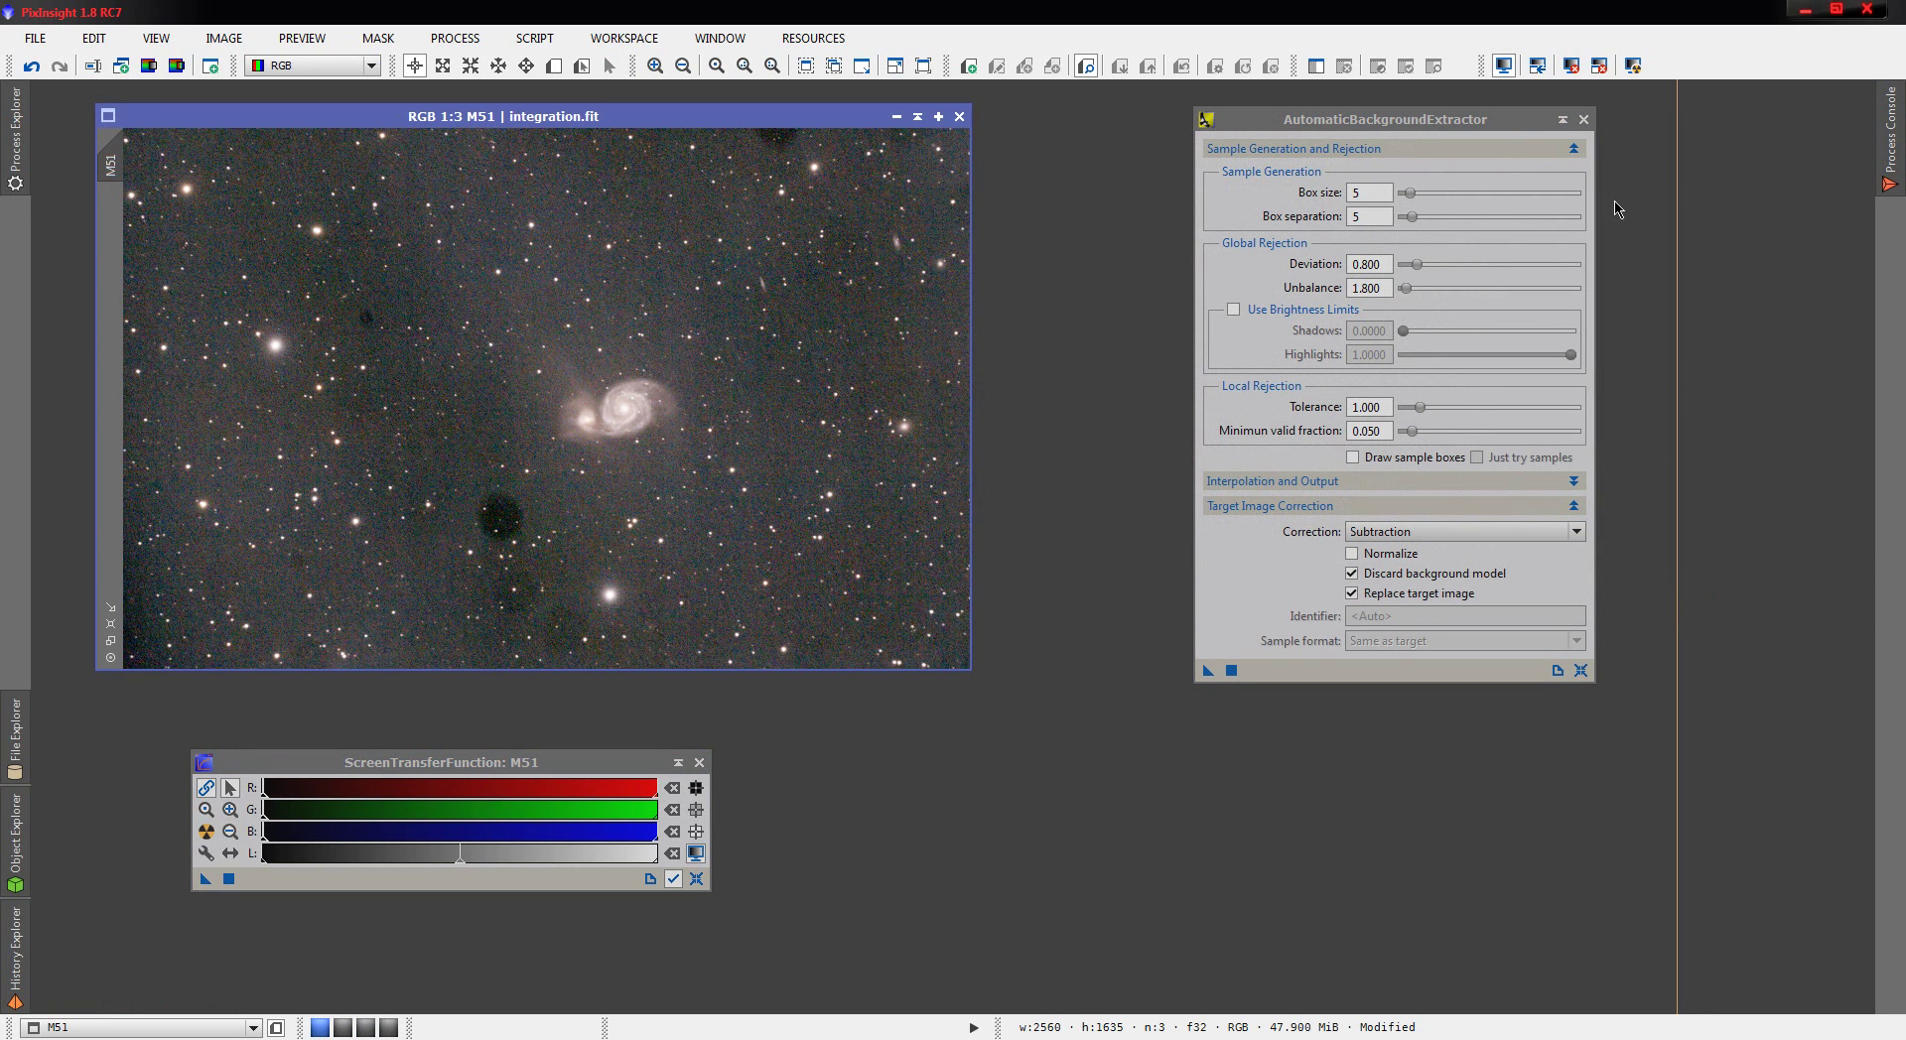
left_click_drag(1397, 125, 1498, 118)
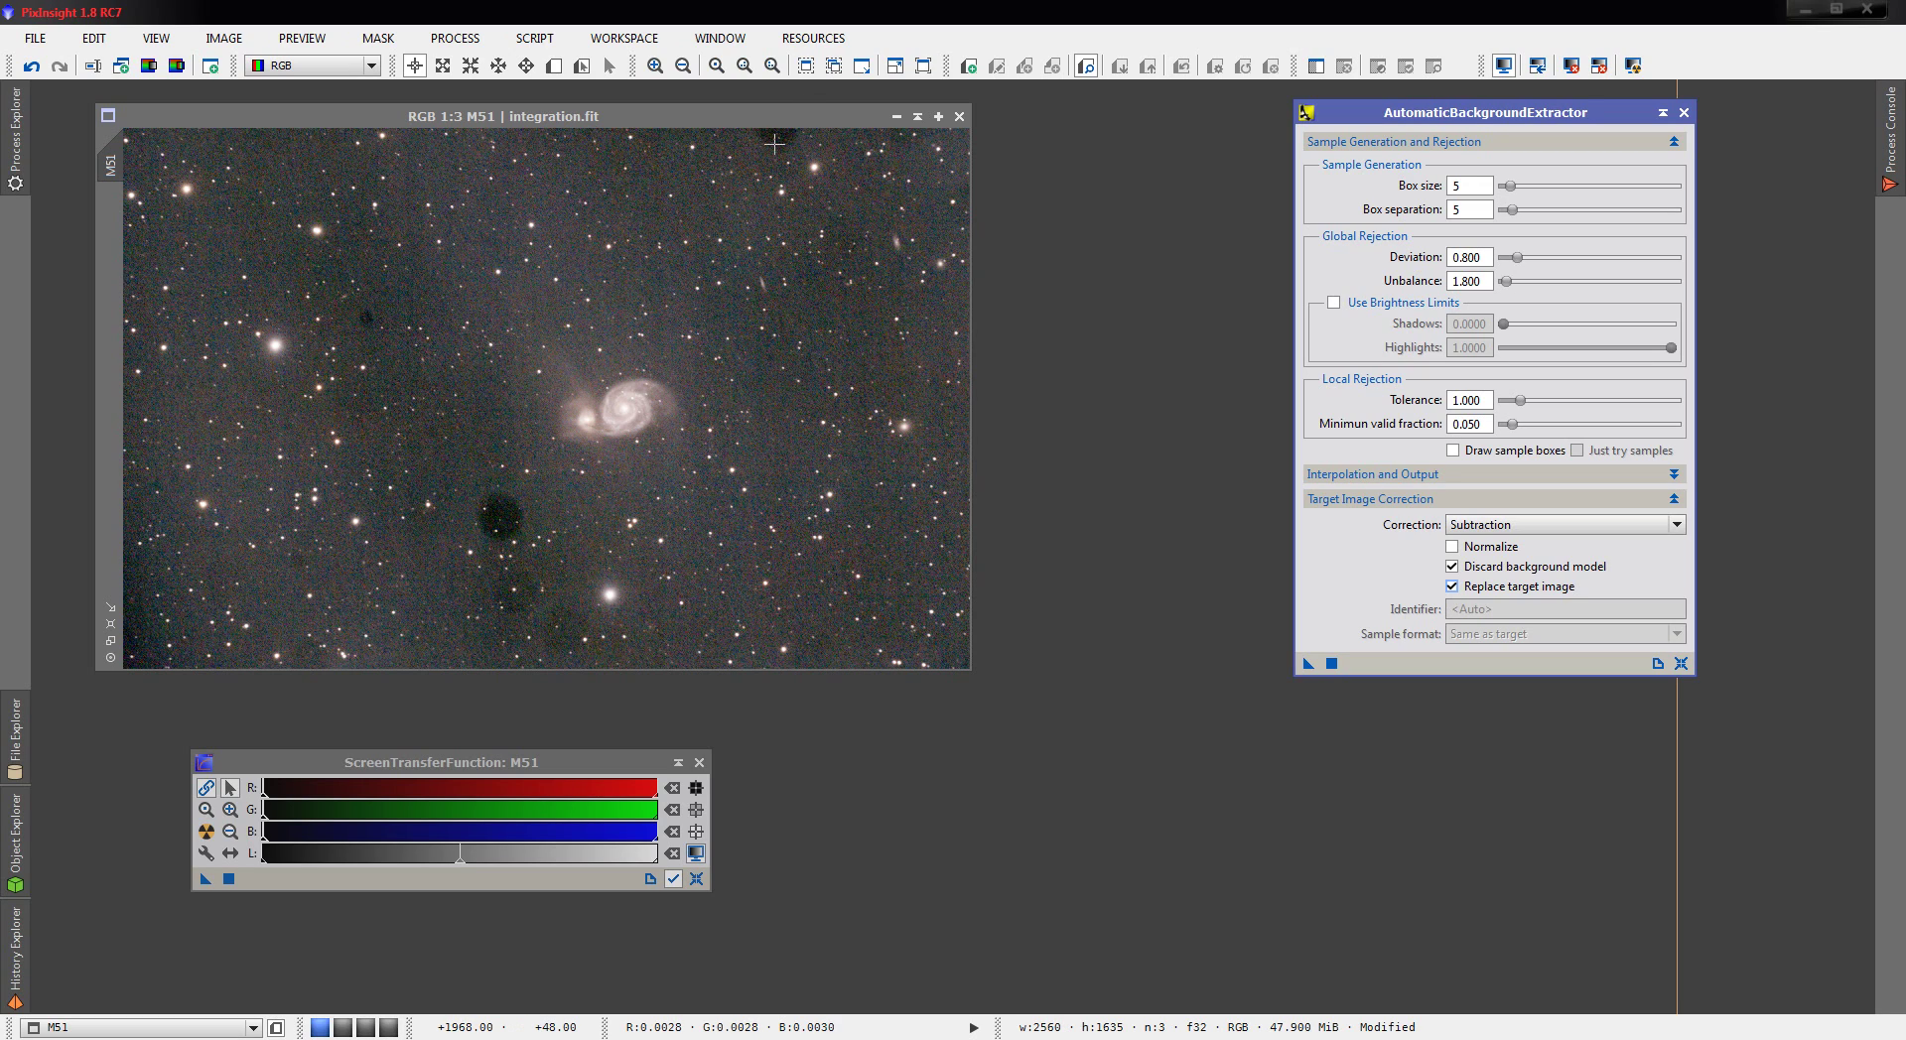
- Trim M51 to 2394 × 1431 pixels with DynamicCrop and zoom to optimal fit
left_click(14, 154)
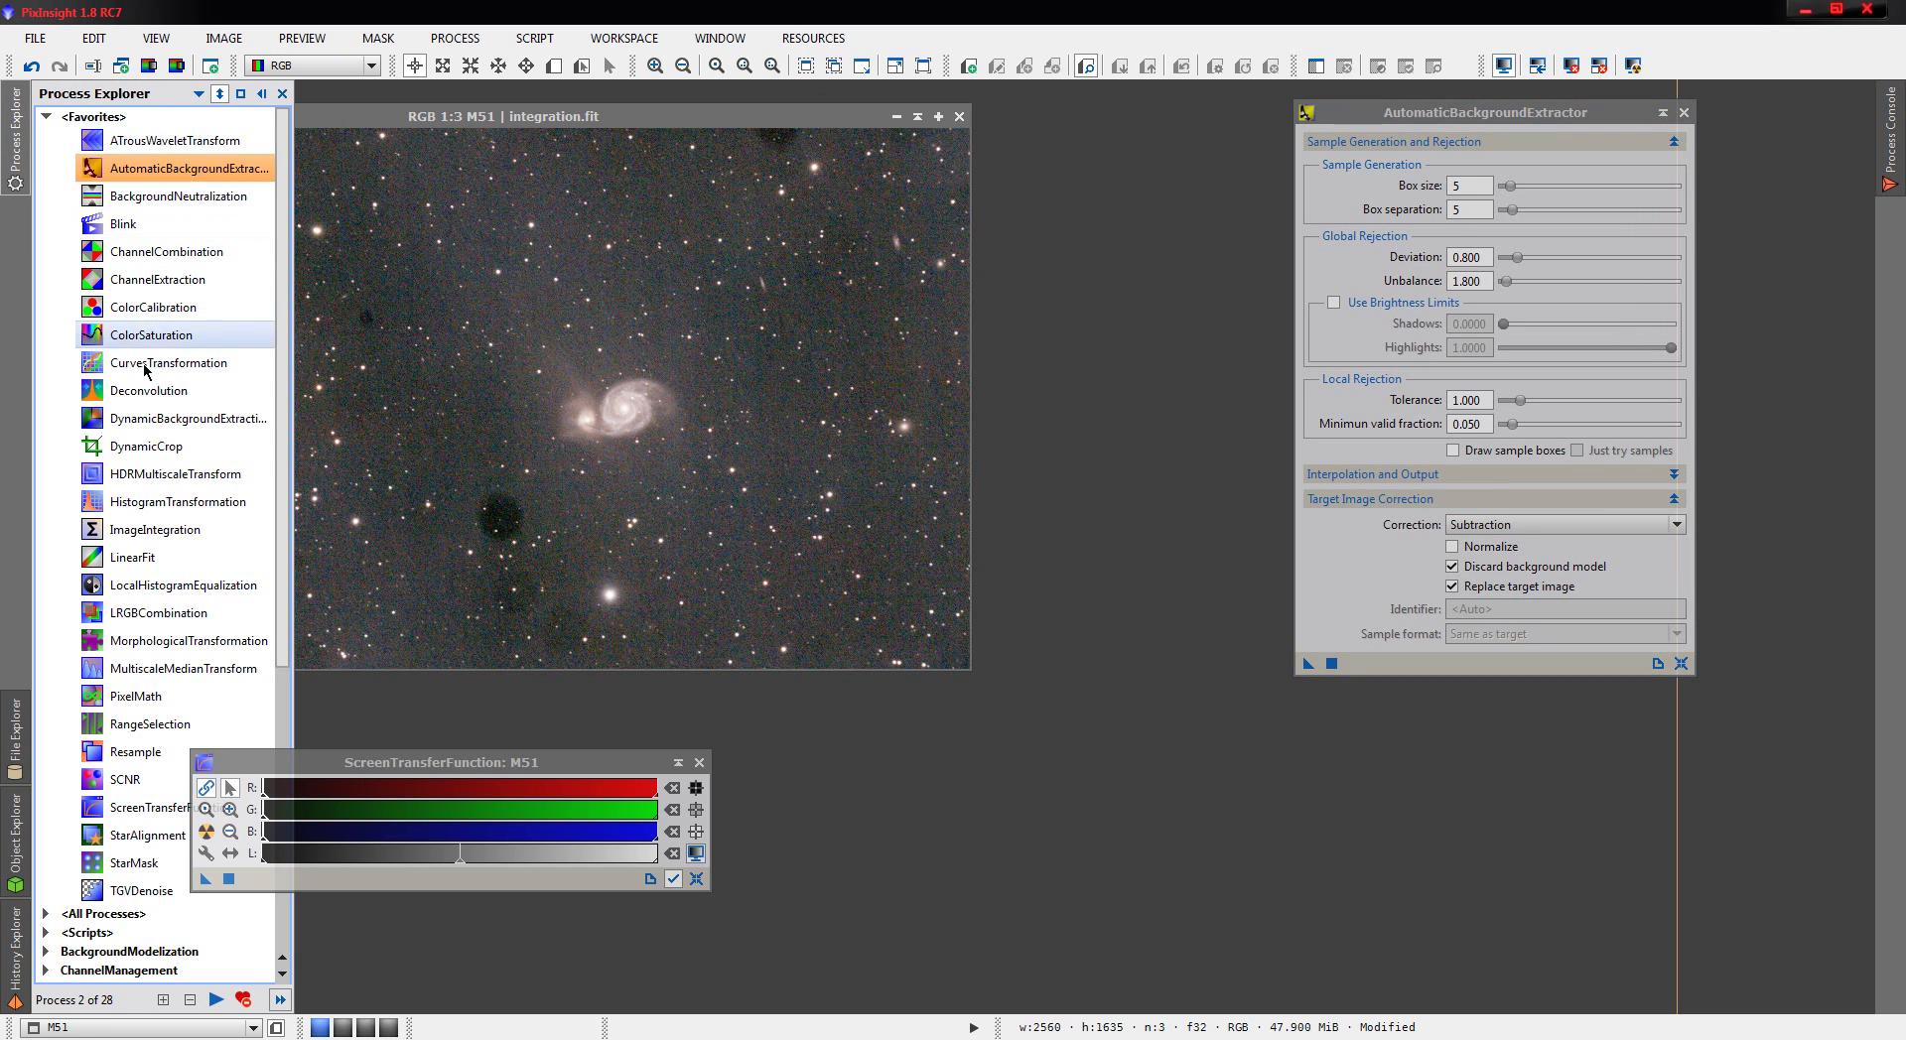
double_click(146, 446)
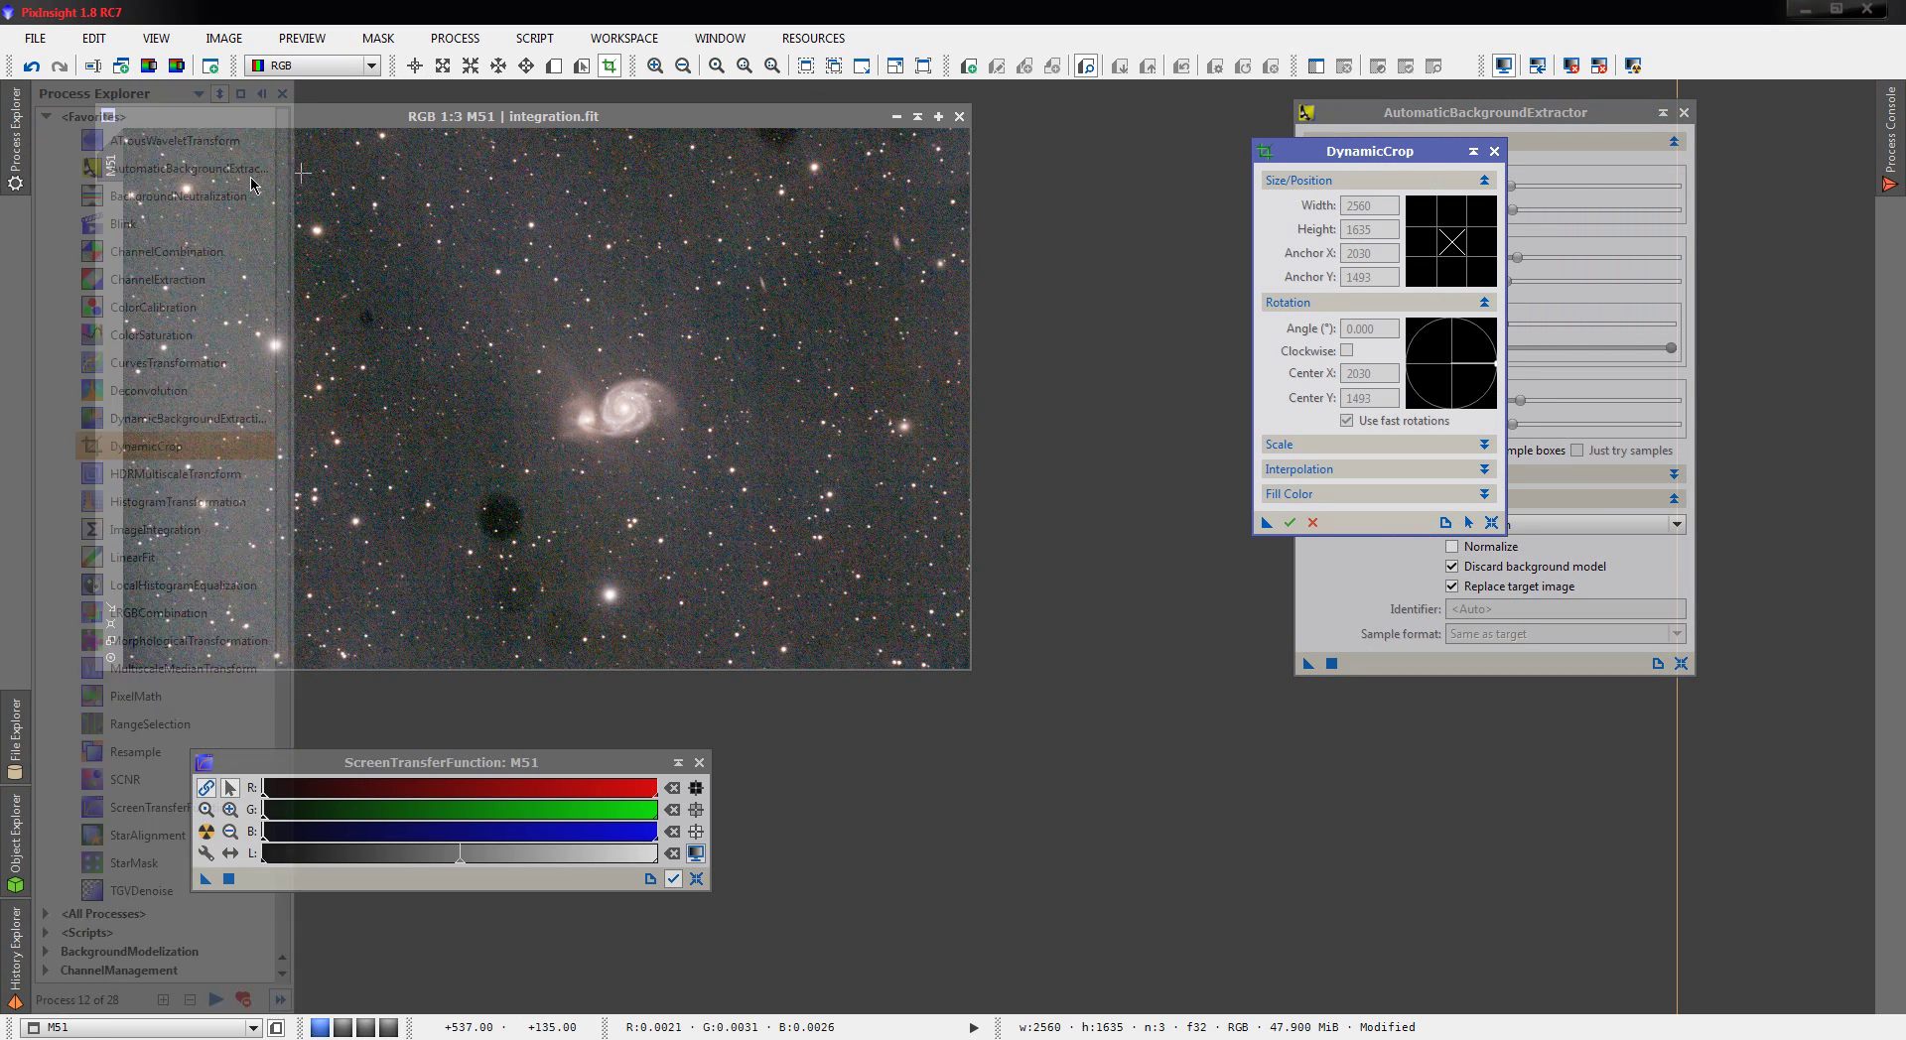
left_click_drag(159, 159, 950, 632)
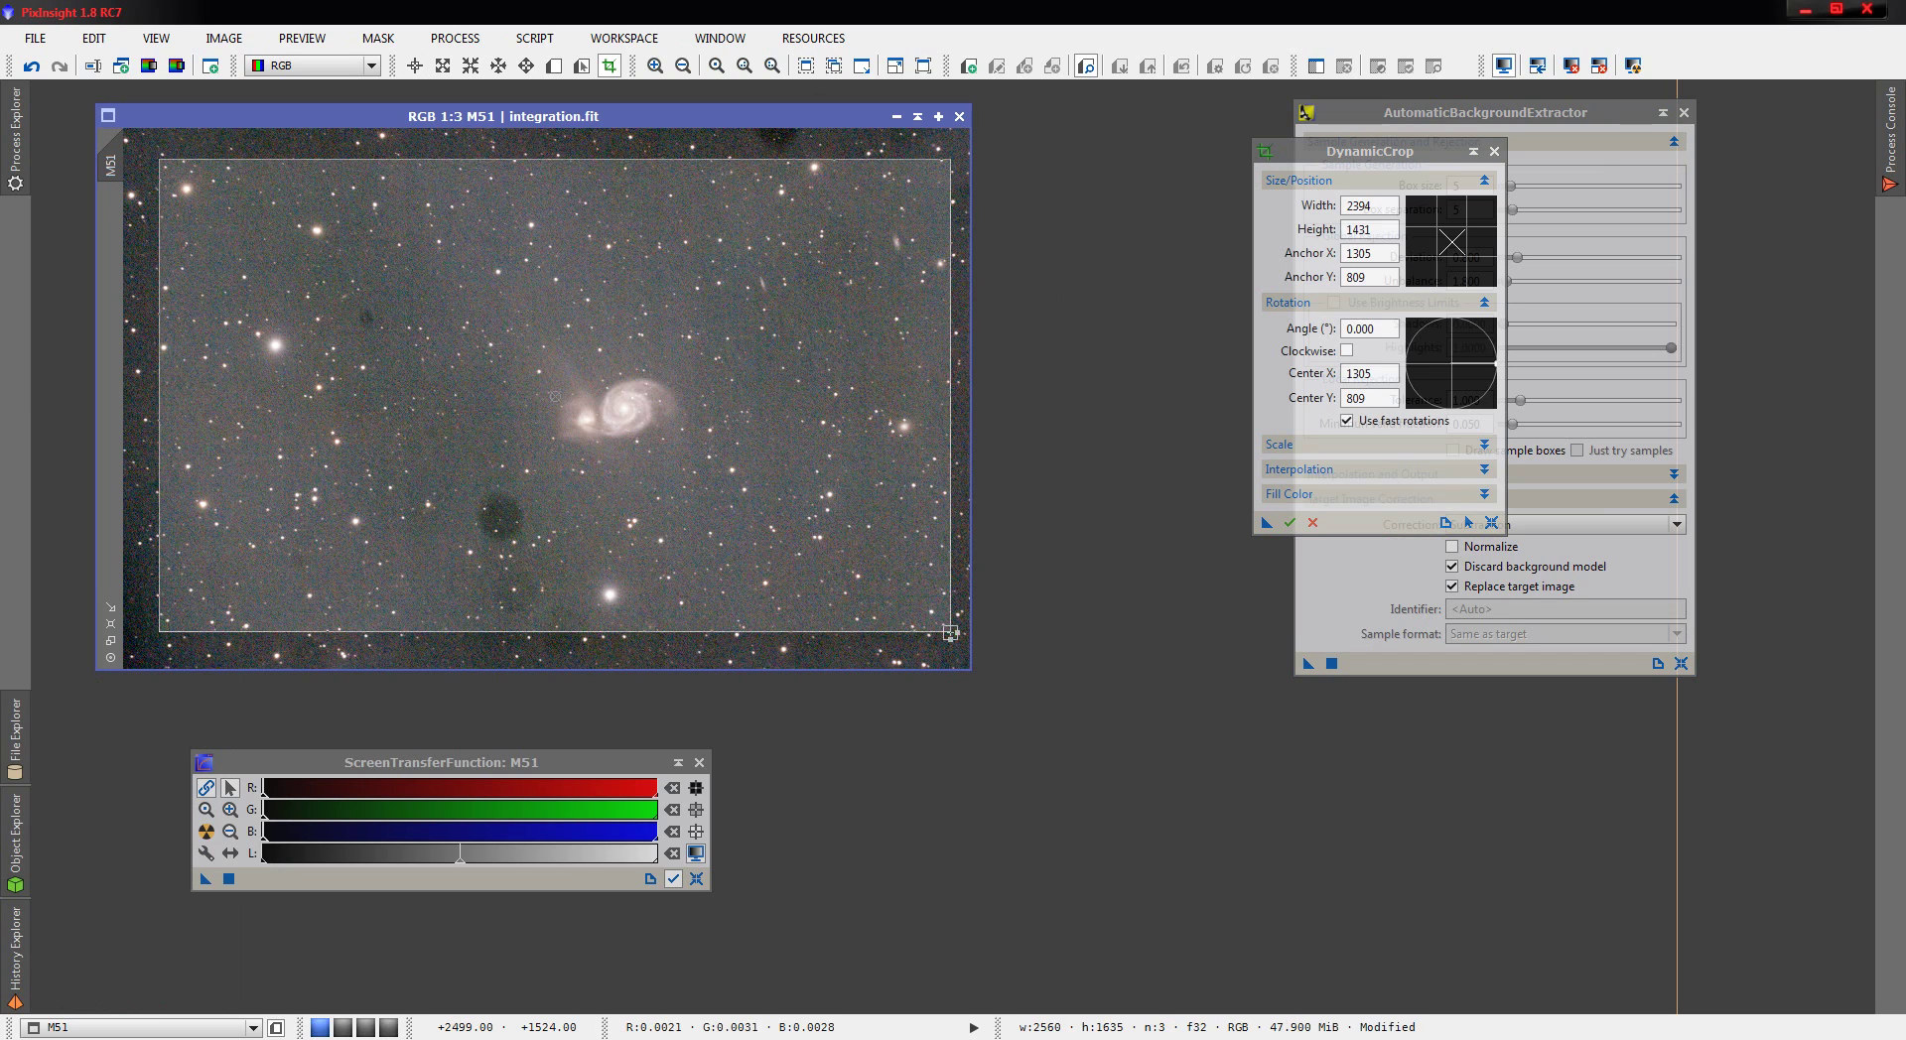
left_click(1287, 522)
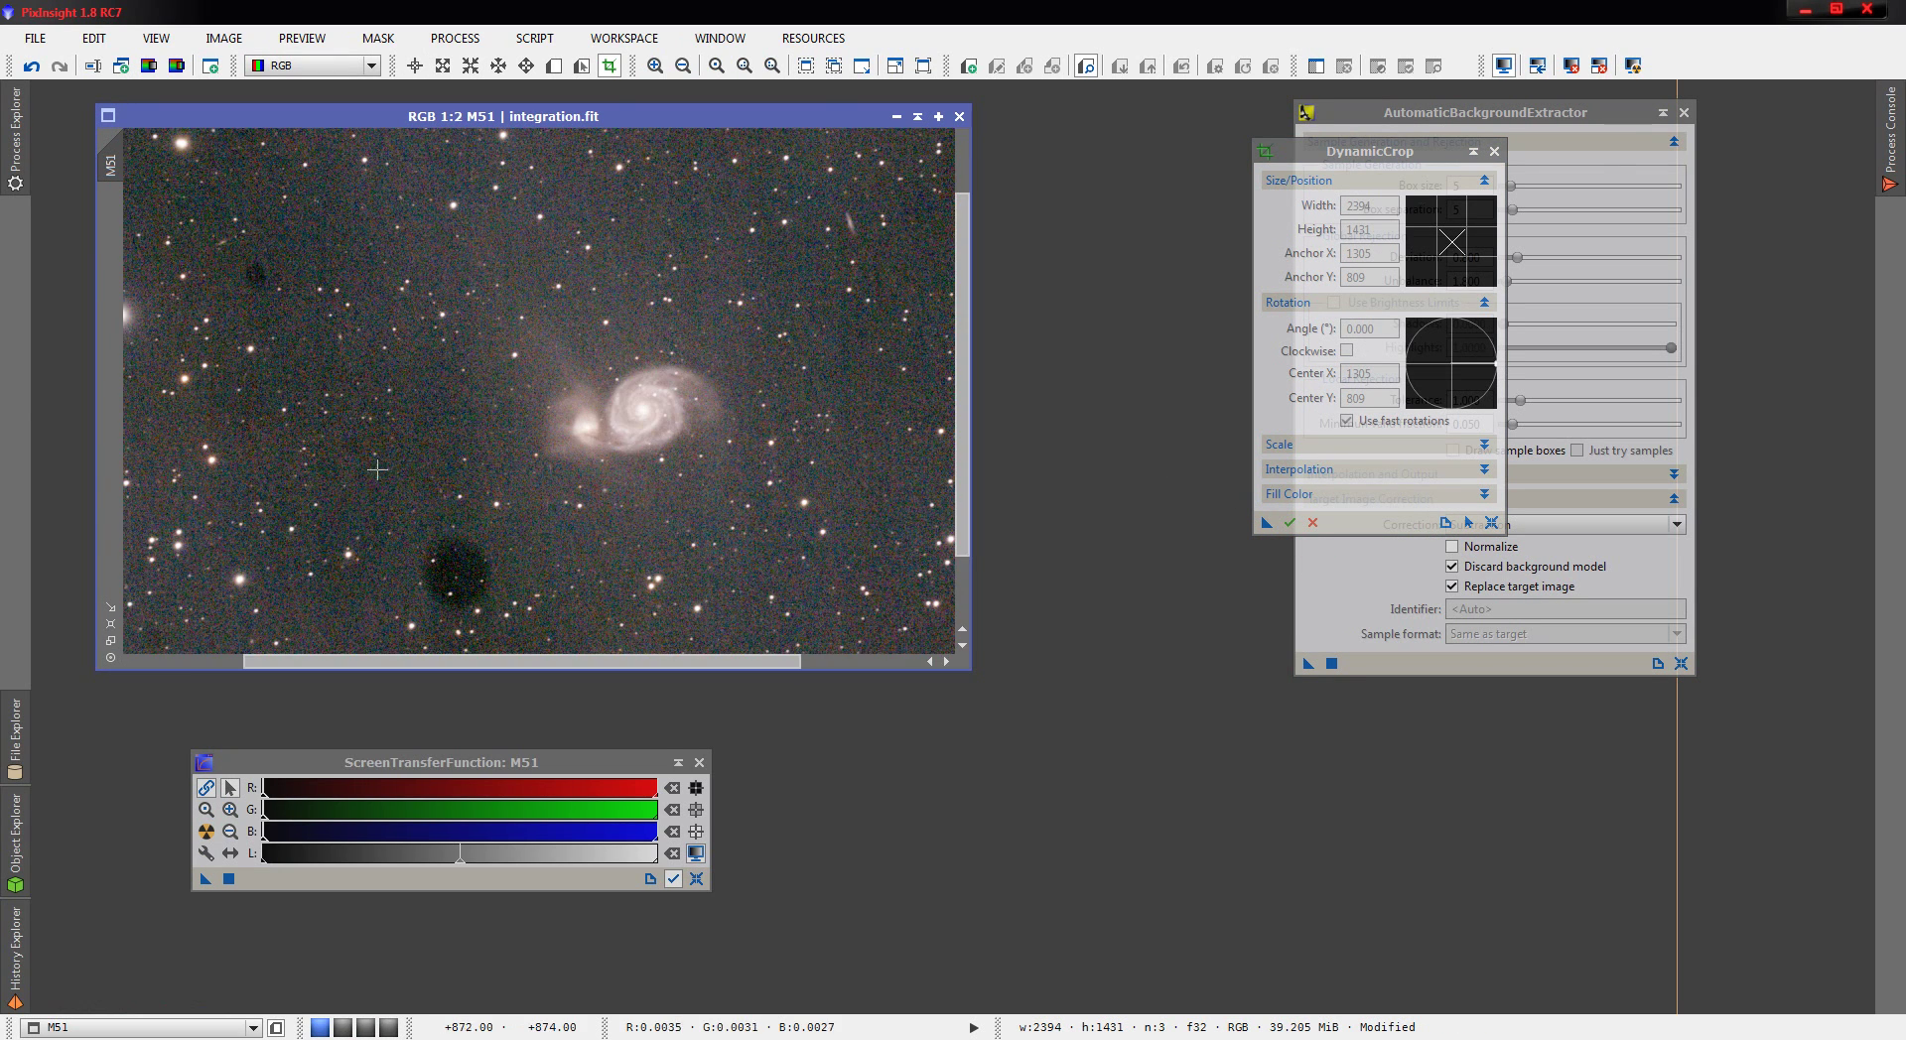
left_click(111, 623)
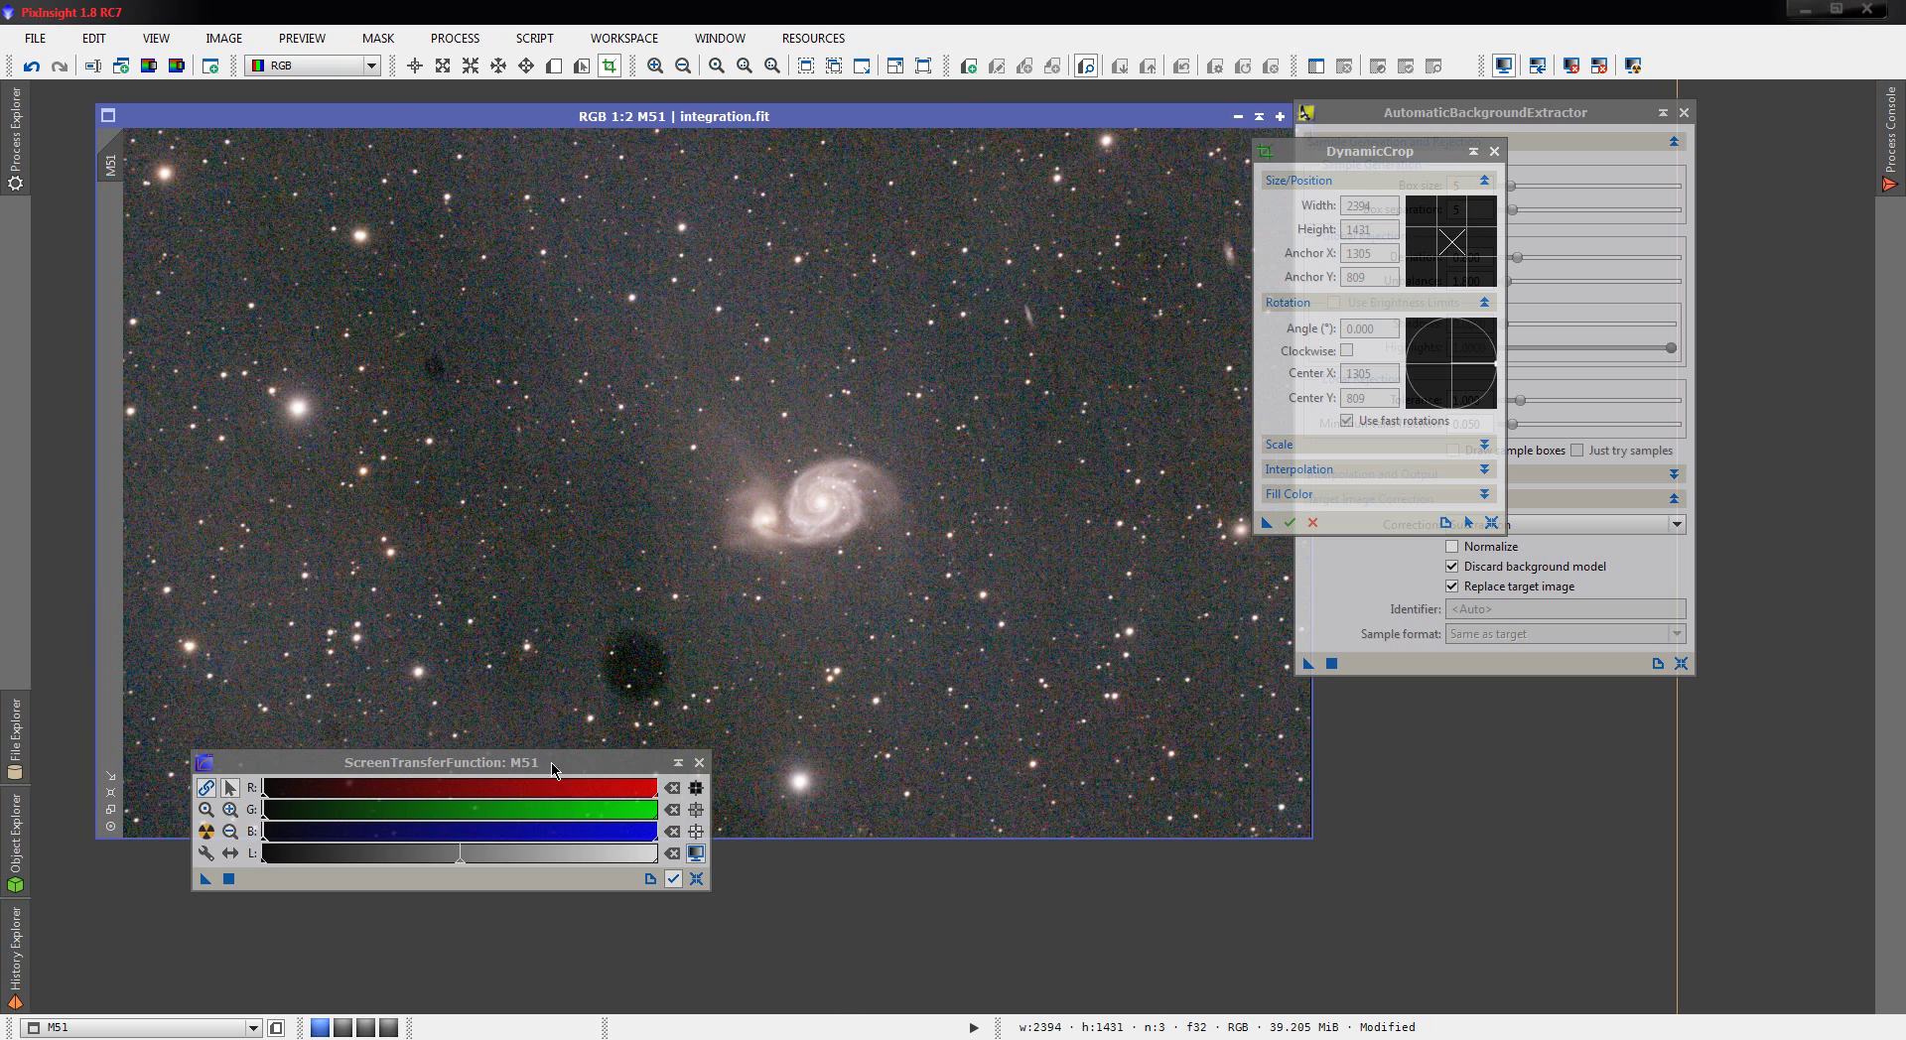
- Close the DynamicCrop and AutomaticBackgroundExtractor windows and tidy the workspace
left_click_drag(501, 768, 411, 877)
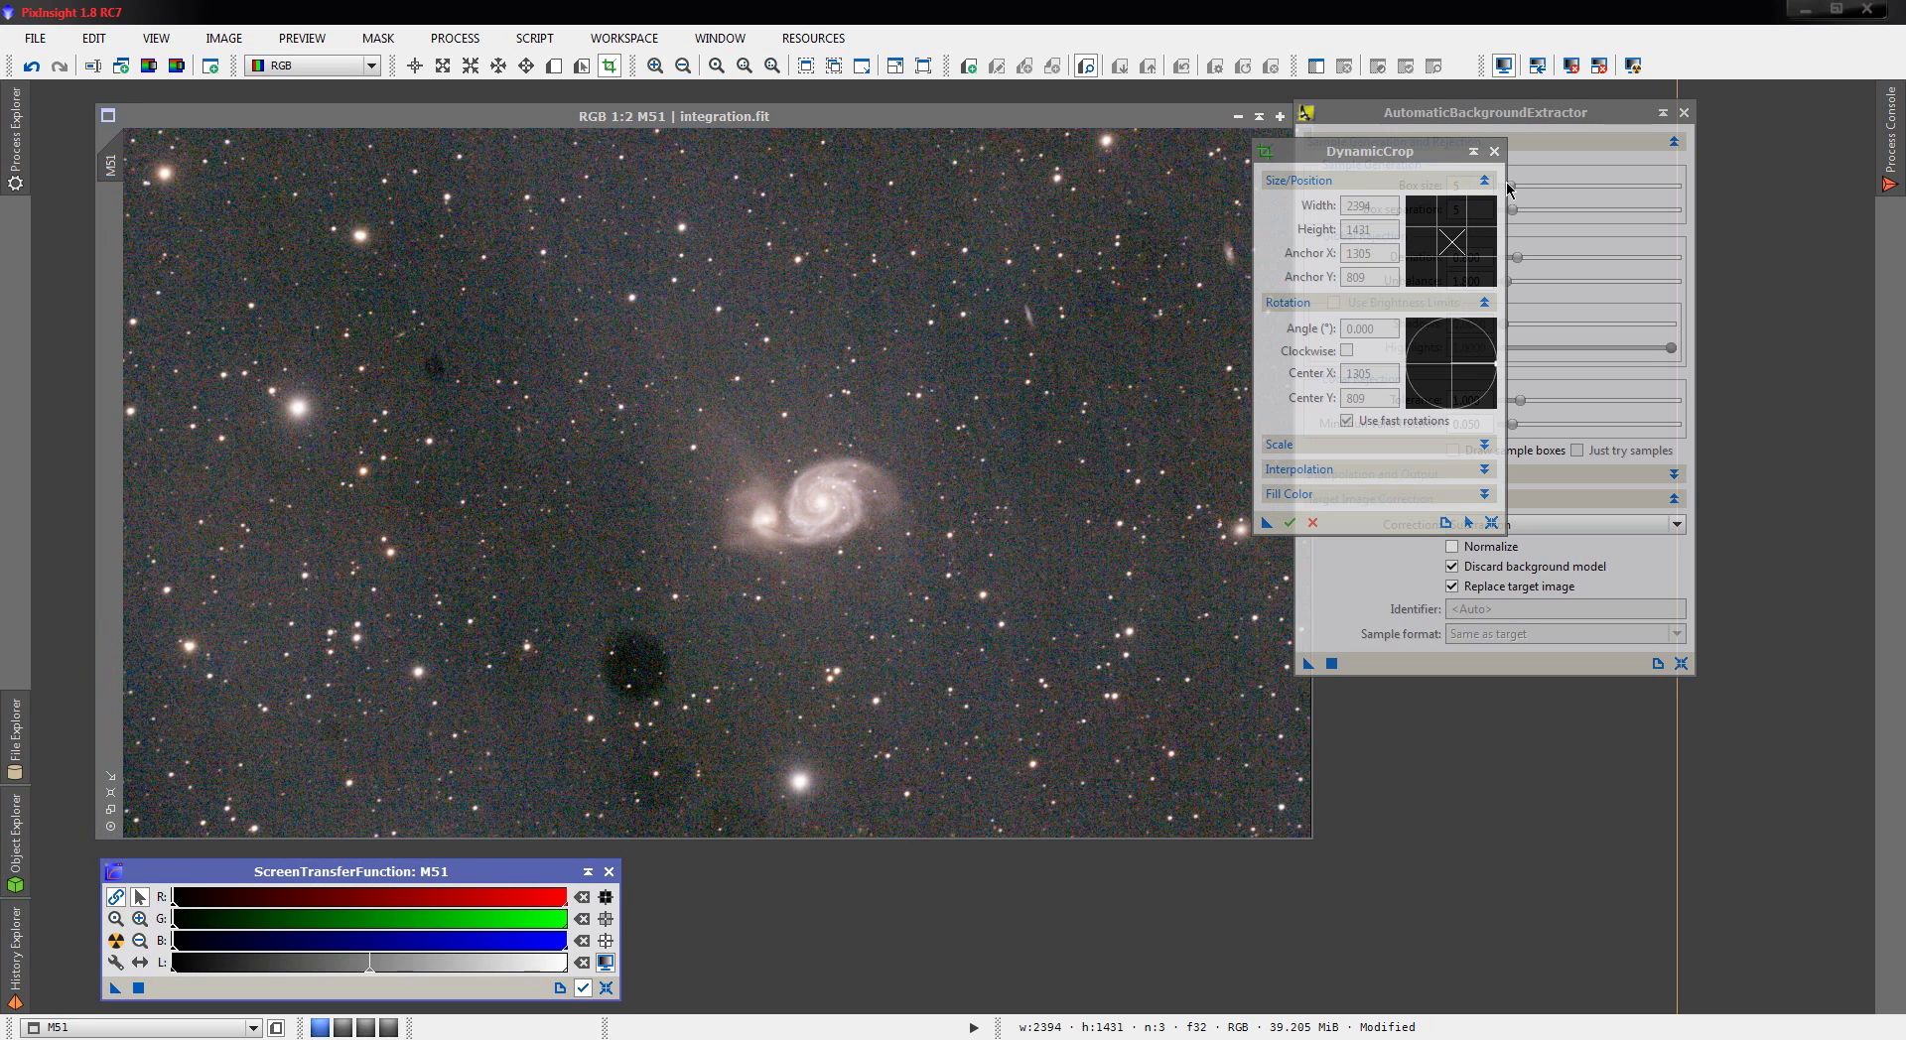
left_click(1494, 152)
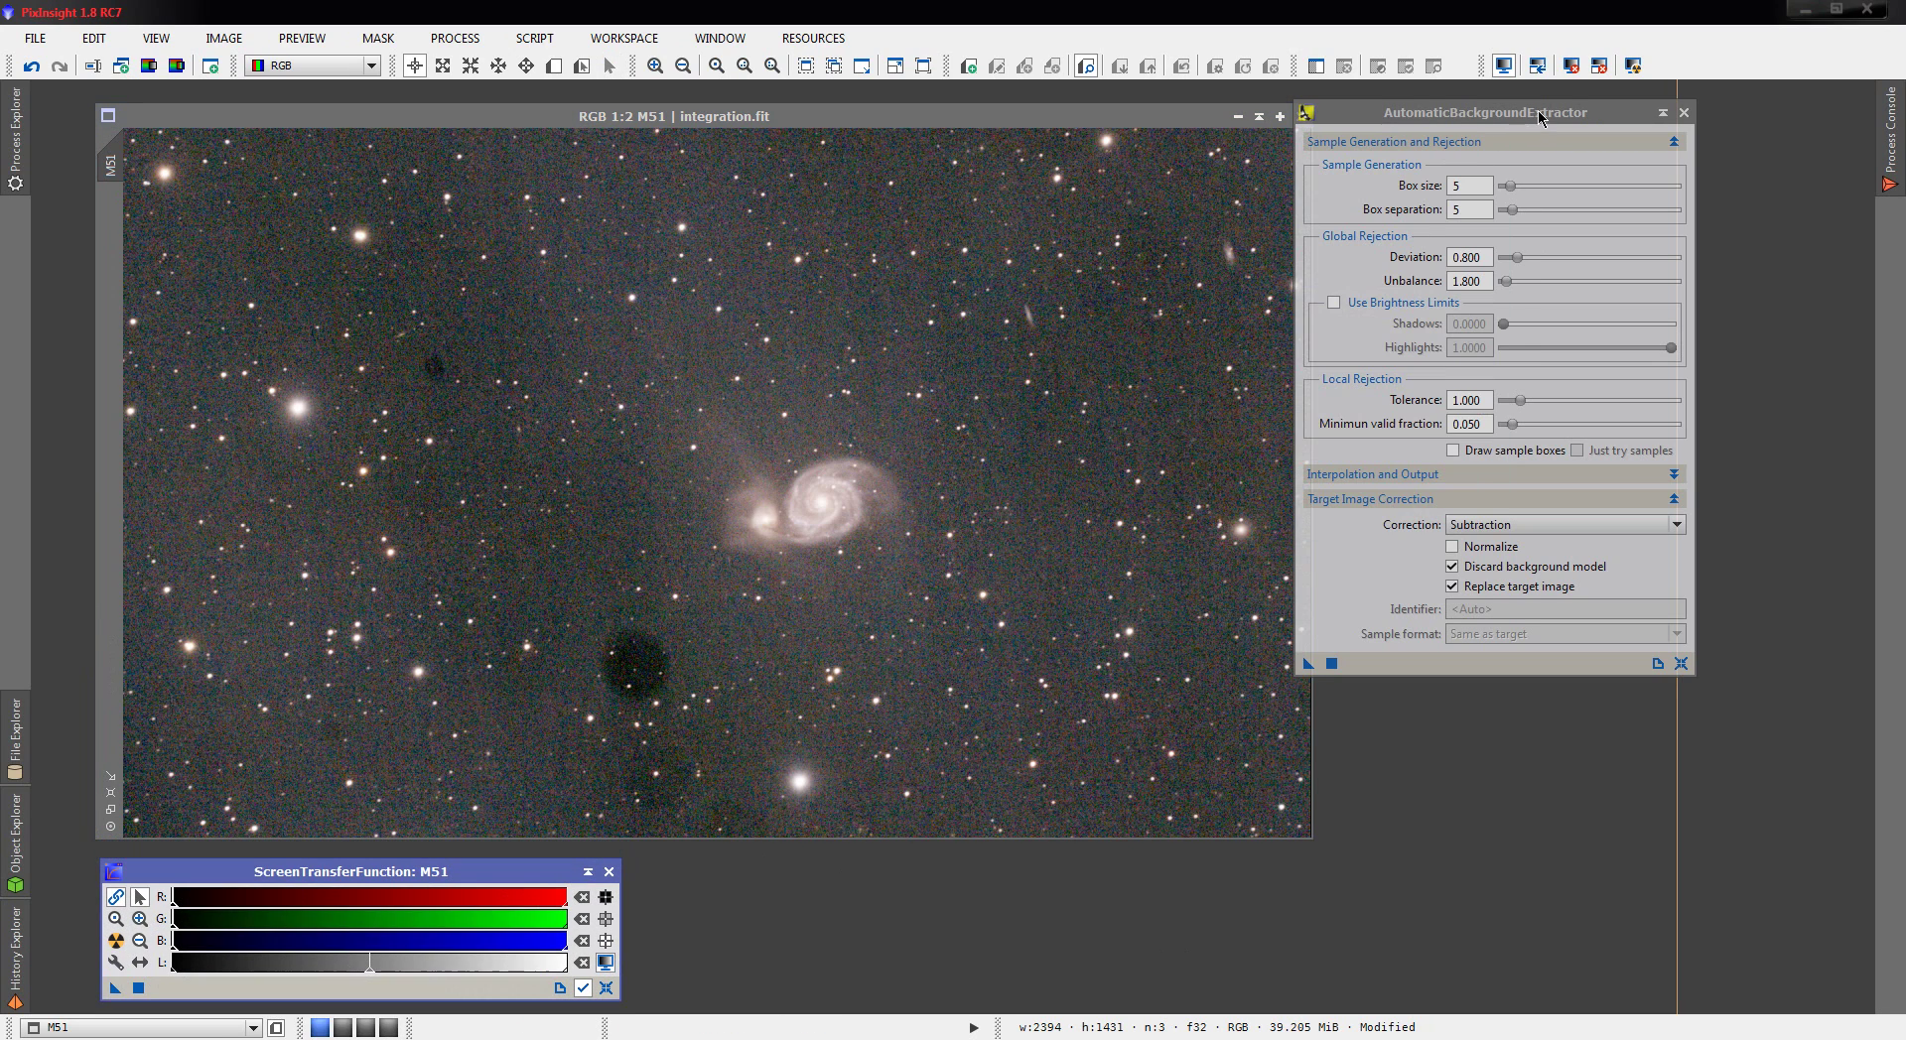
left_click(1683, 112)
left_click_drag(620, 117, 573, 112)
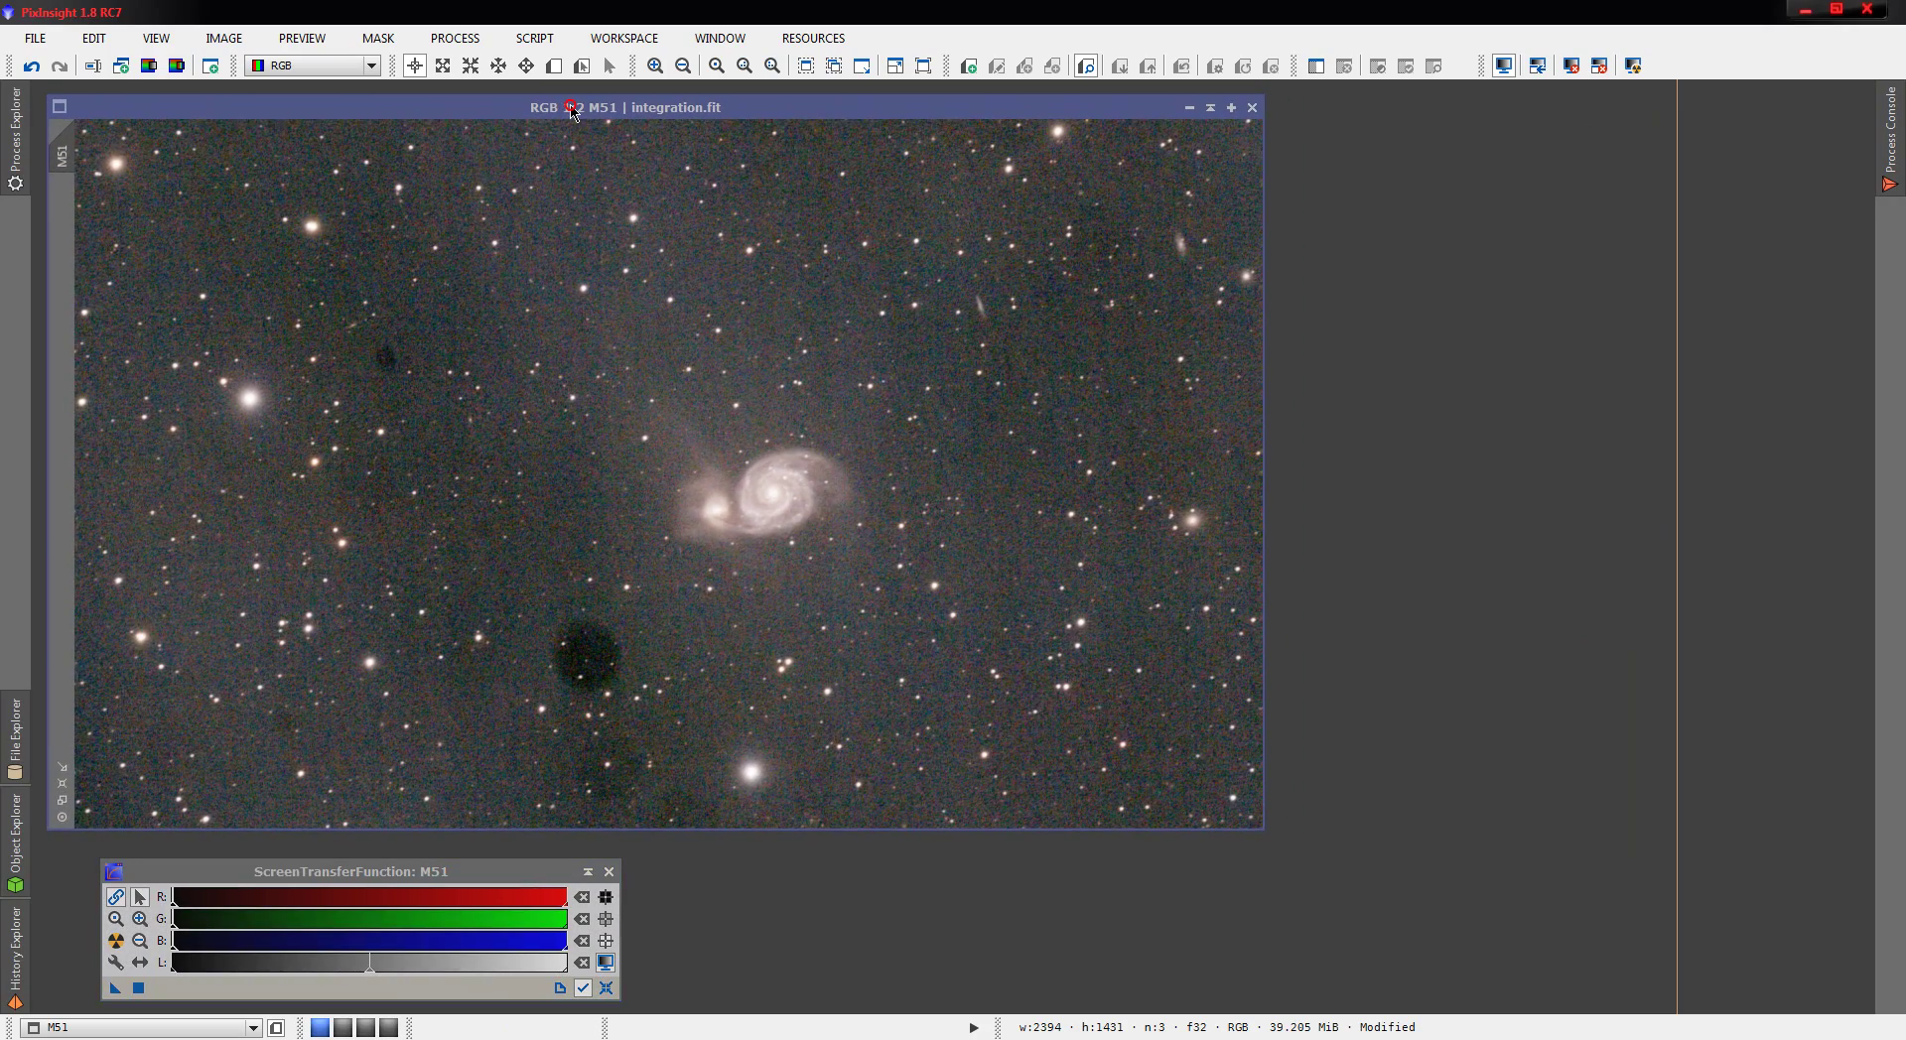
- Re-stretch the M51 display with an unlinked per-channel auto-stretch
left_click(15, 124)
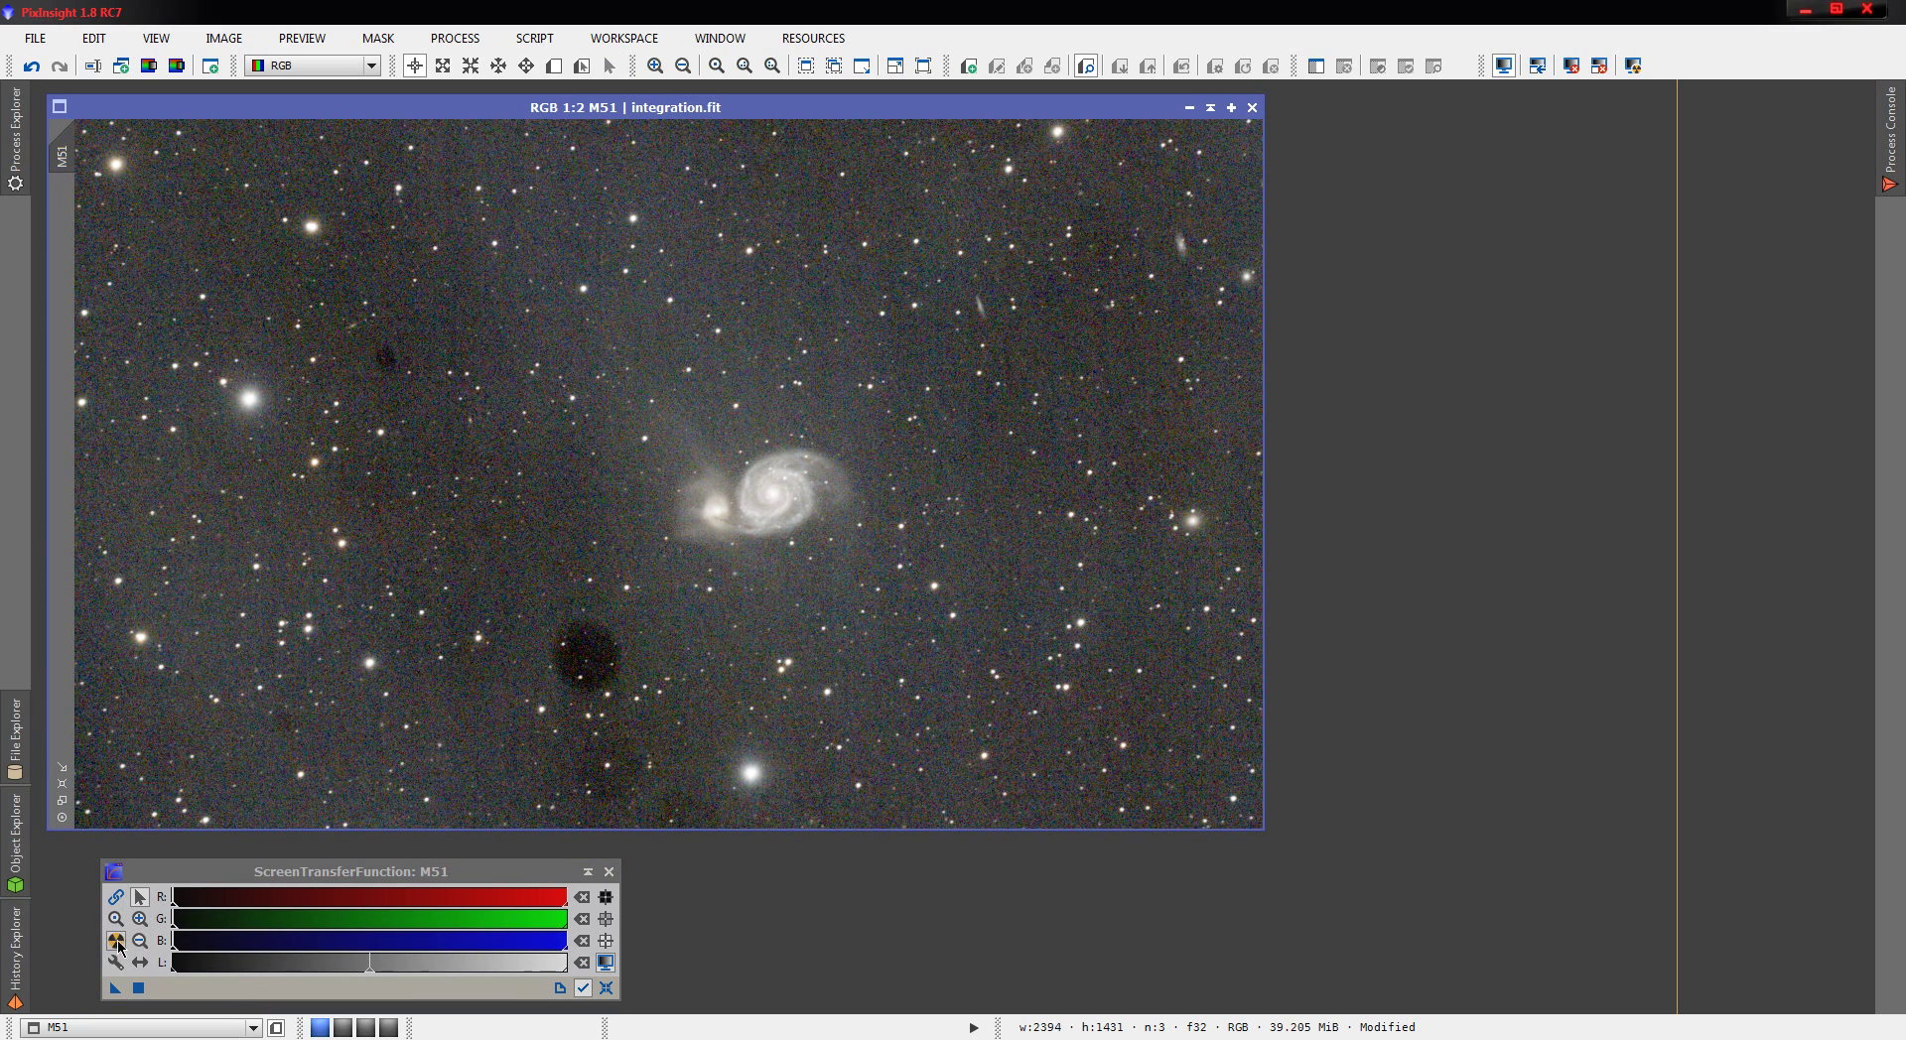
left_click(117, 943)
left_click(113, 898)
left_click(116, 941)
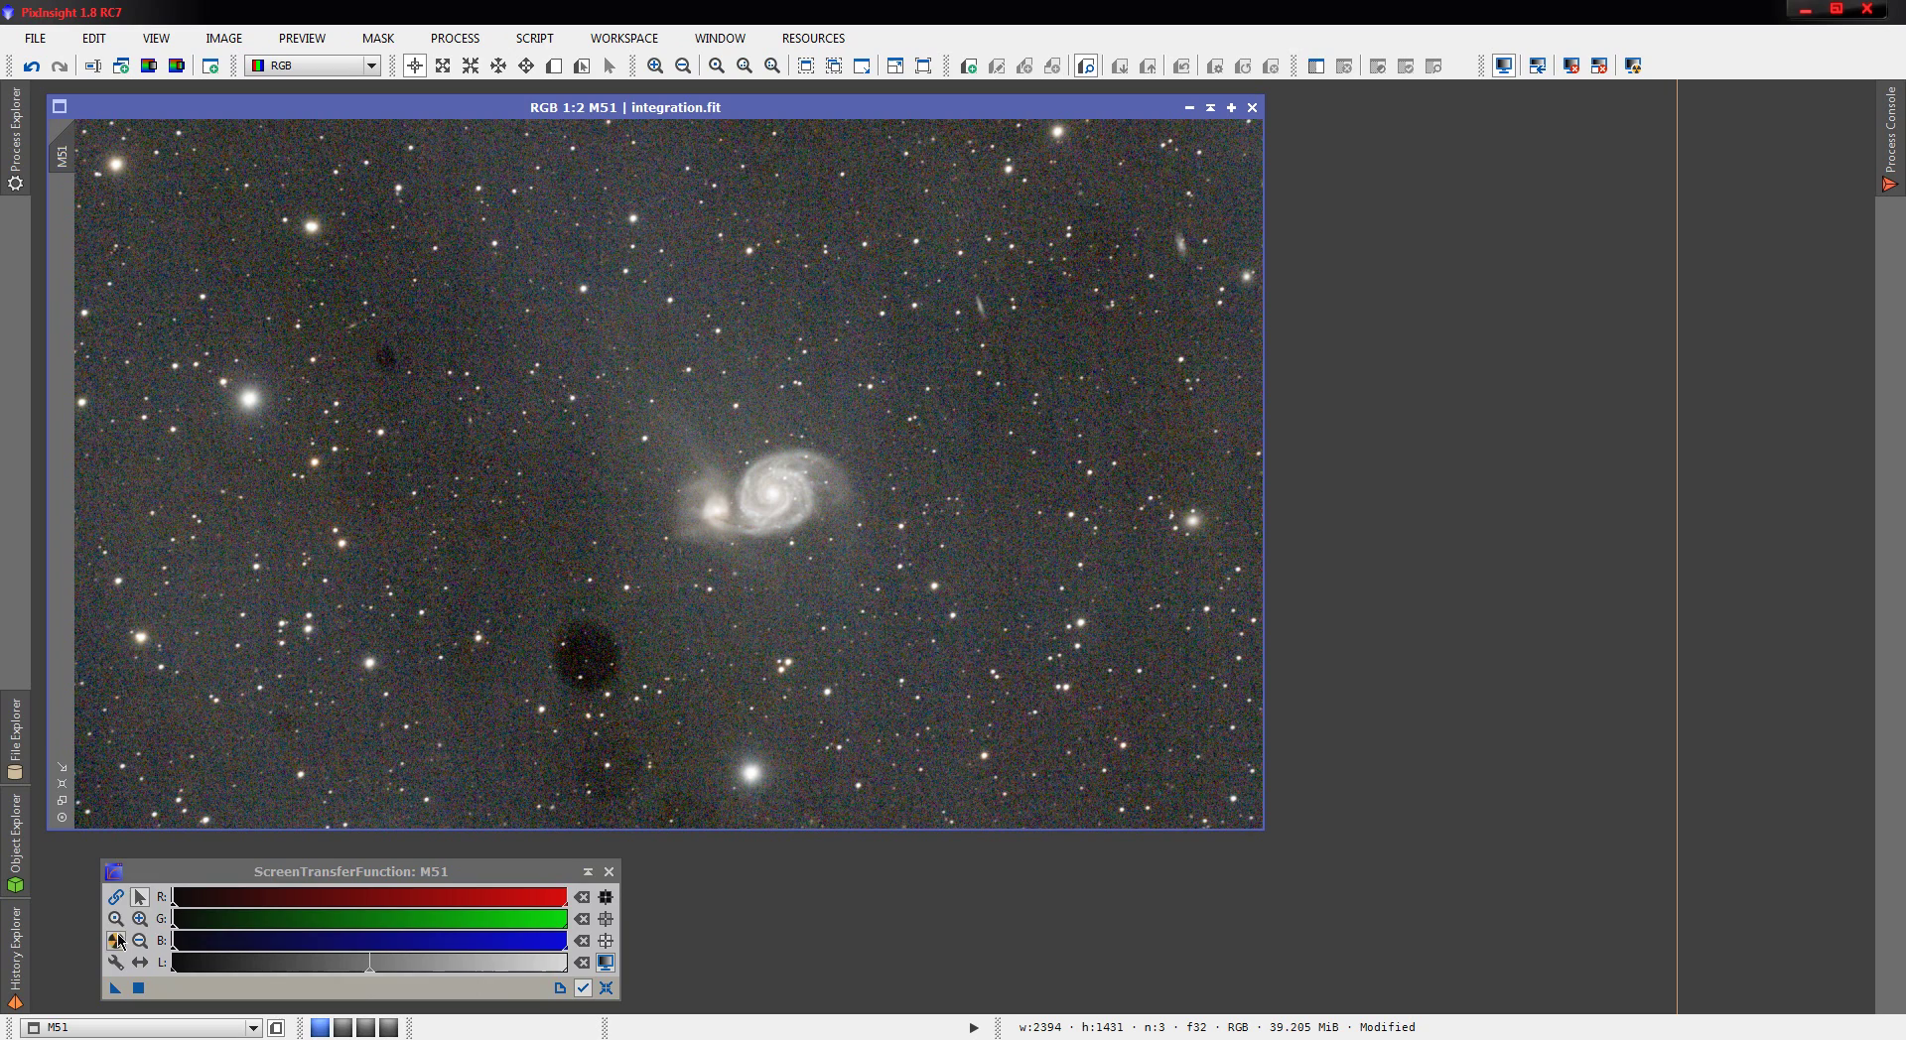
- Open BackgroundNeutralization and draw Preview01 over empty lower-right background sky
left_click(15, 139)
double_click(120, 198)
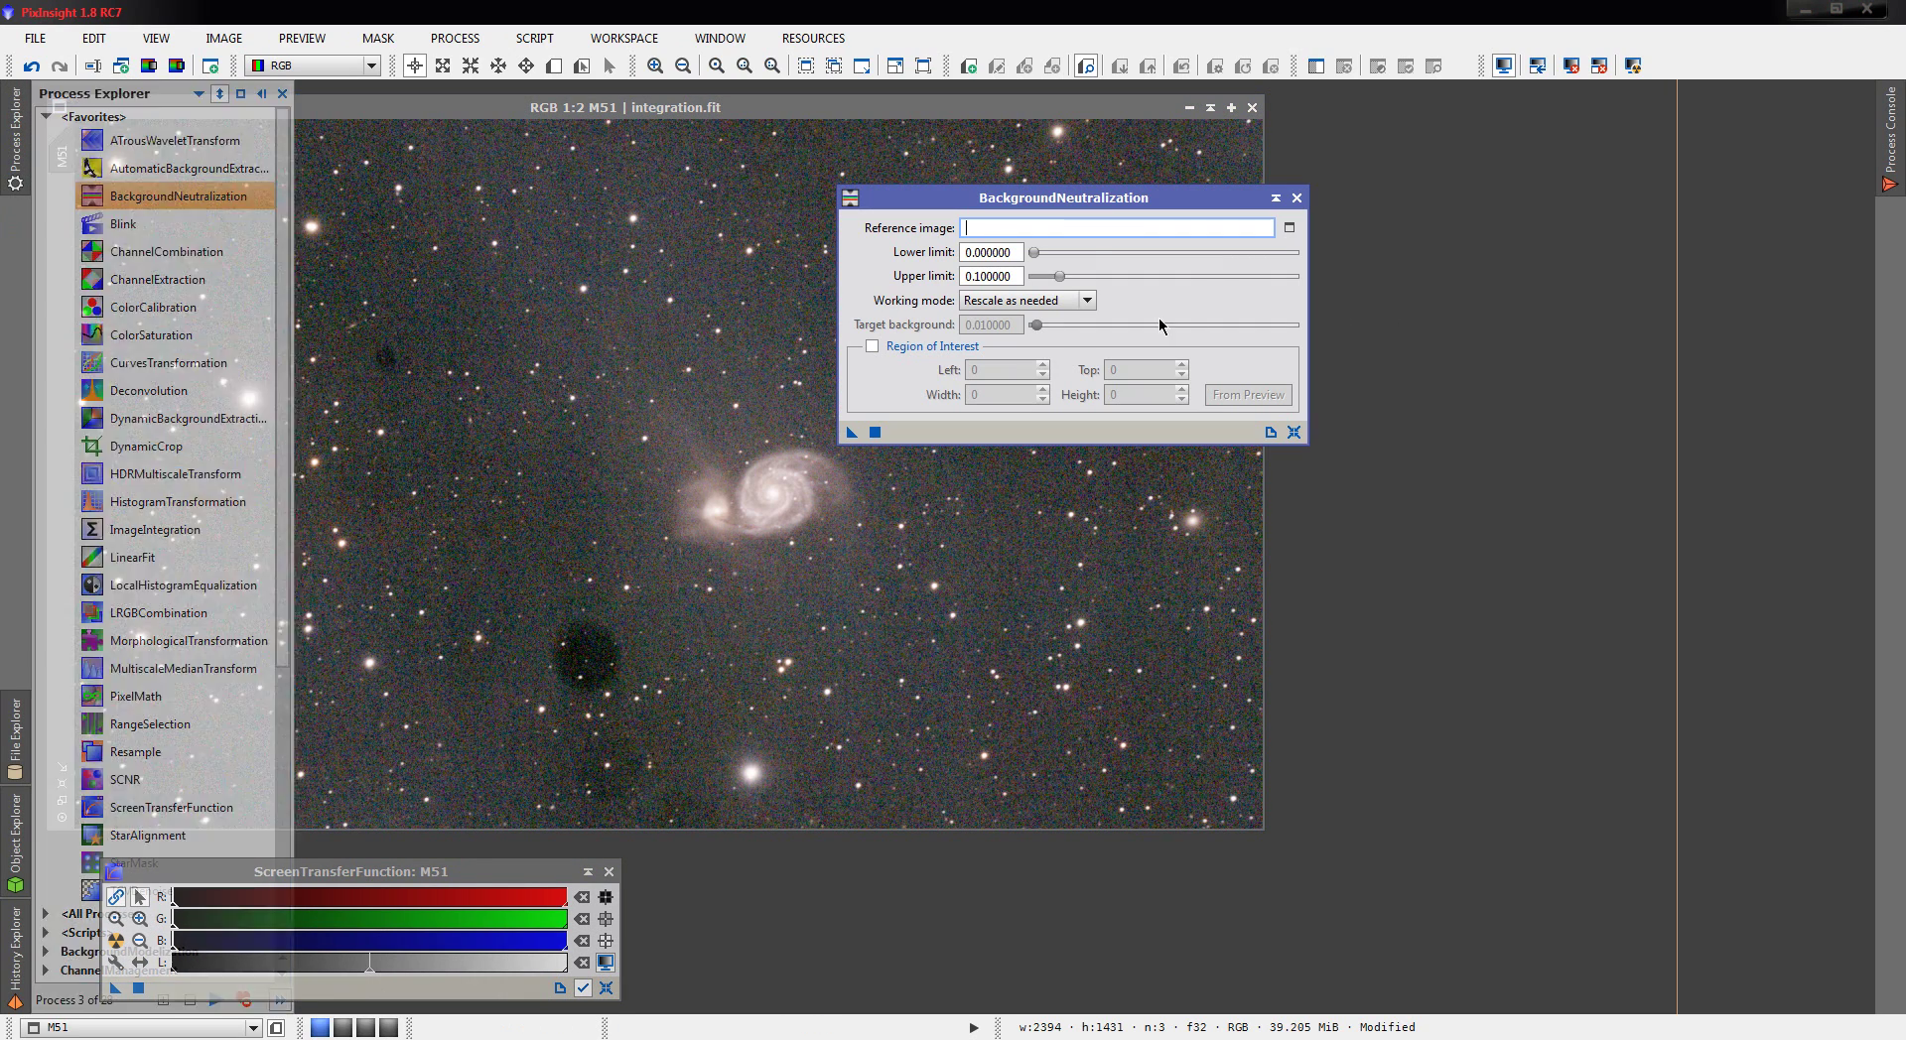
left_click_drag(1062, 194, 1596, 189)
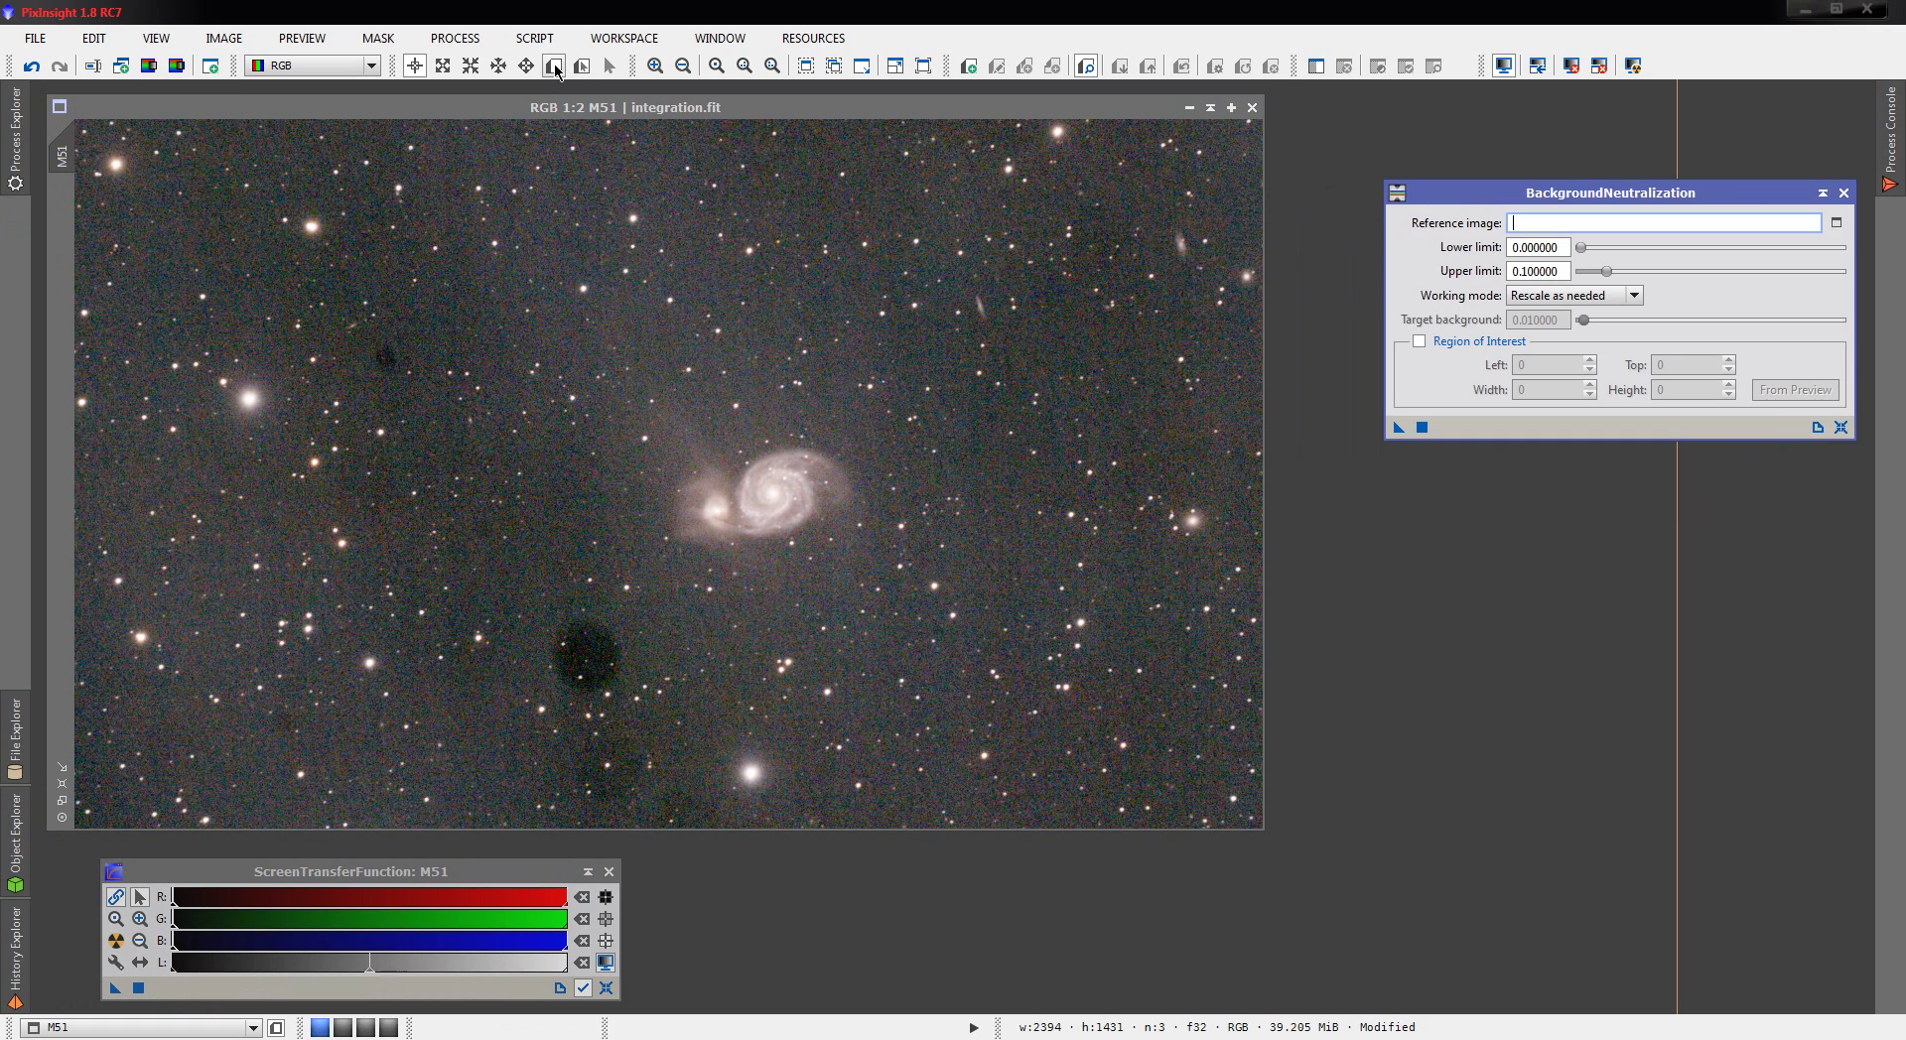
left_click(554, 66)
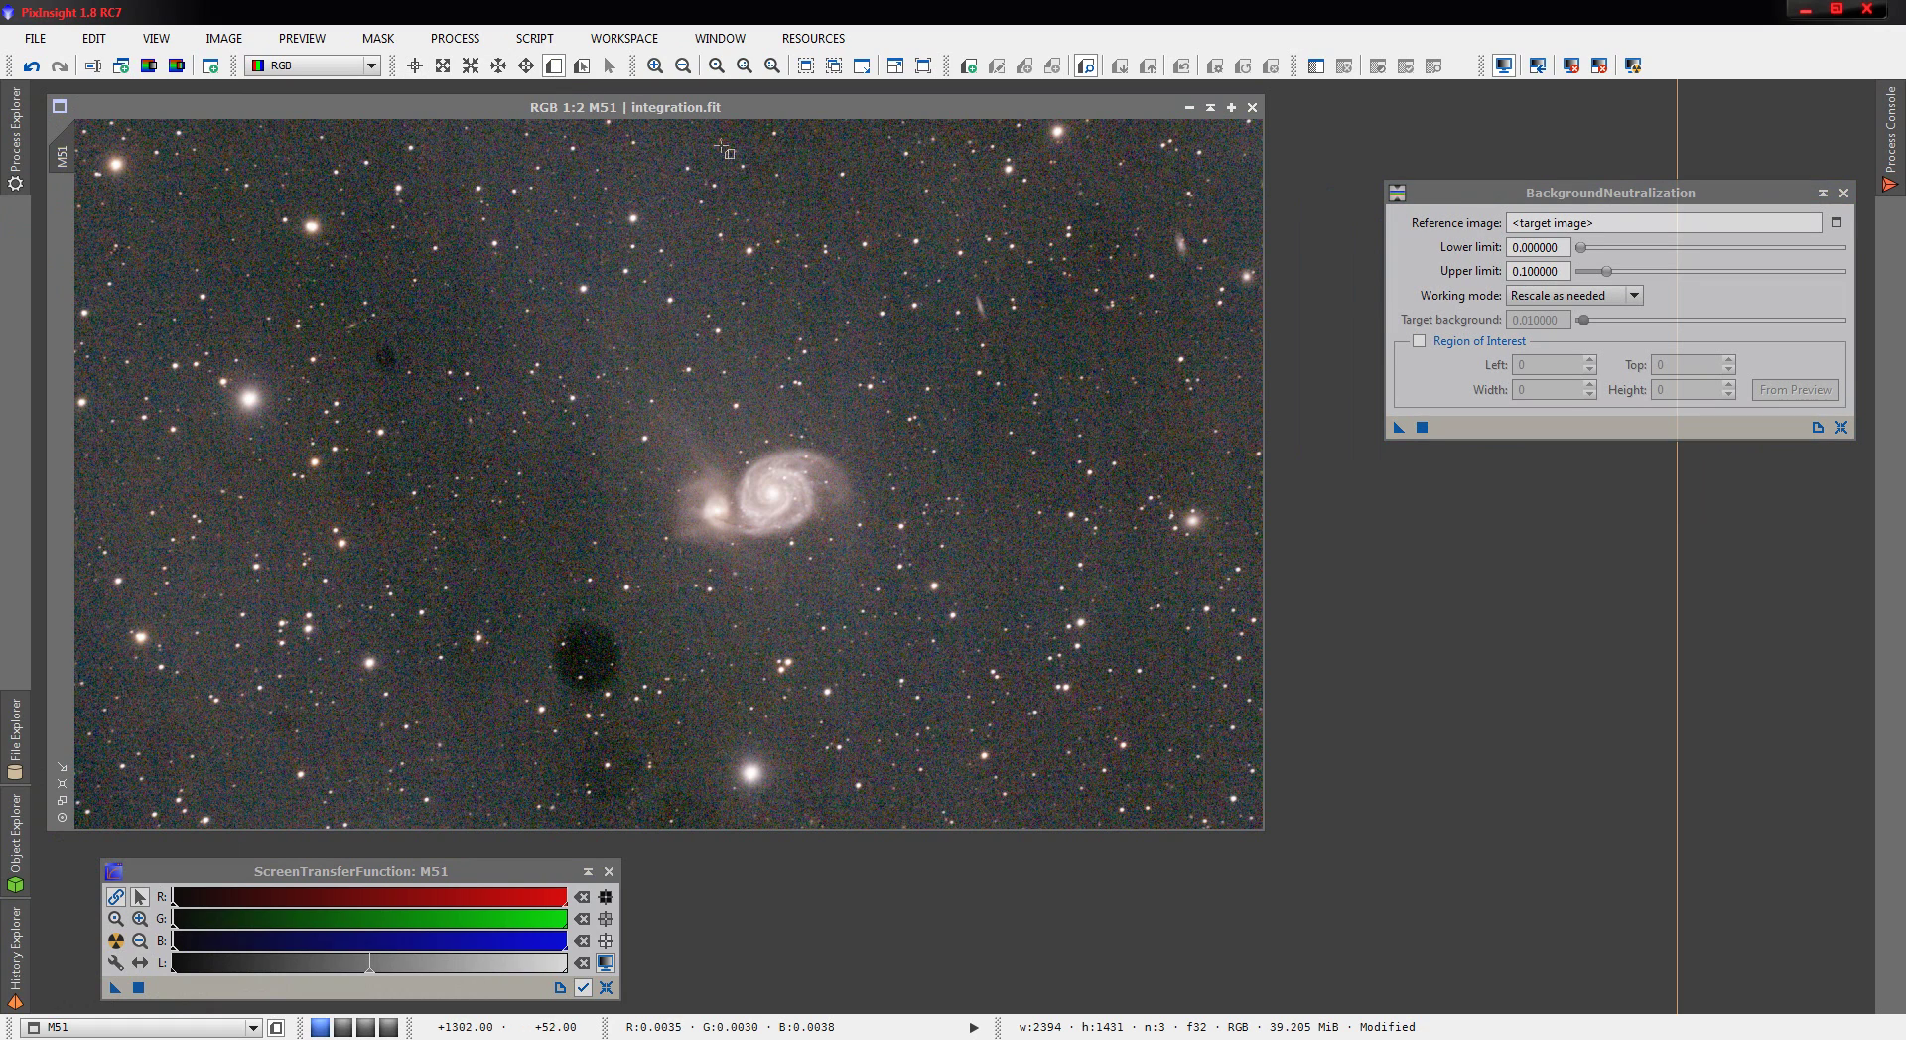
left_click_drag(533, 139, 926, 351)
left_click_drag(686, 216, 1009, 649)
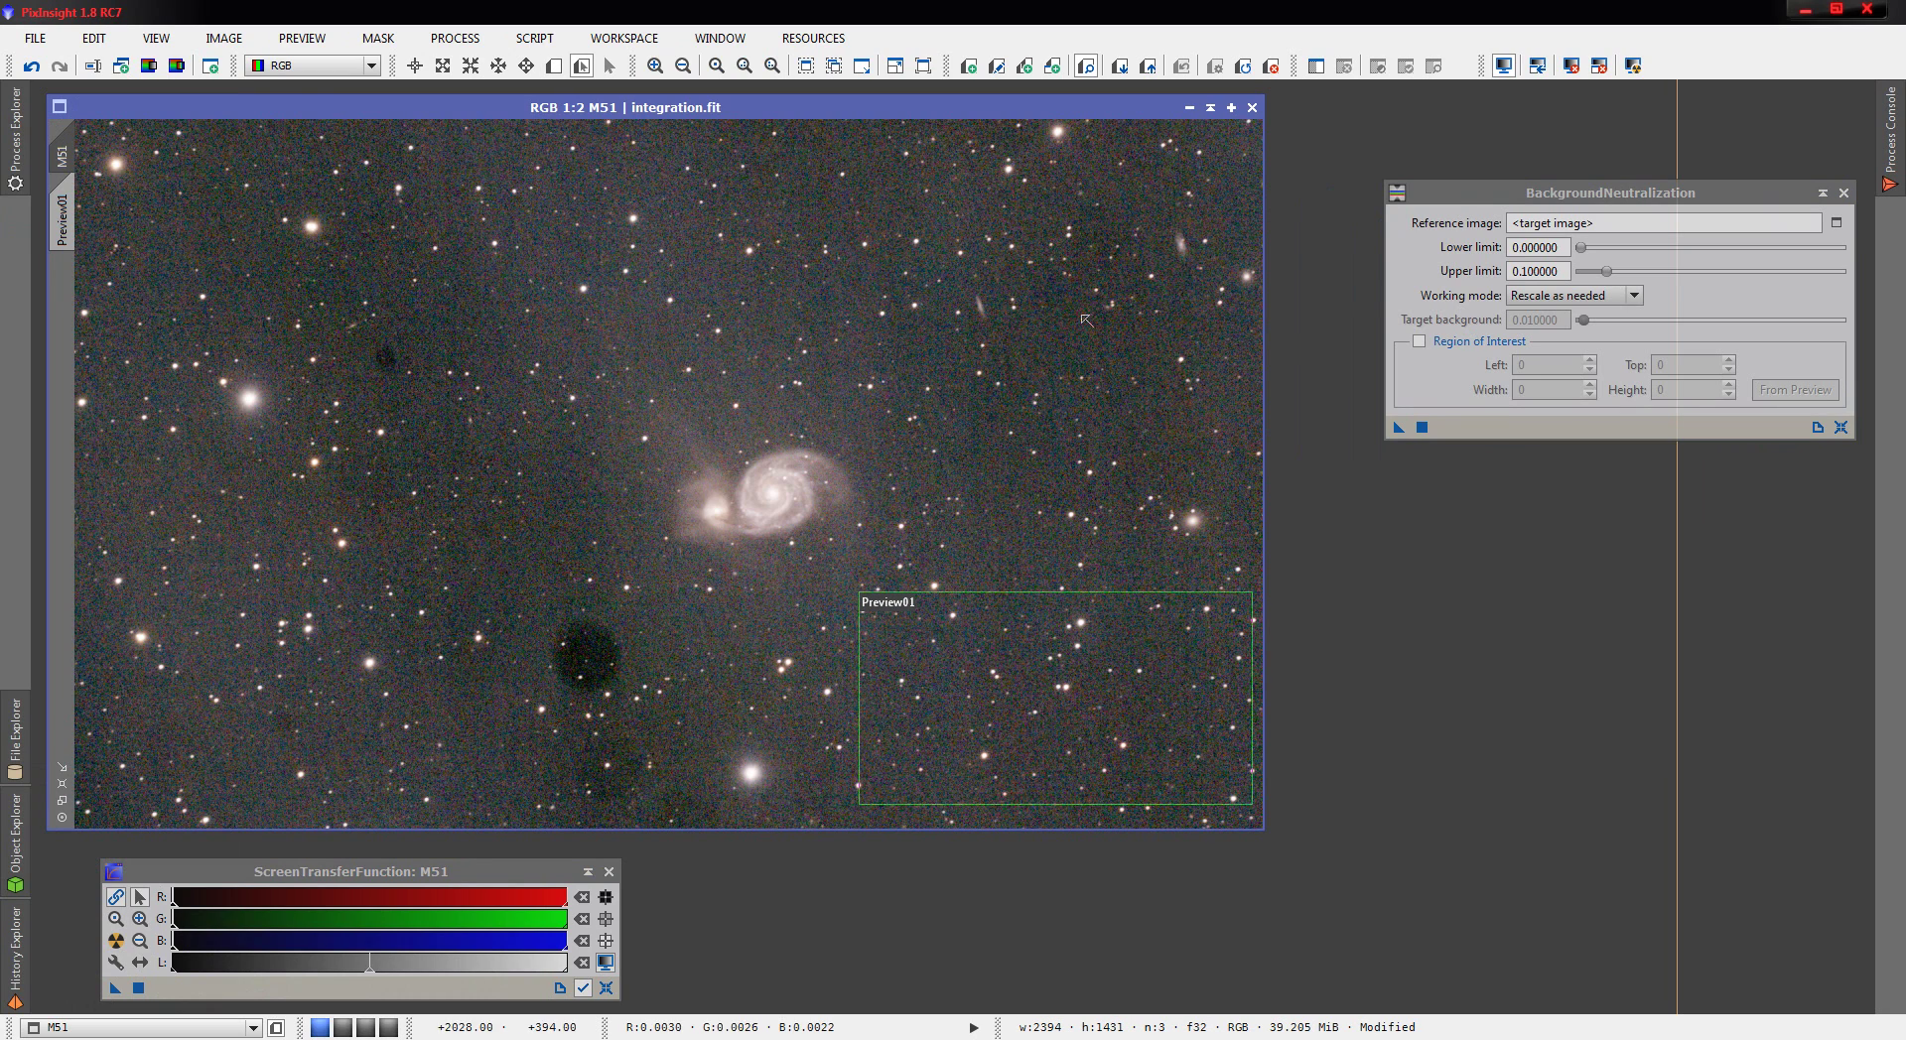
left_click(557, 69)
- Draw Preview02 over the M51 galaxy core
scroll(864, 475, "up", 3)
left_click_drag(701, 828, 790, 822)
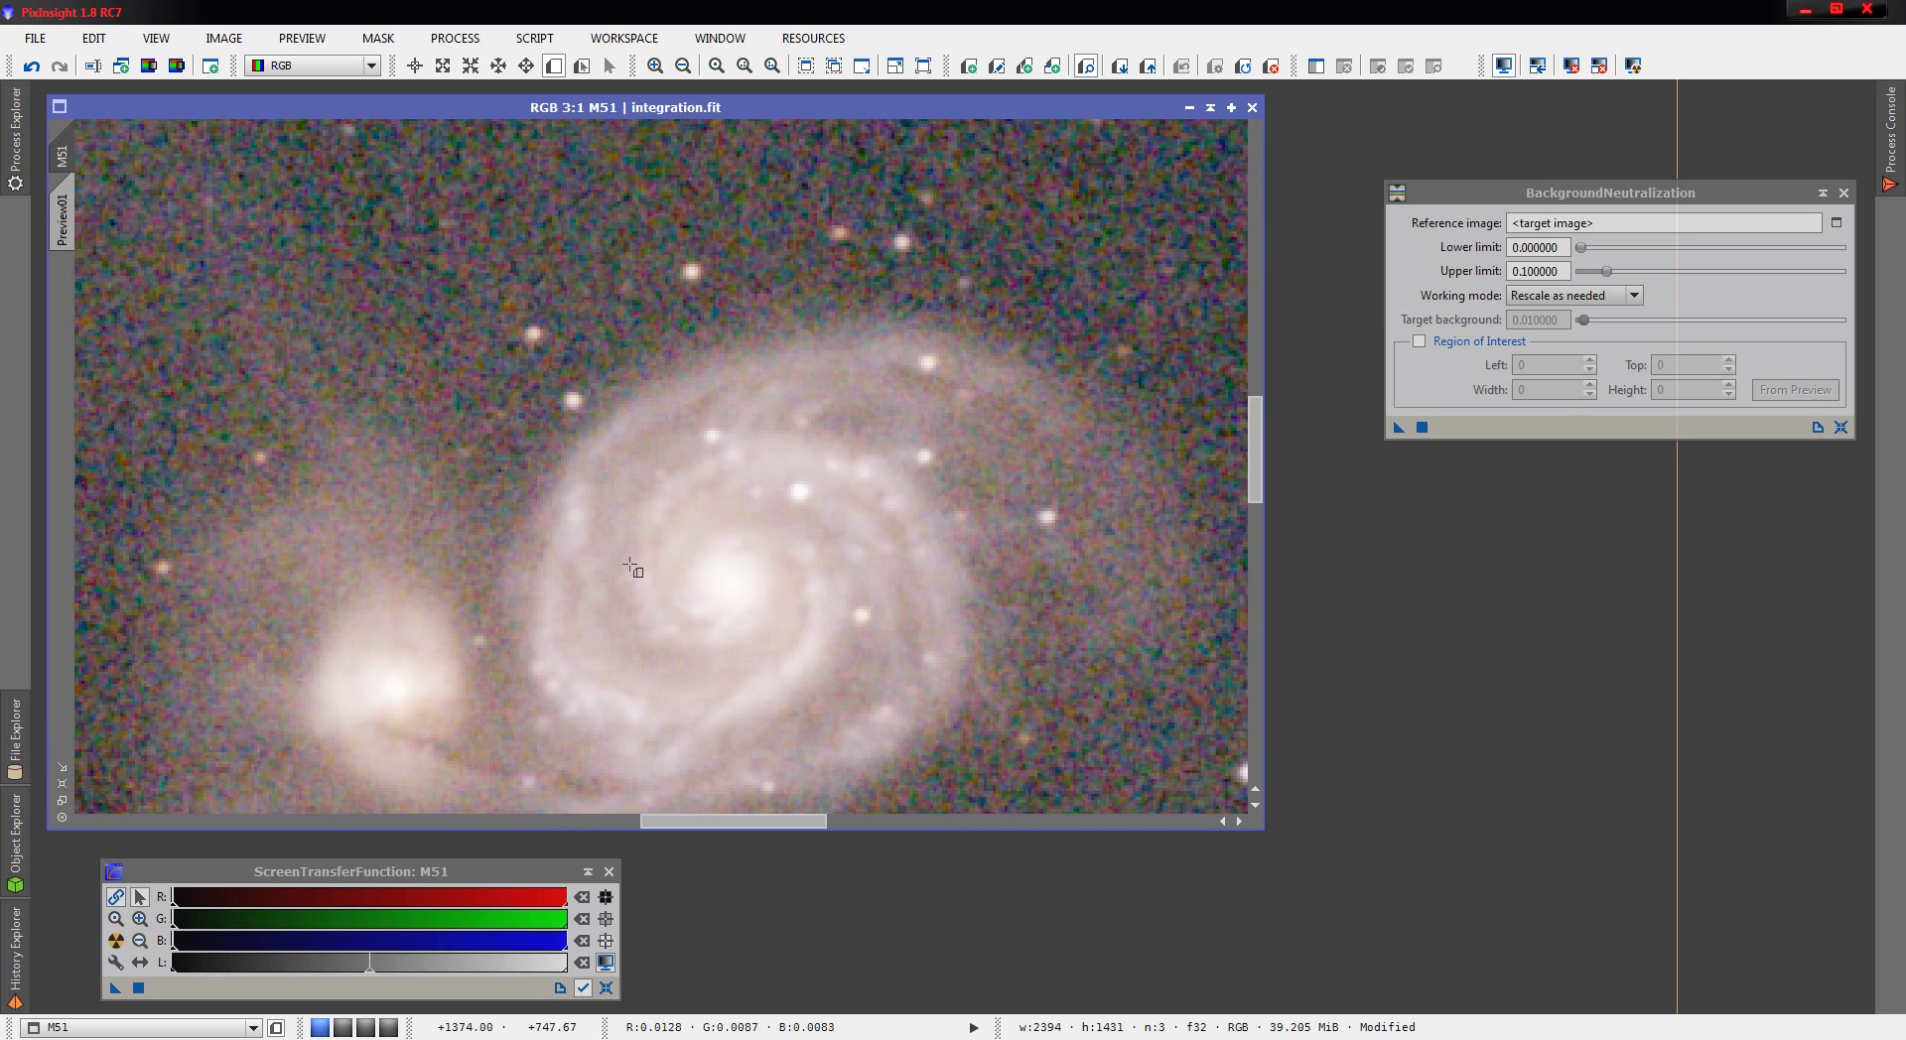
left_click_drag(525, 377, 967, 781)
scroll(715, 475, "down", 3)
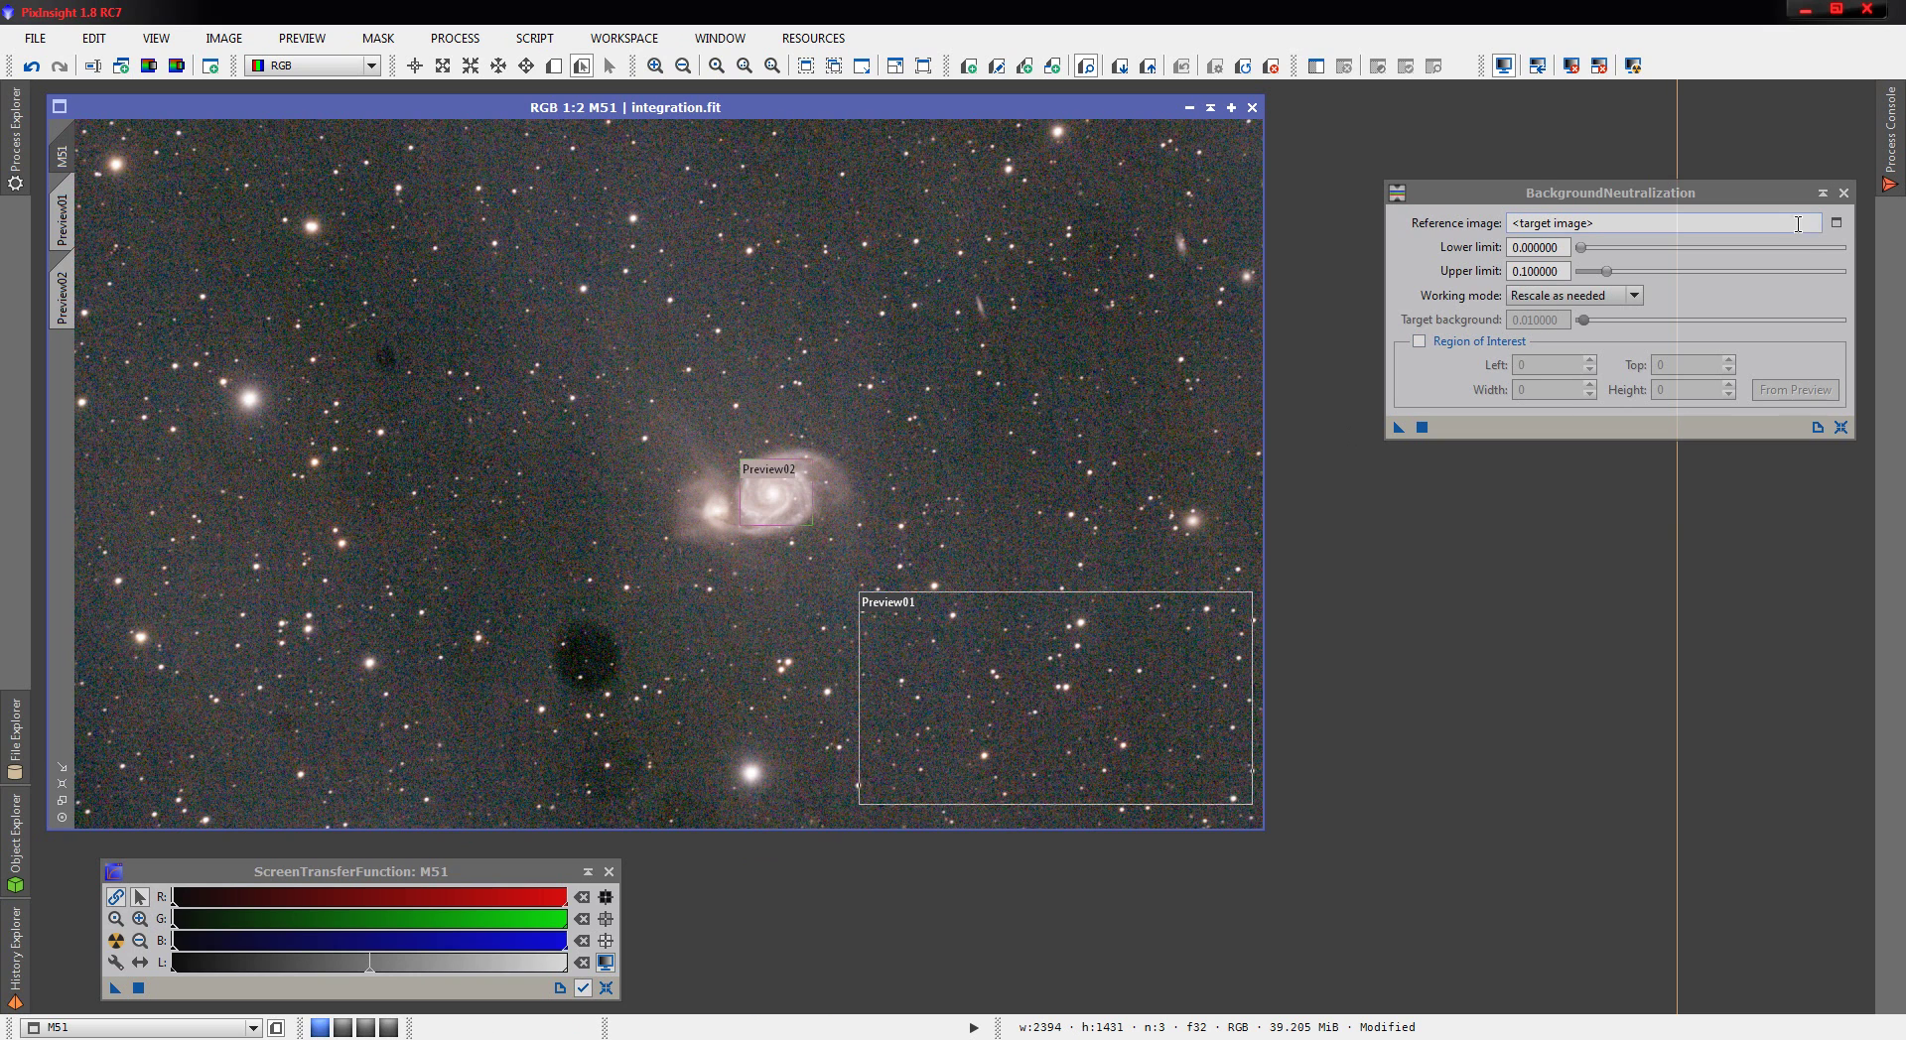
- Neutralize the background using M51->Preview01 as the reference image
left_click(1835, 223)
left_click(1035, 501)
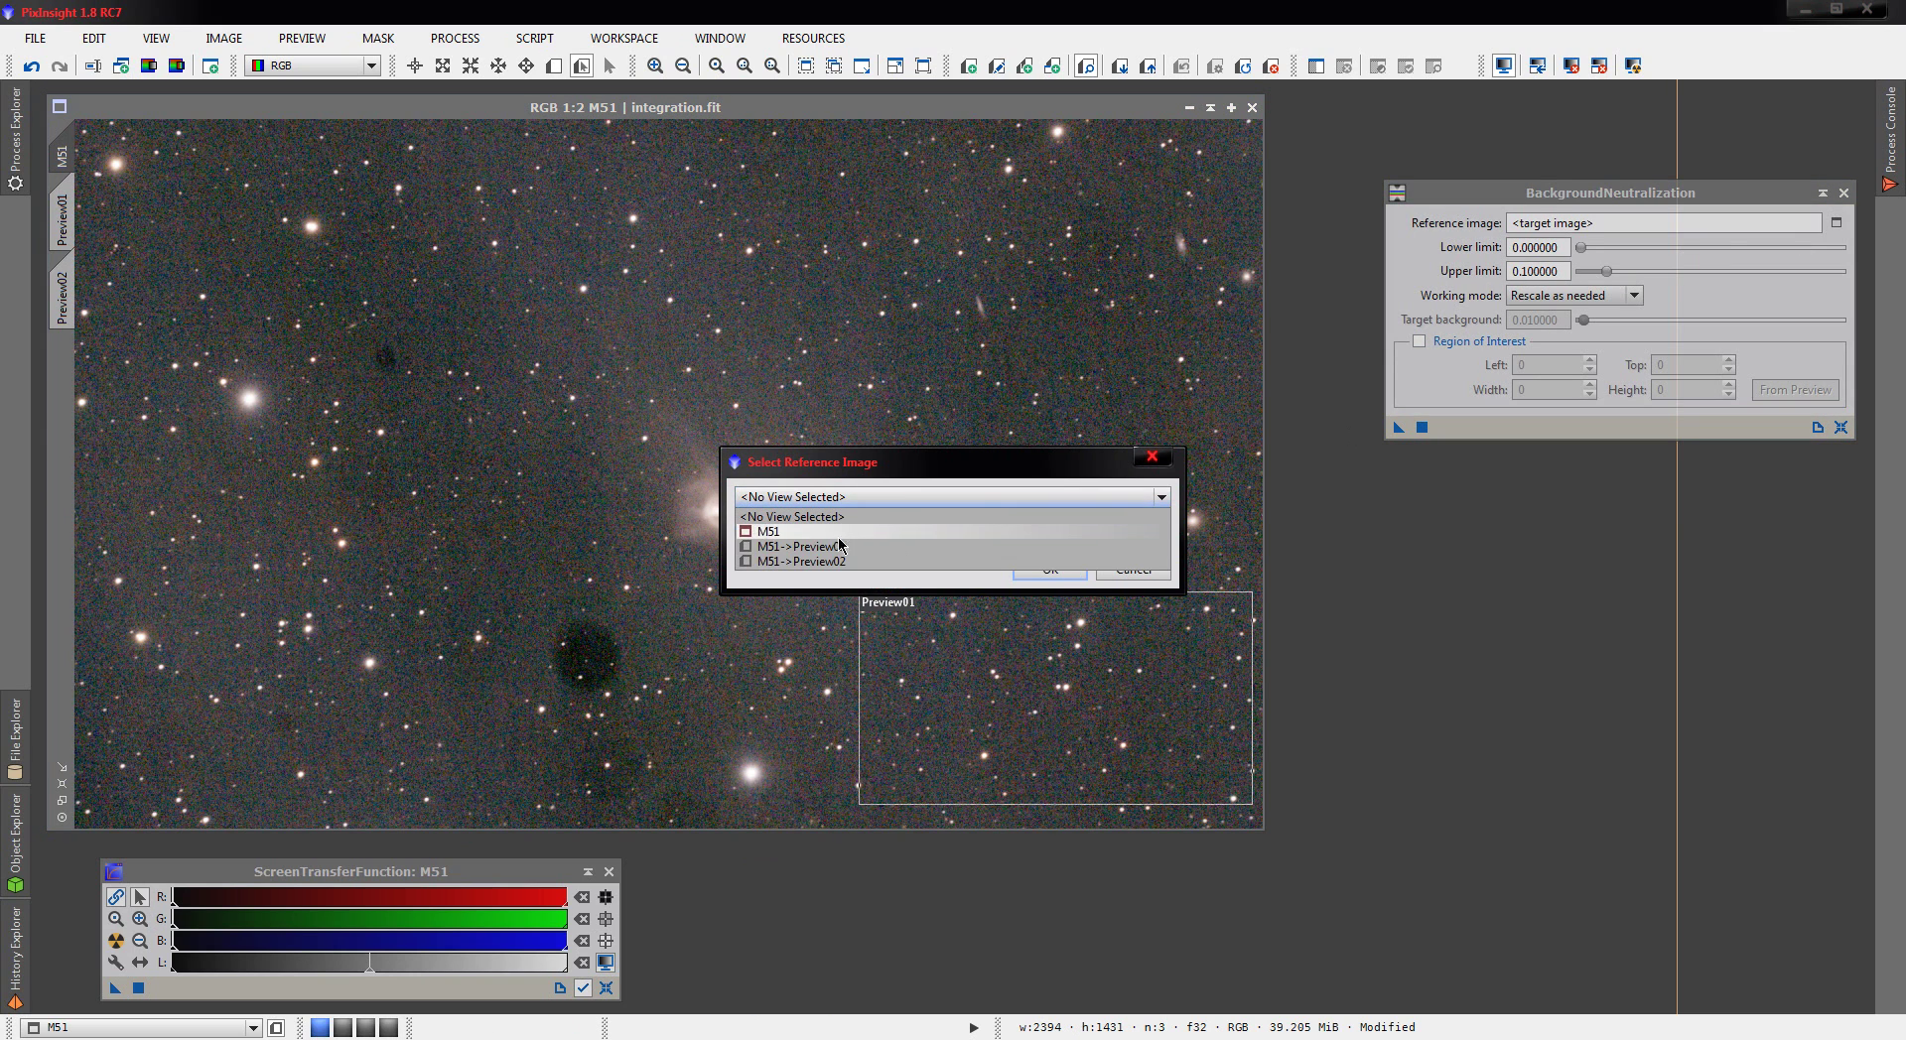
left_click(831, 551)
left_click(1049, 568)
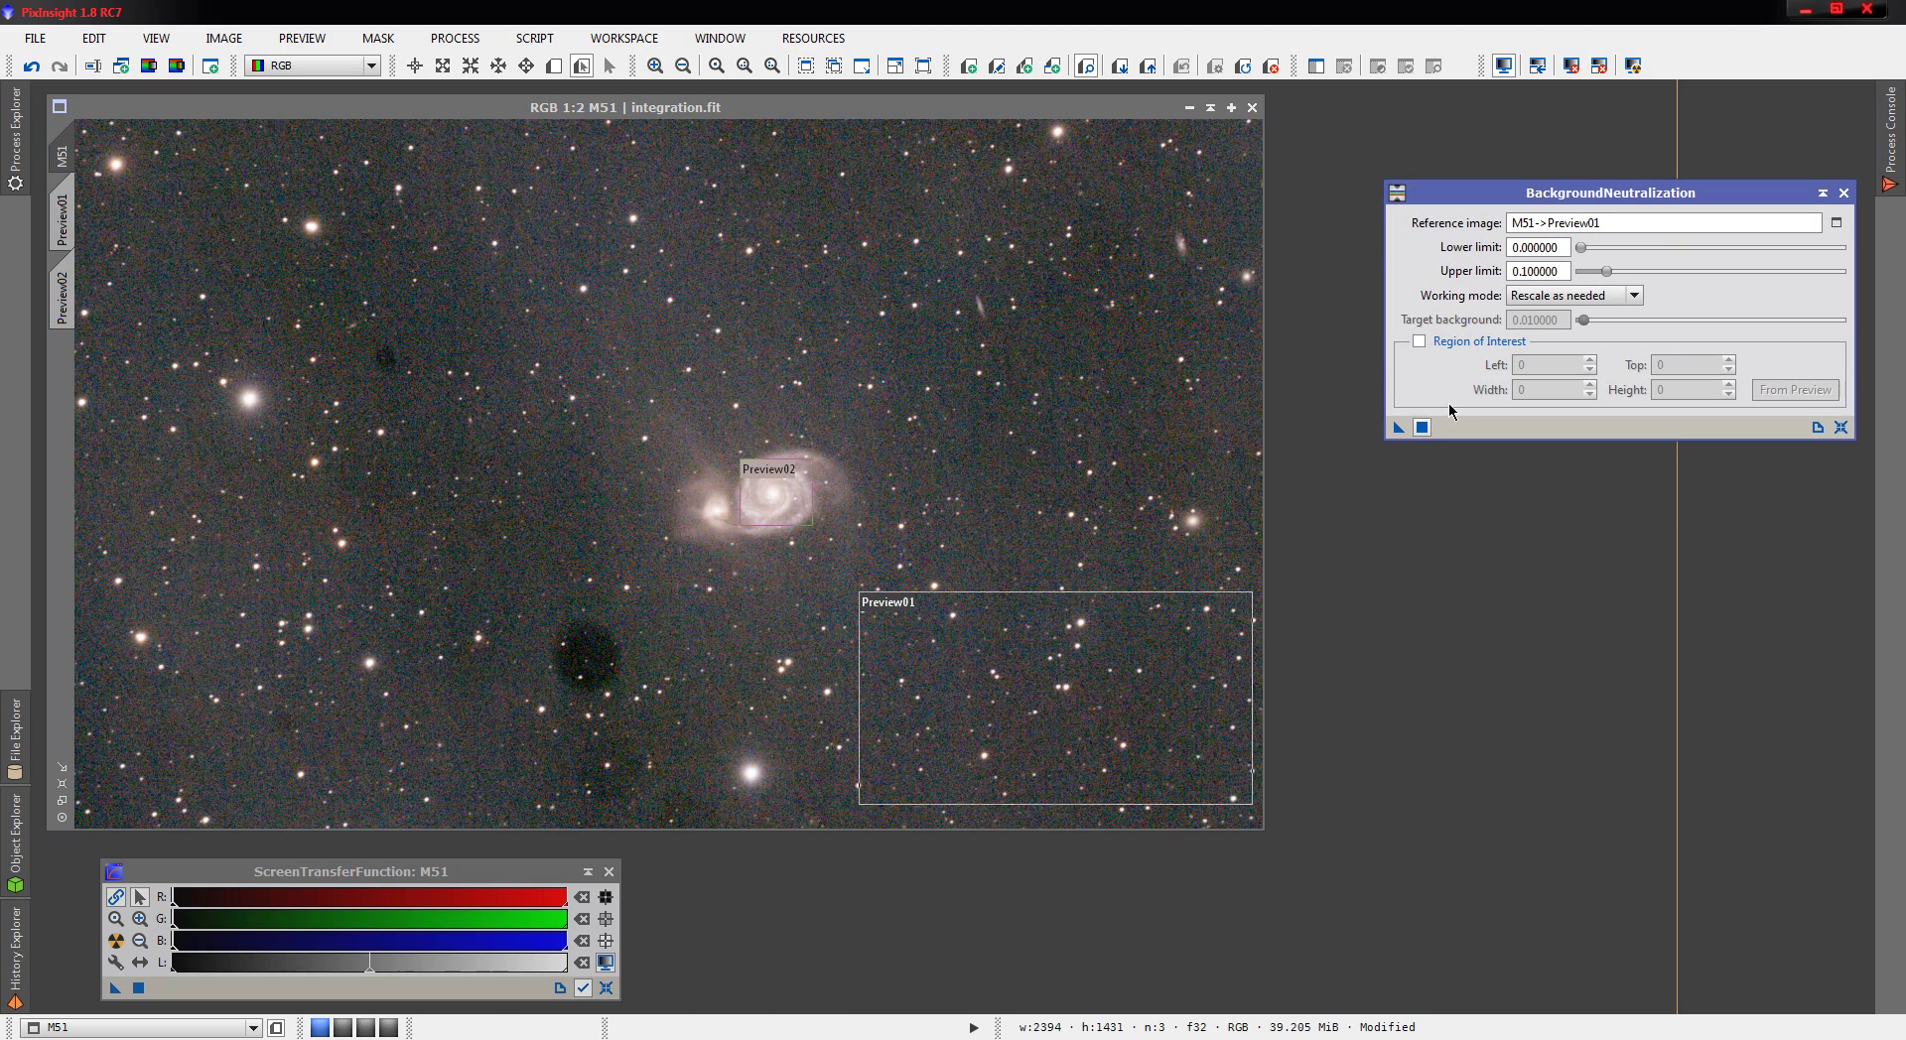
left_click(1398, 428)
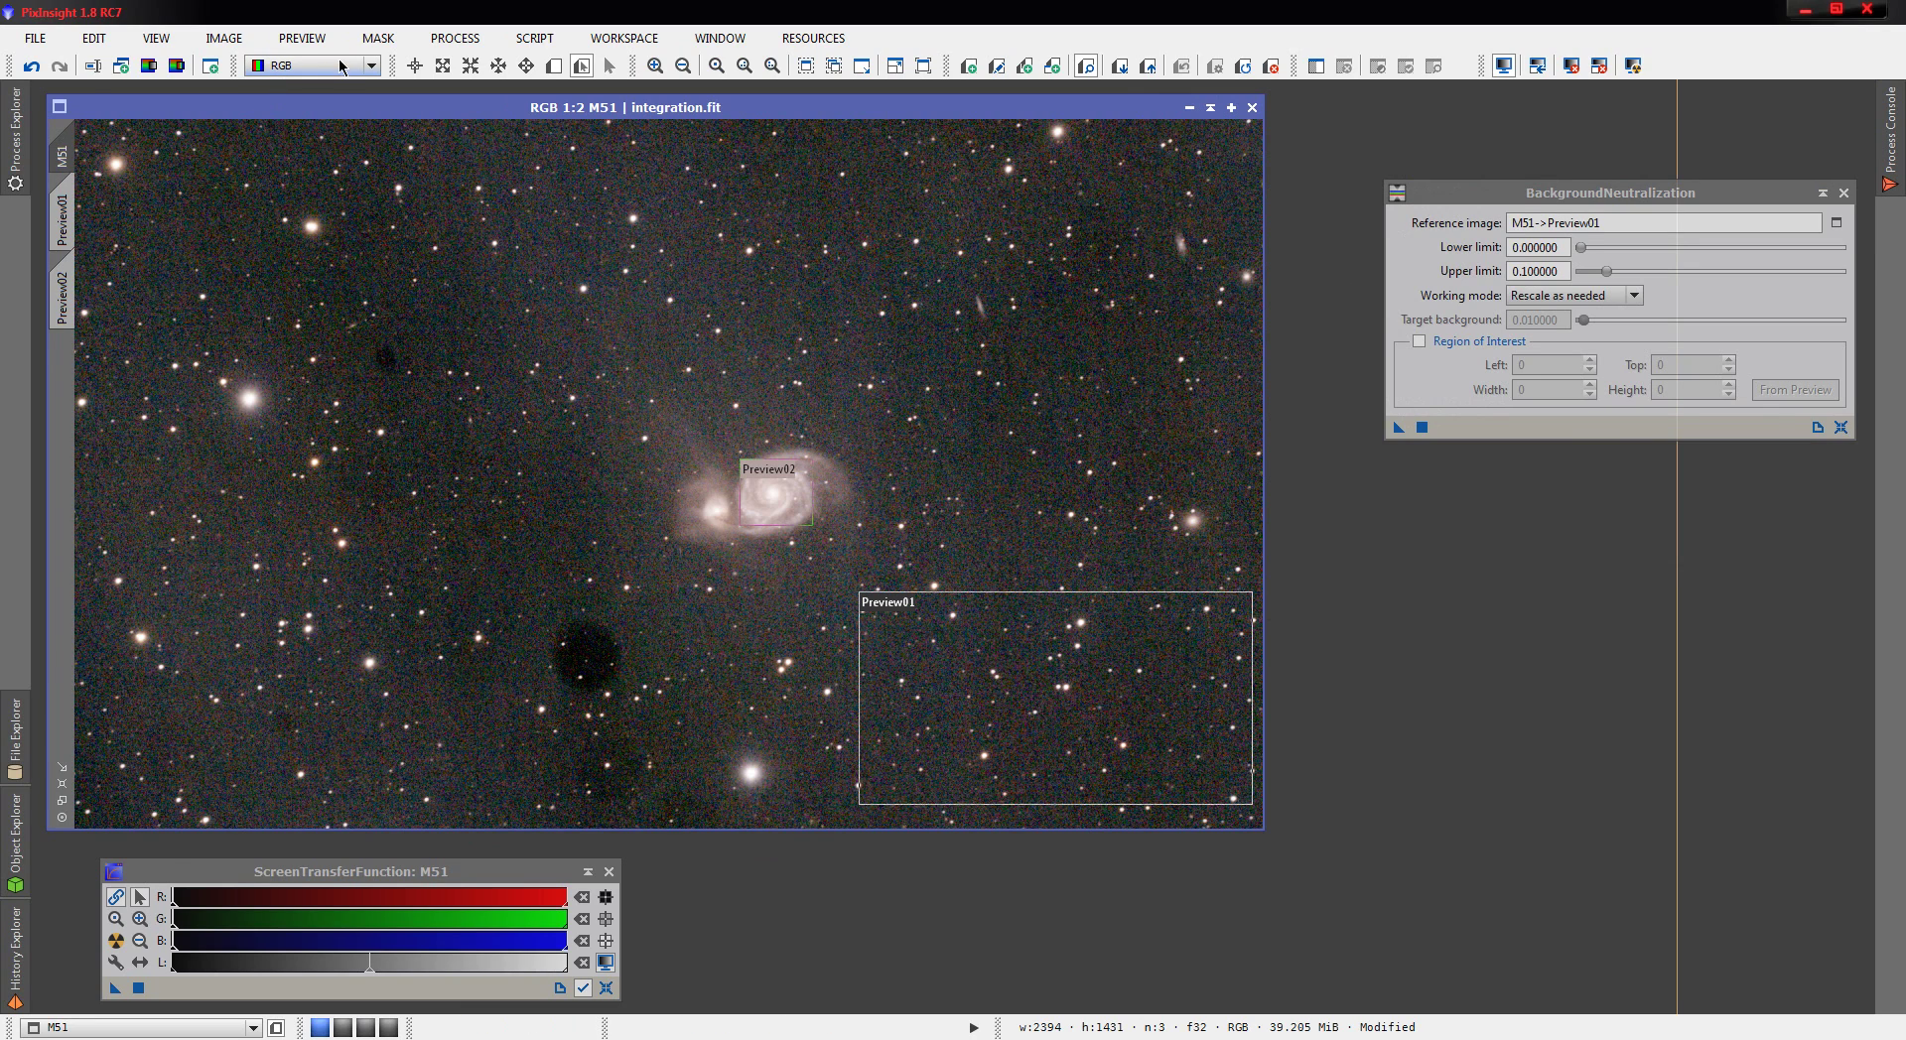
left_click(15, 131)
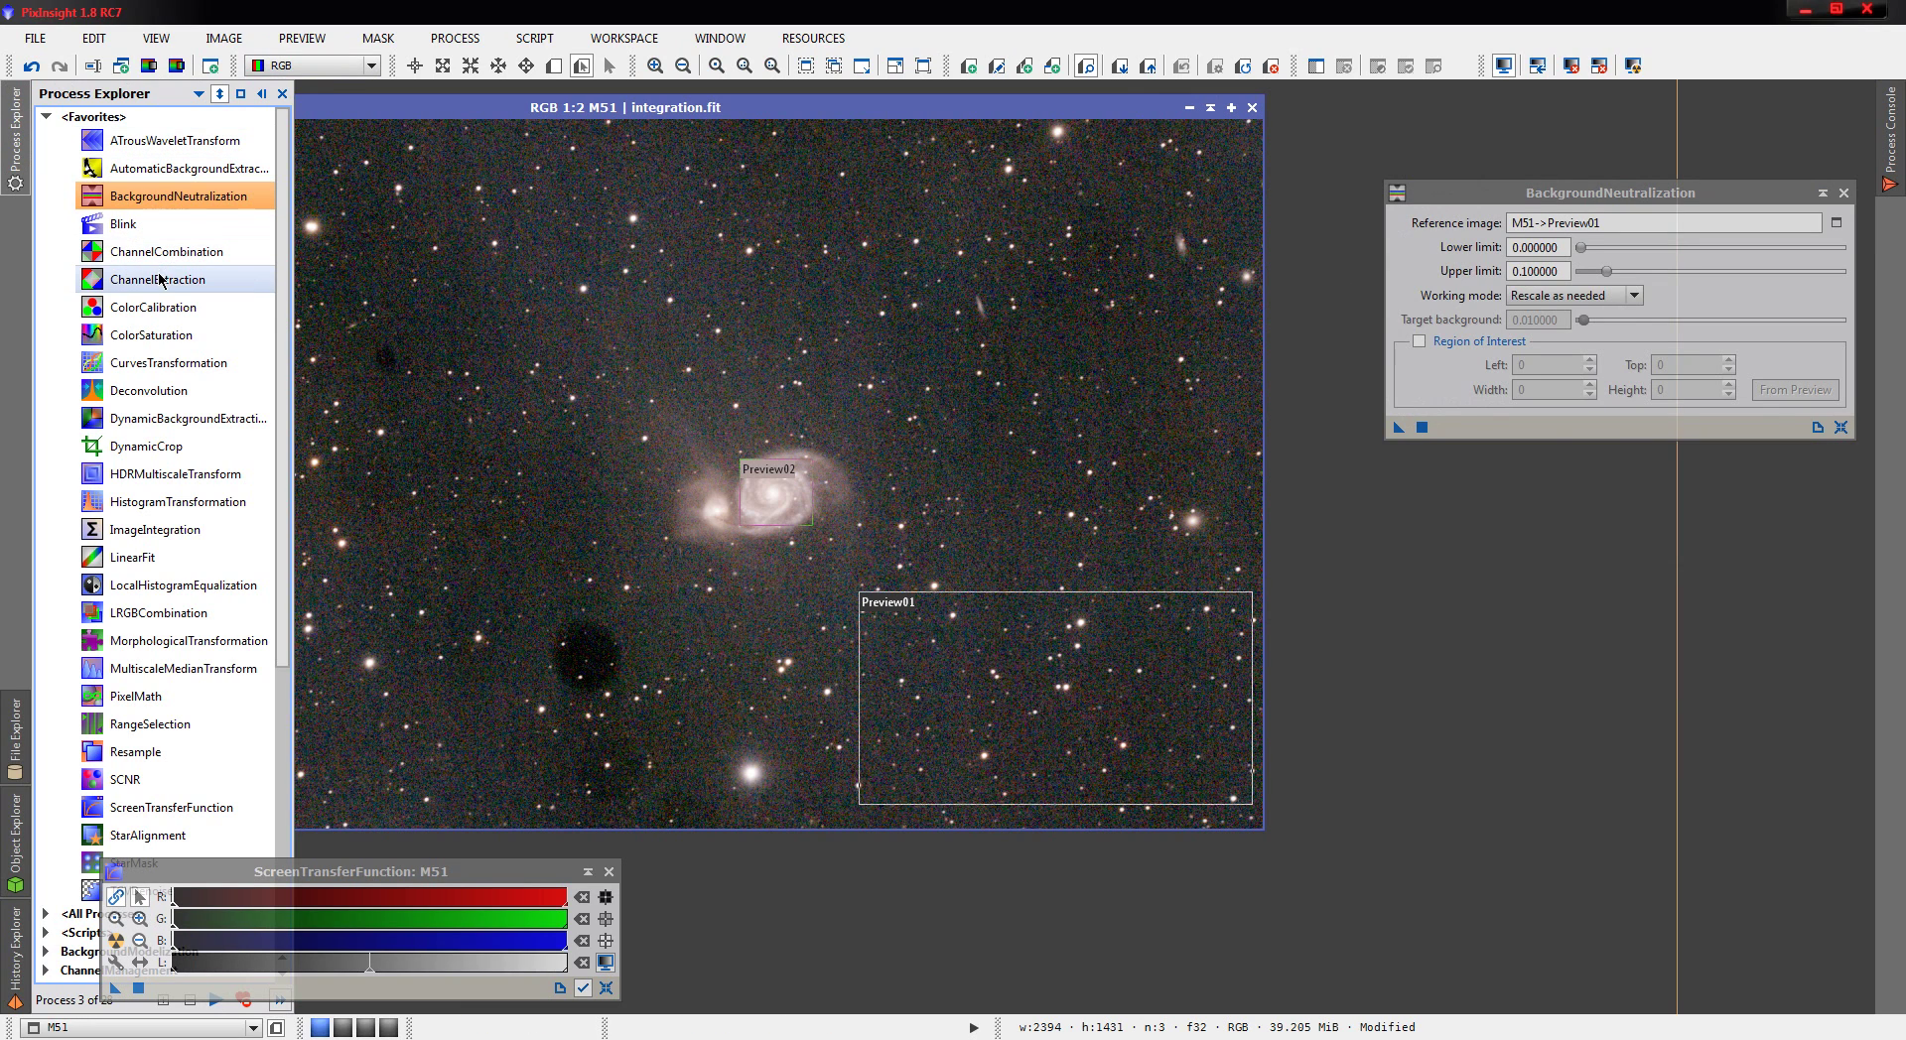
- Set ColorCalibration's white reference to Preview02 with Structure Detection turned off
left_click_drag(163, 308, 166, 318)
double_click(166, 317)
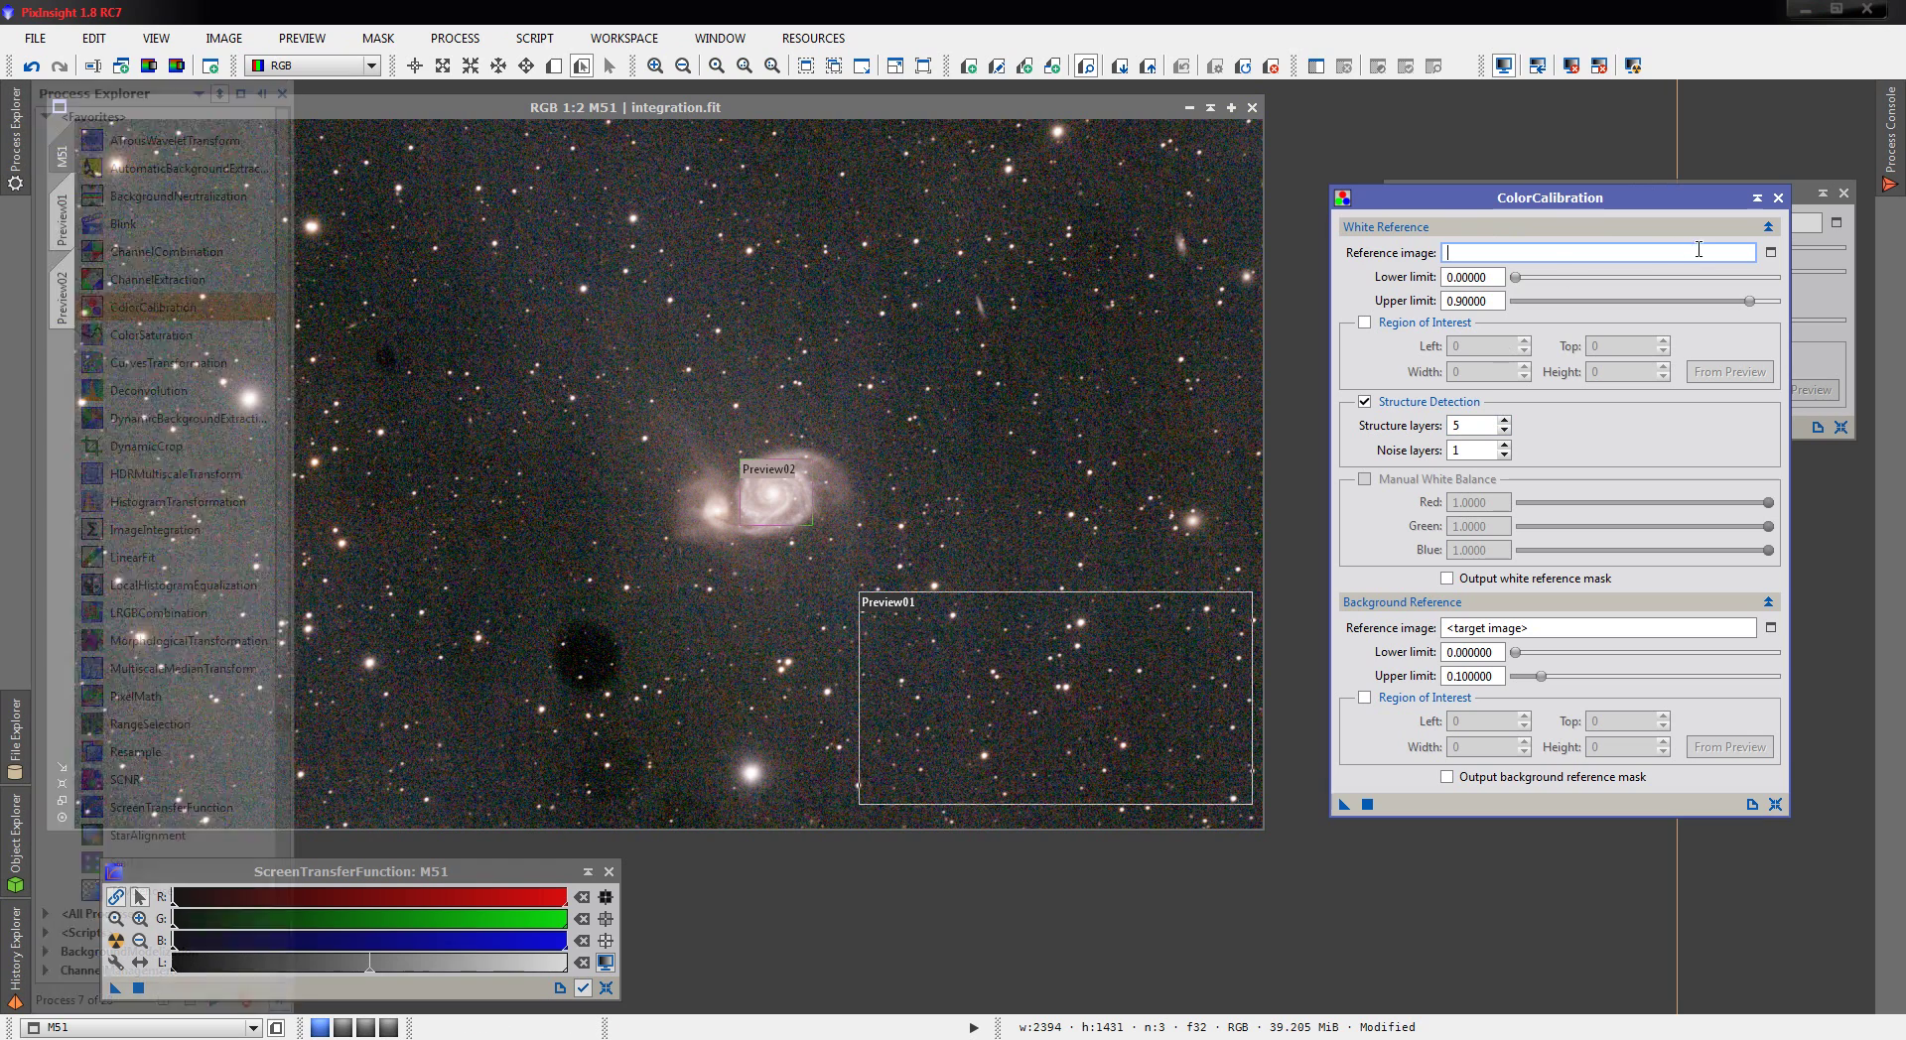
left_click(1770, 252)
left_click(908, 496)
left_click(862, 560)
left_click(1049, 567)
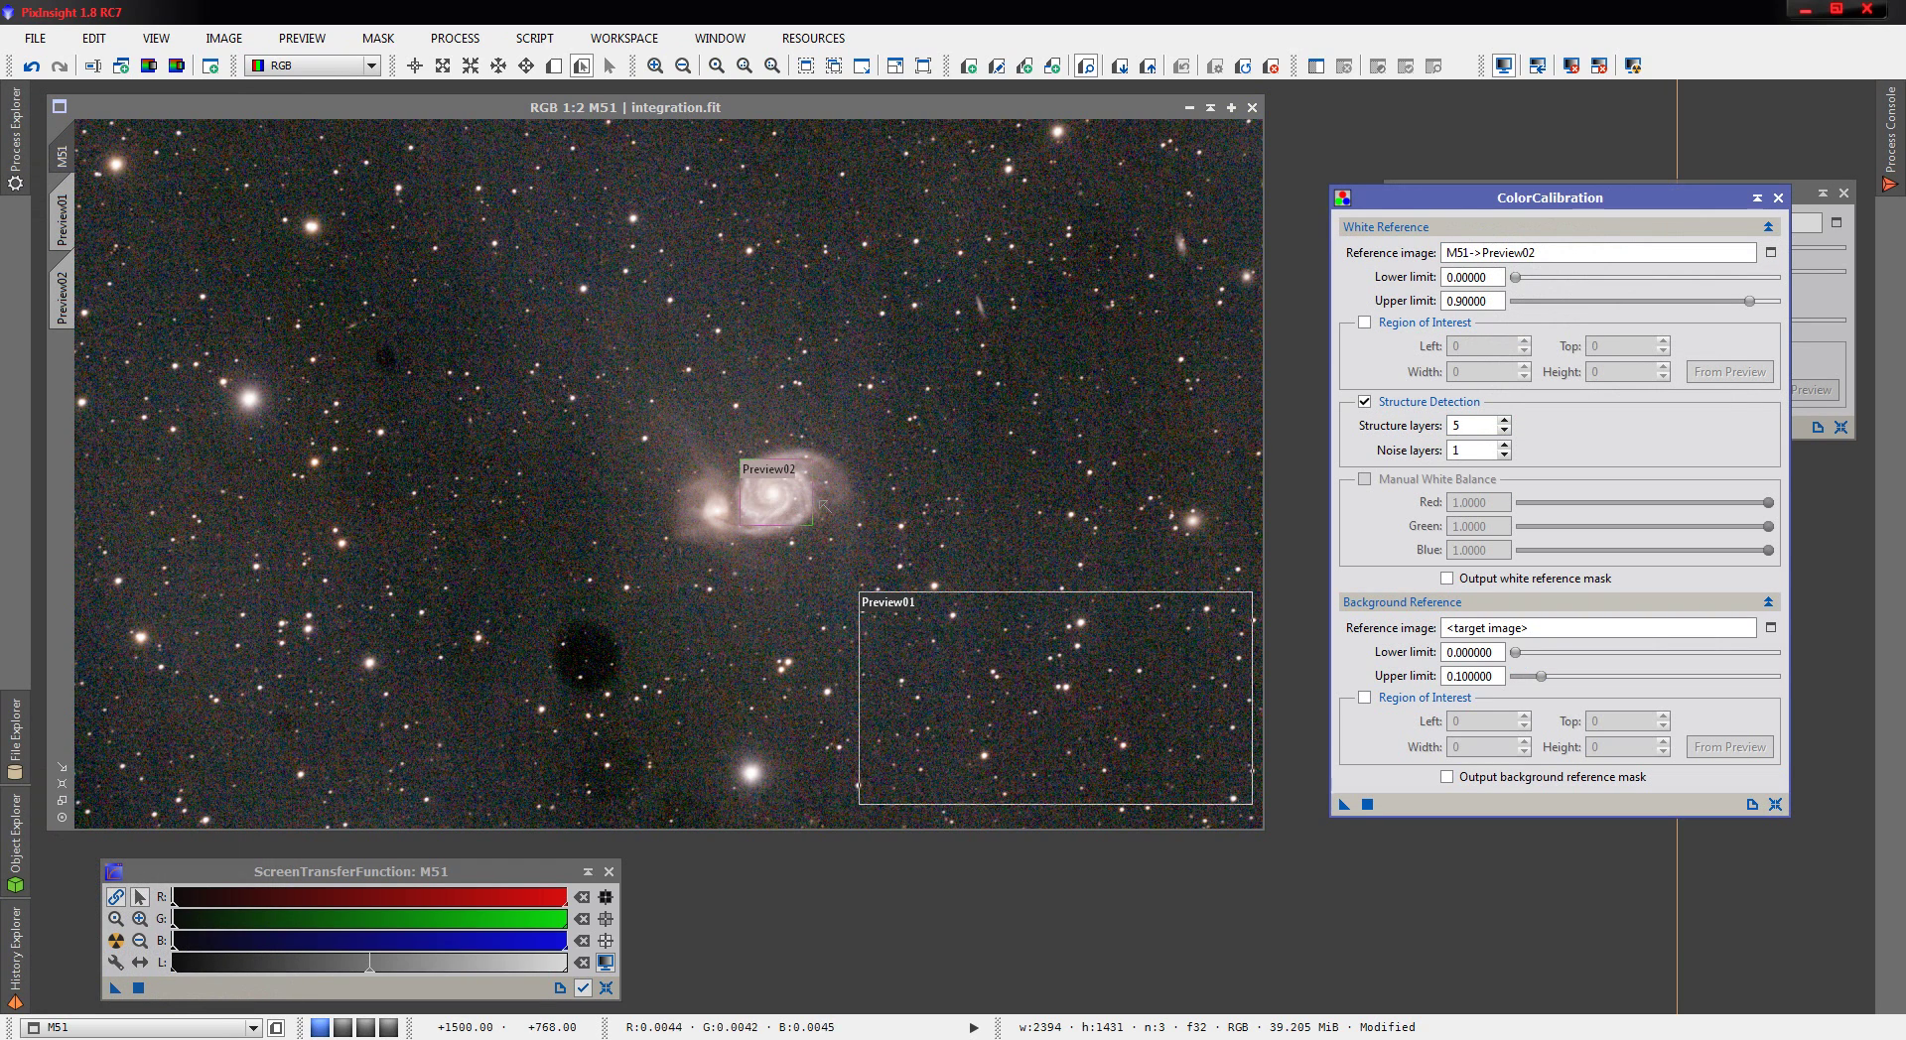
left_click(1363, 402)
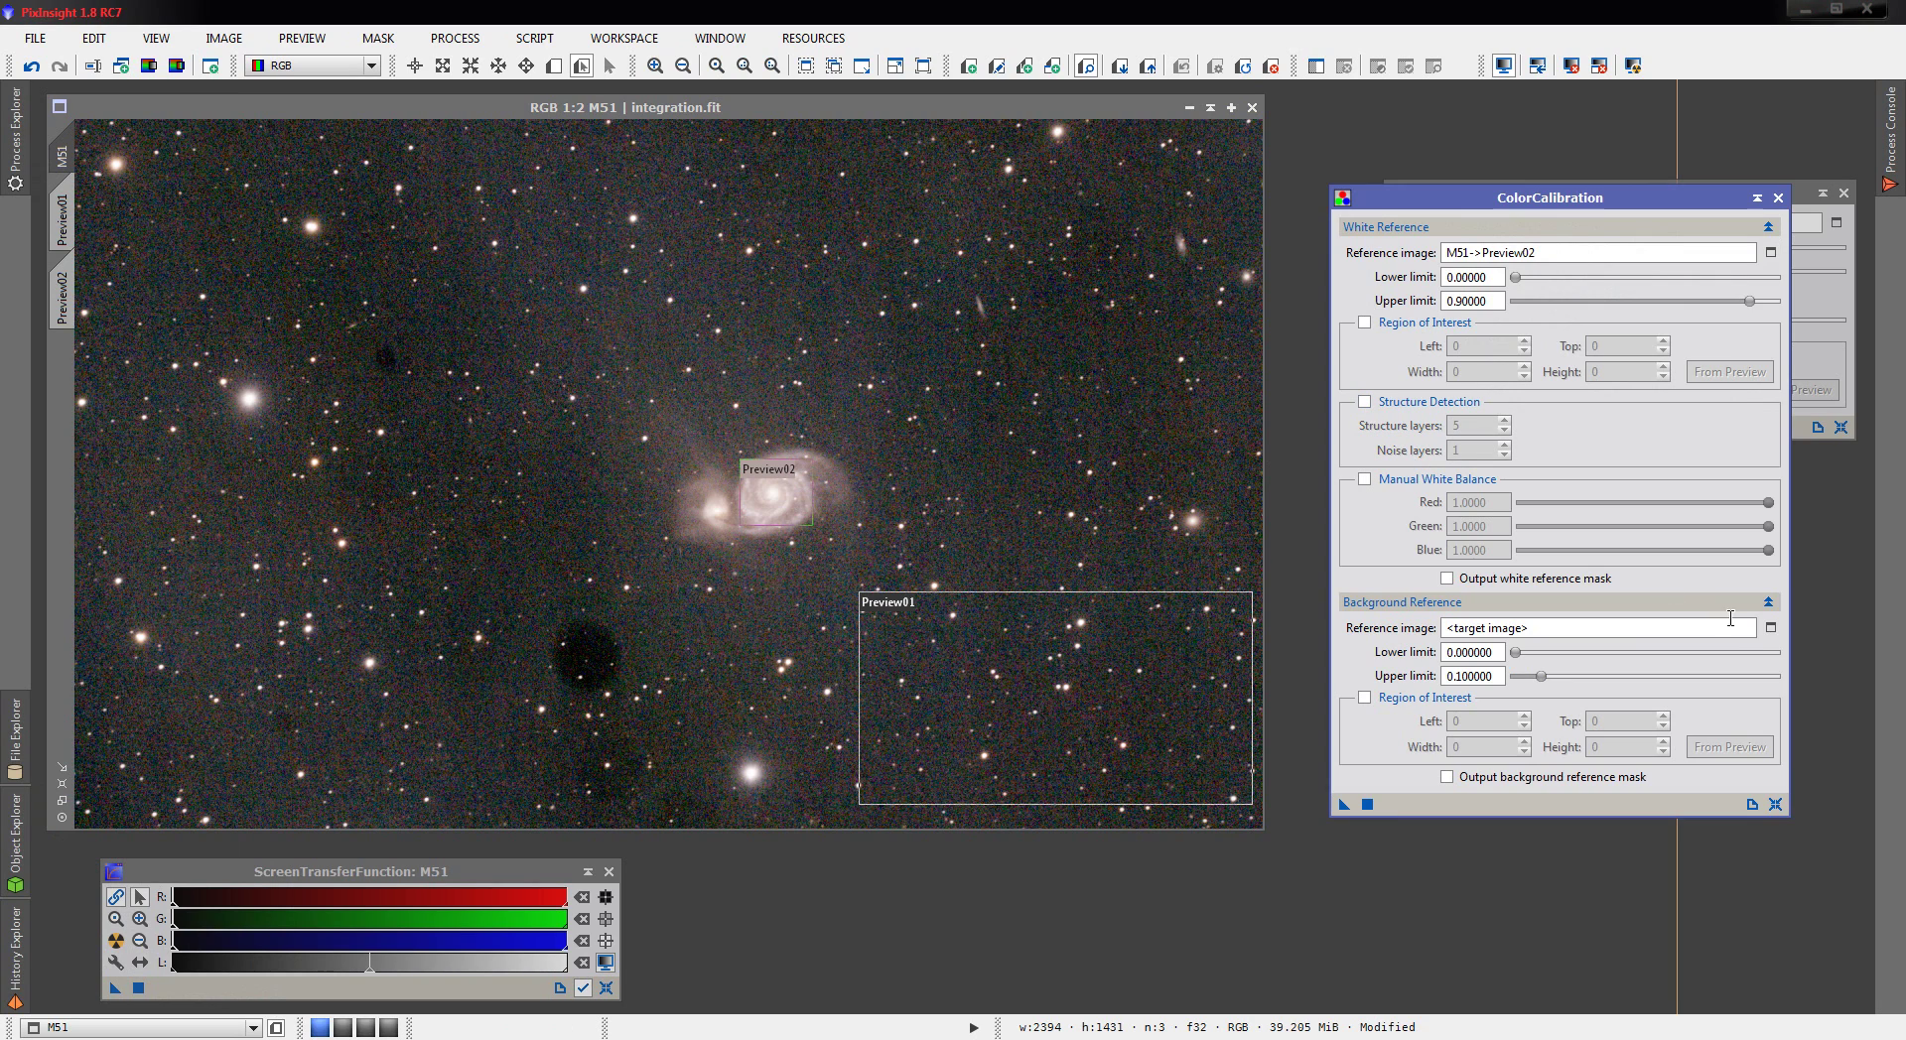
- Set Preview01 as the background reference and apply ColorCalibration to M51
left_click(1769, 627)
left_click(983, 501)
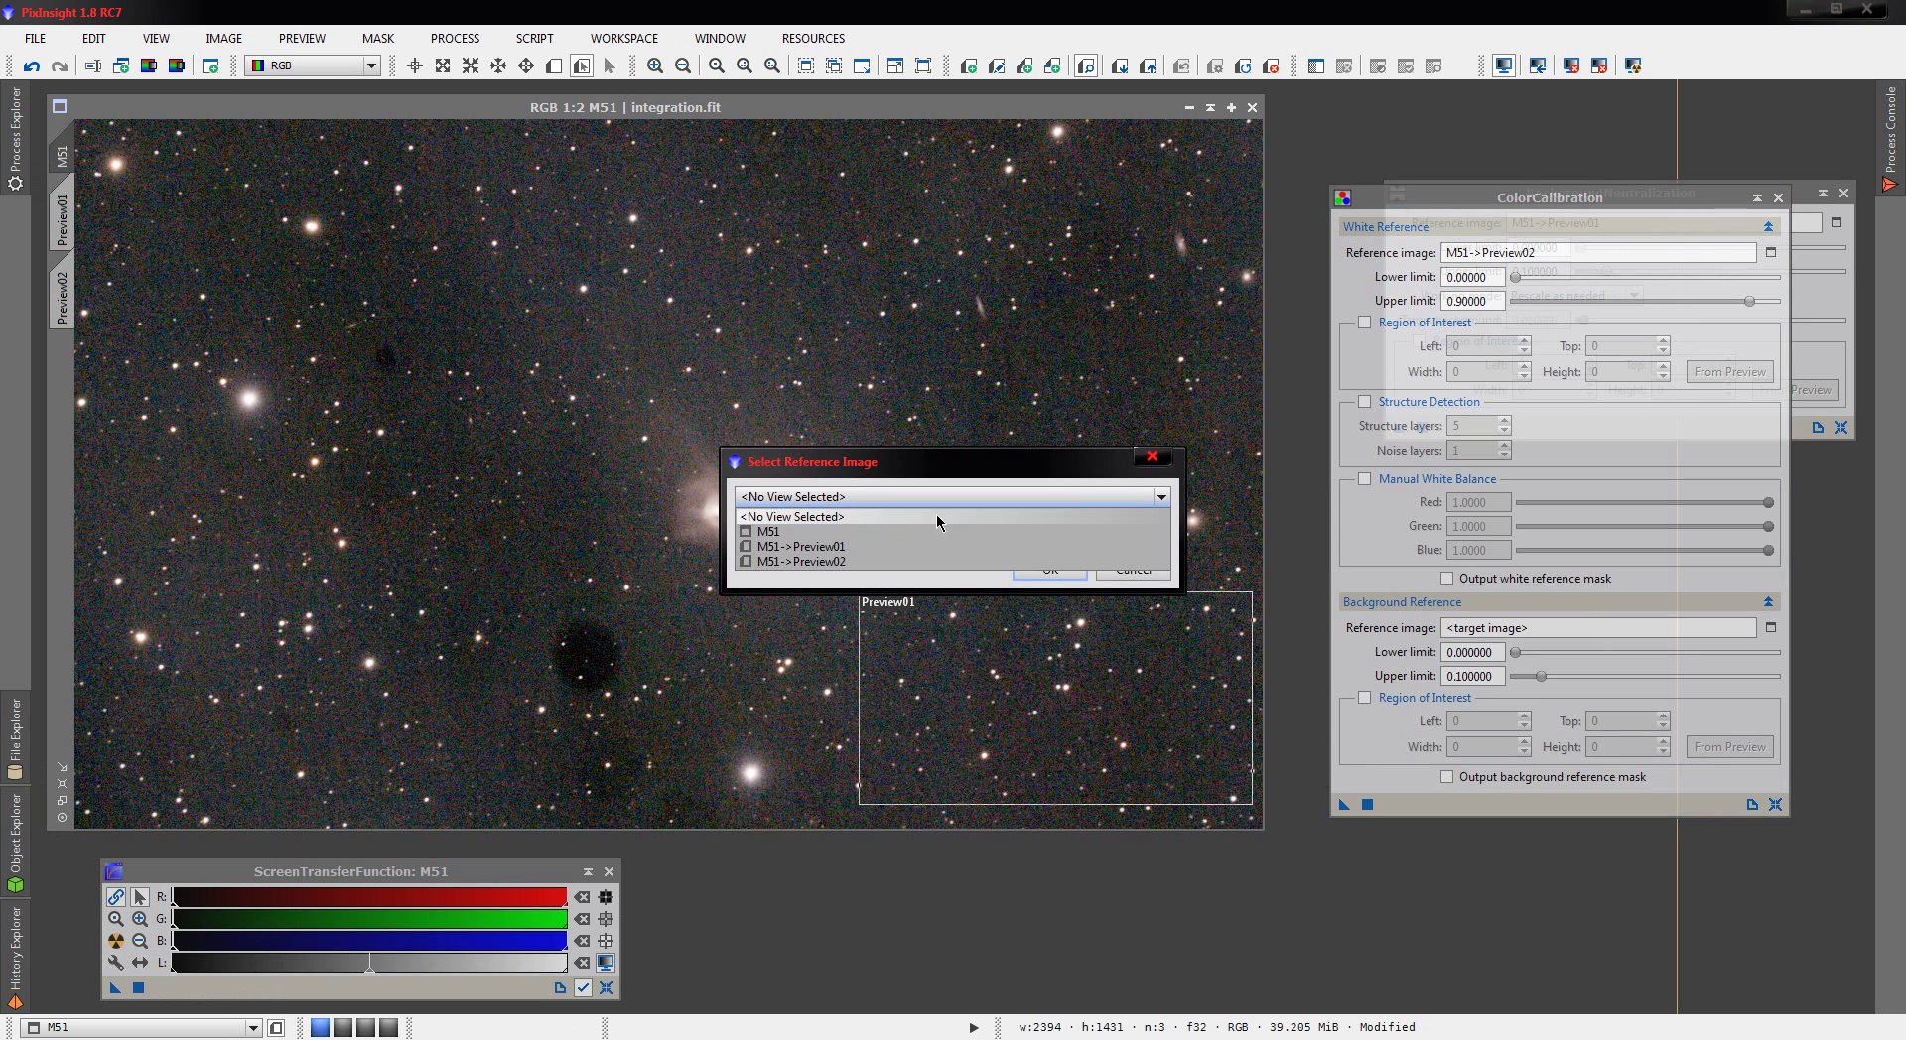
left_click(864, 546)
left_click(1040, 568)
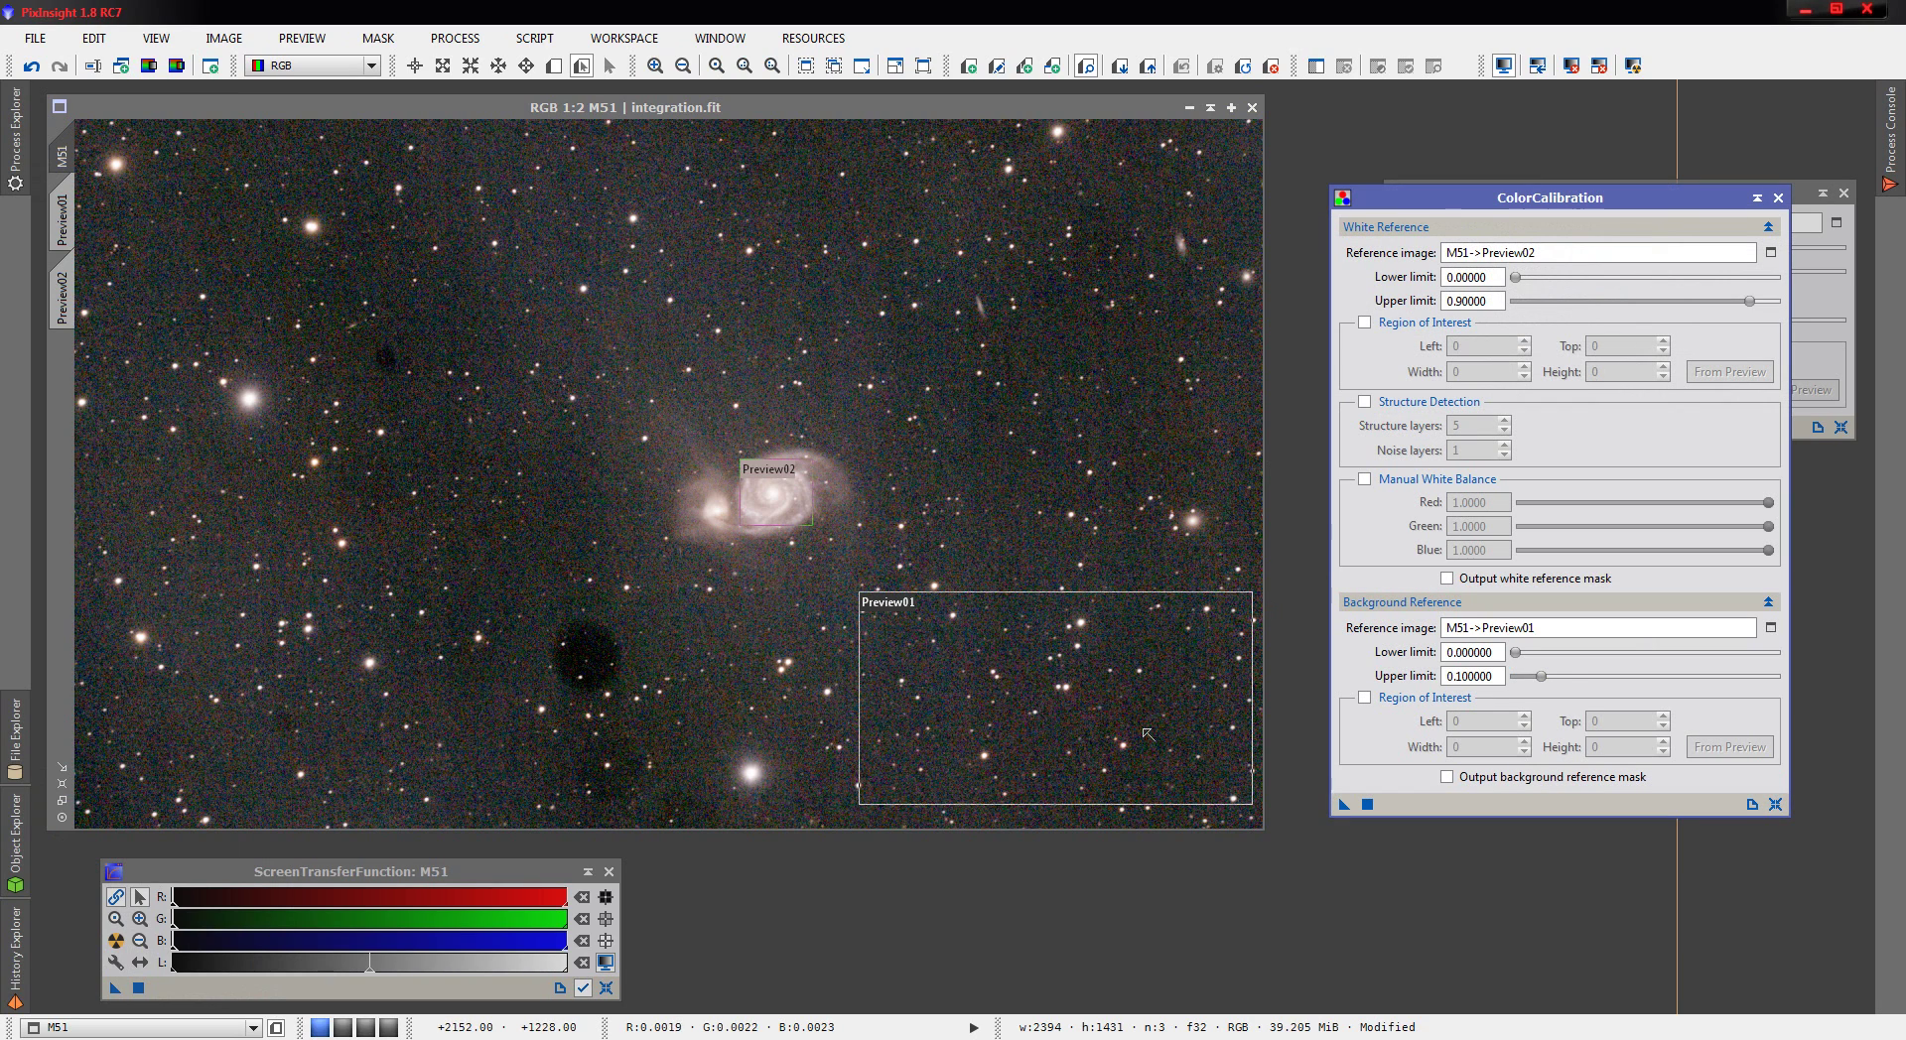
left_click(1344, 804)
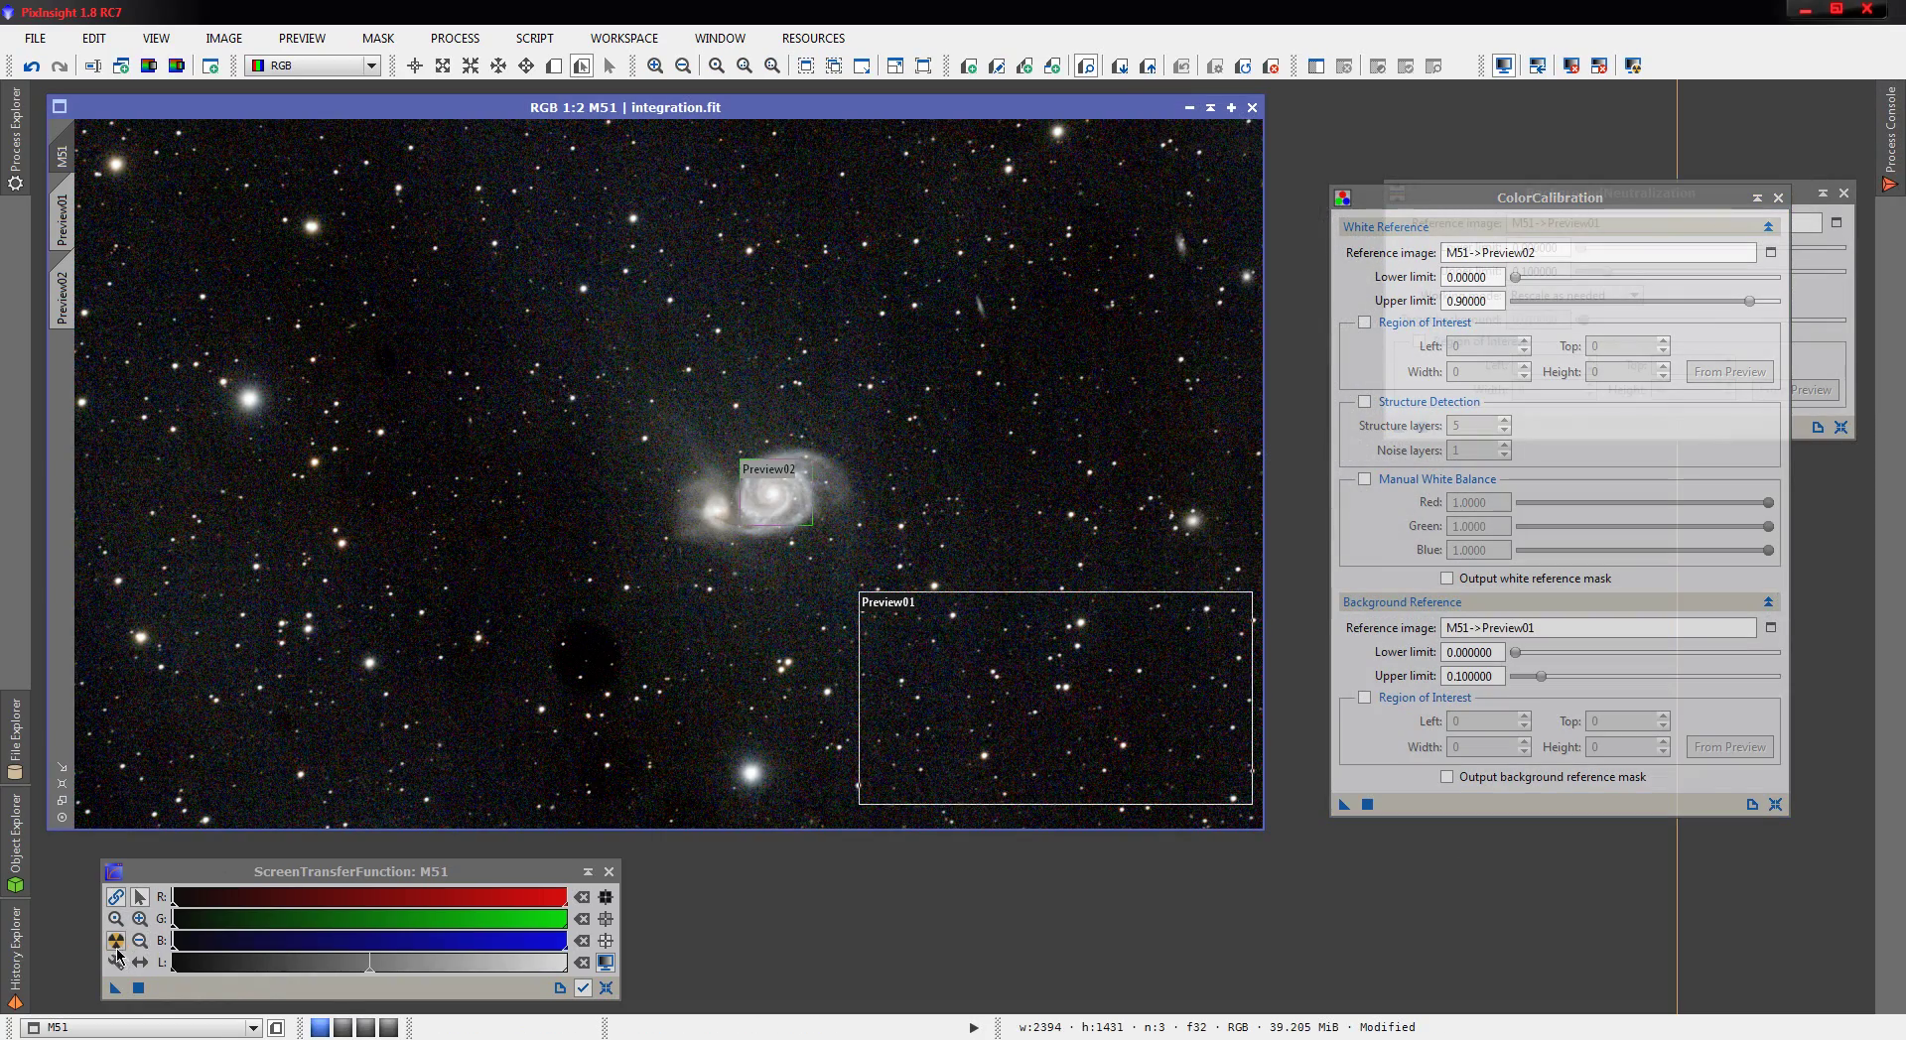
- Re-stretch the display with linked colour channels
left_click(117, 943)
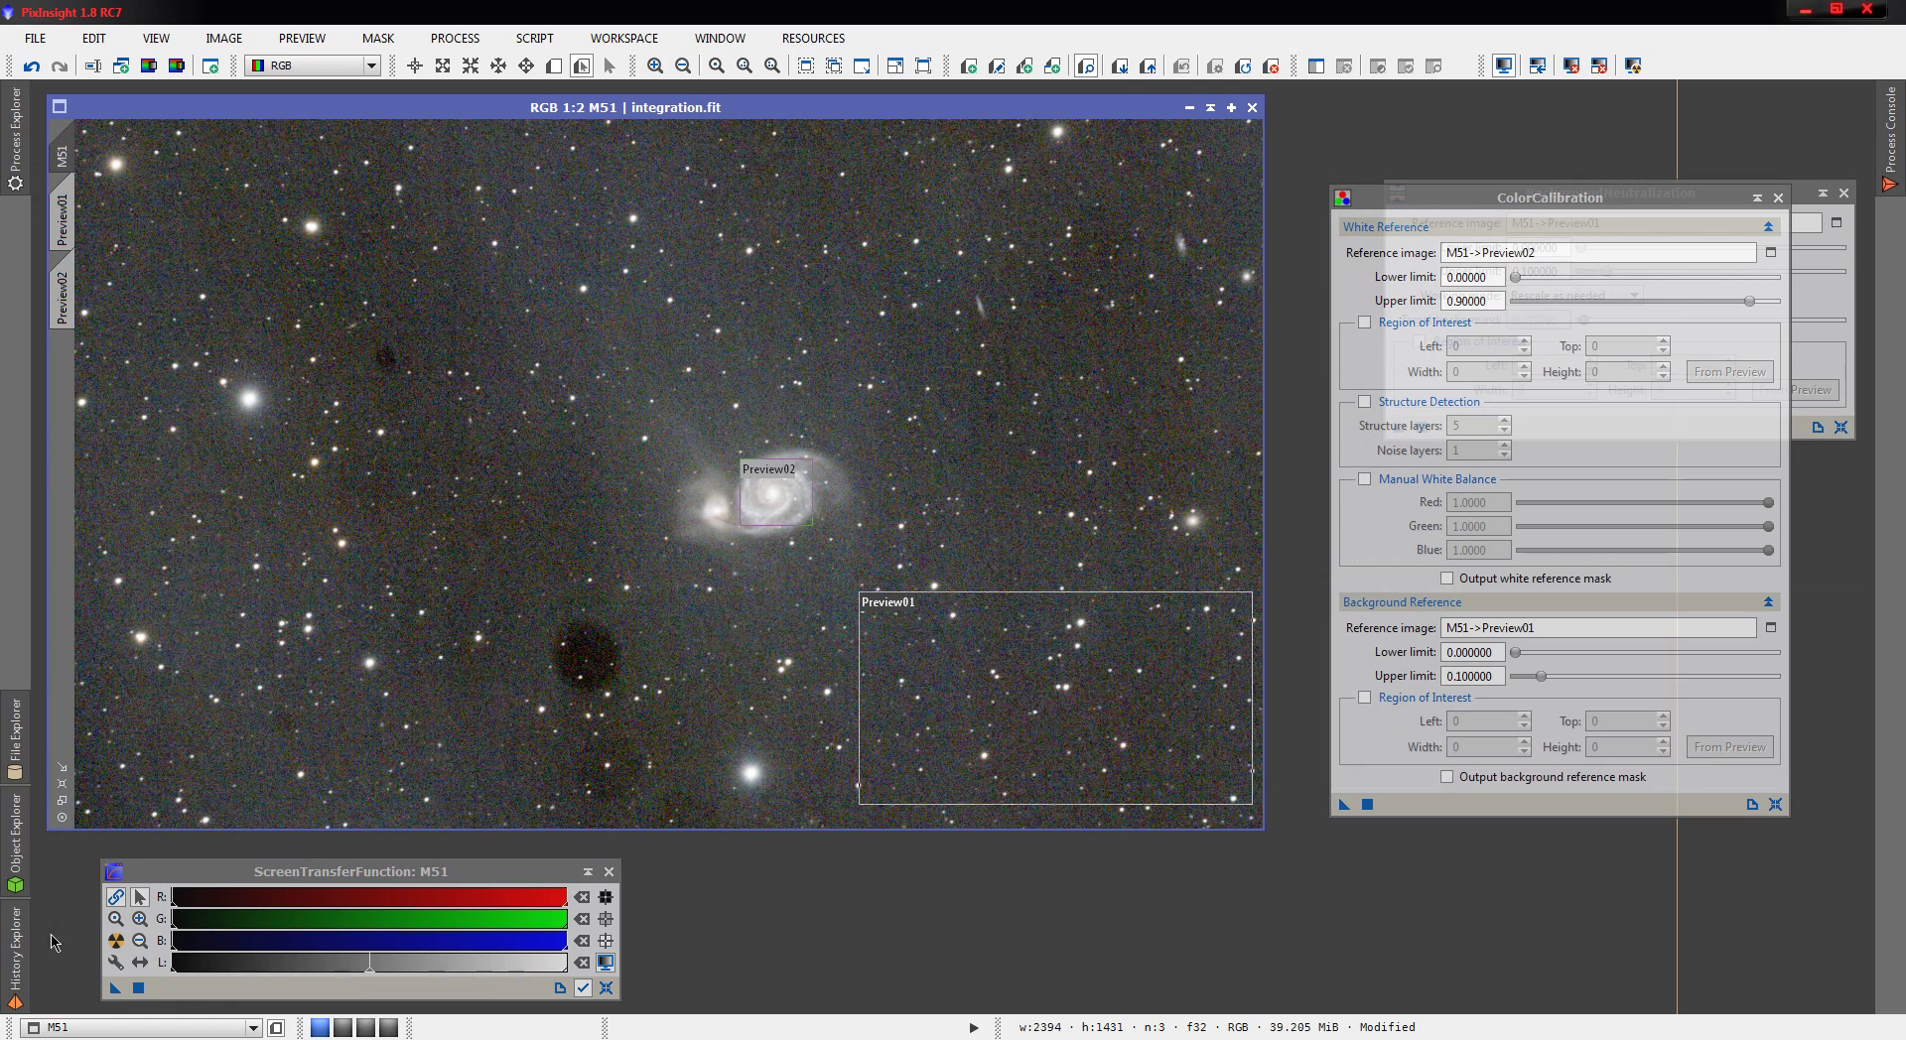
left_click(114, 898)
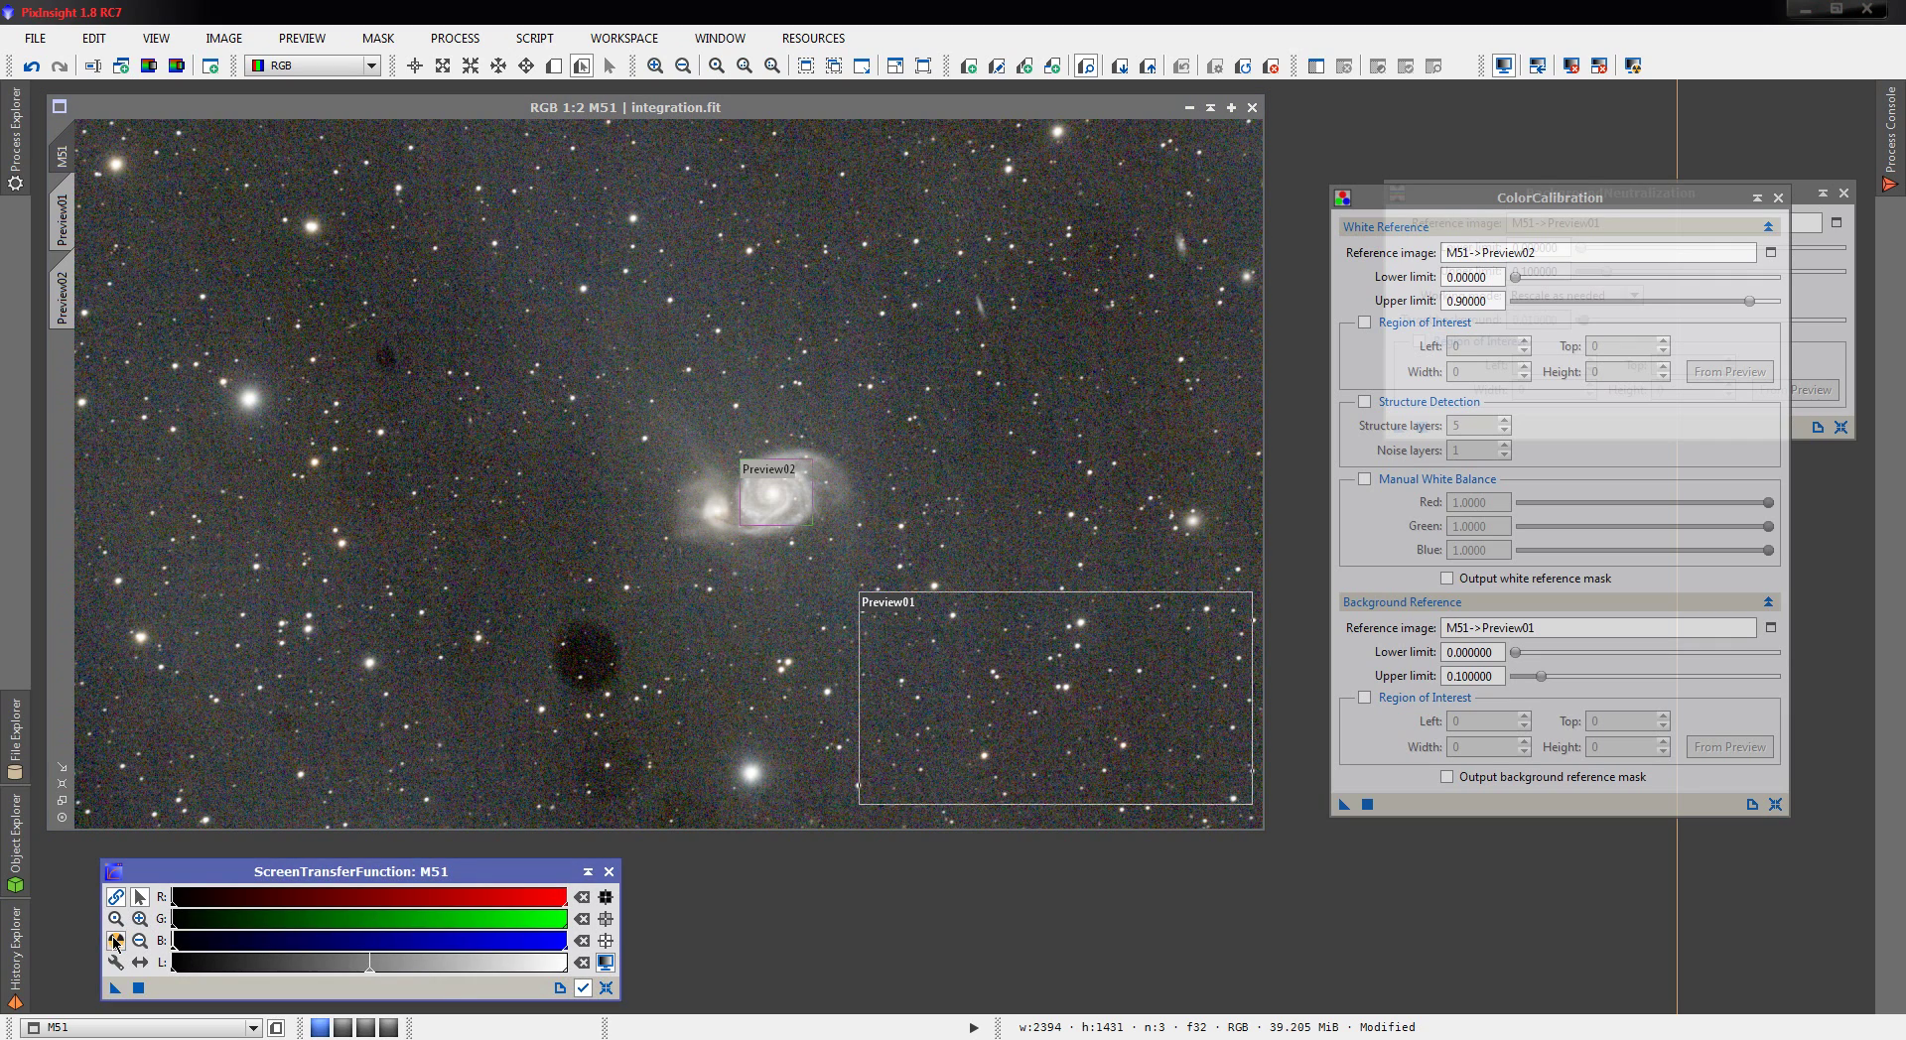
left_click(116, 941)
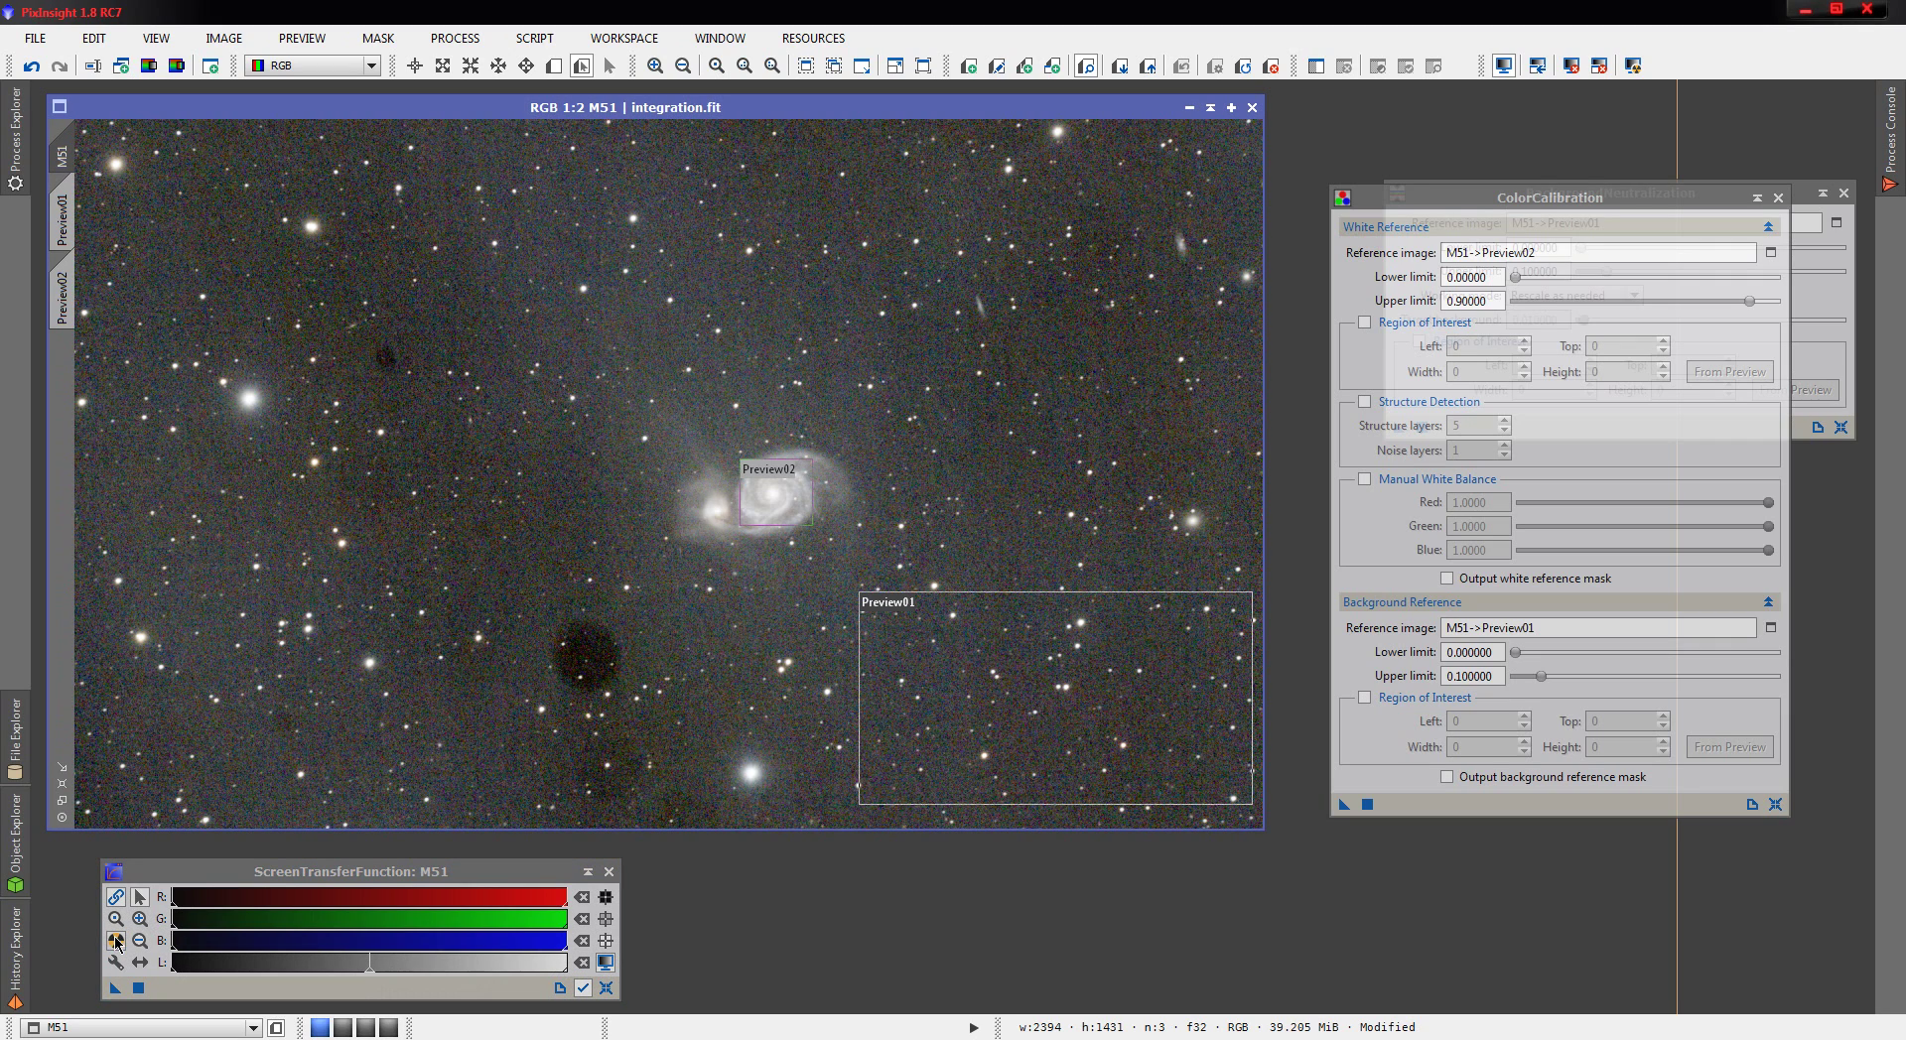
- Close ColorCalibration and BackgroundNeutralization and delete all previews from M51
left_click(1777, 197)
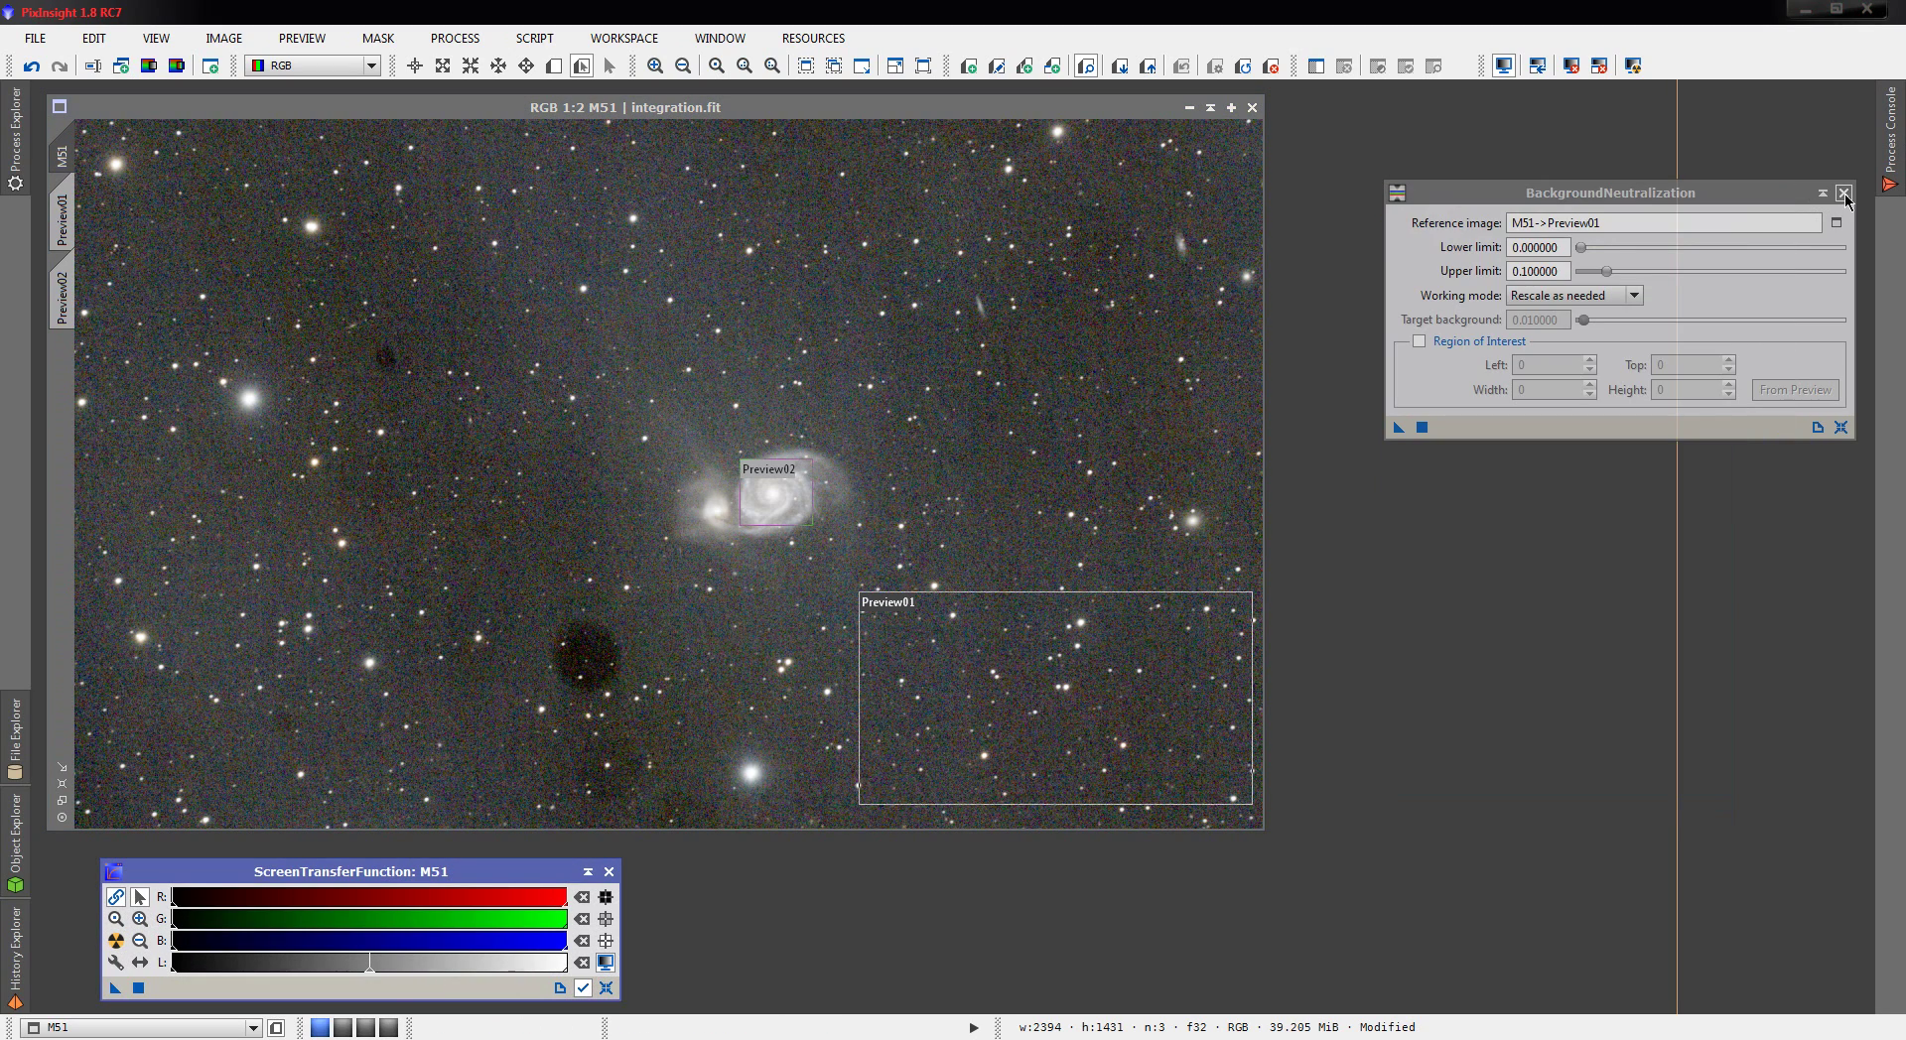
left_click(1843, 194)
left_click(301, 38)
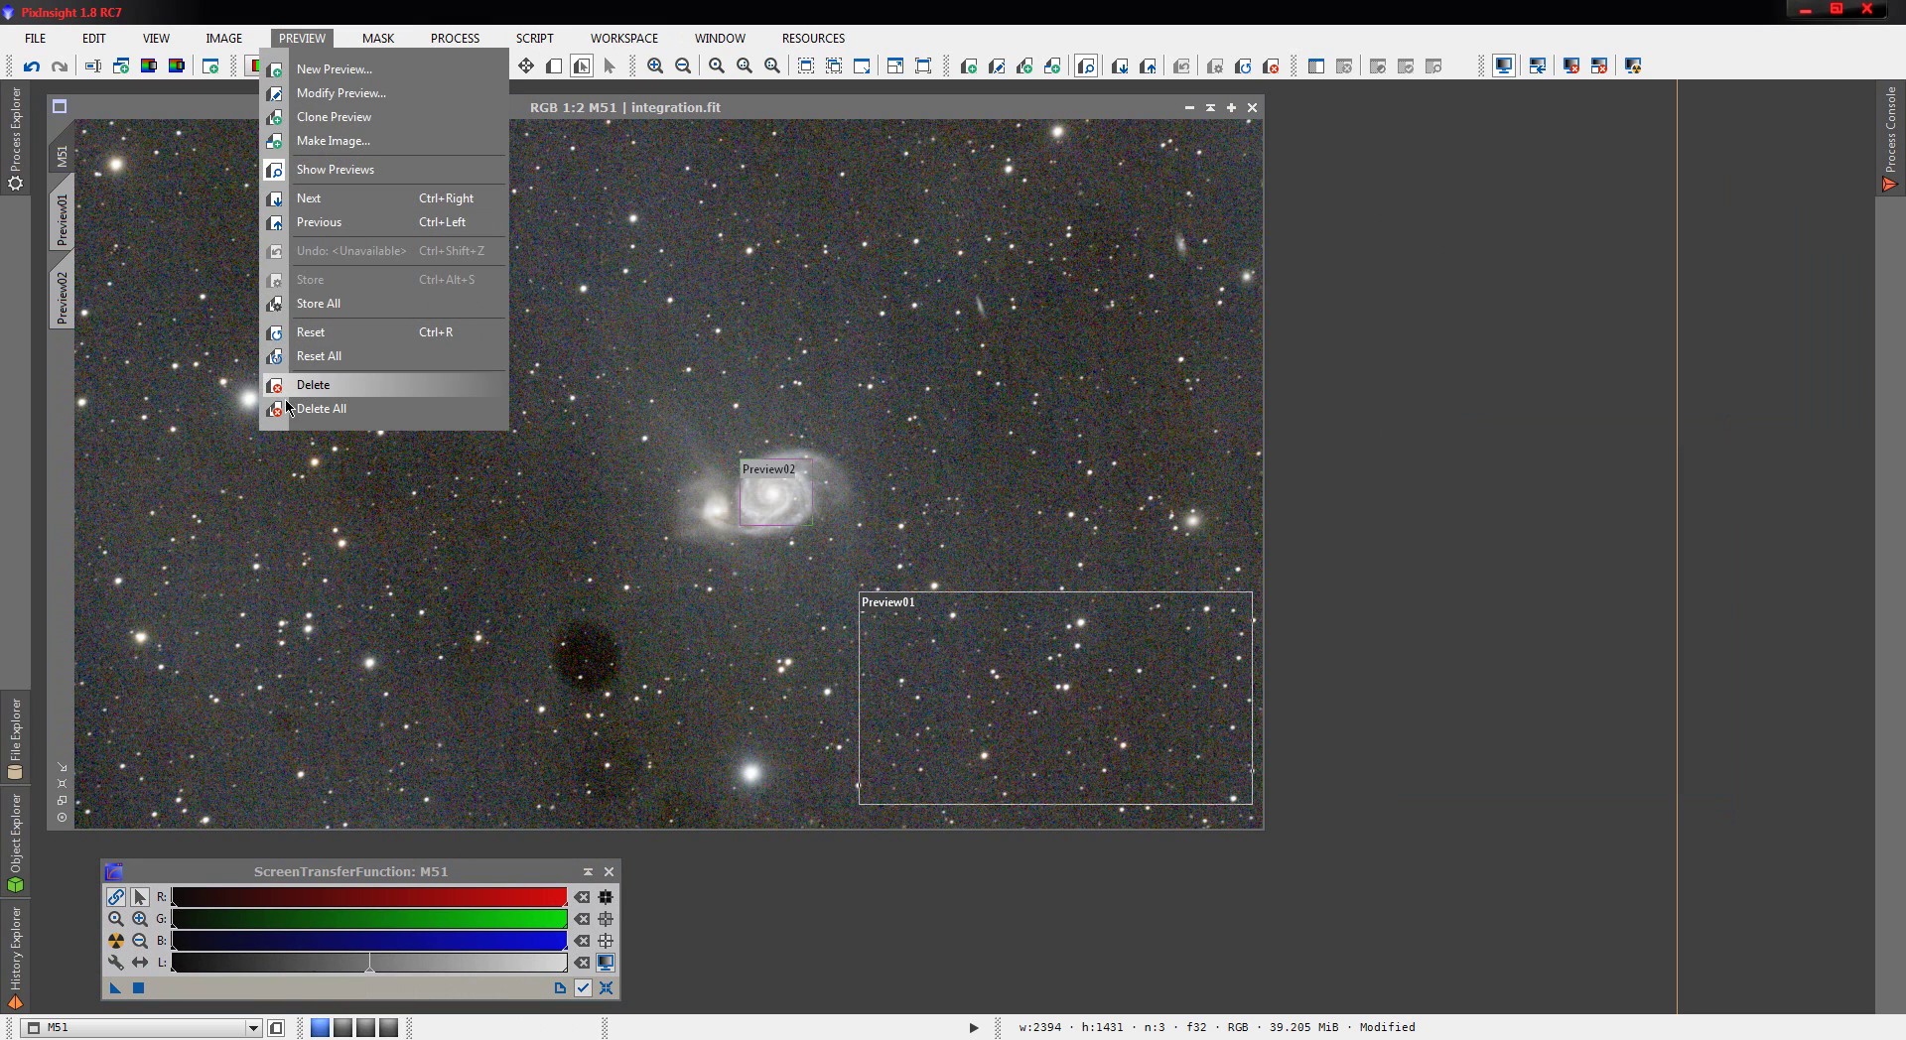
left_click(318, 408)
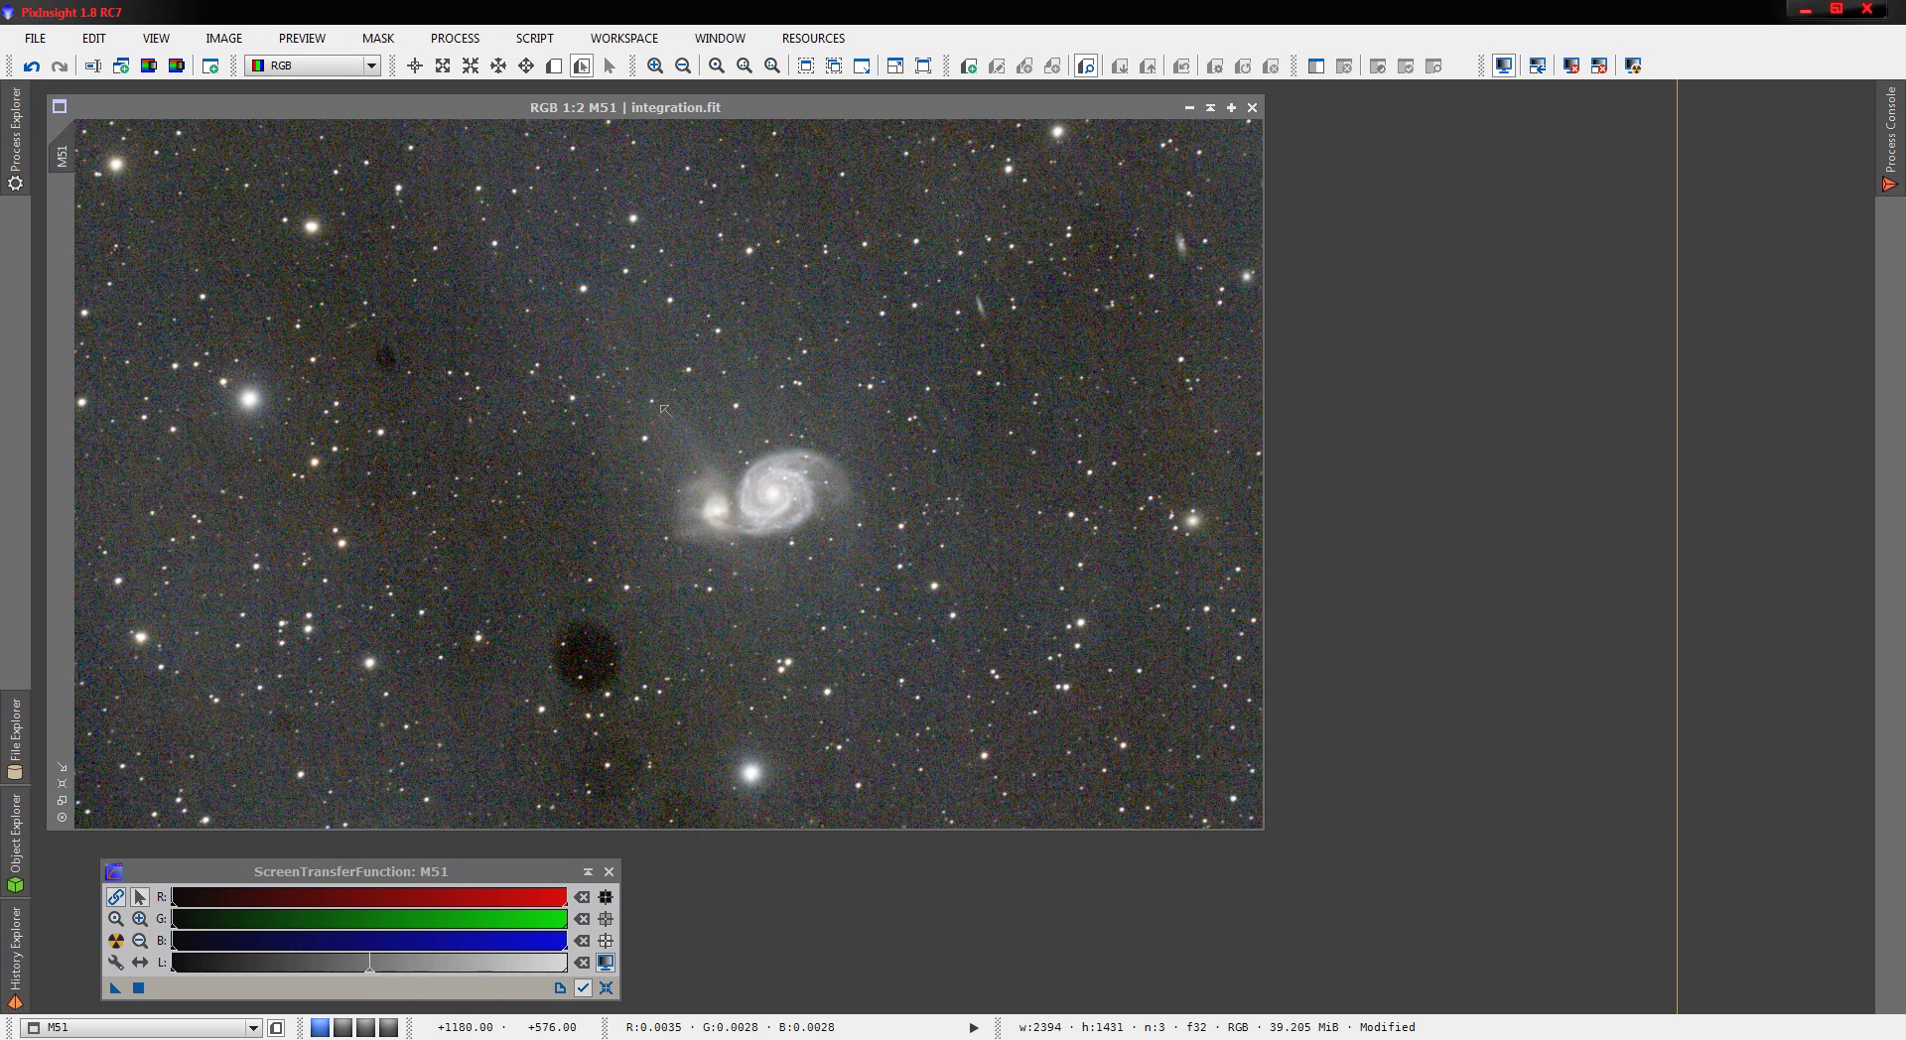
- Select ATrousWaveletTransform from the favourite processes
left_click(12, 144)
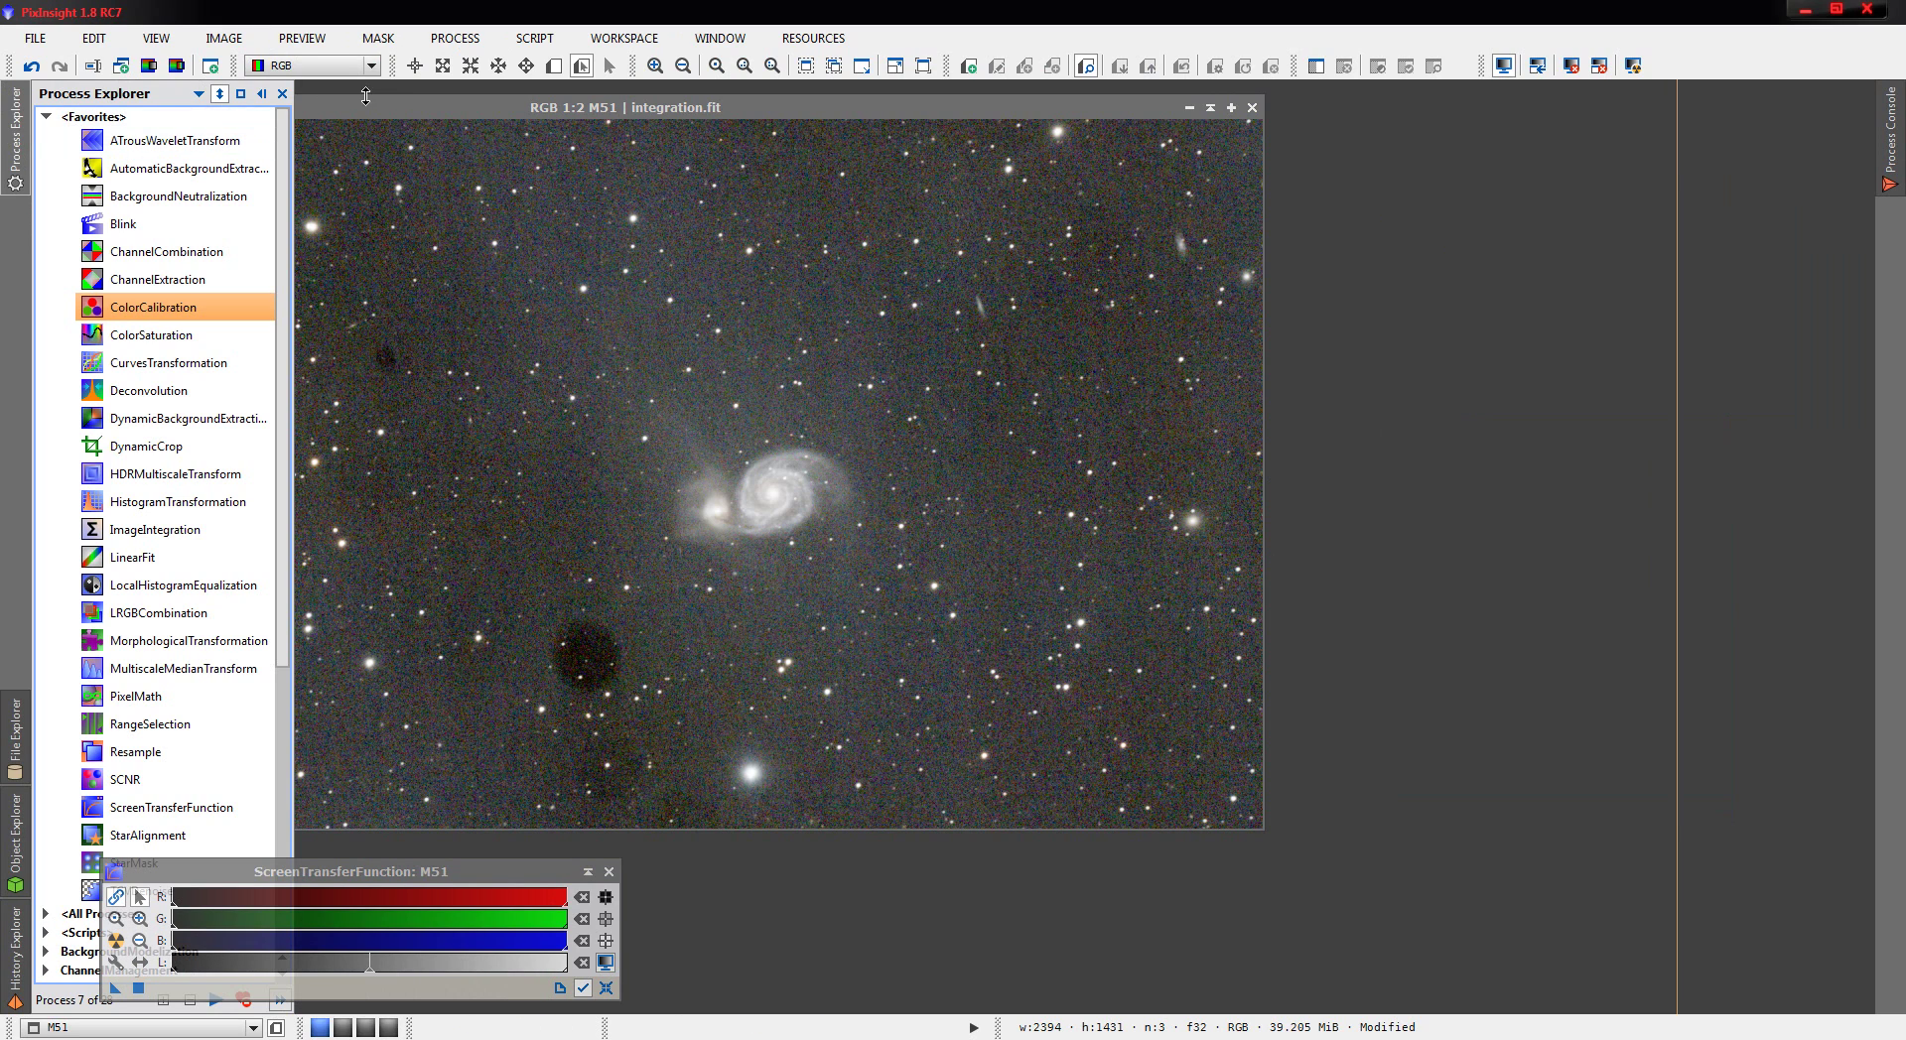
mouse_move(15, 134)
left_click(133, 145)
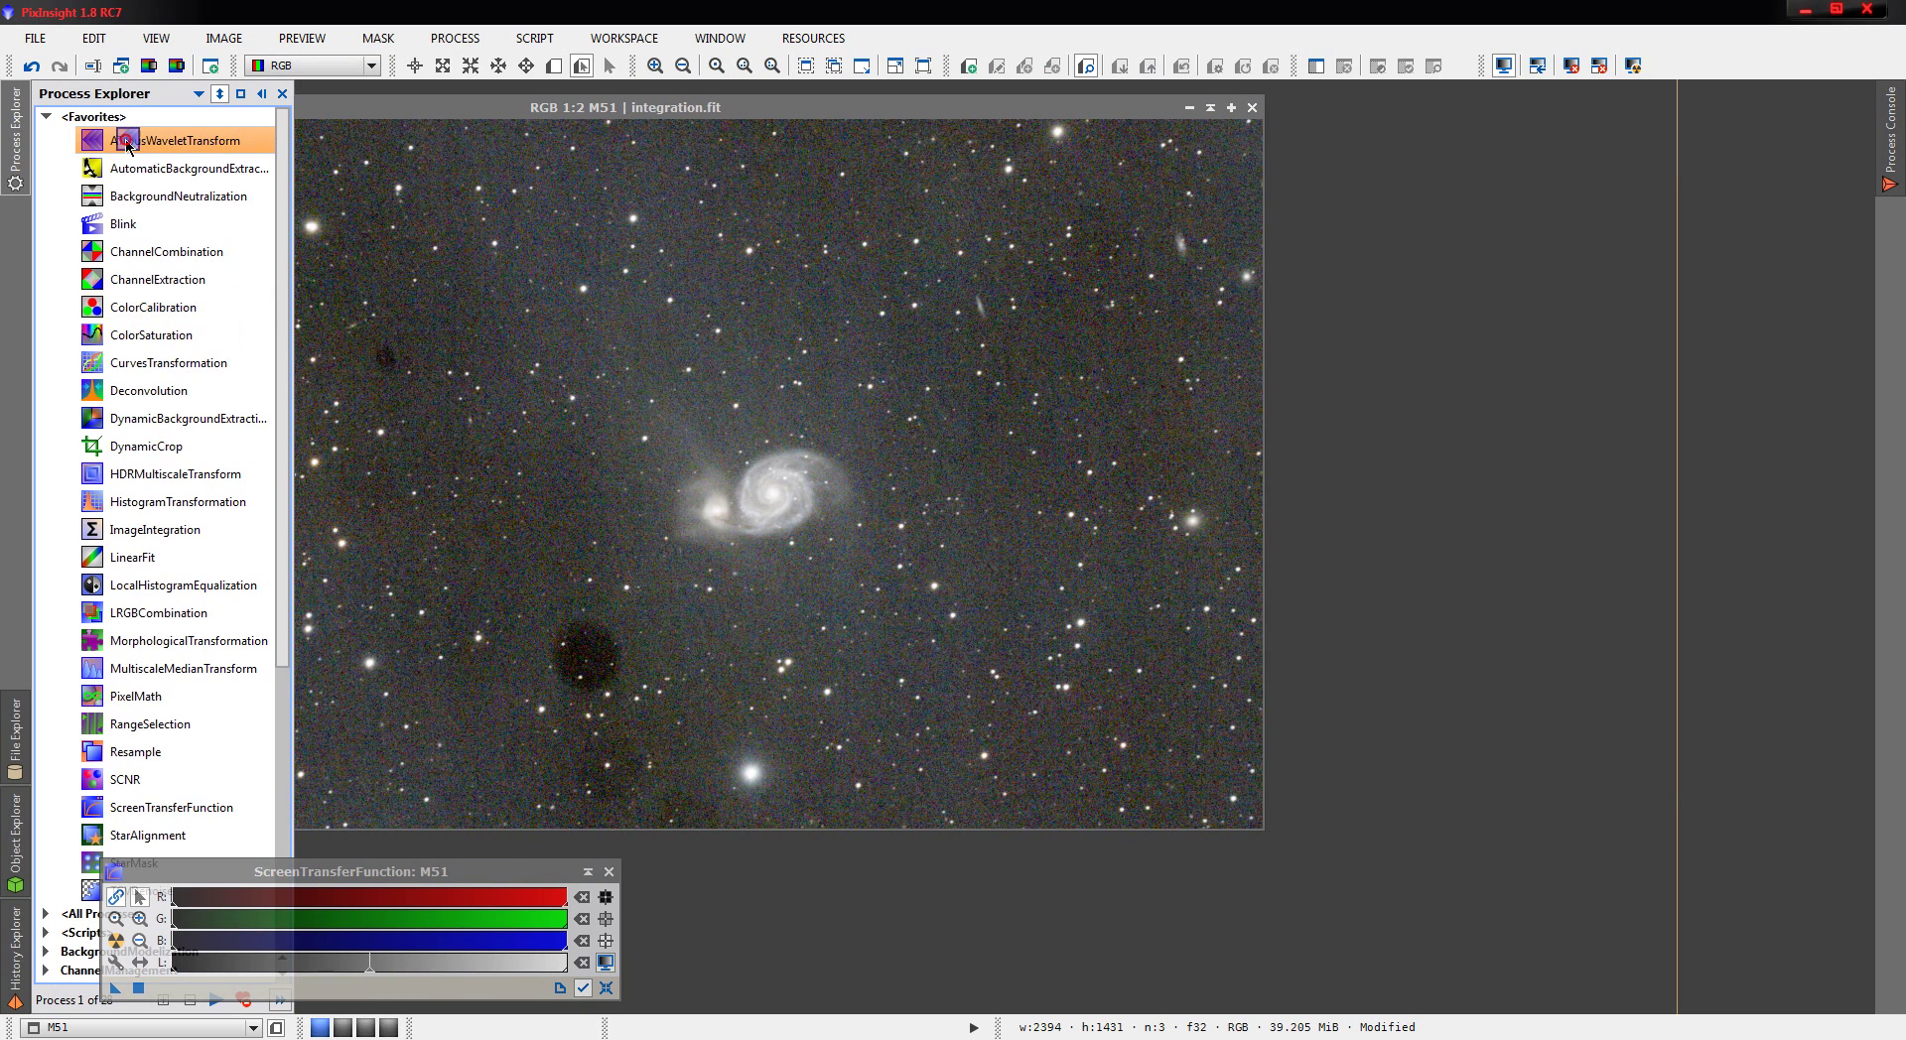
- Open ATrousWaveletTransform with an enlarged real-time preview and compare wavelet layers 1 and 2
mouse_move(6, 132)
double_click(163, 146)
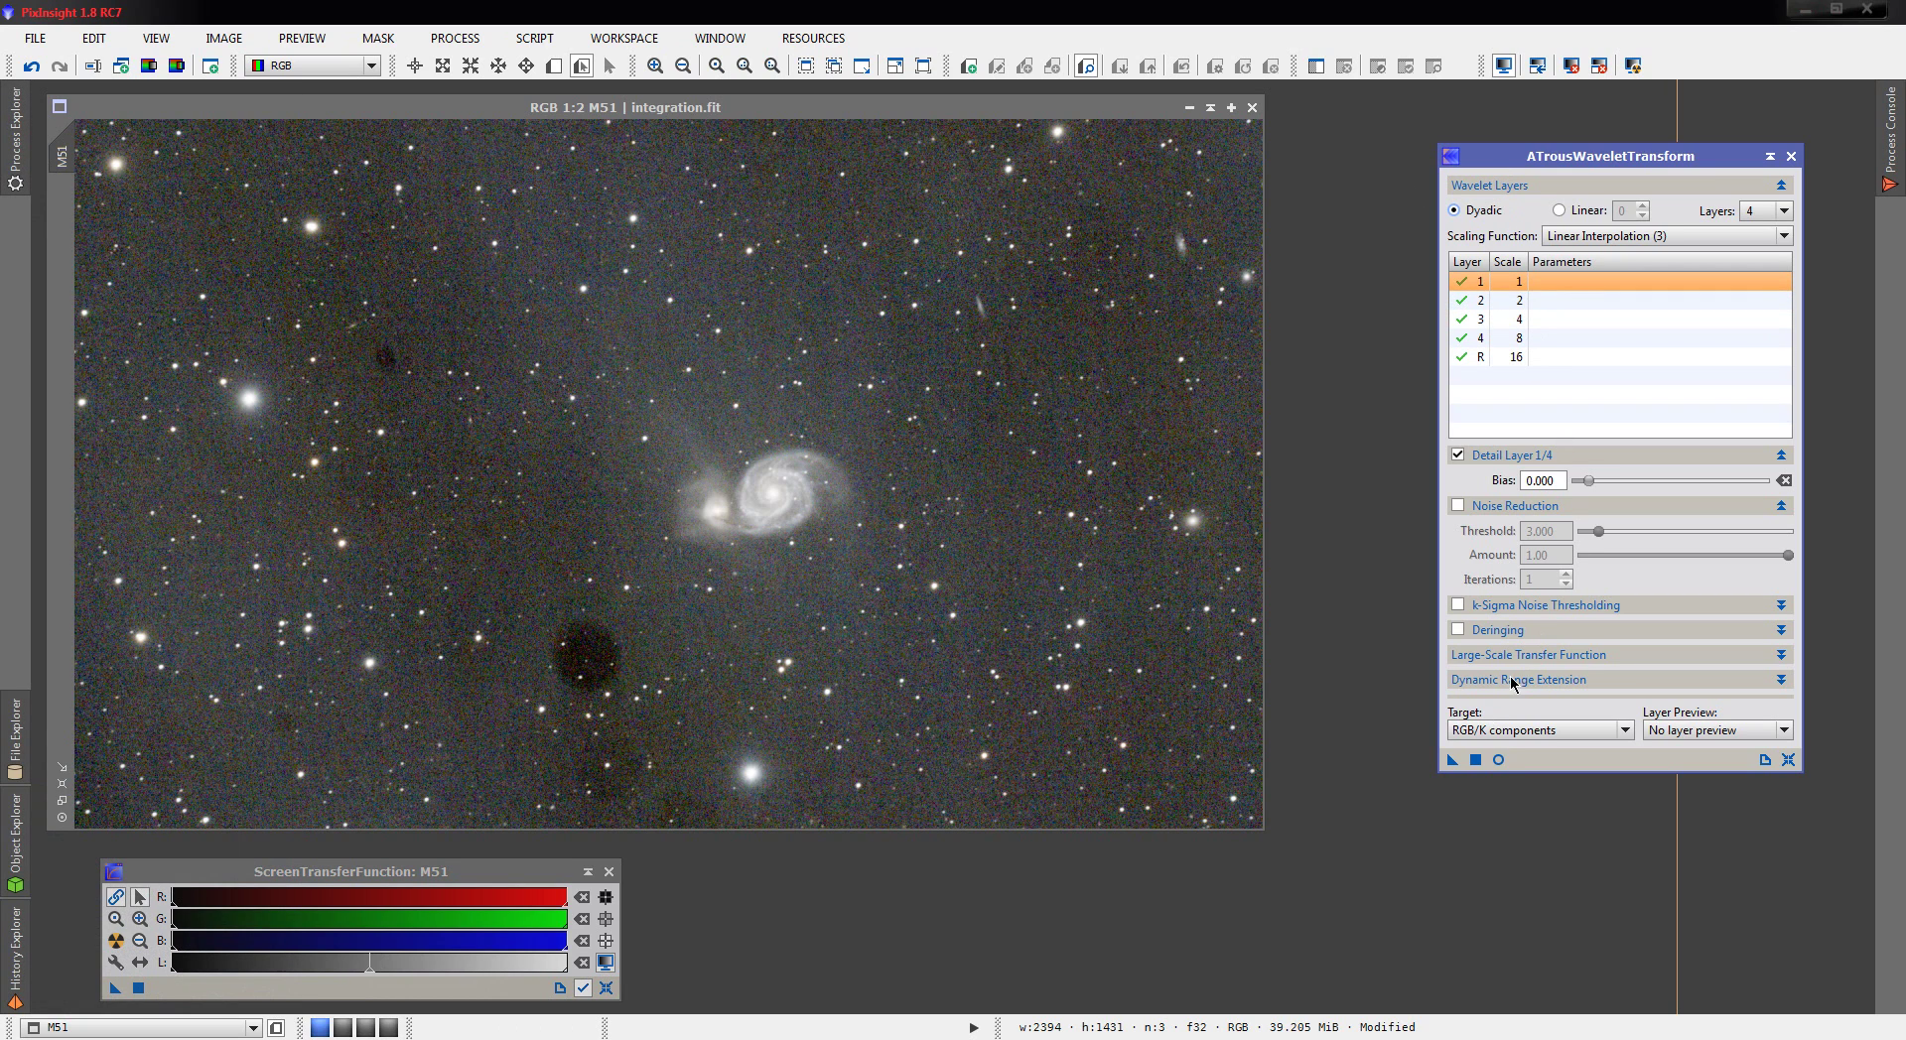
left_click(1498, 759)
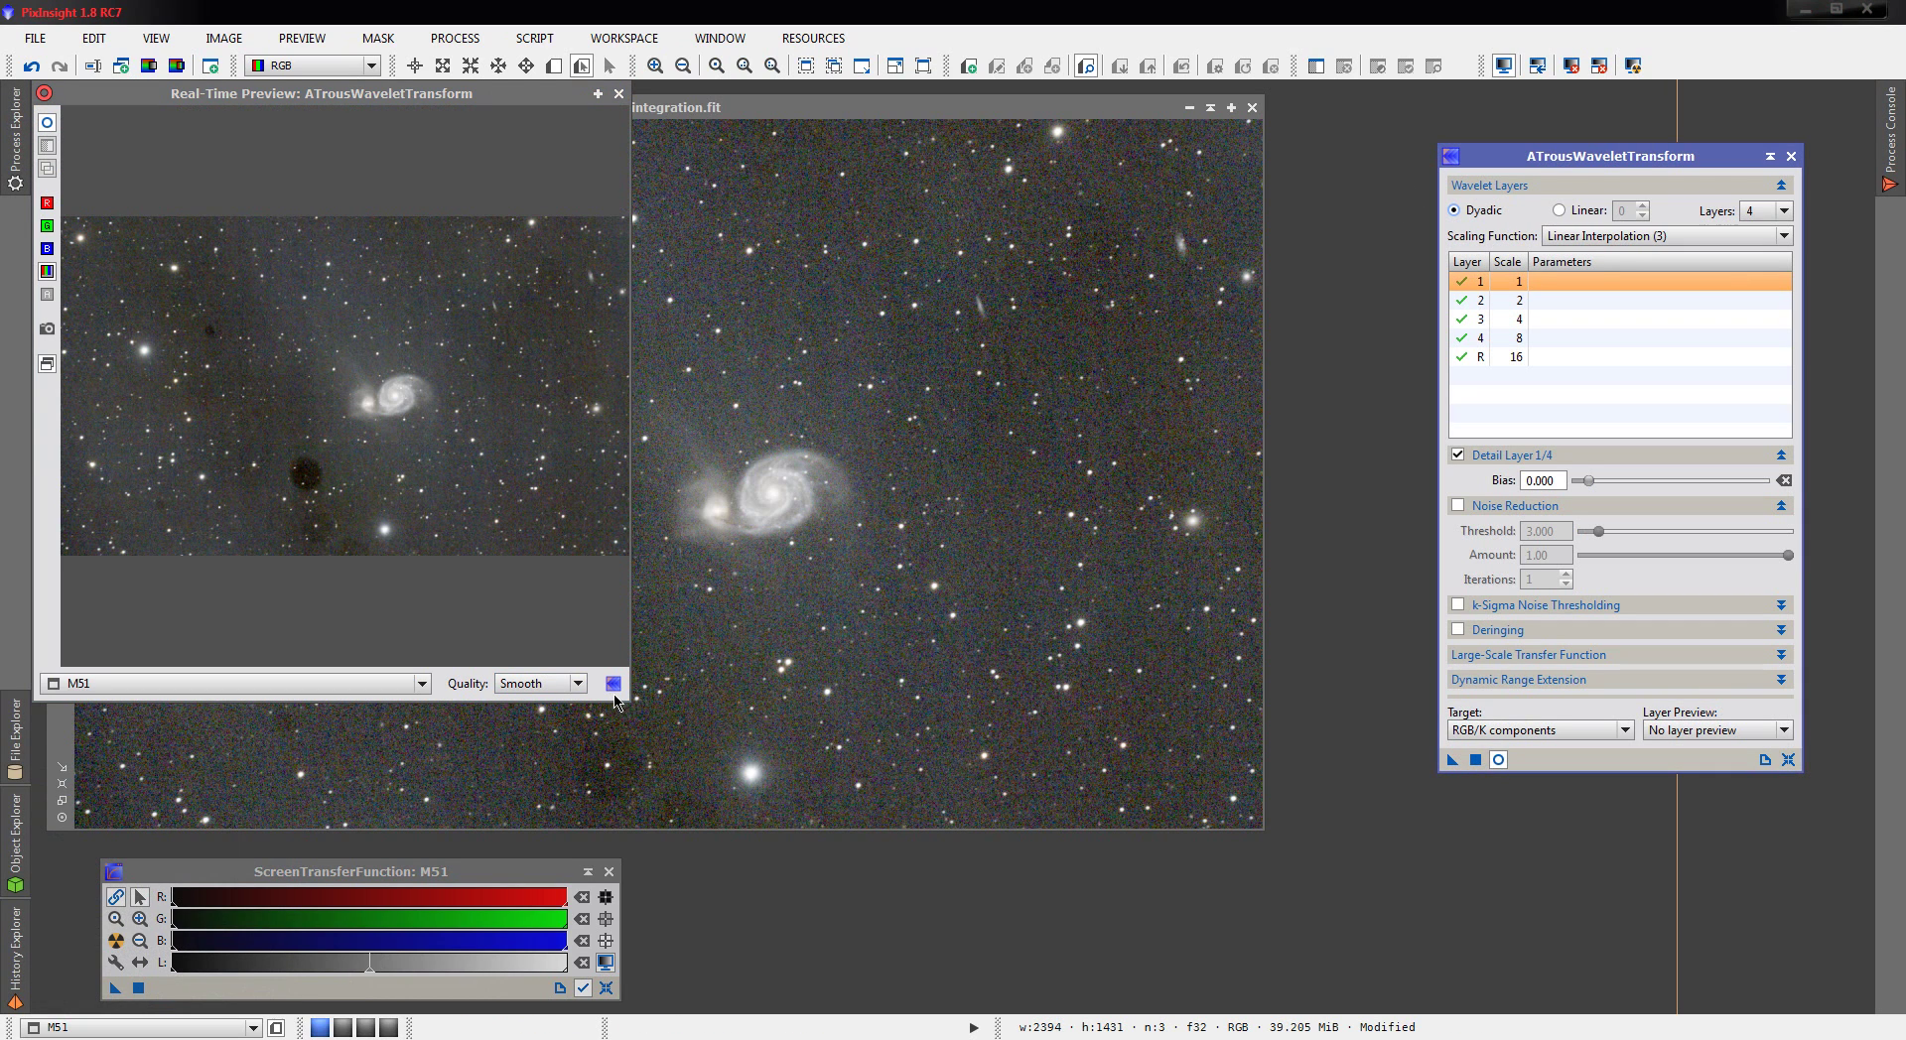
left_click_drag(627, 702, 1426, 1007)
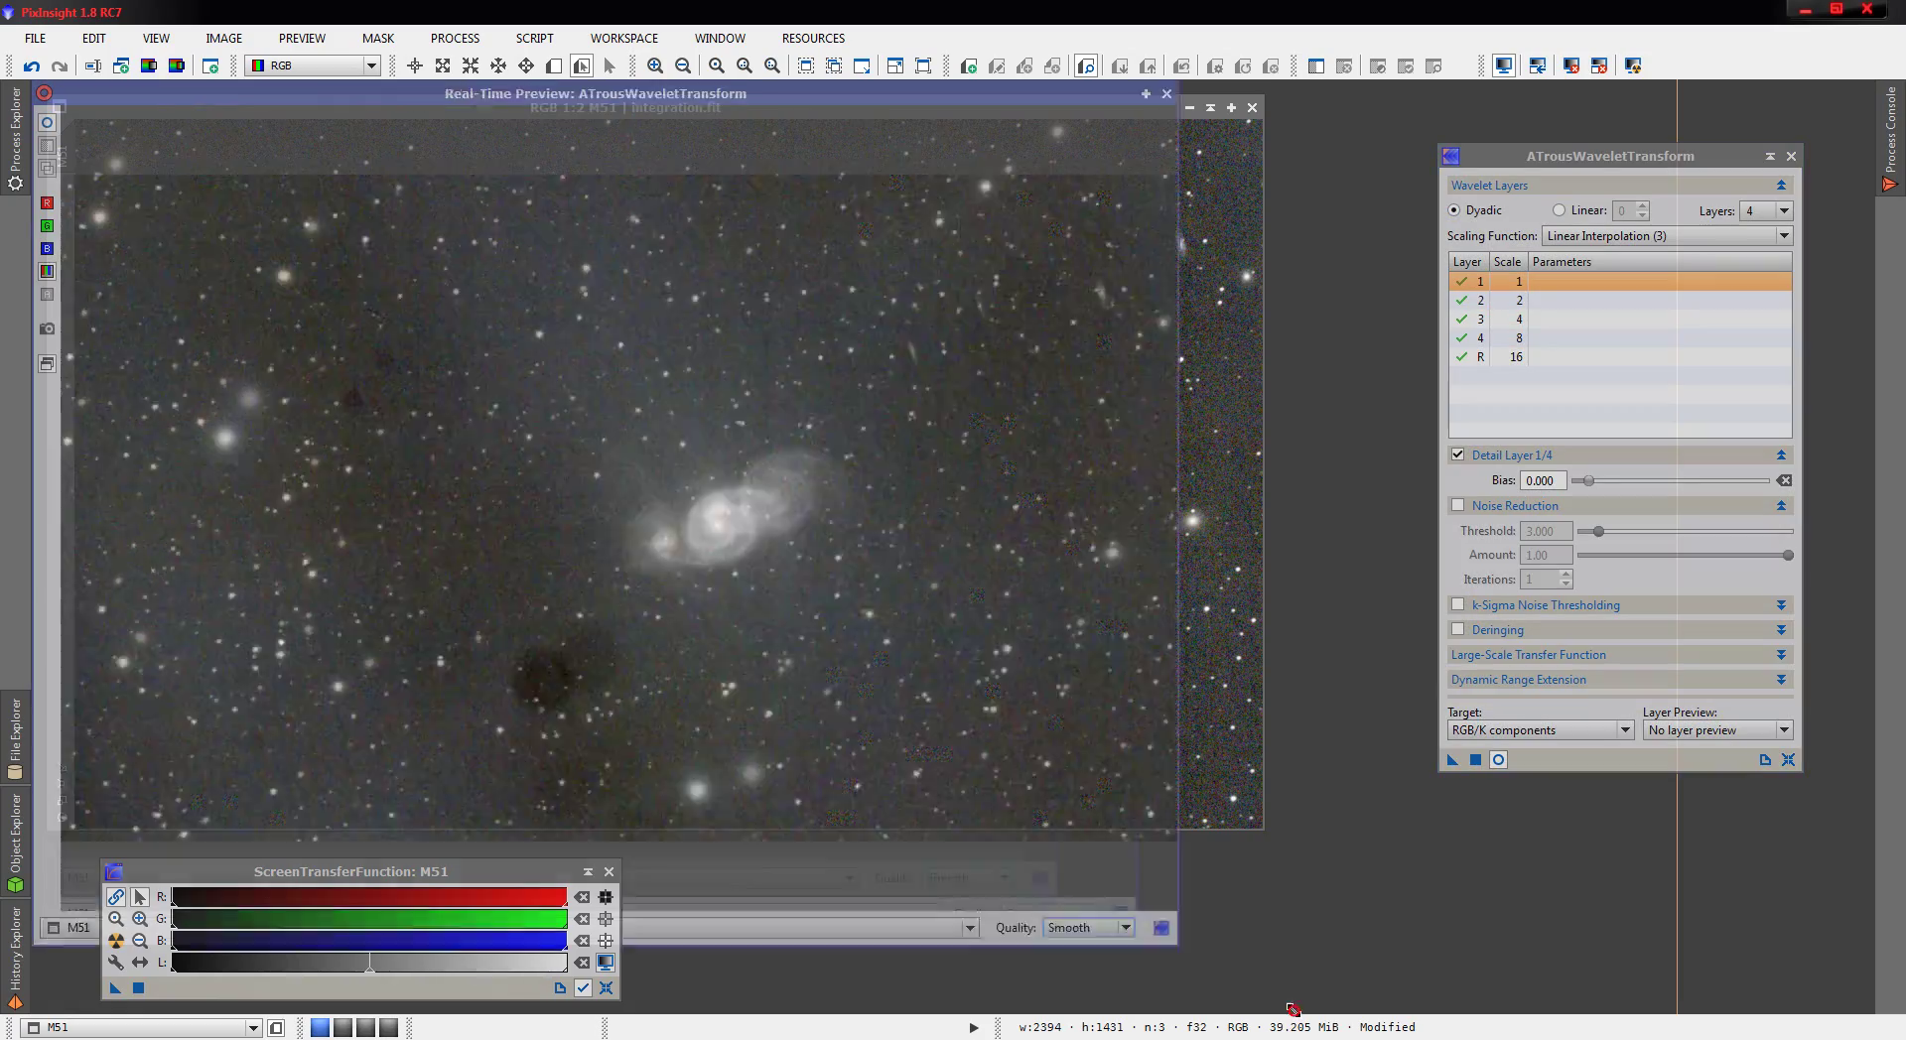
left_click(1461, 283)
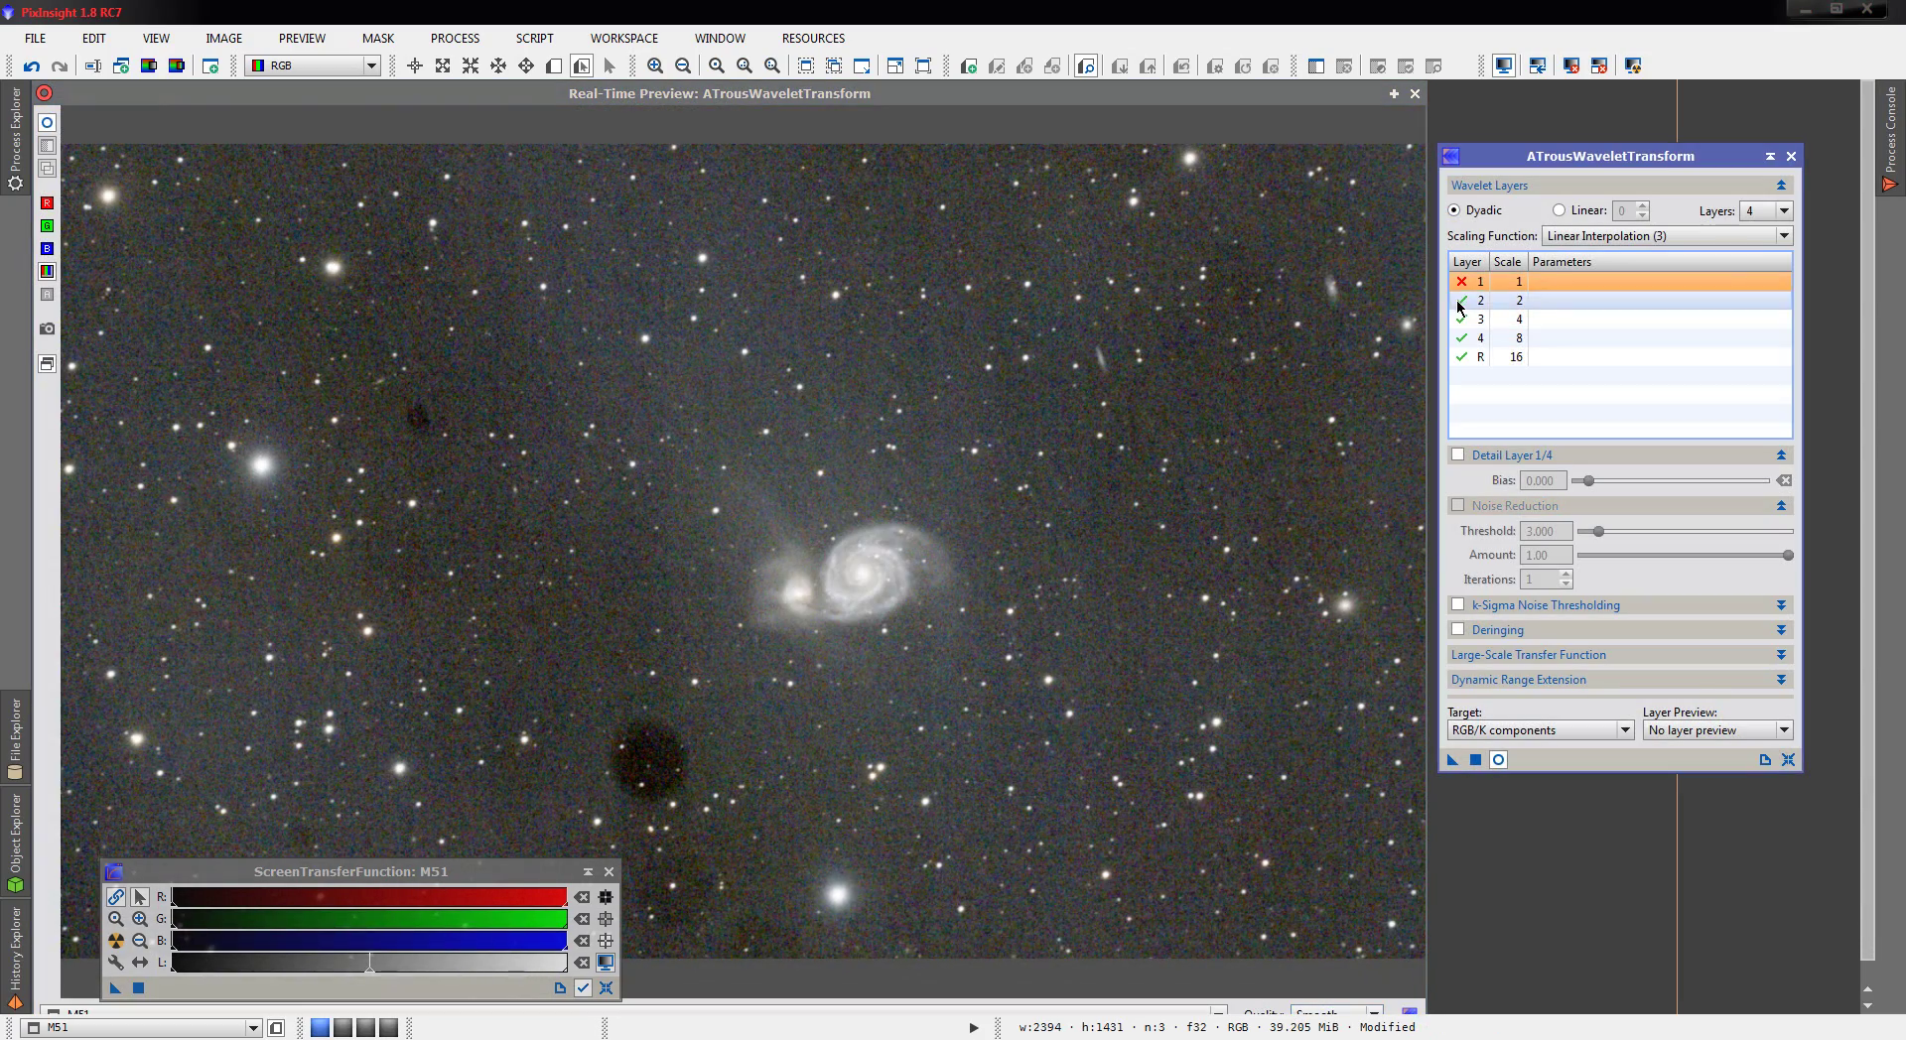
left_click(1461, 300)
left_click(1461, 301)
left_click(1461, 281)
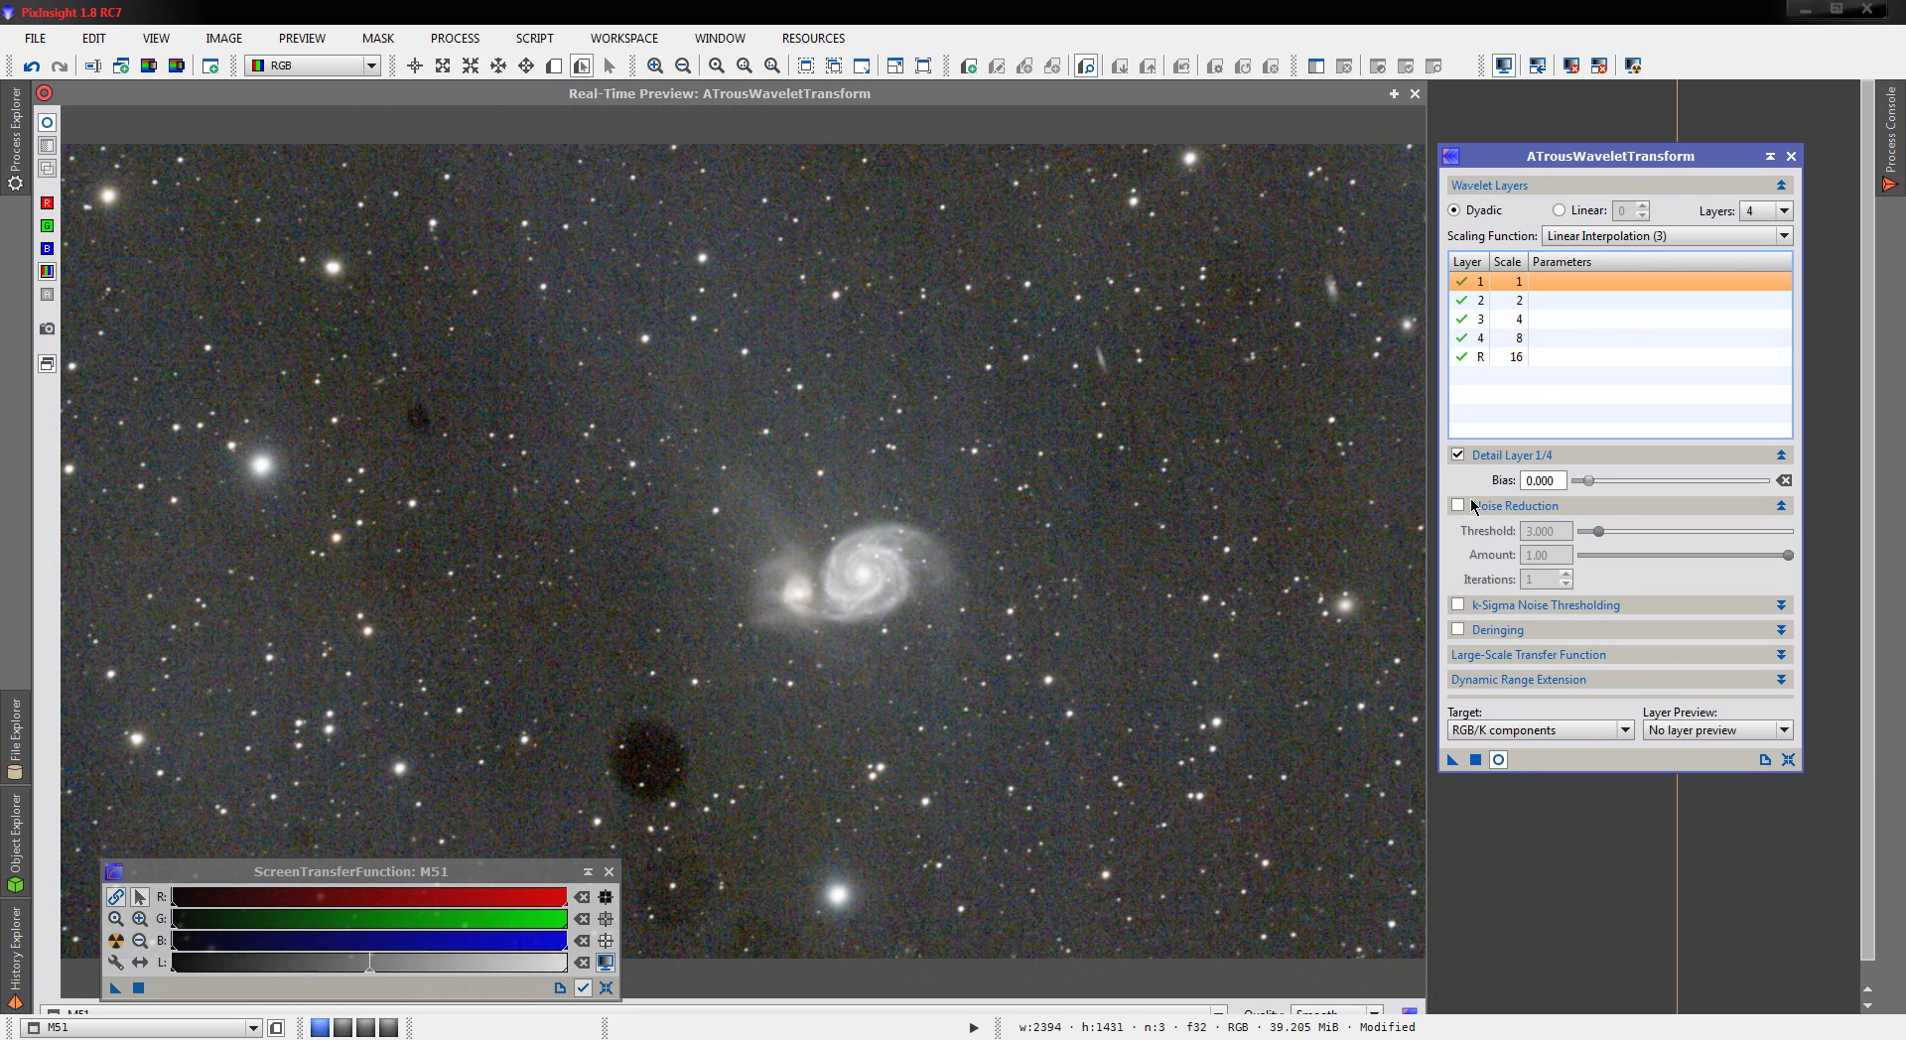
- Enable noise reduction on layer 1 (2.5/1.00) and layer 2 (threshold 2.0, amount 0.62)
left_click(1474, 506)
left_click(1458, 506)
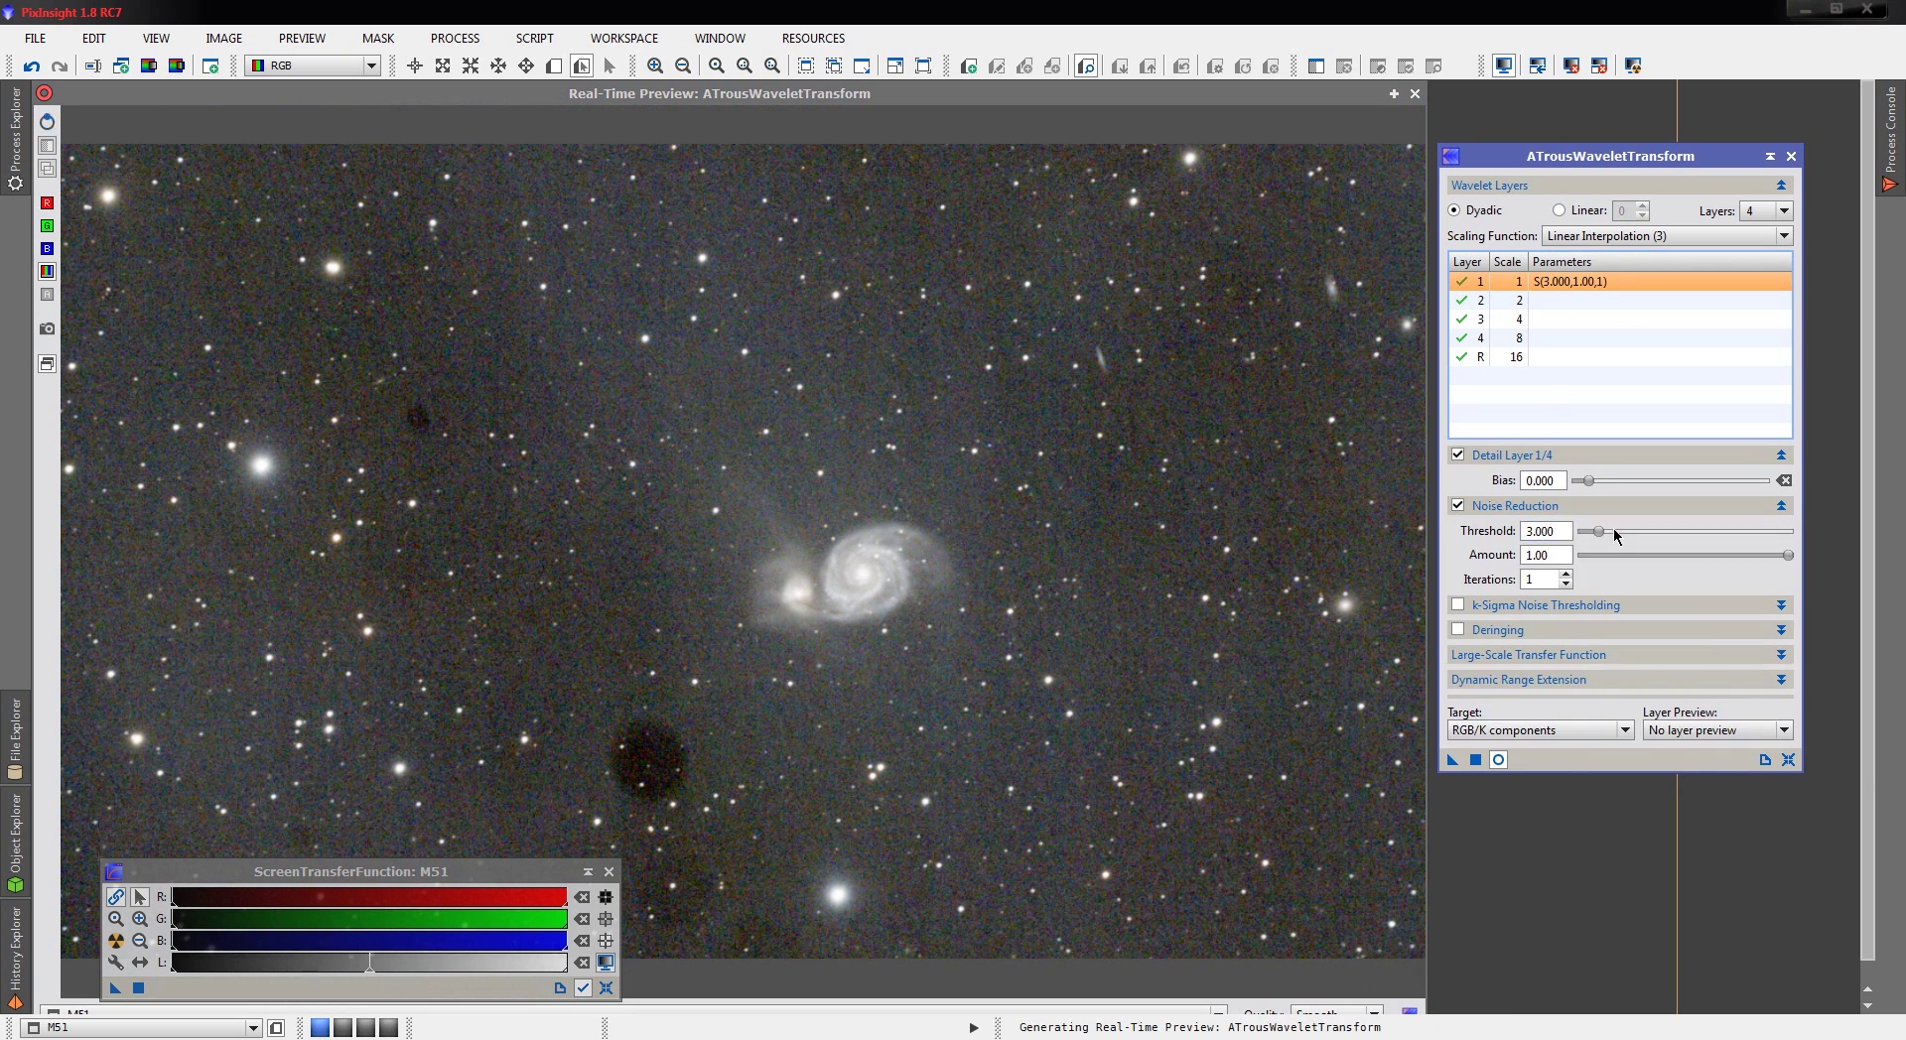
left_click(1494, 301)
left_click(1456, 508)
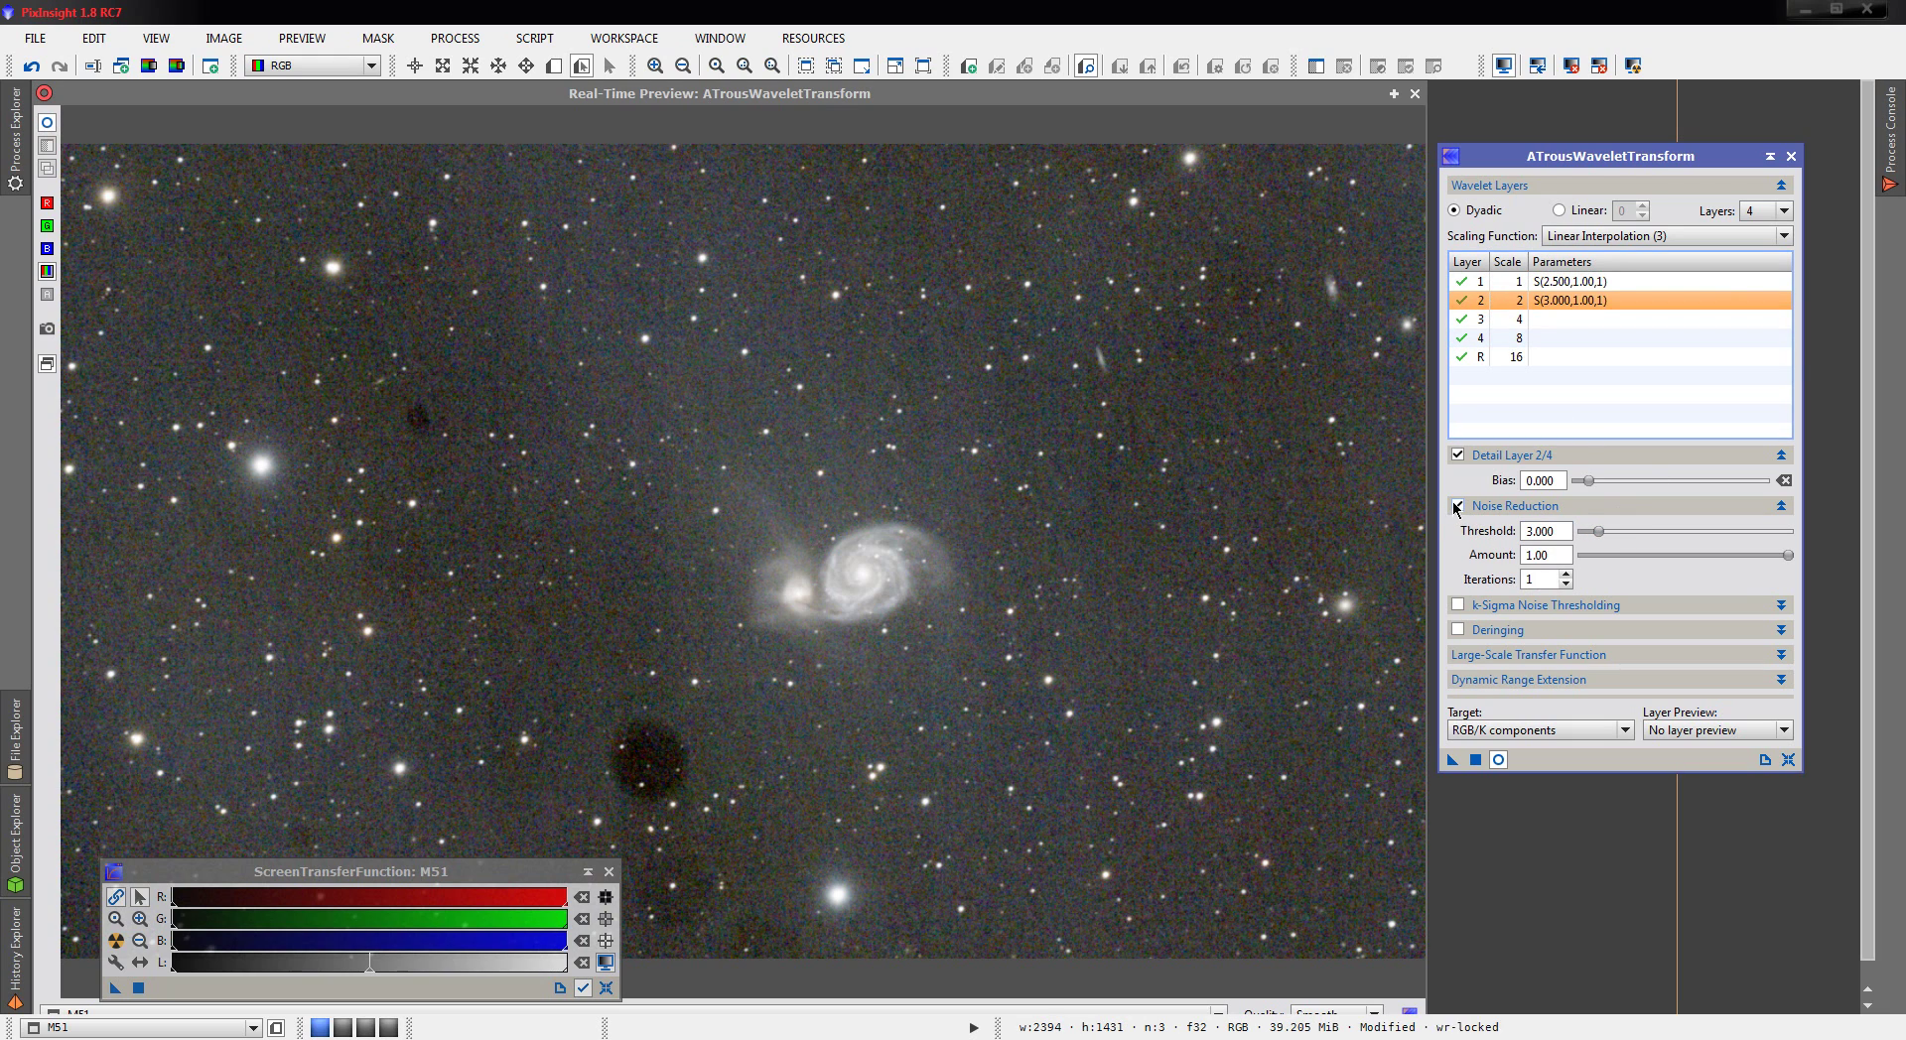
double_click(1545, 531)
type("2")
key("Return")
left_click_drag(1792, 557, 1709, 556)
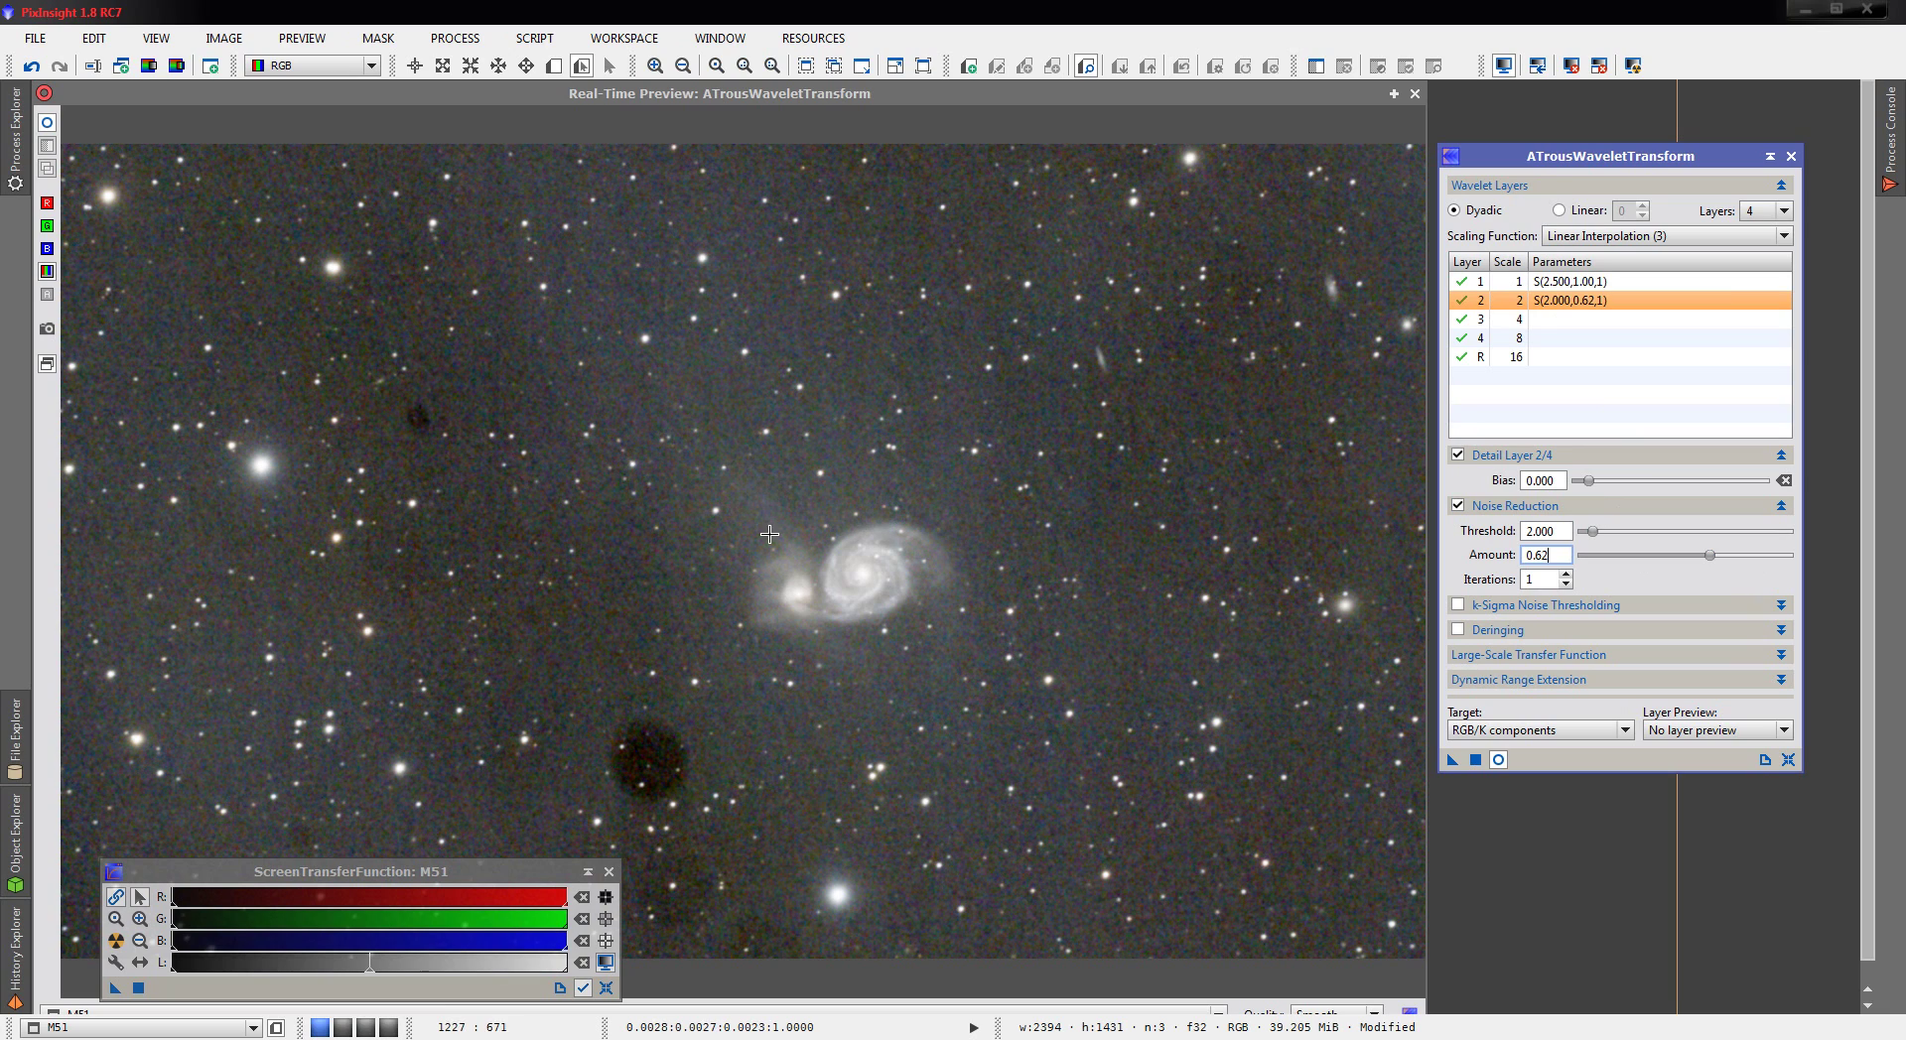
- Close the real-time preview and apply the wavelet noise reduction to M51
left_click(1473, 762)
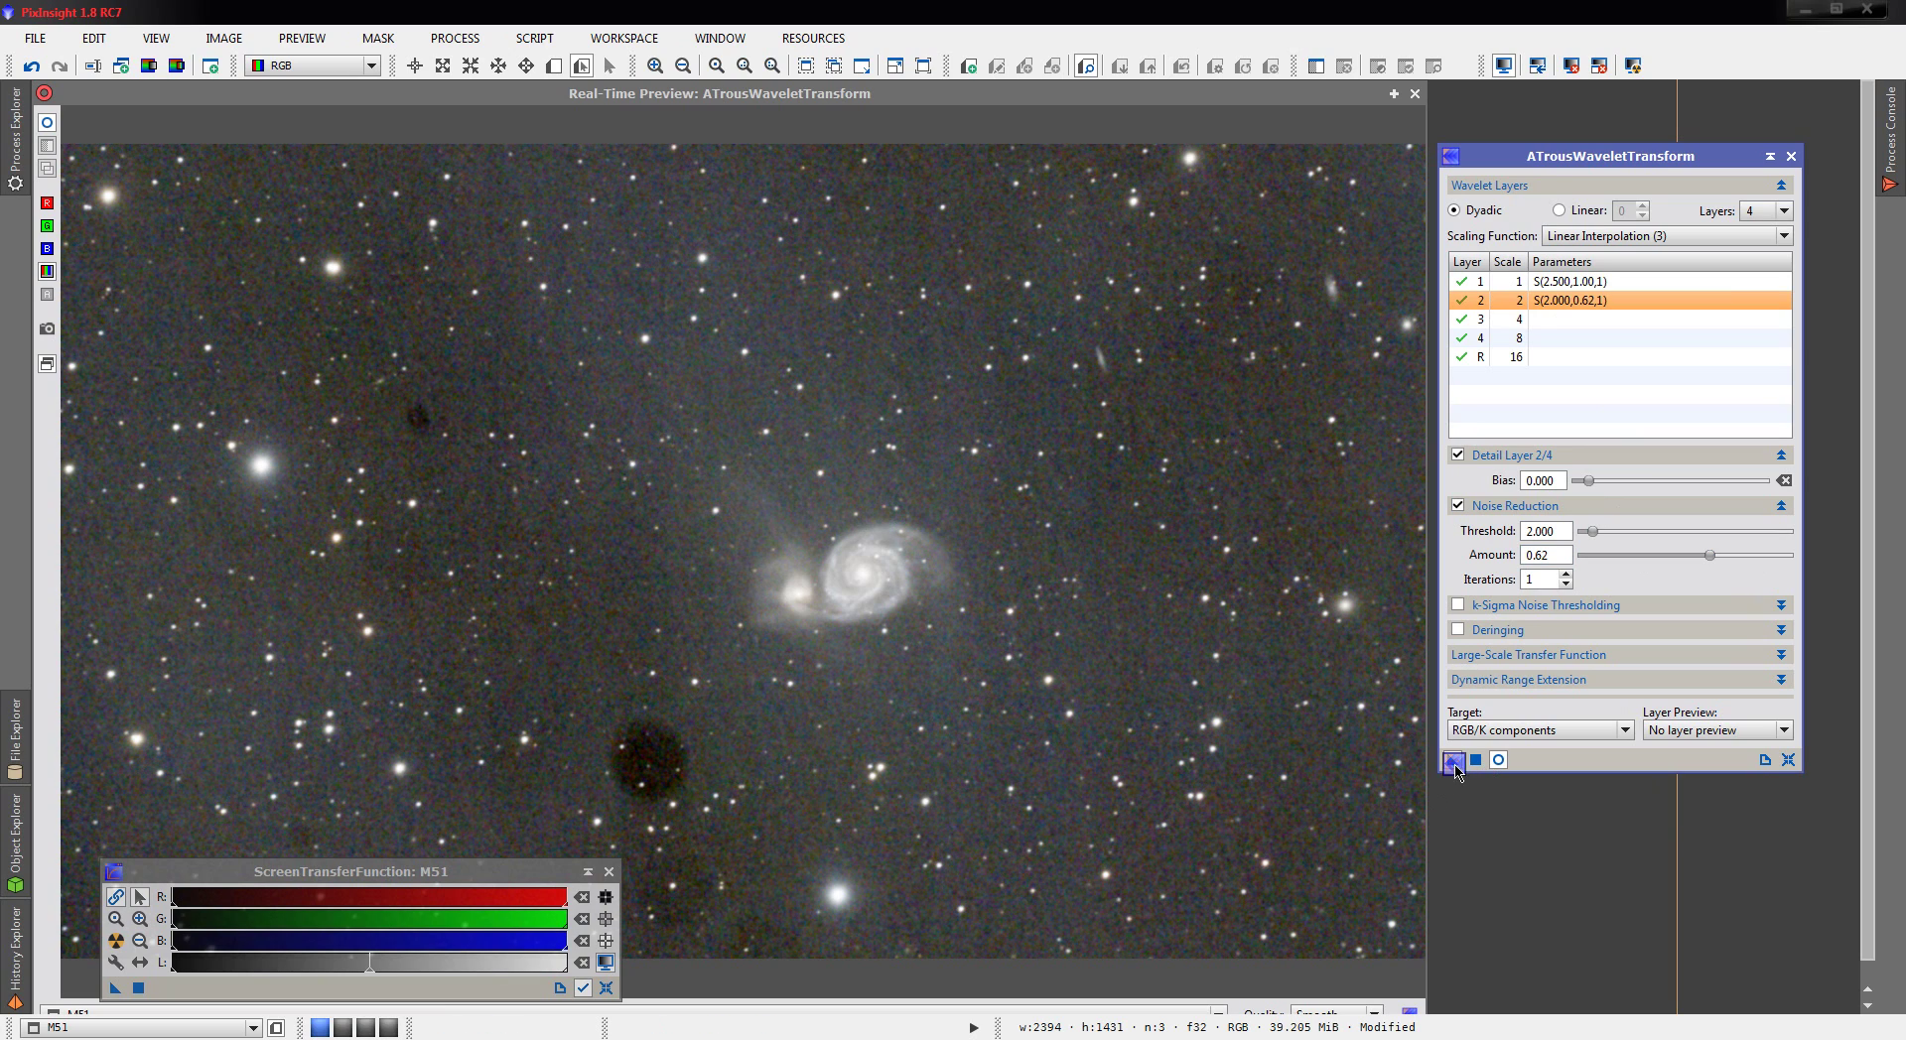
double_click(1415, 100)
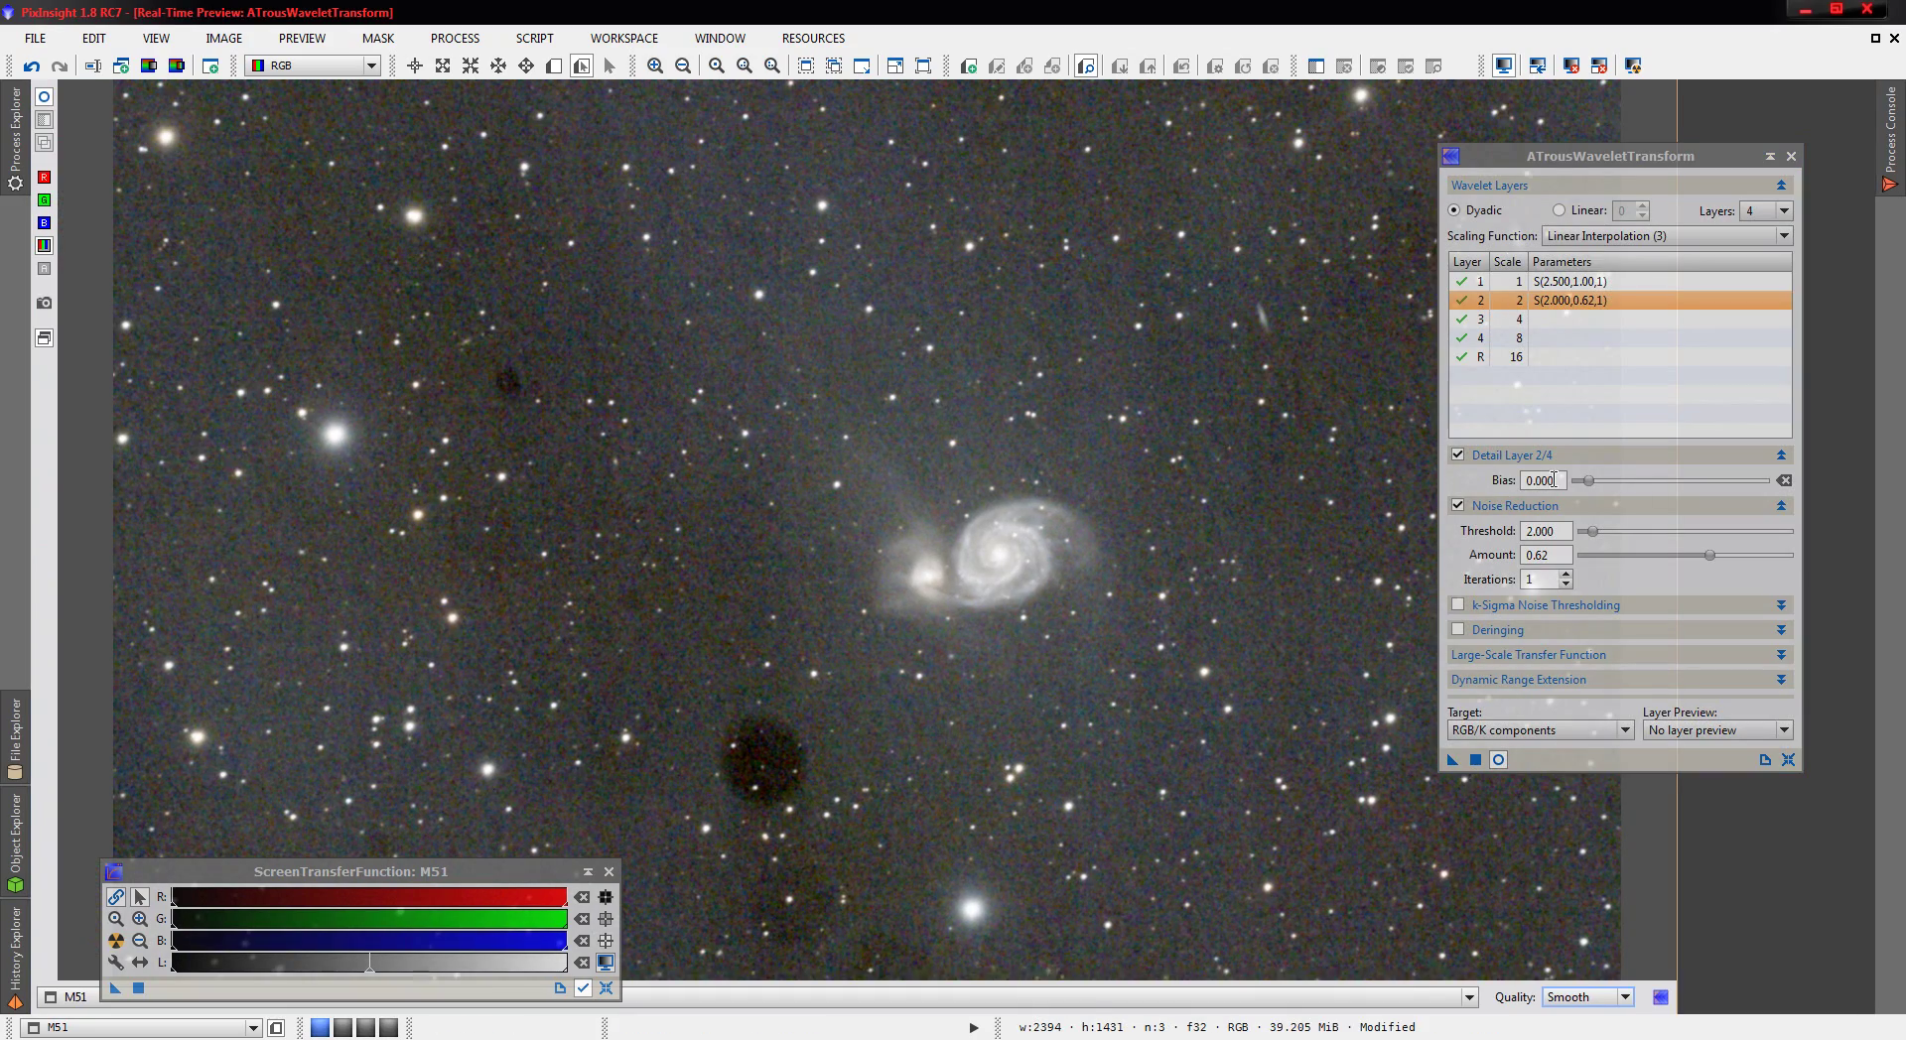
left_click(1529, 745)
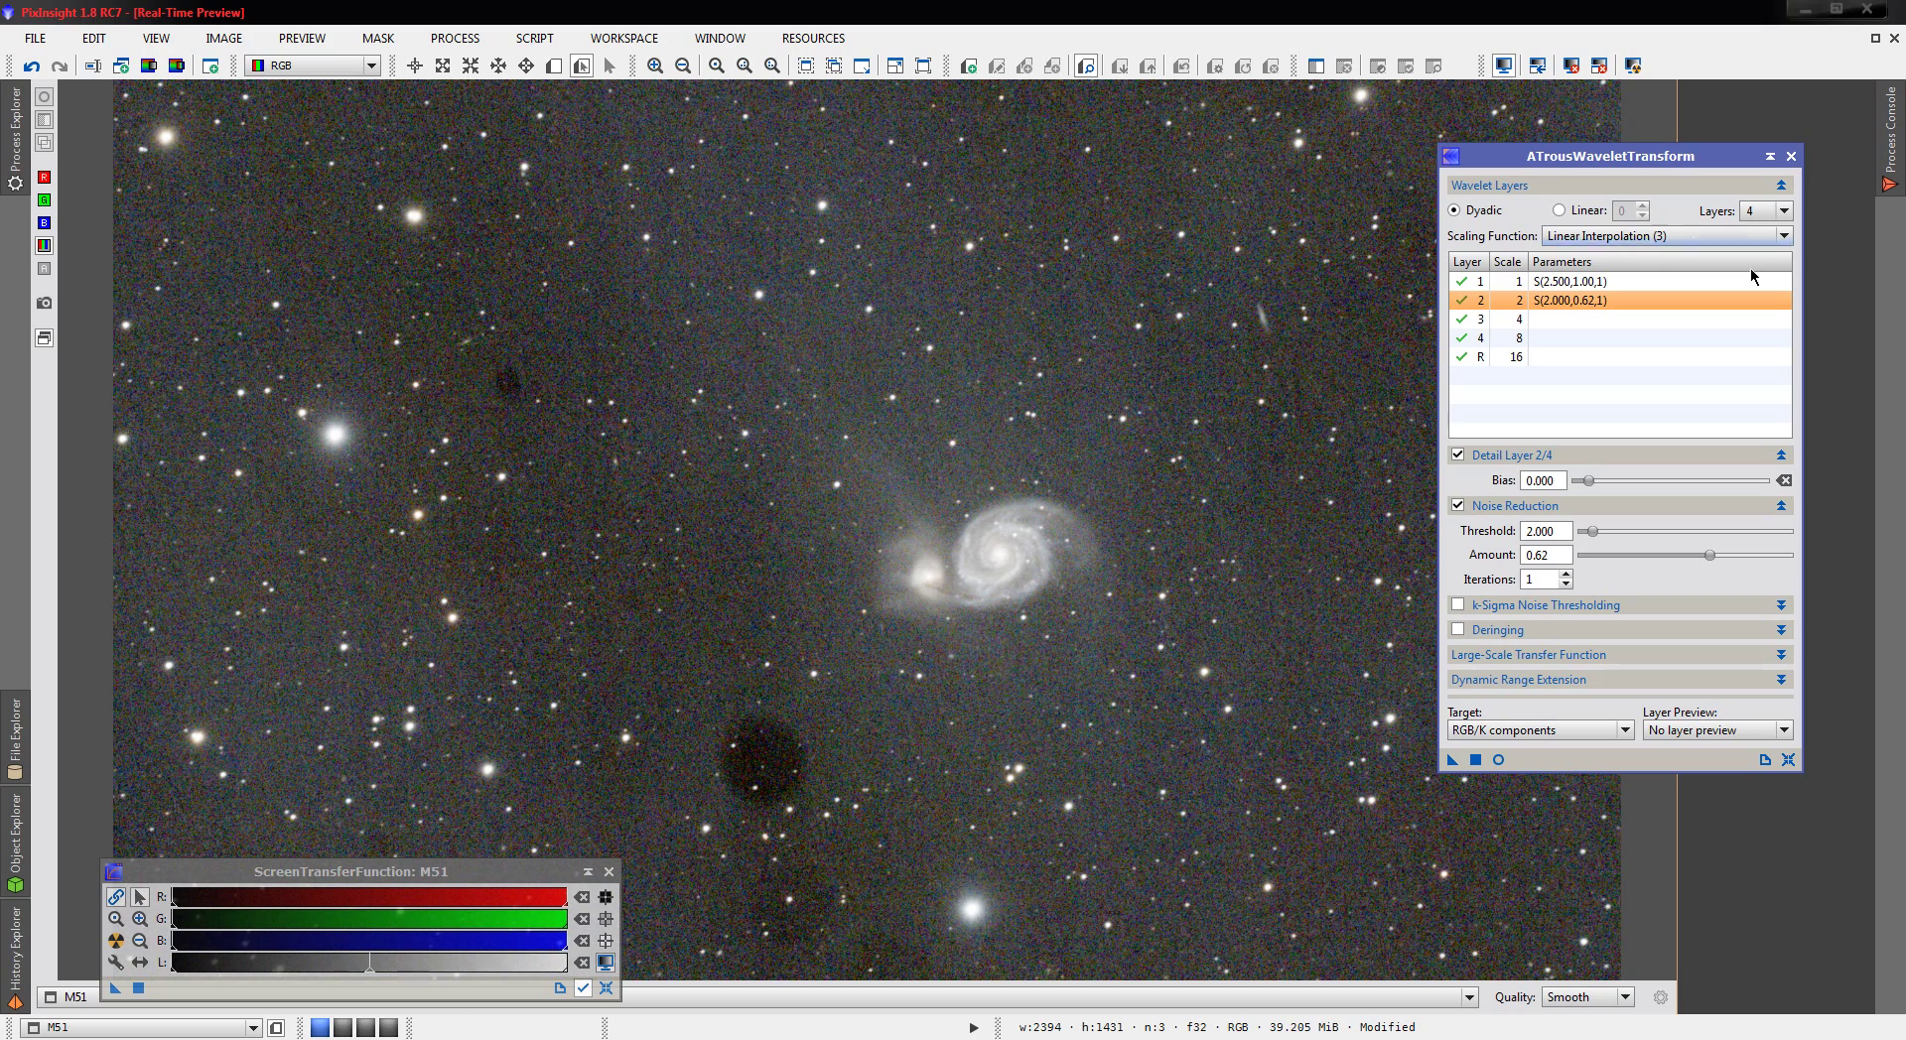
left_click_drag(1699, 142, 1684, 219)
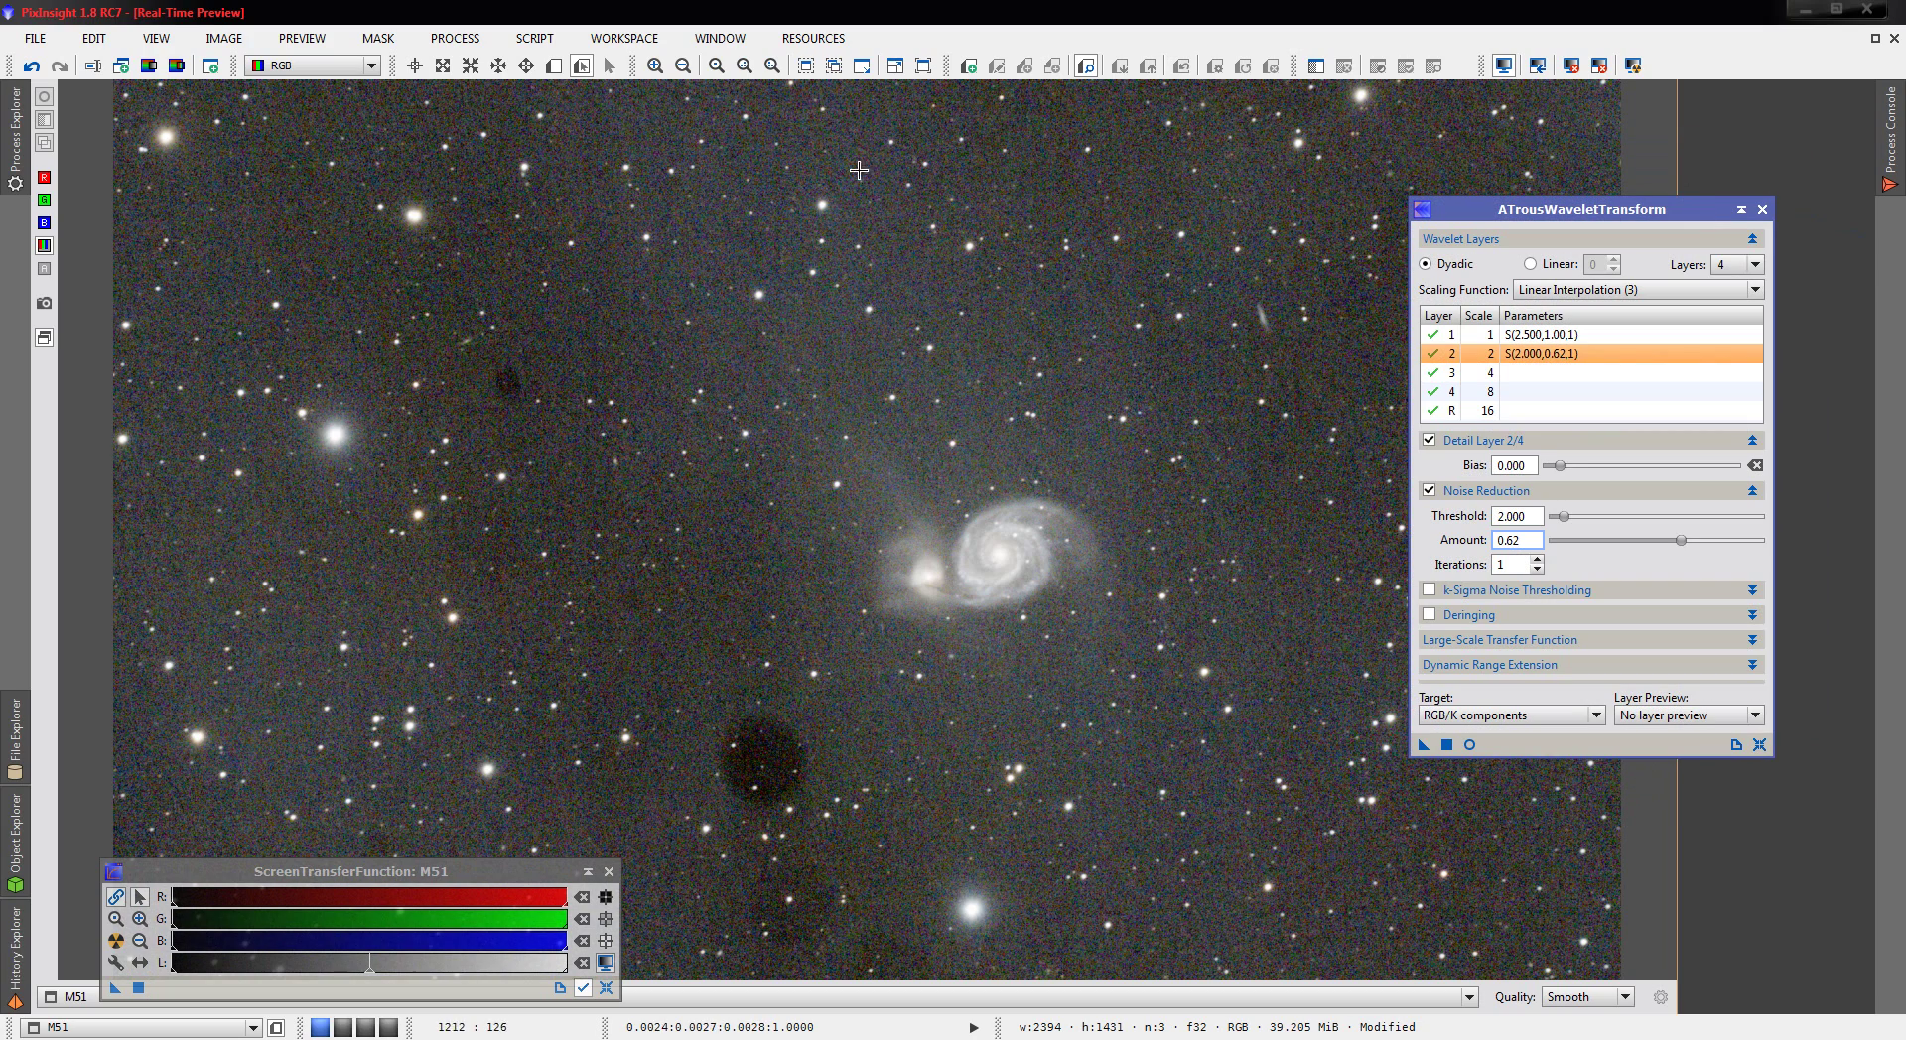
left_click(1875, 40)
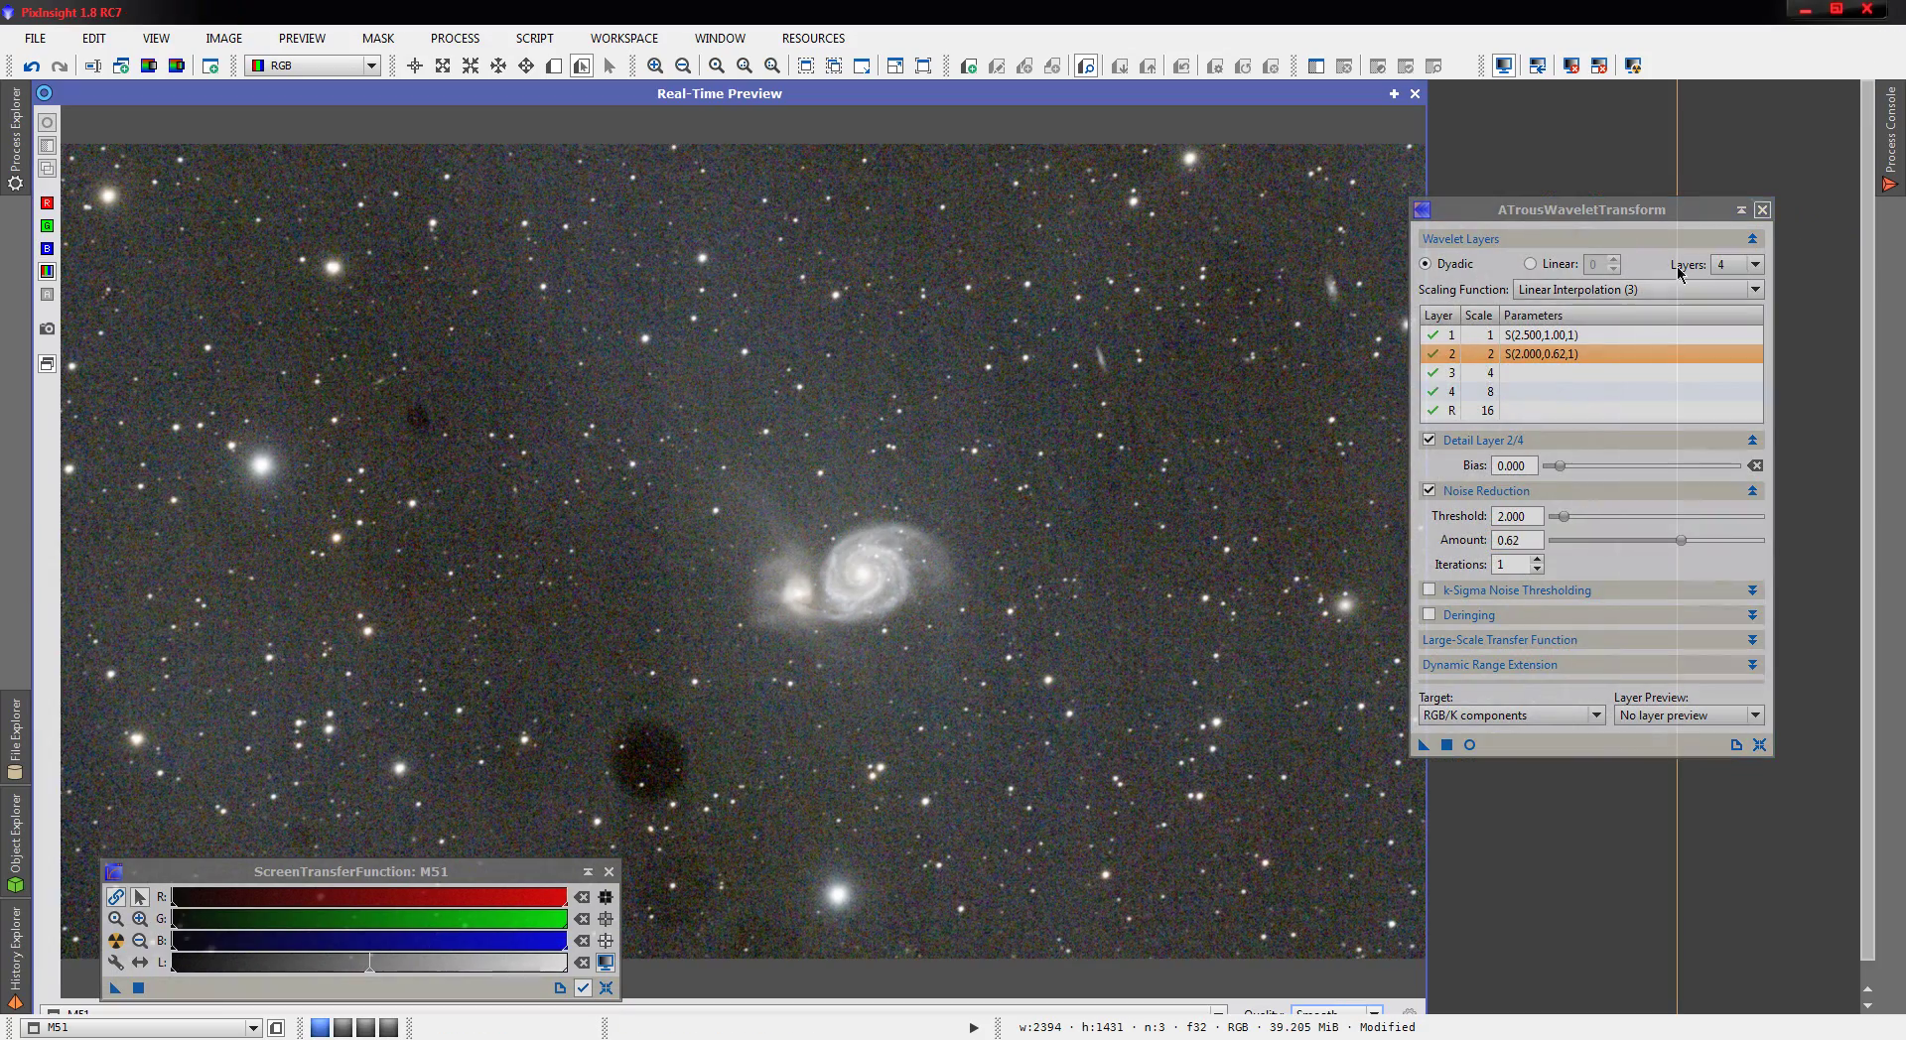
left_click(1413, 94)
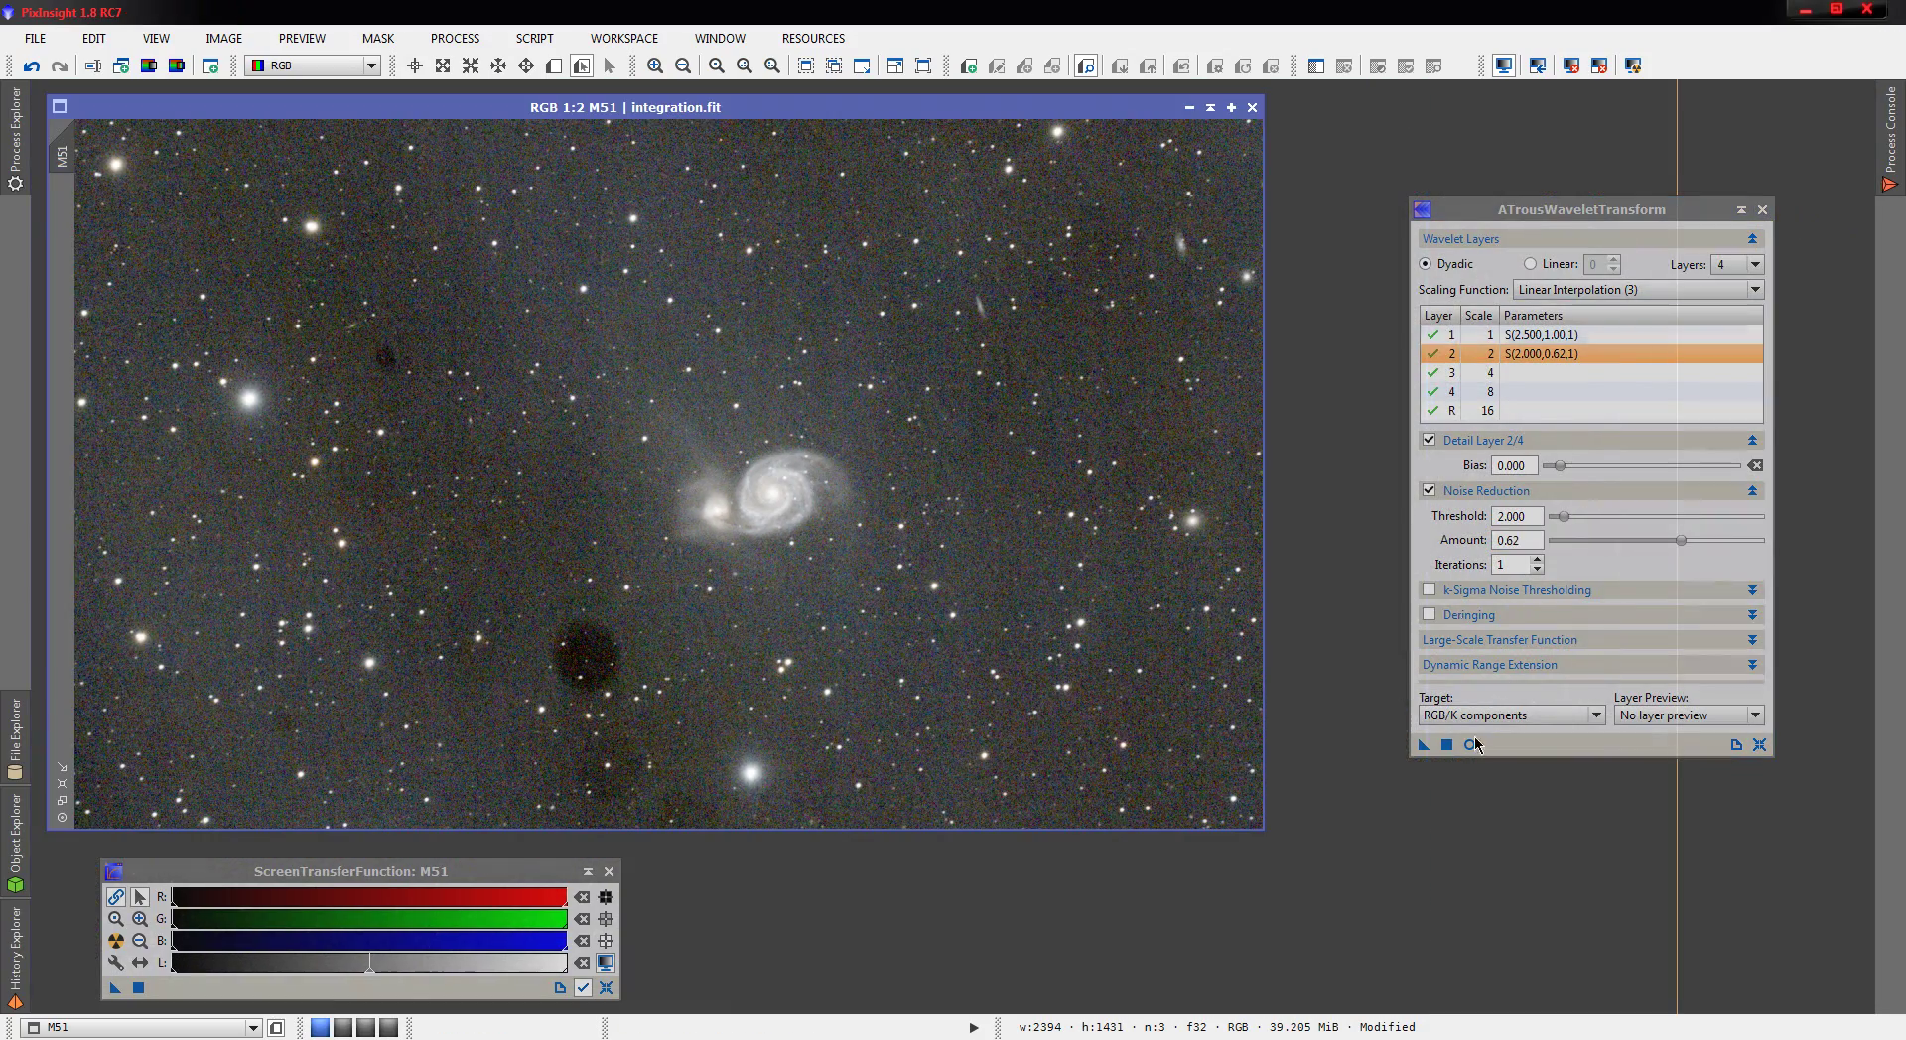
left_click(1424, 747)
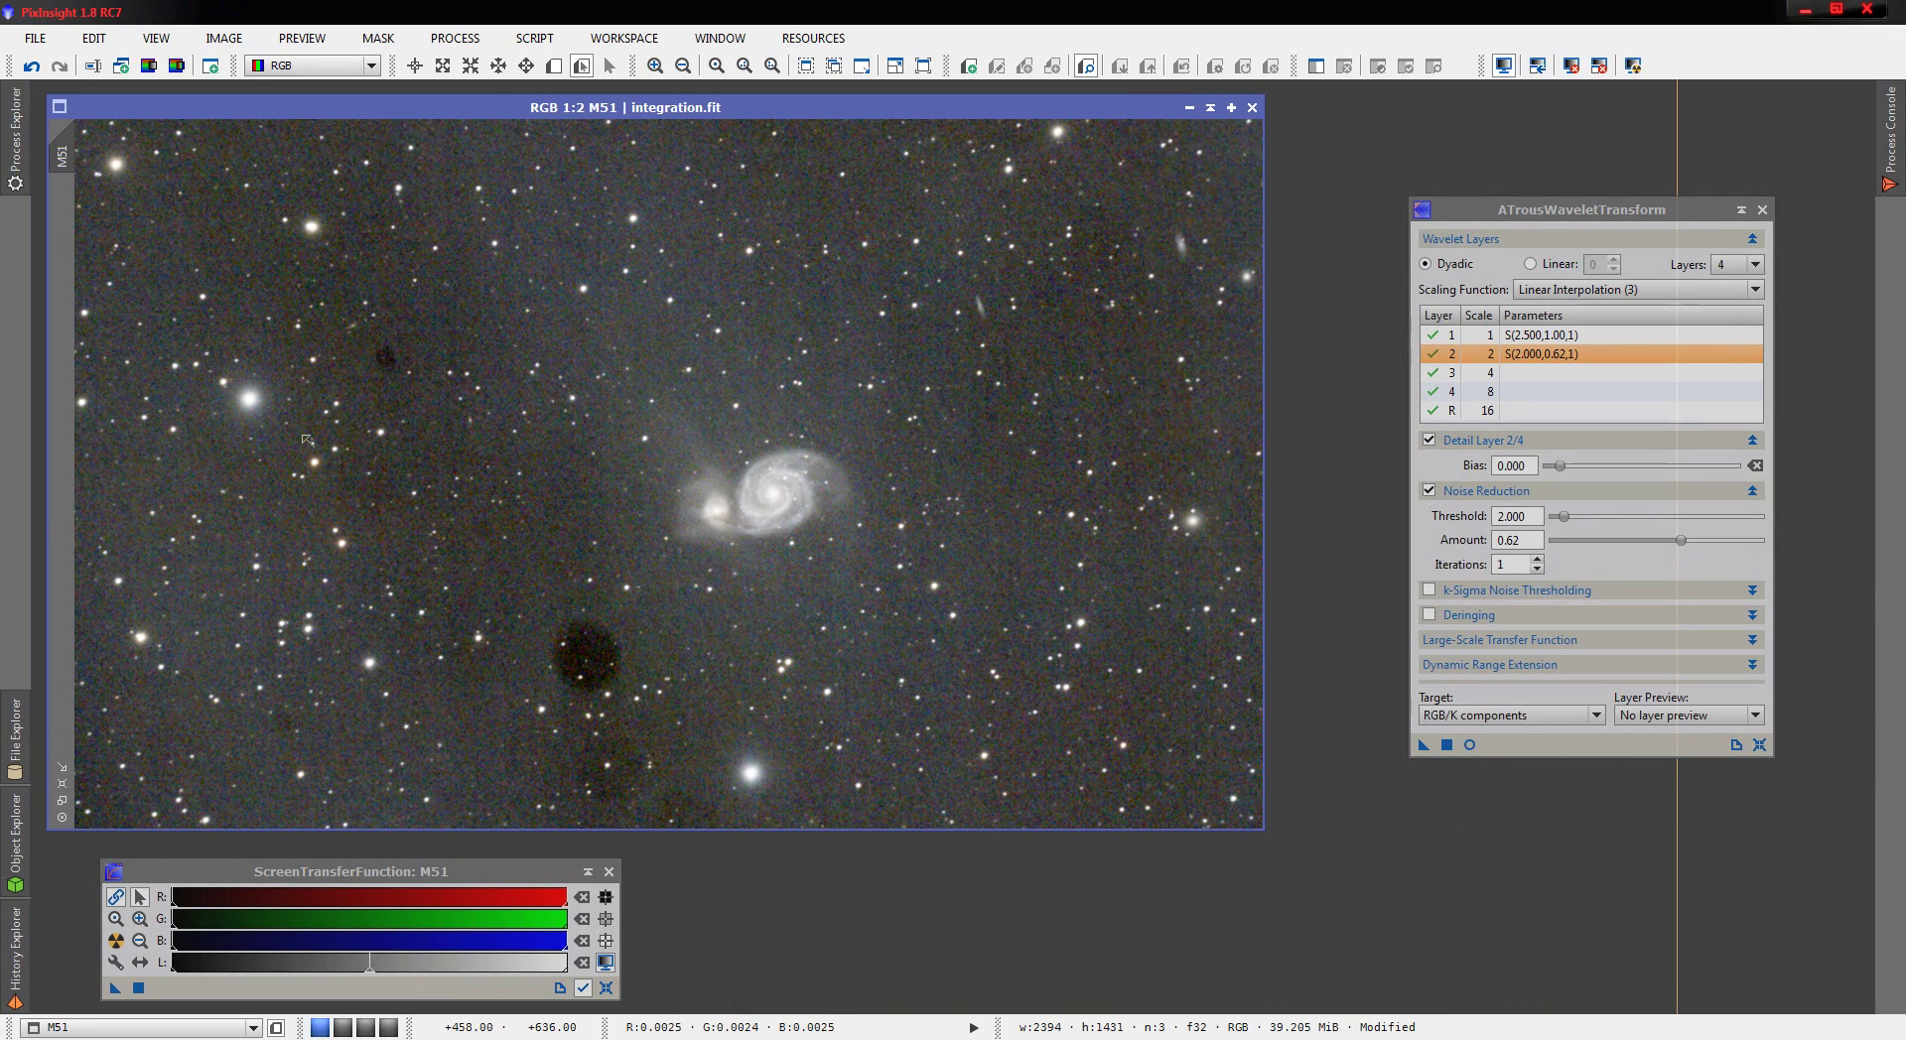
- Open HistogramTransformation, reset M51's screen stretch, and enable the real-time preview
left_click(19, 176)
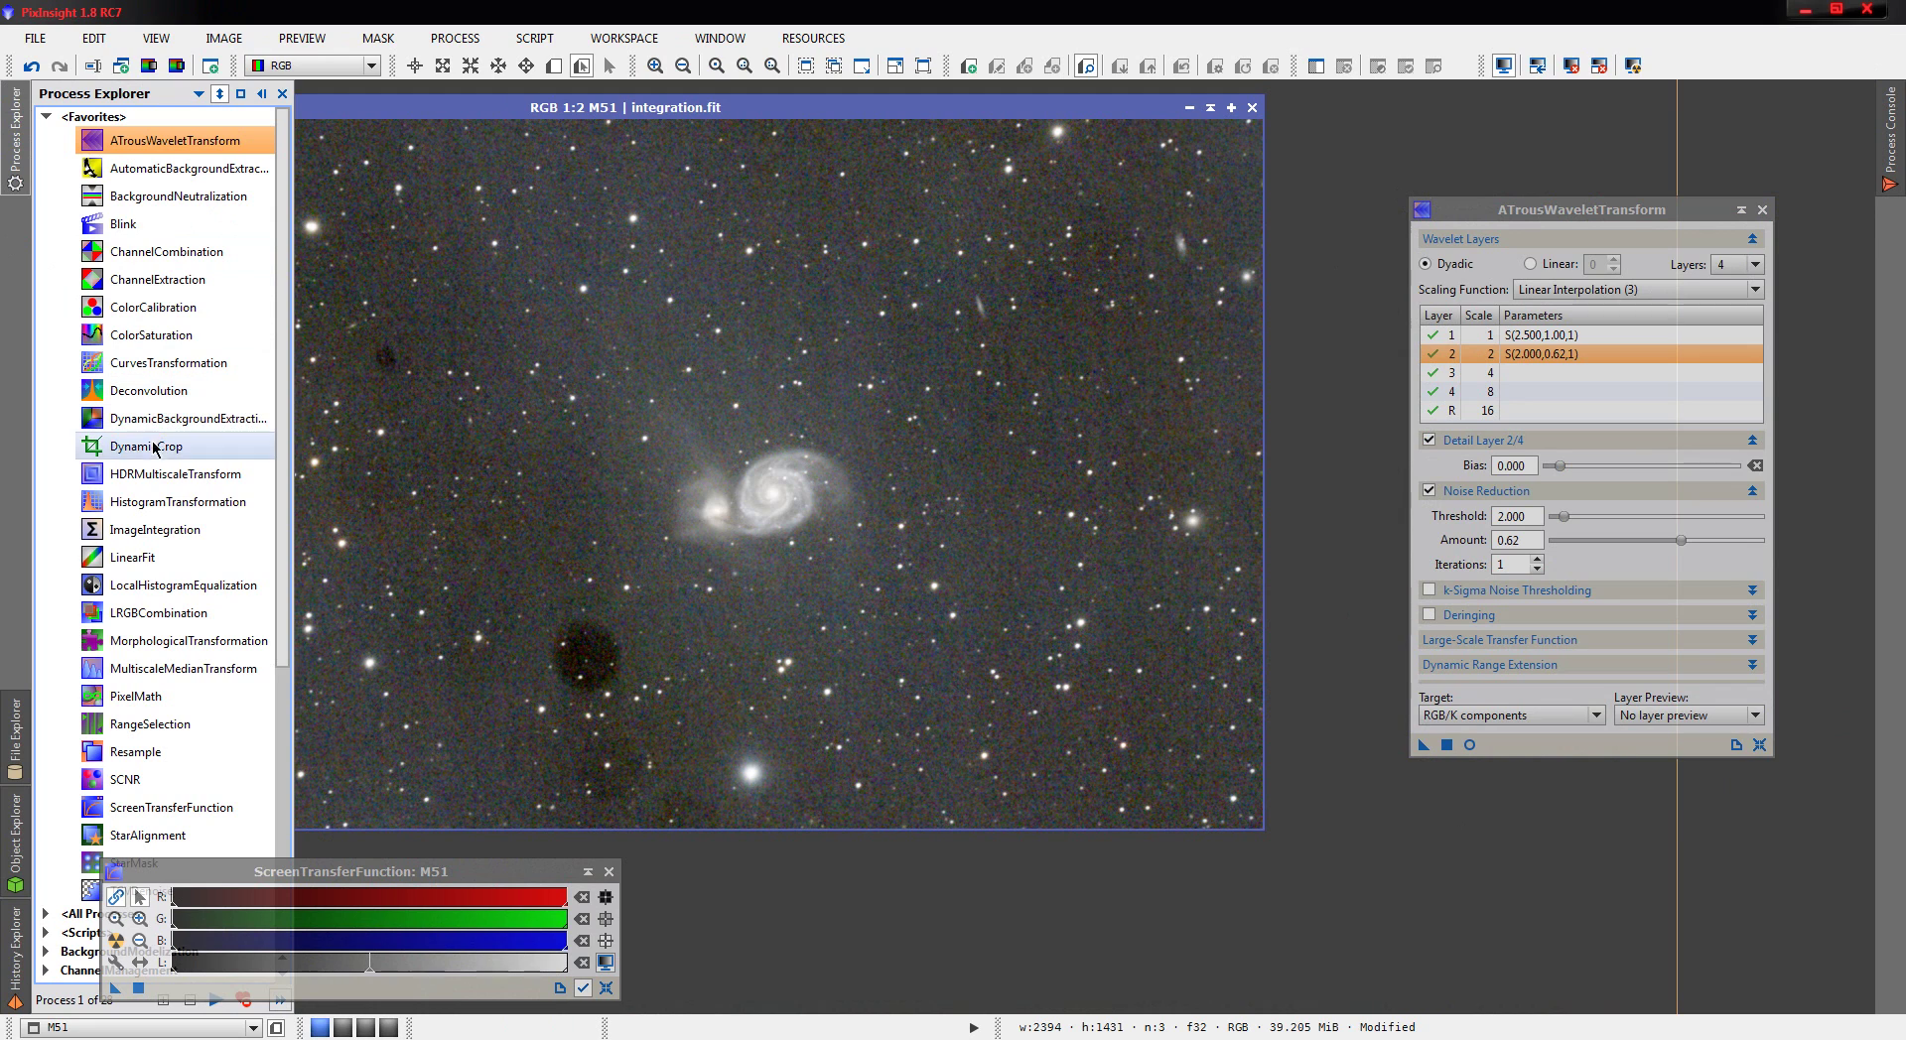
double_click(159, 503)
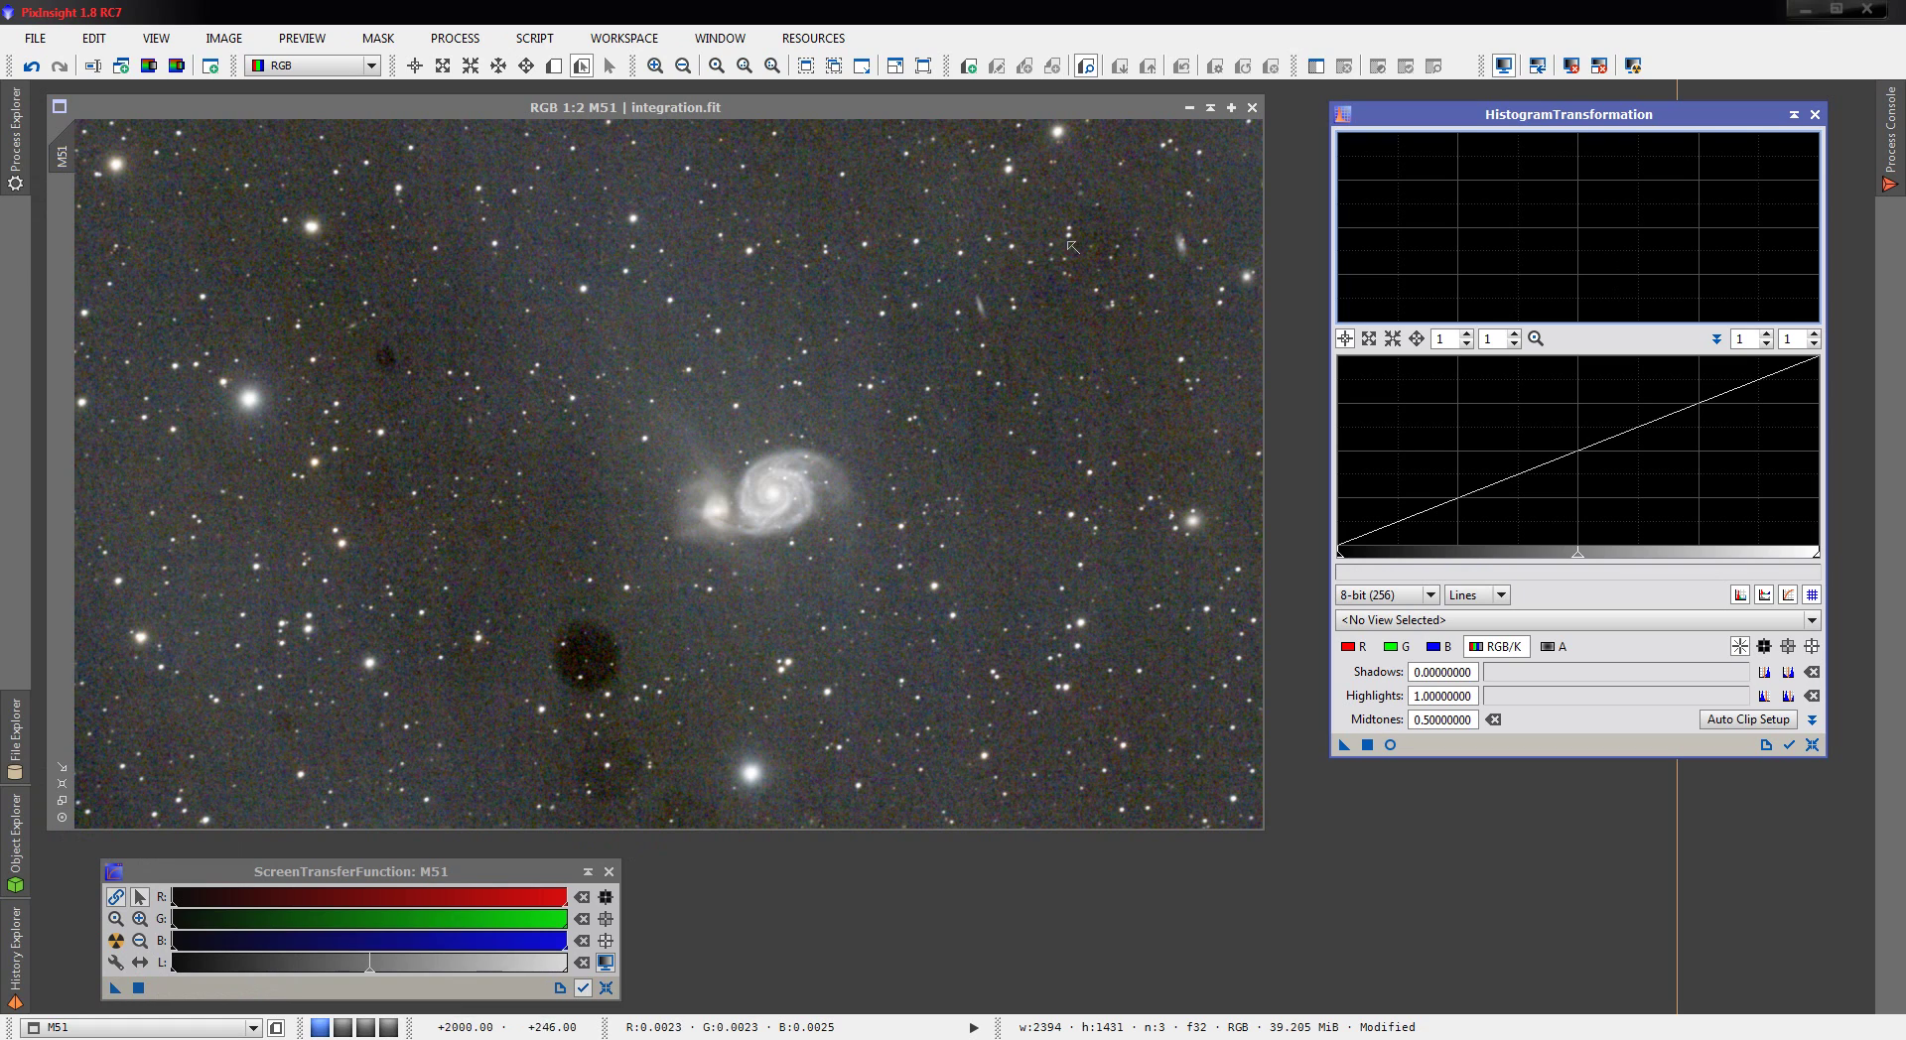
left_click(605, 988)
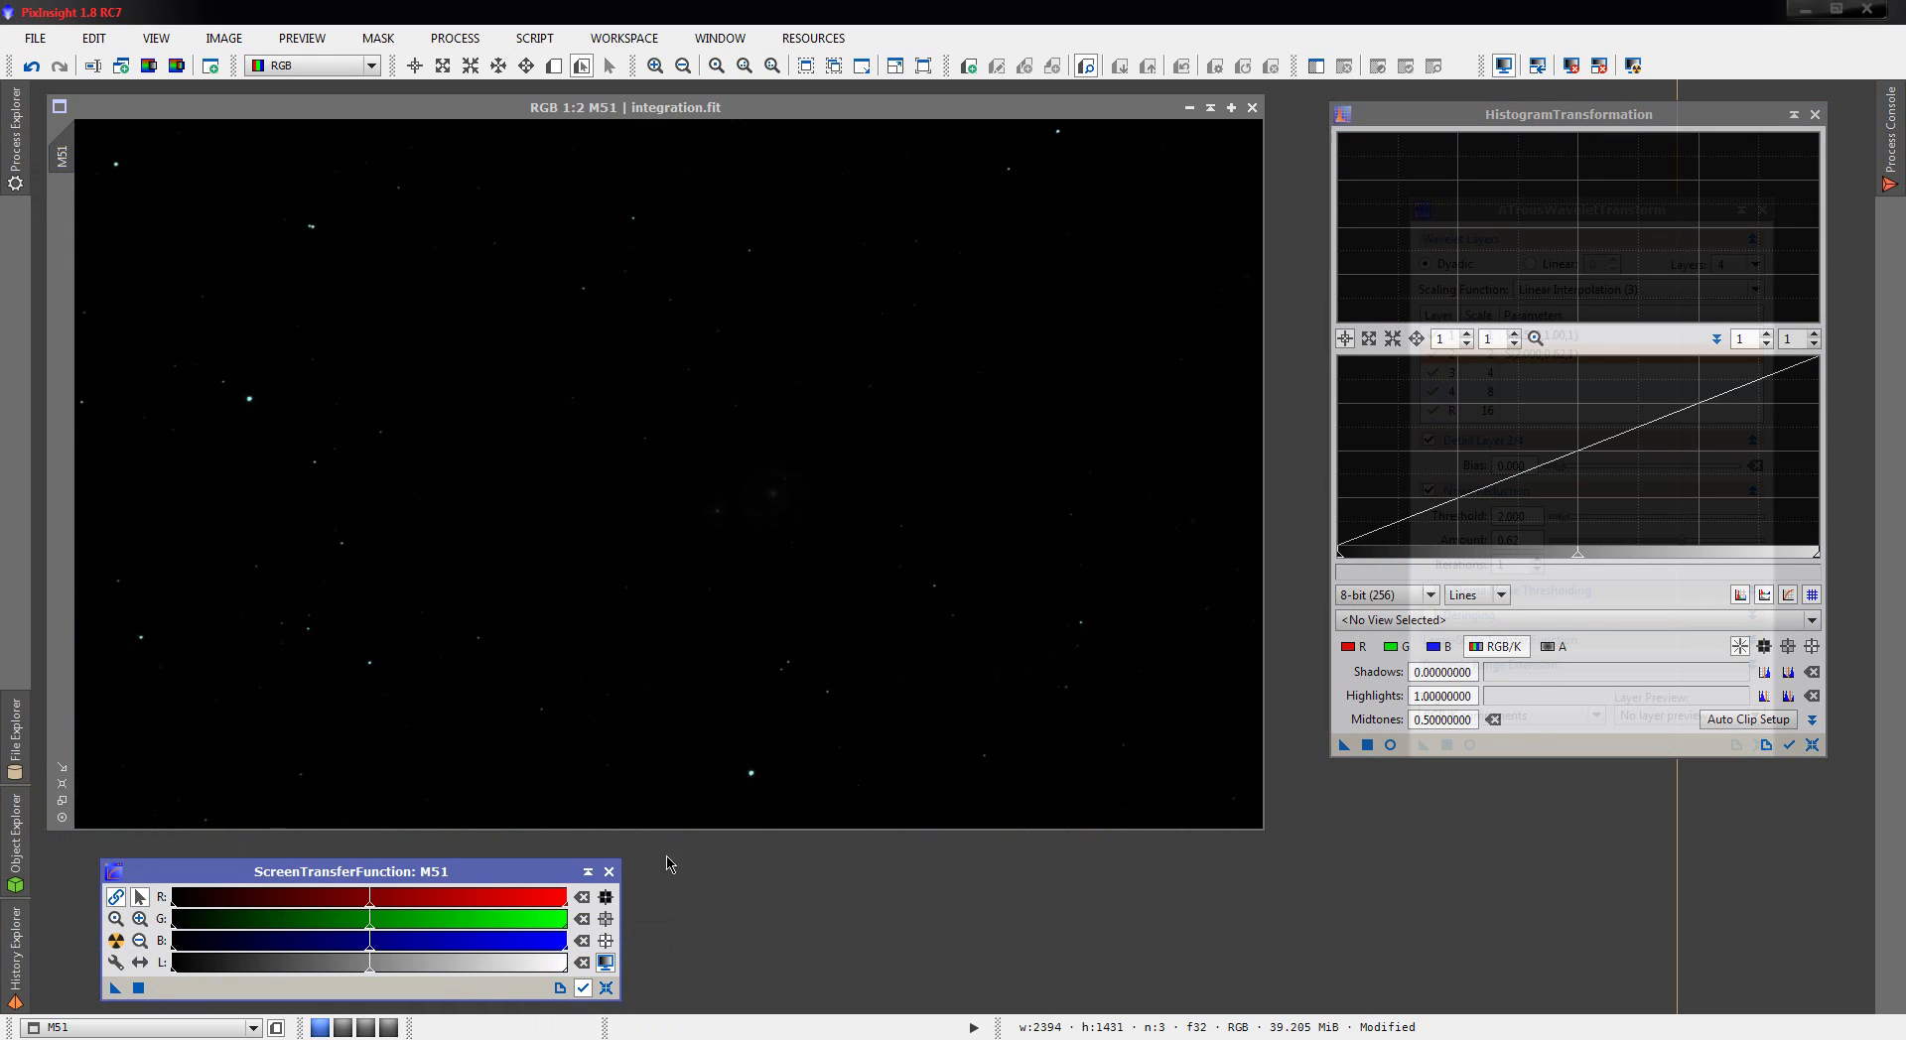
left_click(1390, 745)
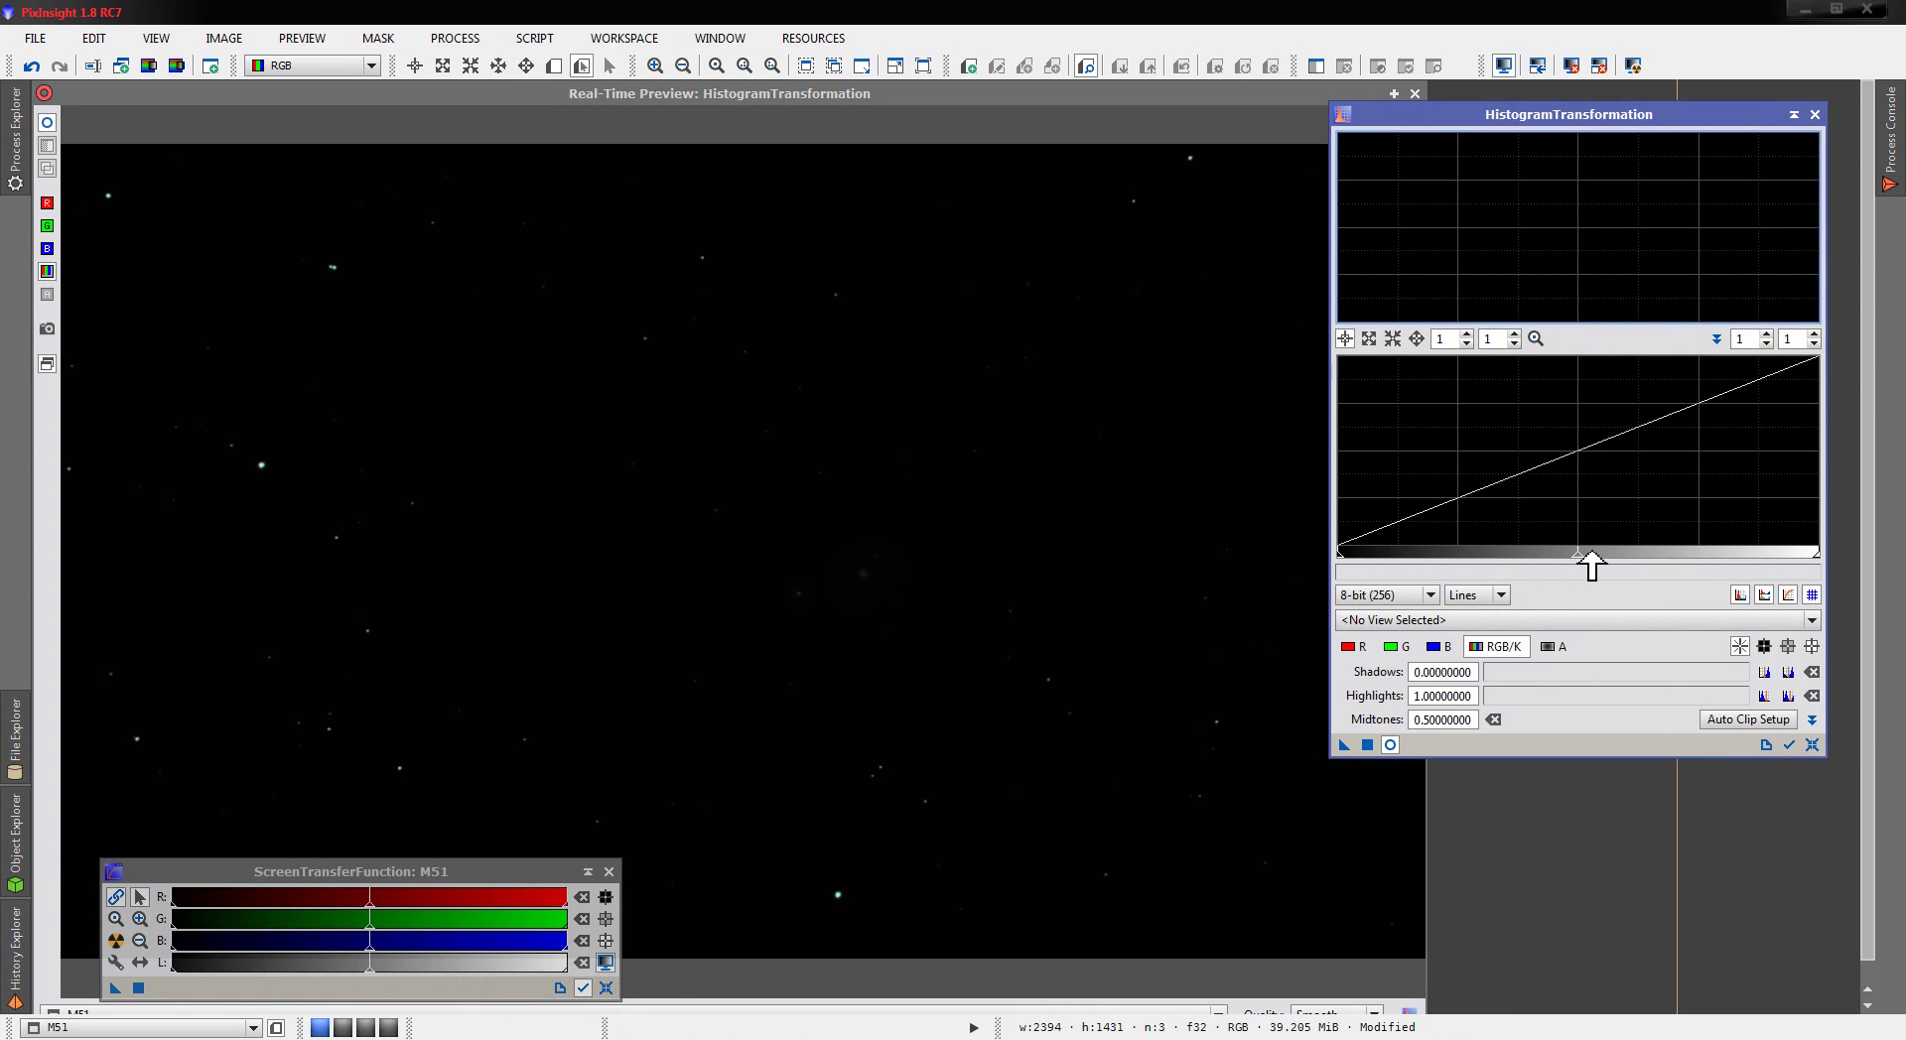
- Set the M51 histogram stretch to shadows 0.00194249 and midtones 0.00810193 in the preview
left_click(1791, 745)
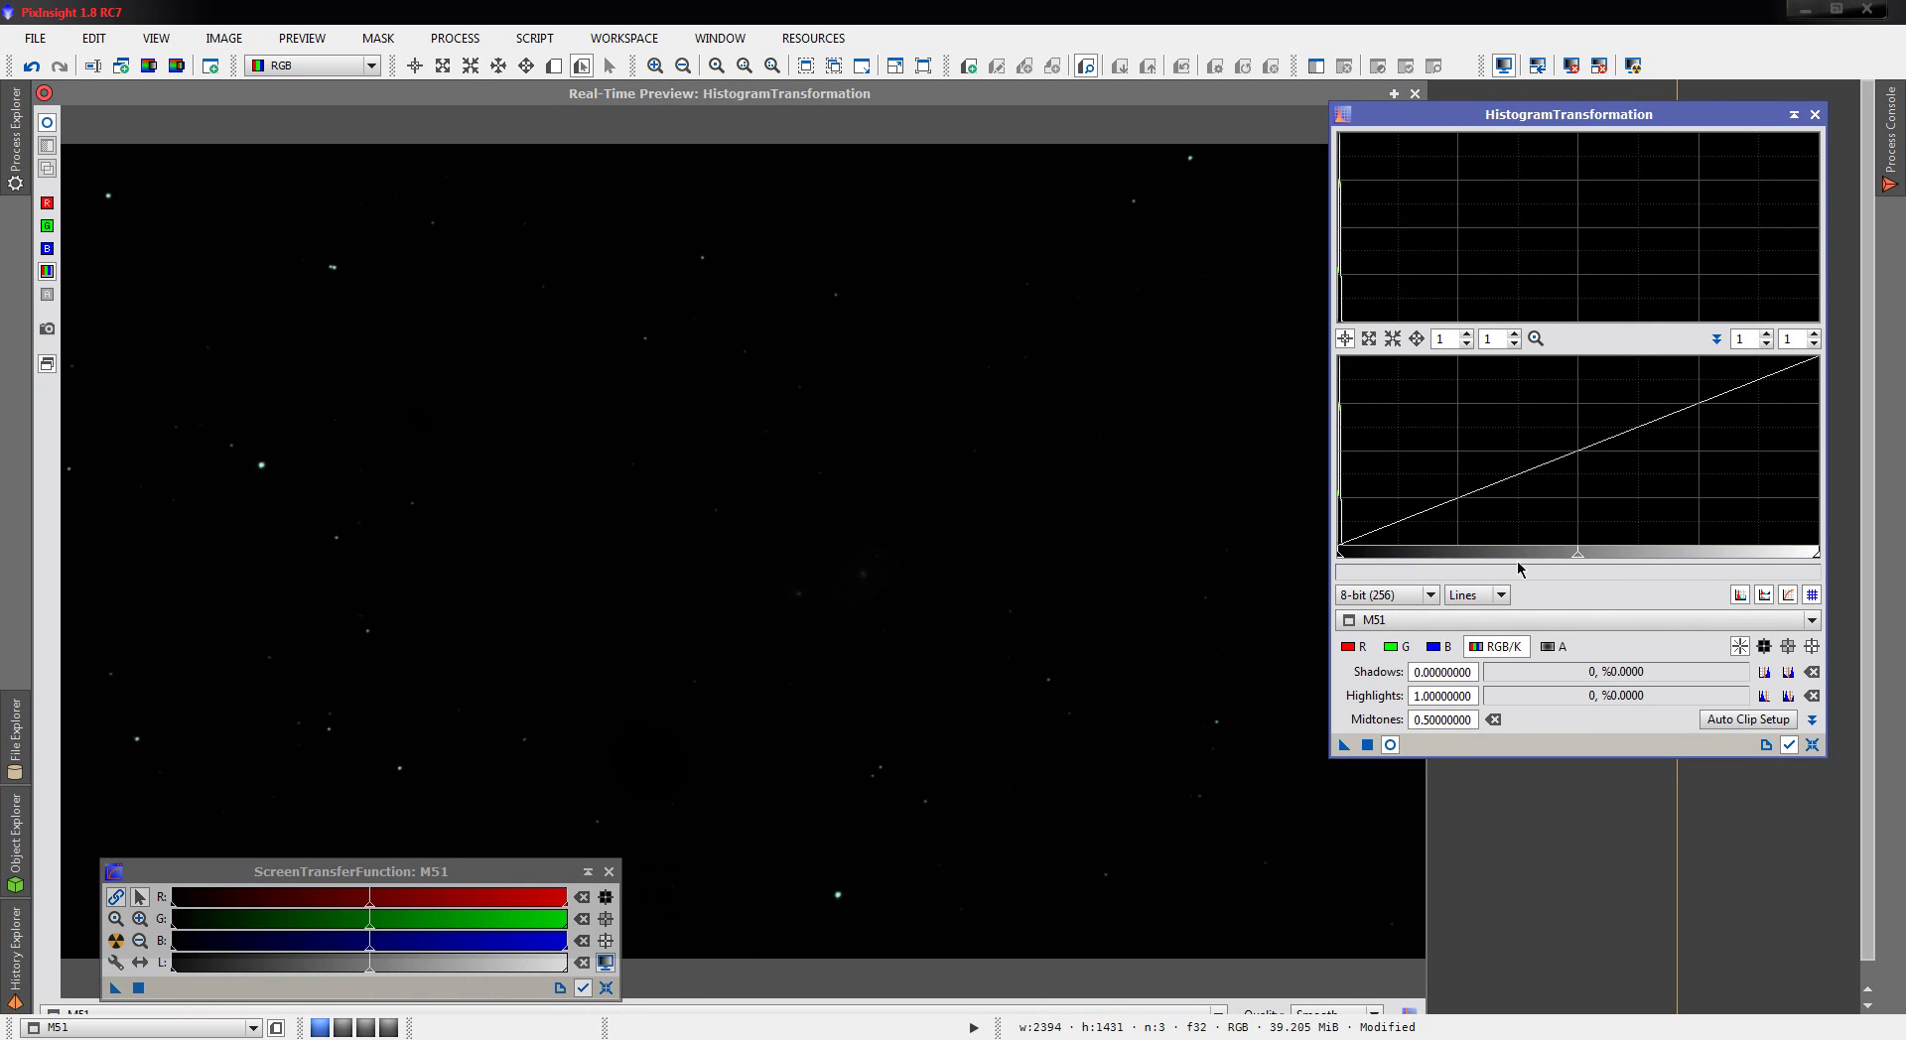
left_click_drag(1585, 558, 1354, 552)
scroll(1355, 536, "up", 14)
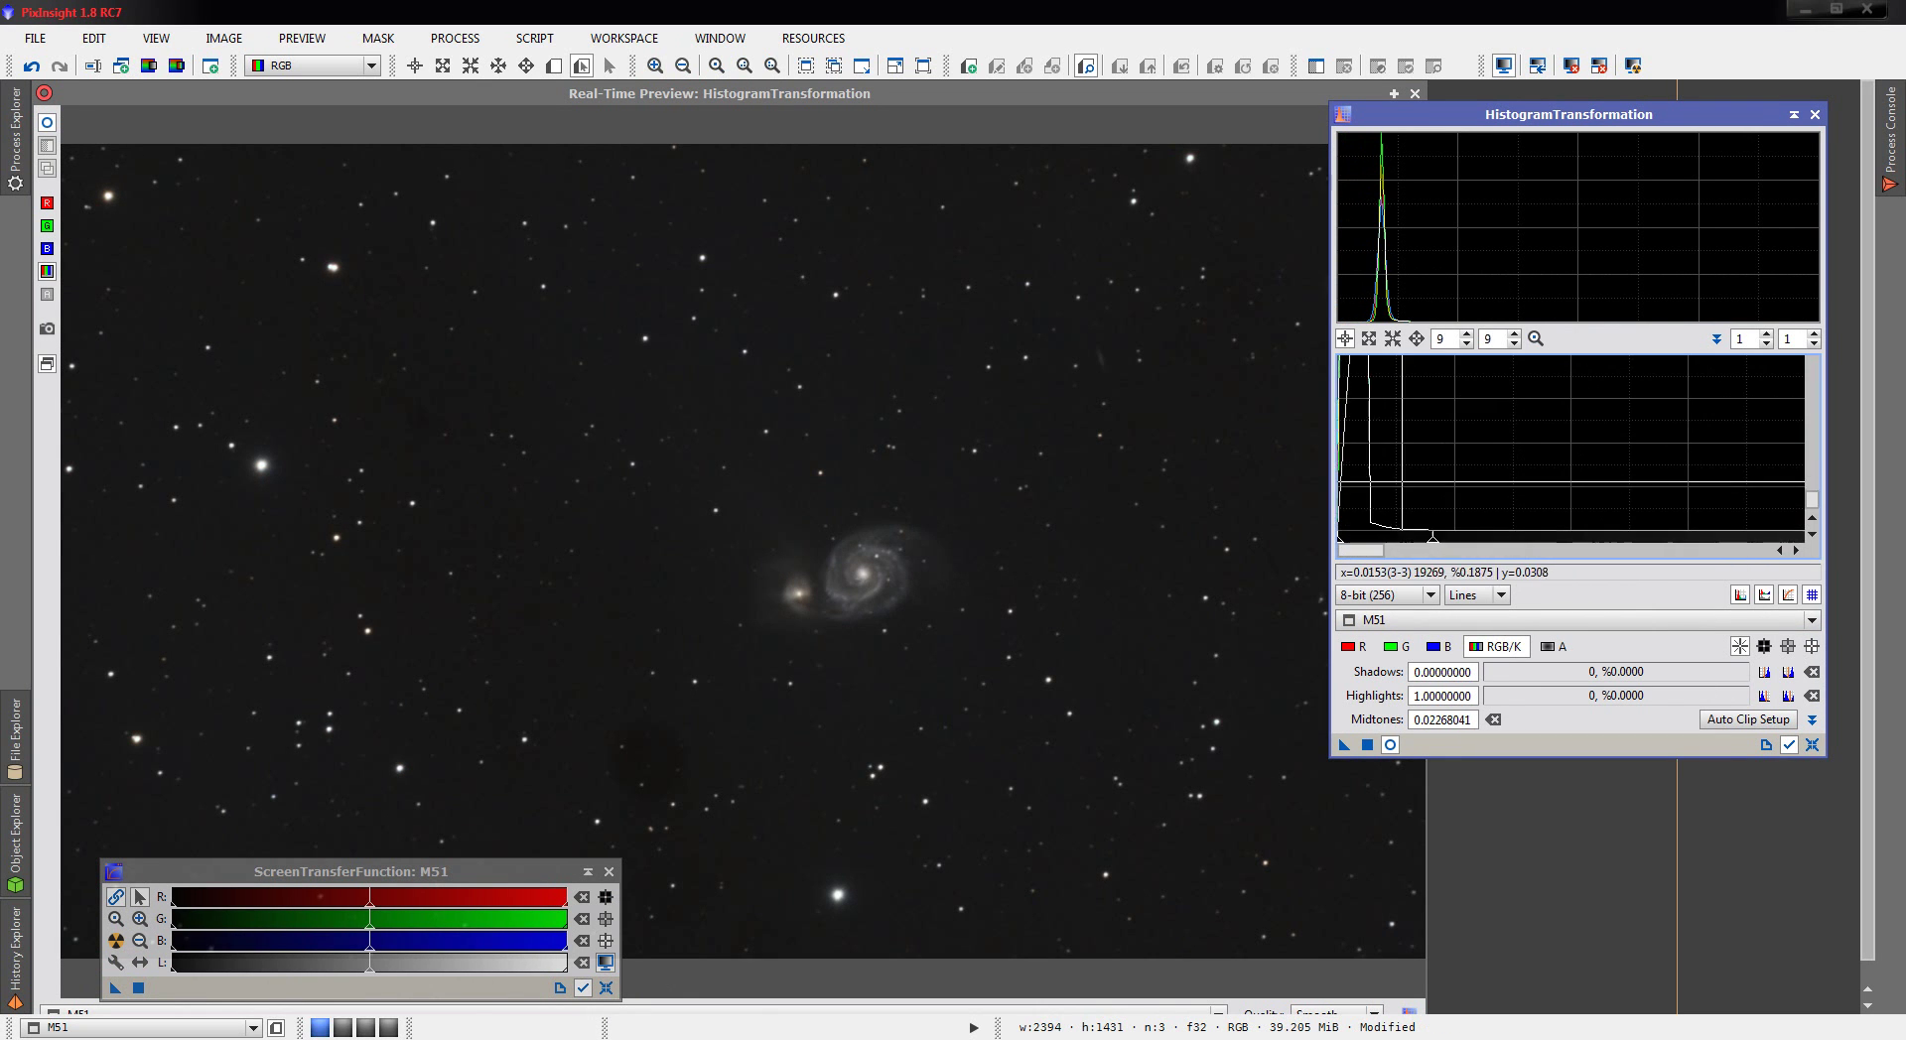
scroll(1453, 476, "up", 20)
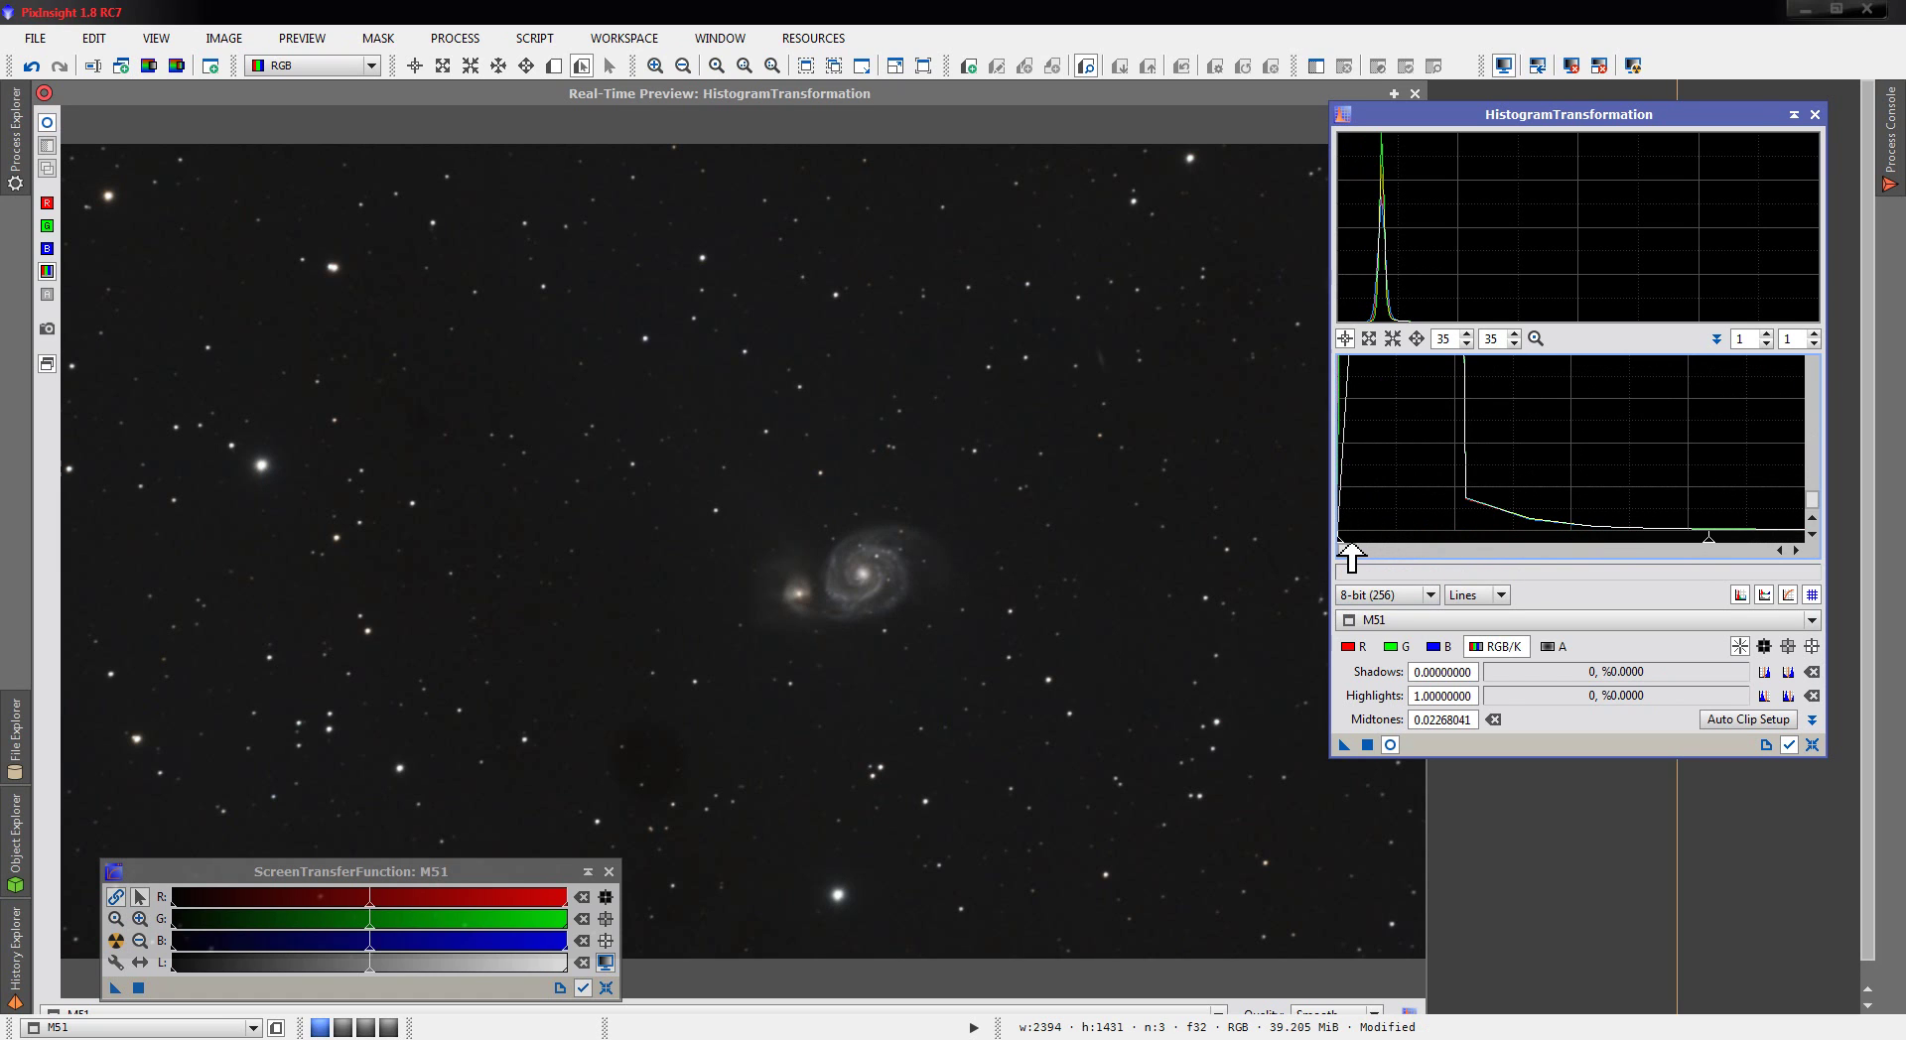
left_click_drag(1708, 541, 1478, 540)
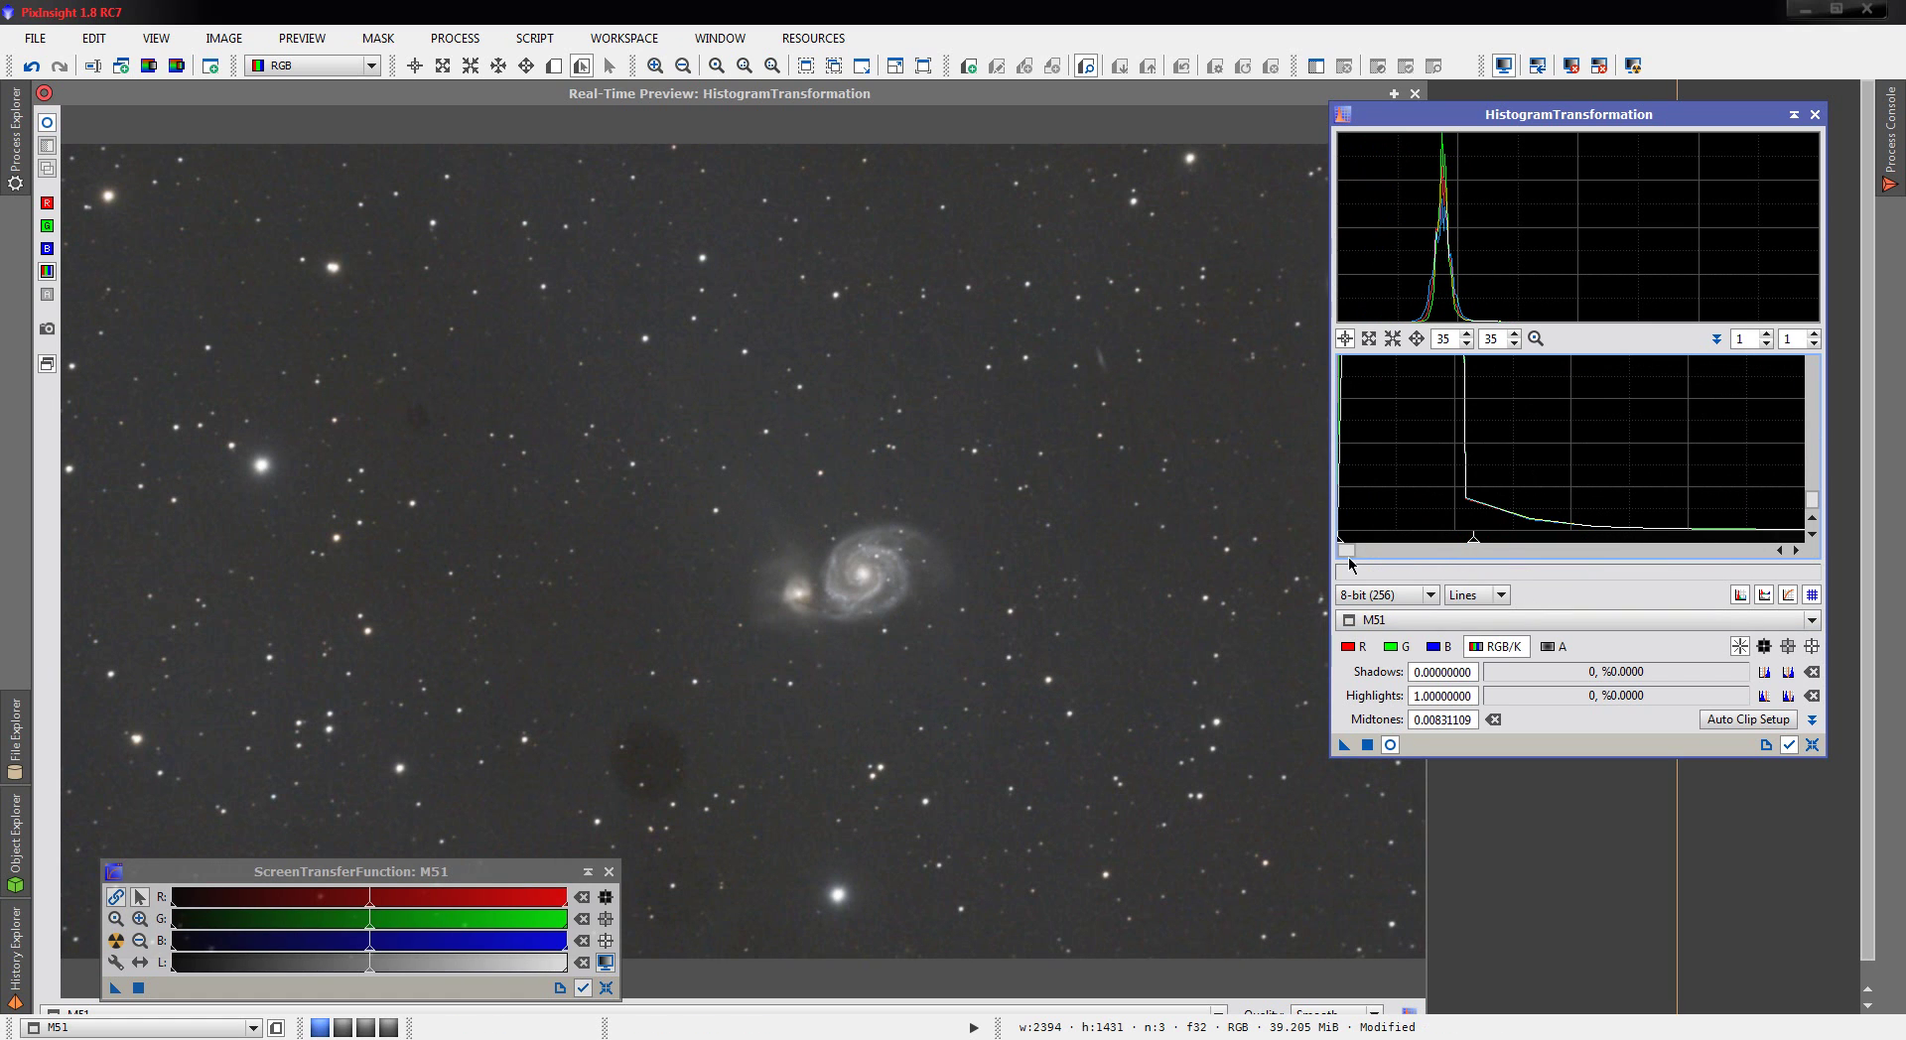
left_click_drag(1345, 544, 1378, 541)
scroll(1456, 516, "up", 2)
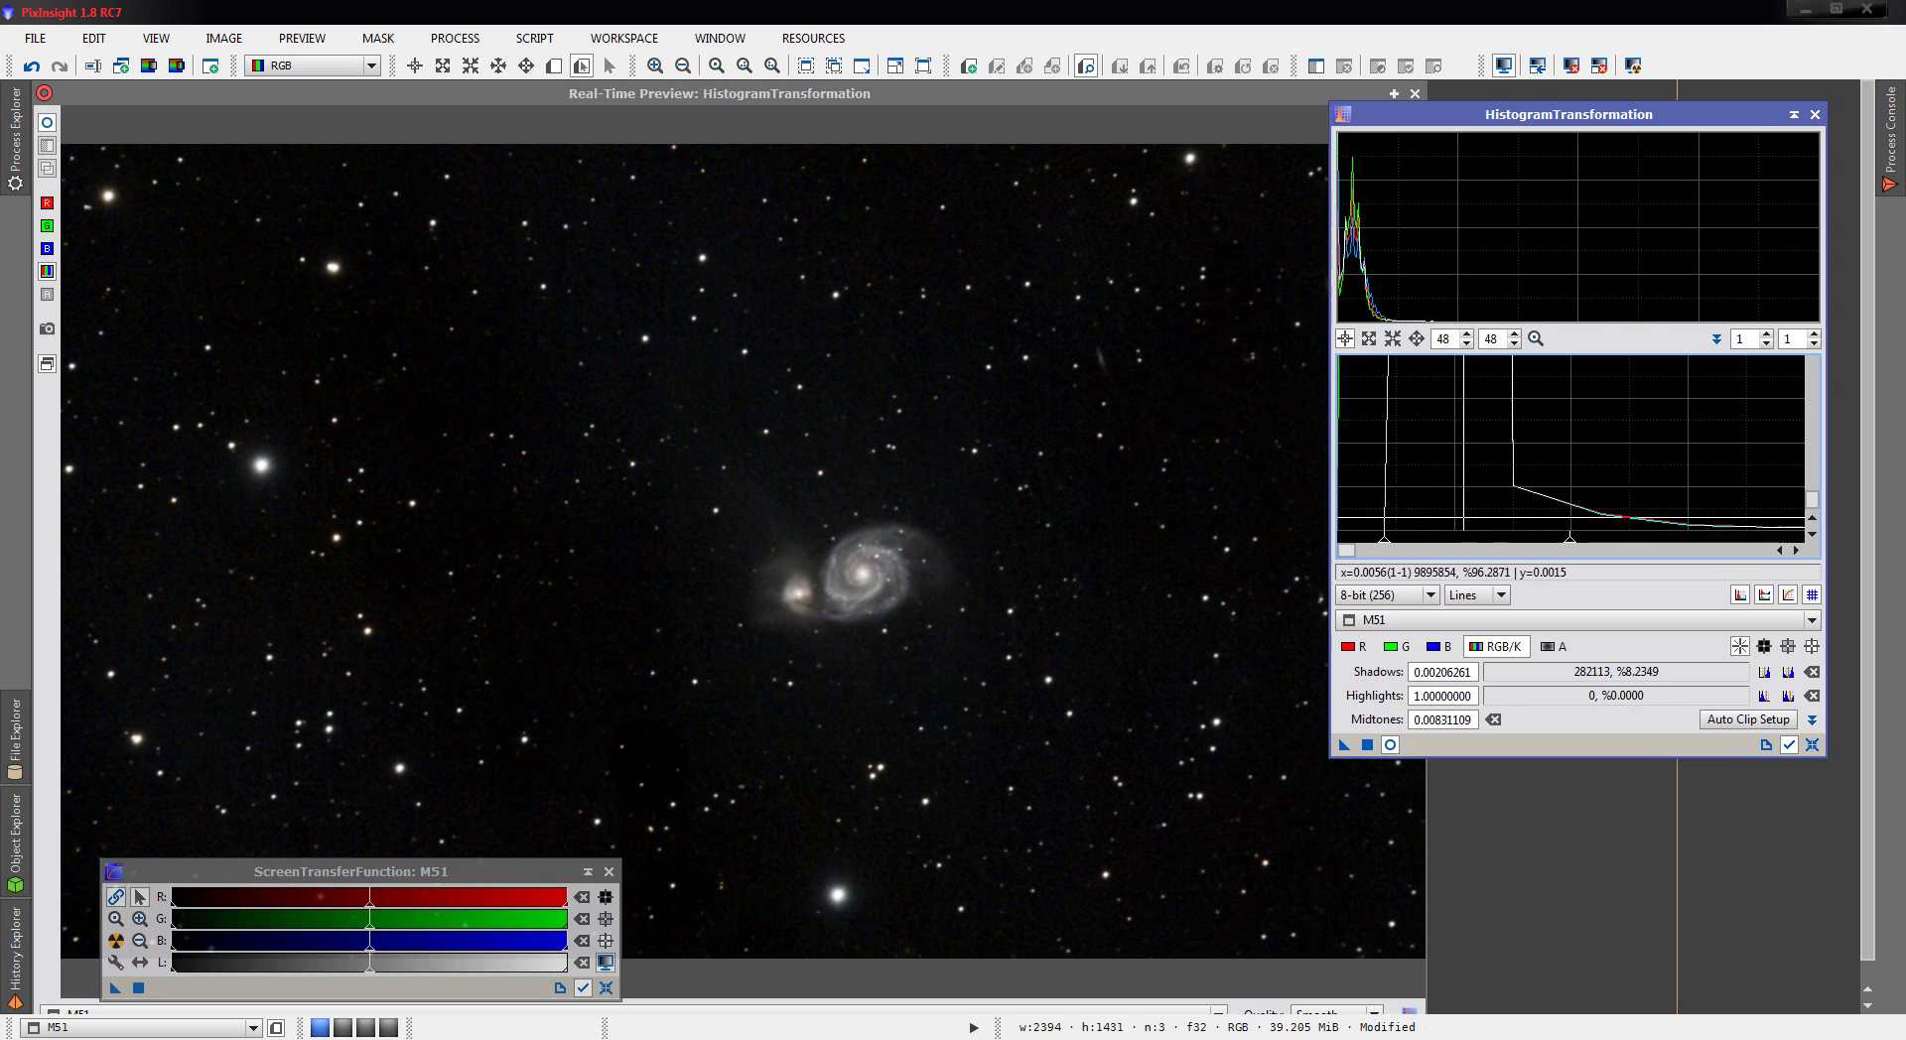
scroll(1455, 516, "up", 3)
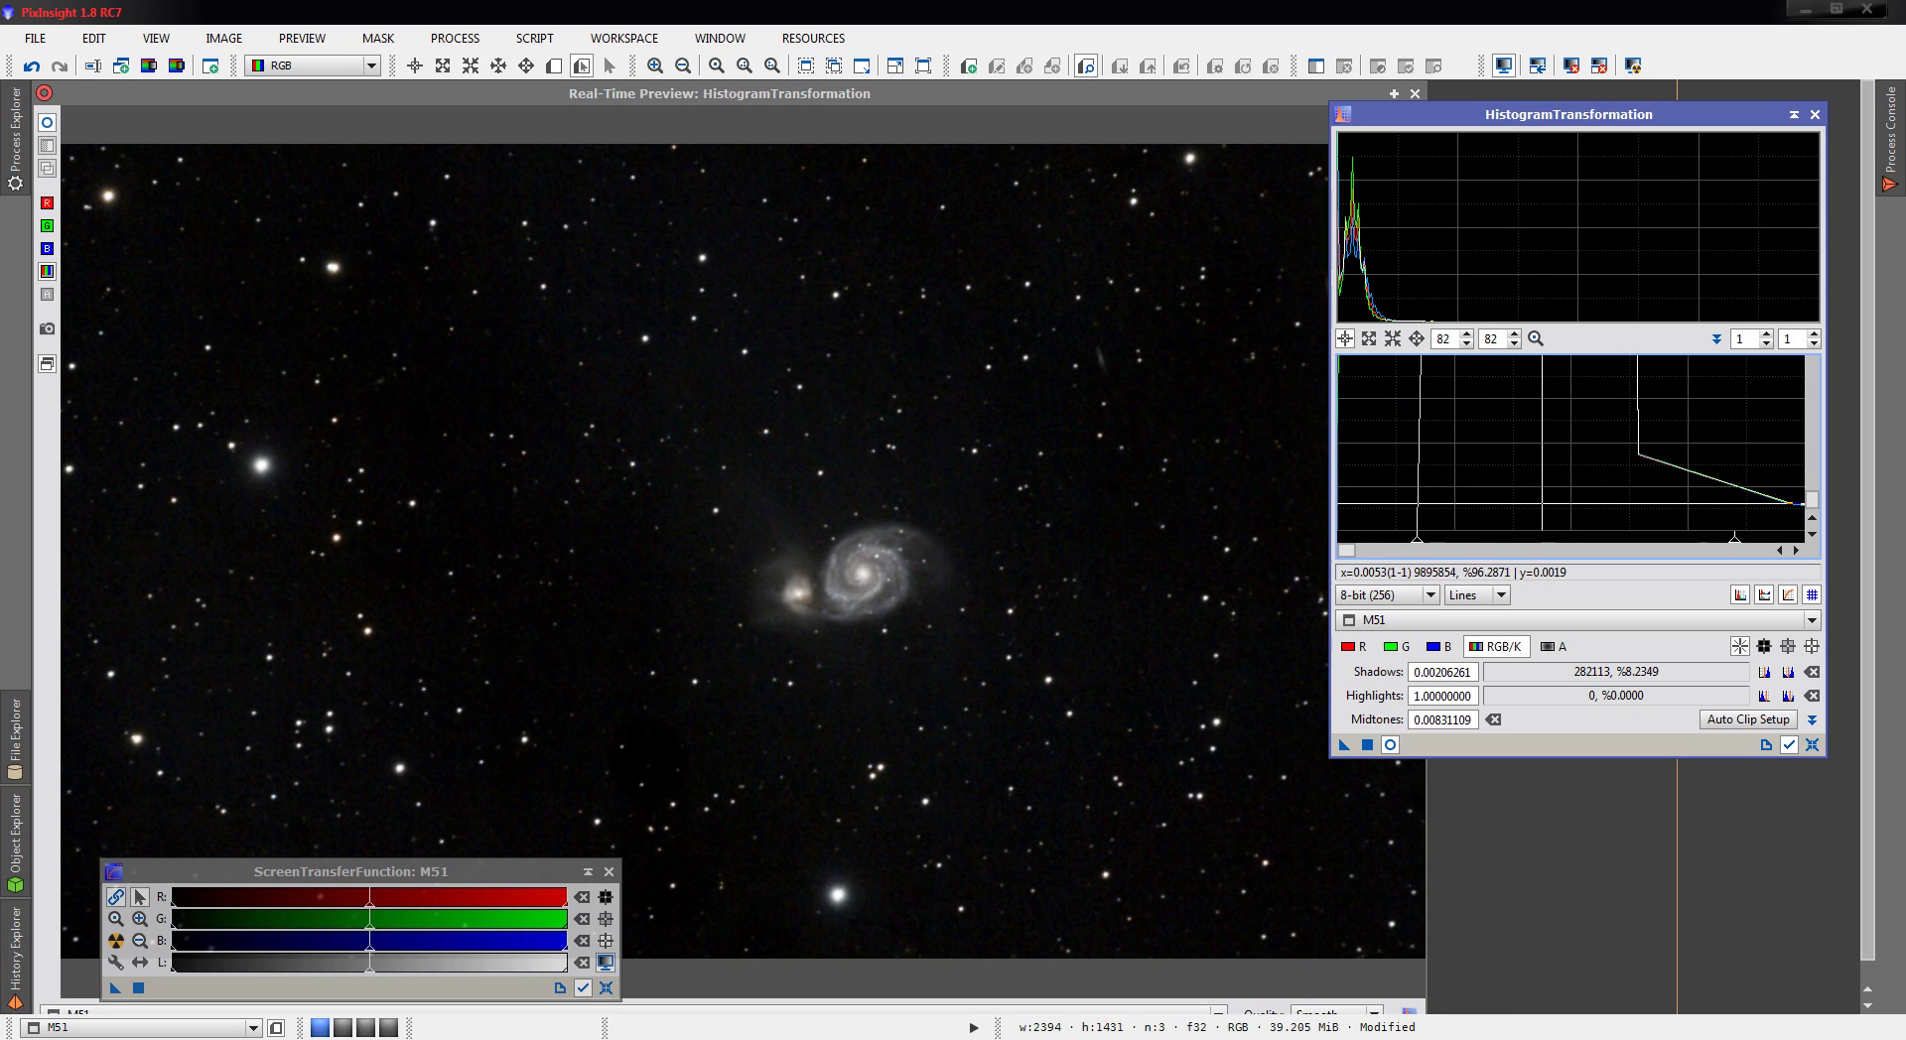
scroll(1455, 516, "up", 1)
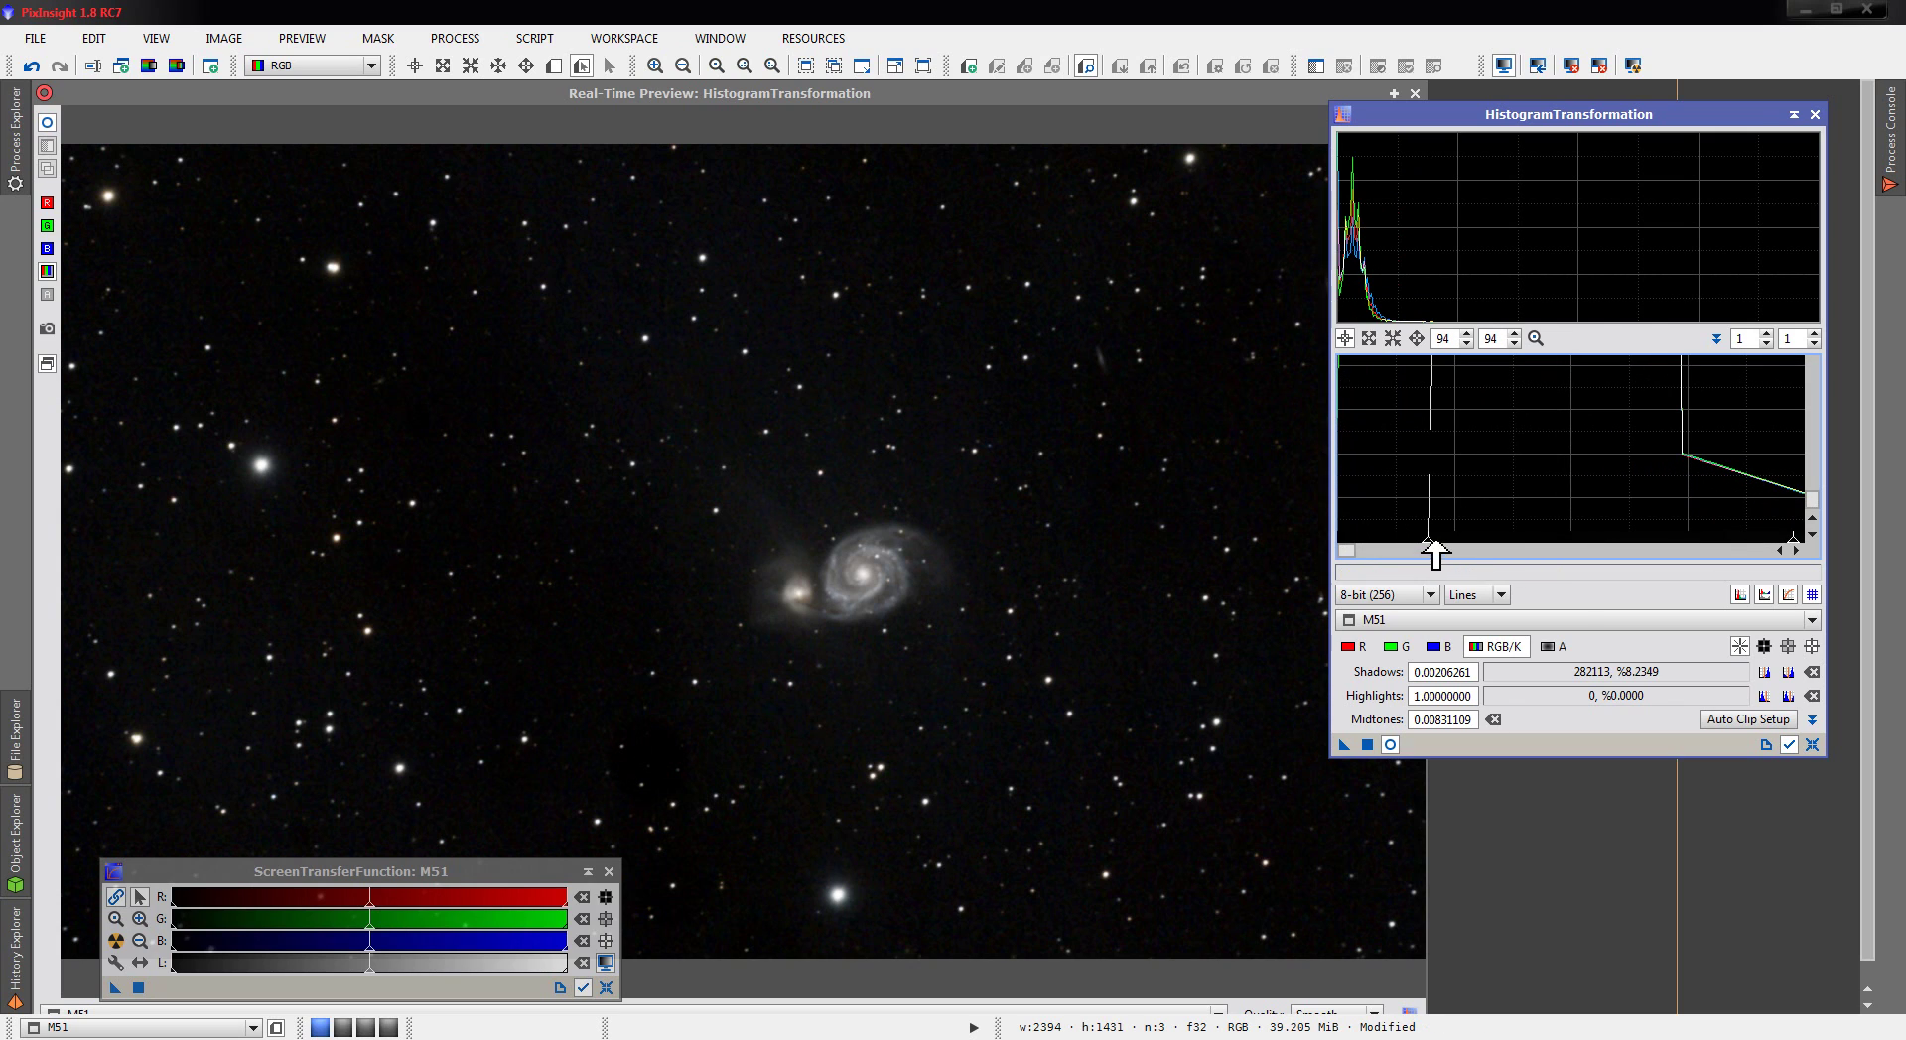
left_click_drag(1435, 541, 1426, 541)
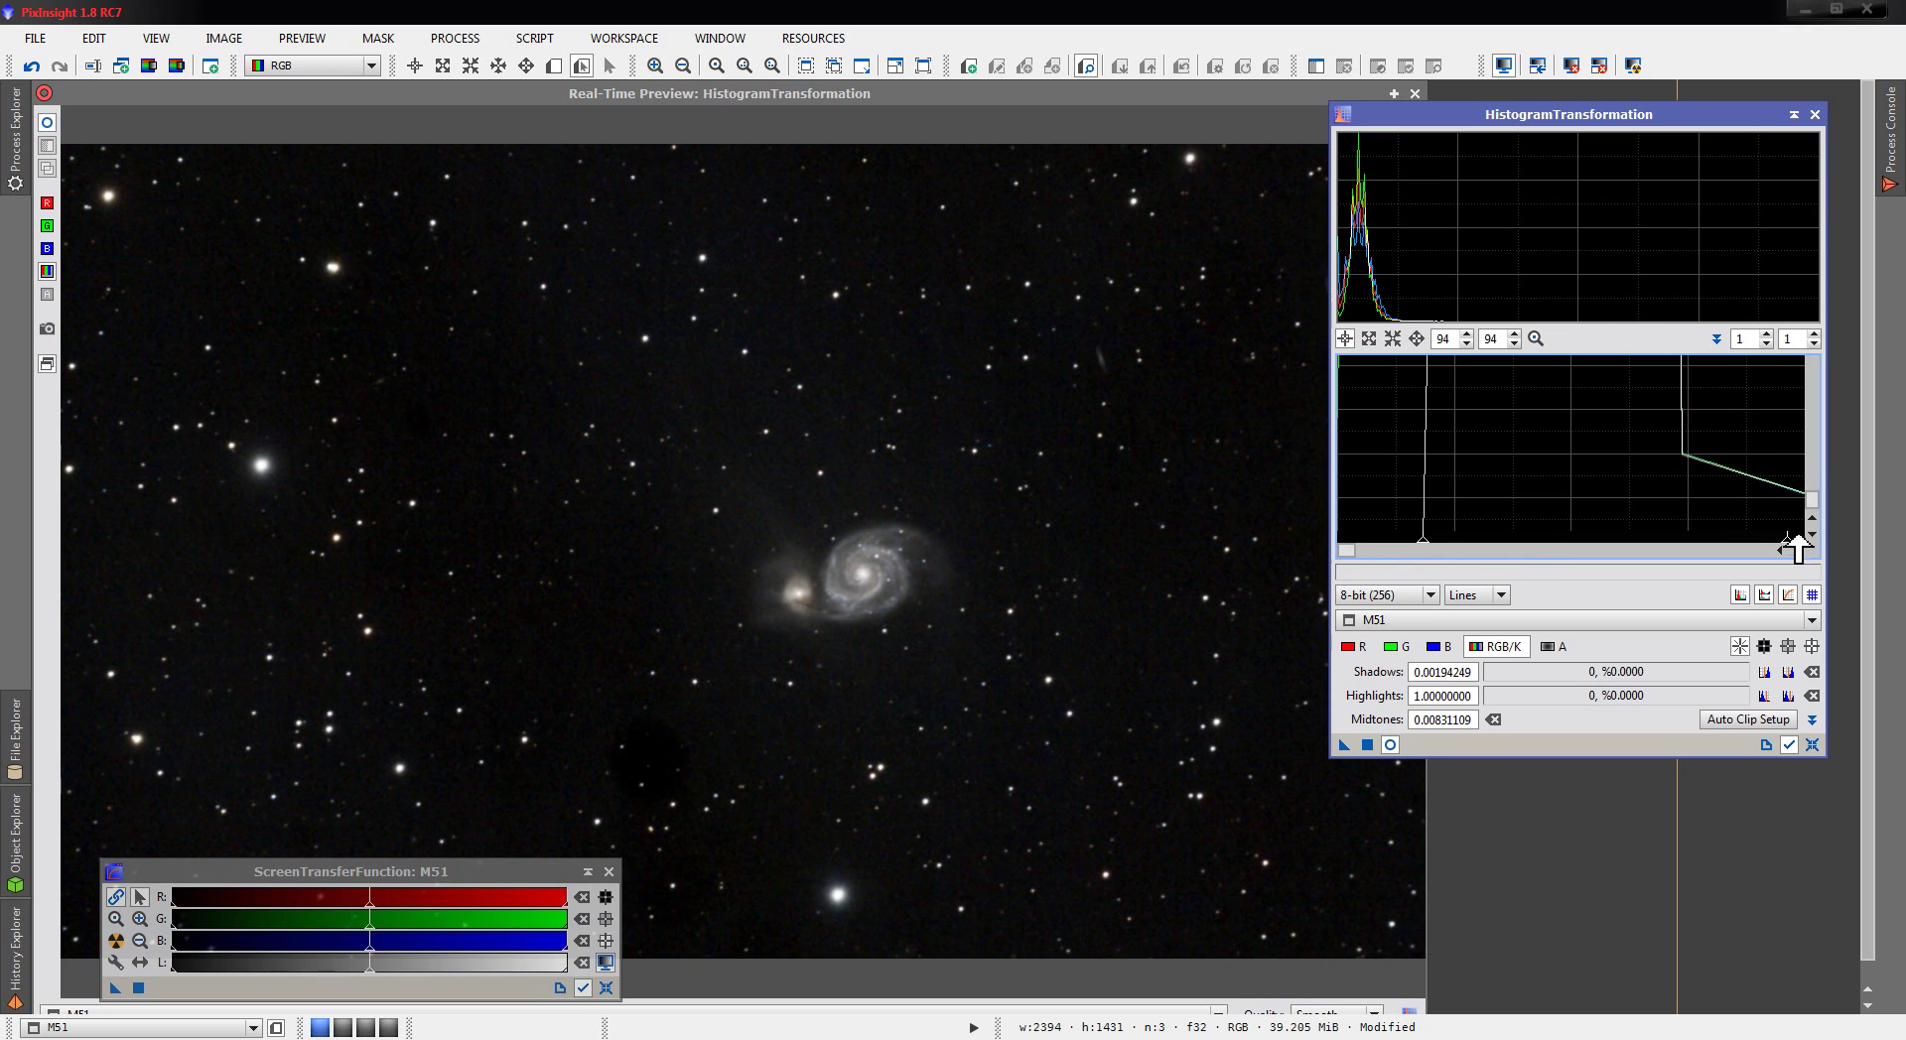
left_click_drag(1792, 546, 1783, 549)
- Close the live preview and apply the HistogramTransformation stretch permanently to M51
left_click(1415, 93)
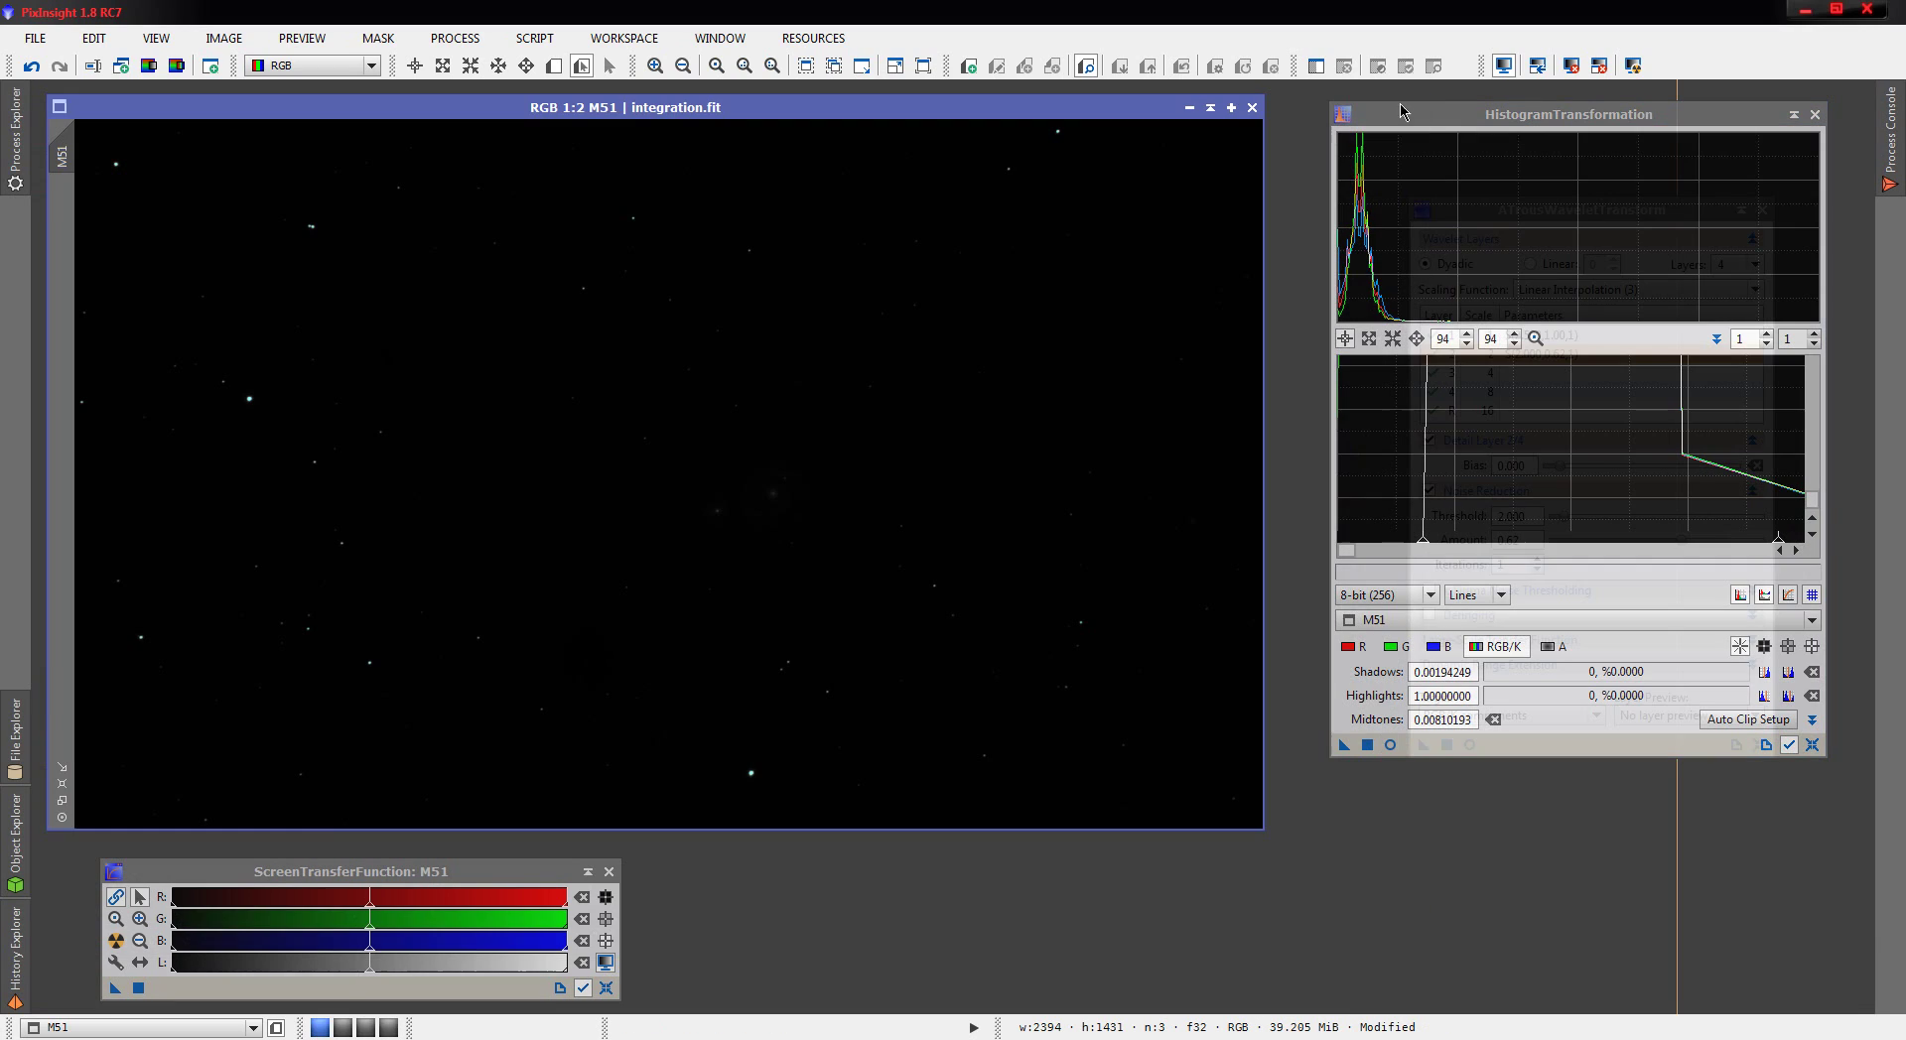
left_click_drag(1345, 744, 659, 506)
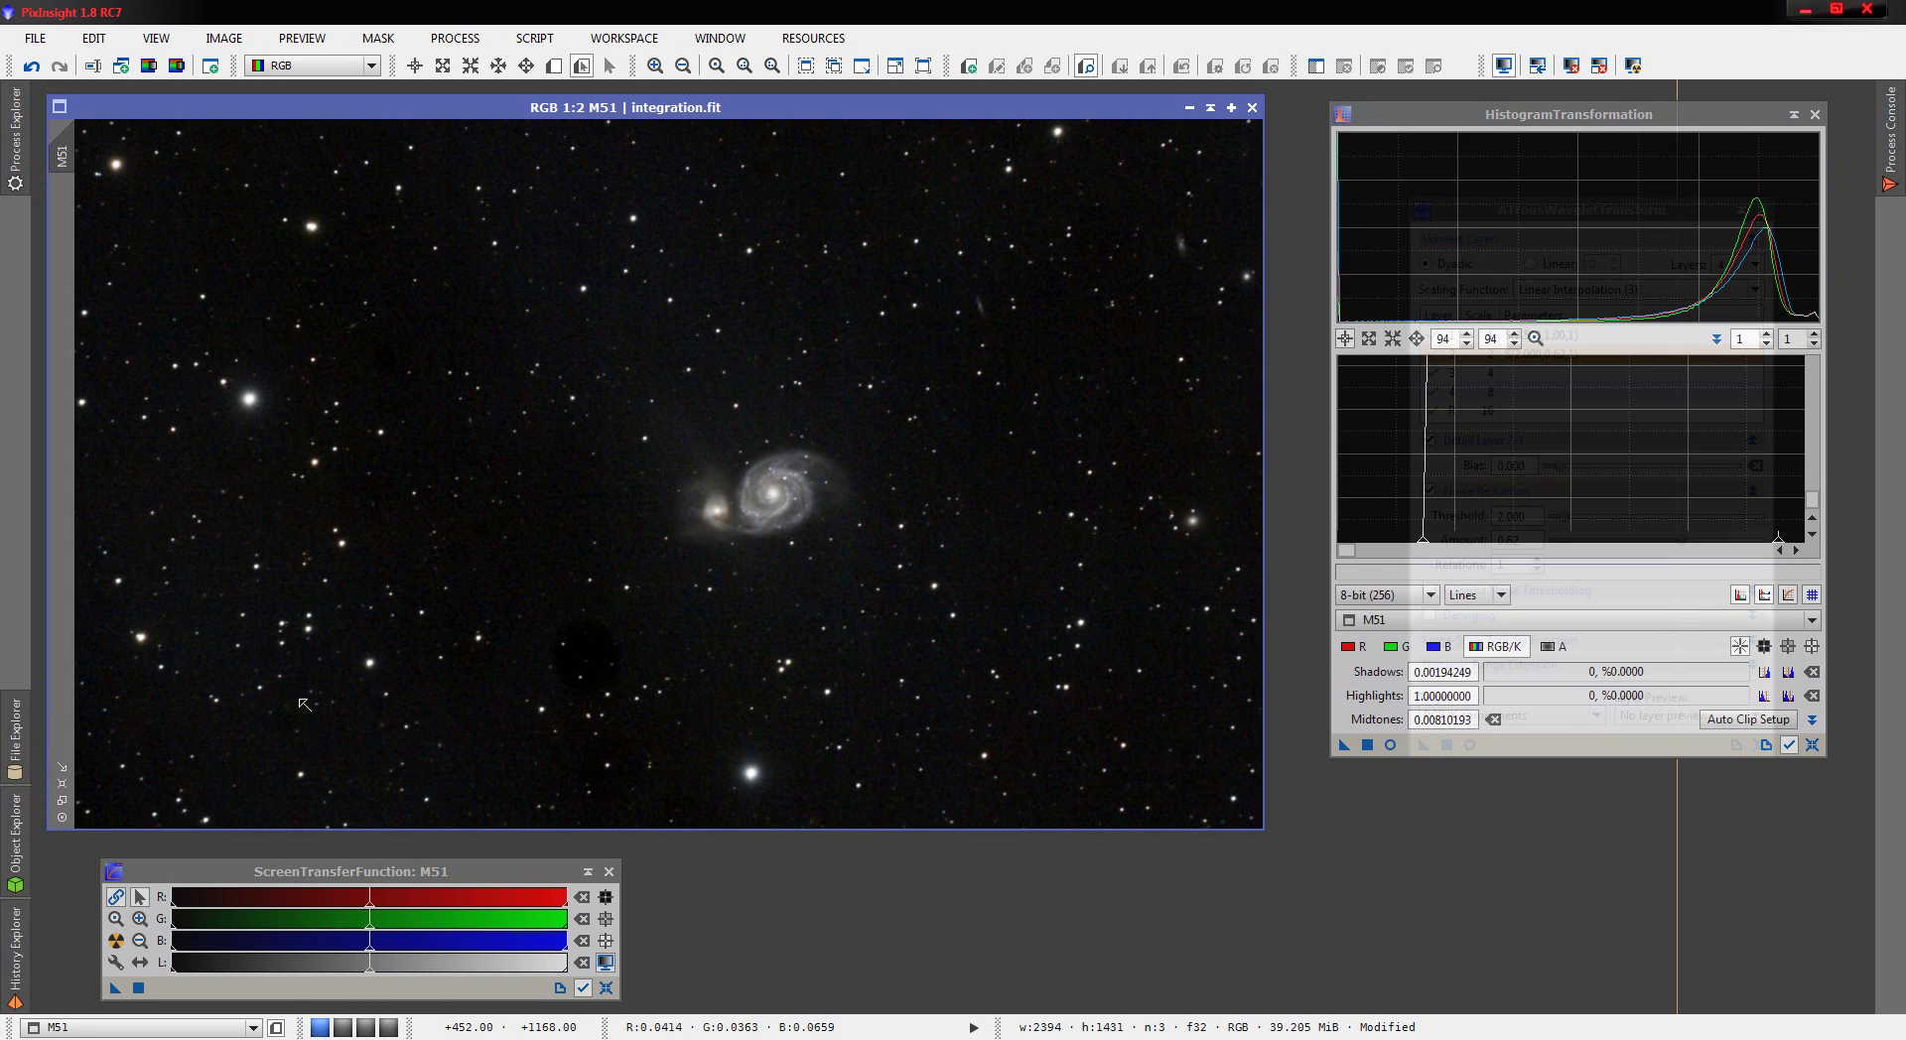
- Collapse the histogram and wavelet tool windows and extract M51's CIE L* lightness as M51_L
left_click(1792, 114)
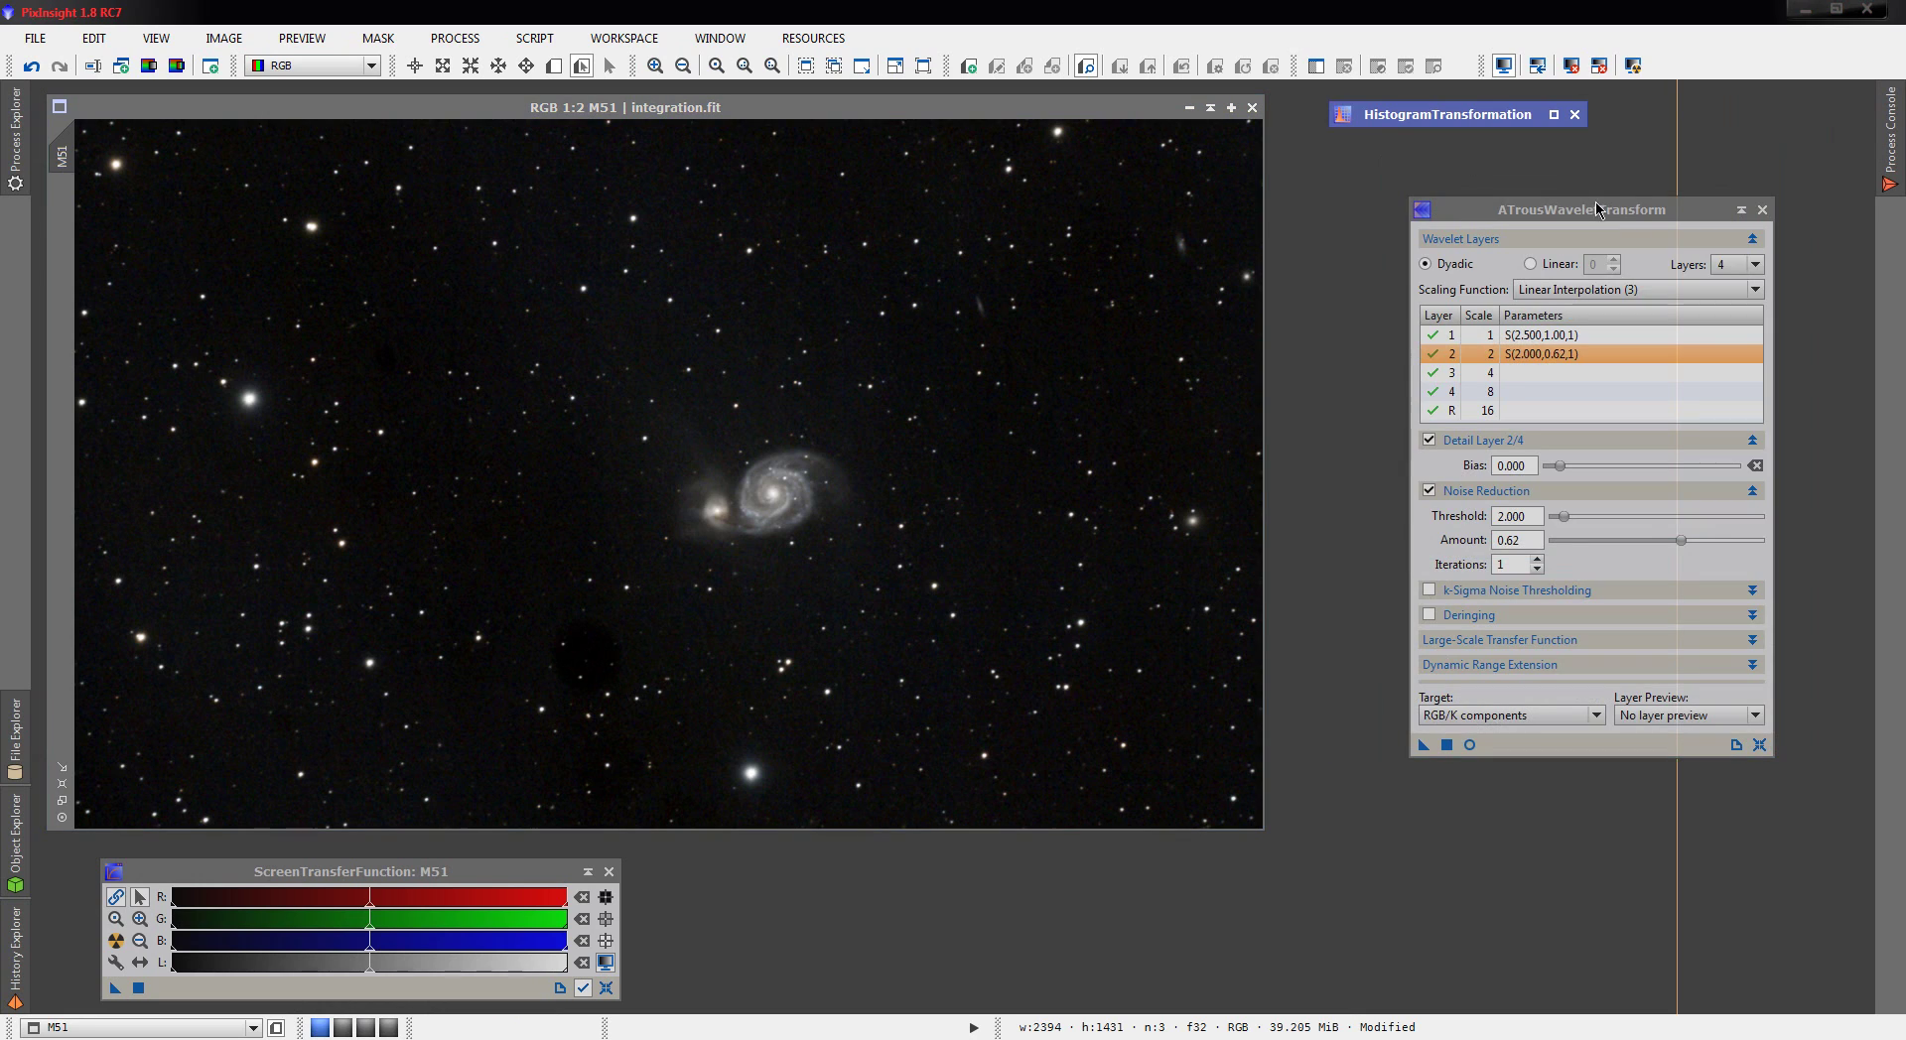
left_click(1742, 211)
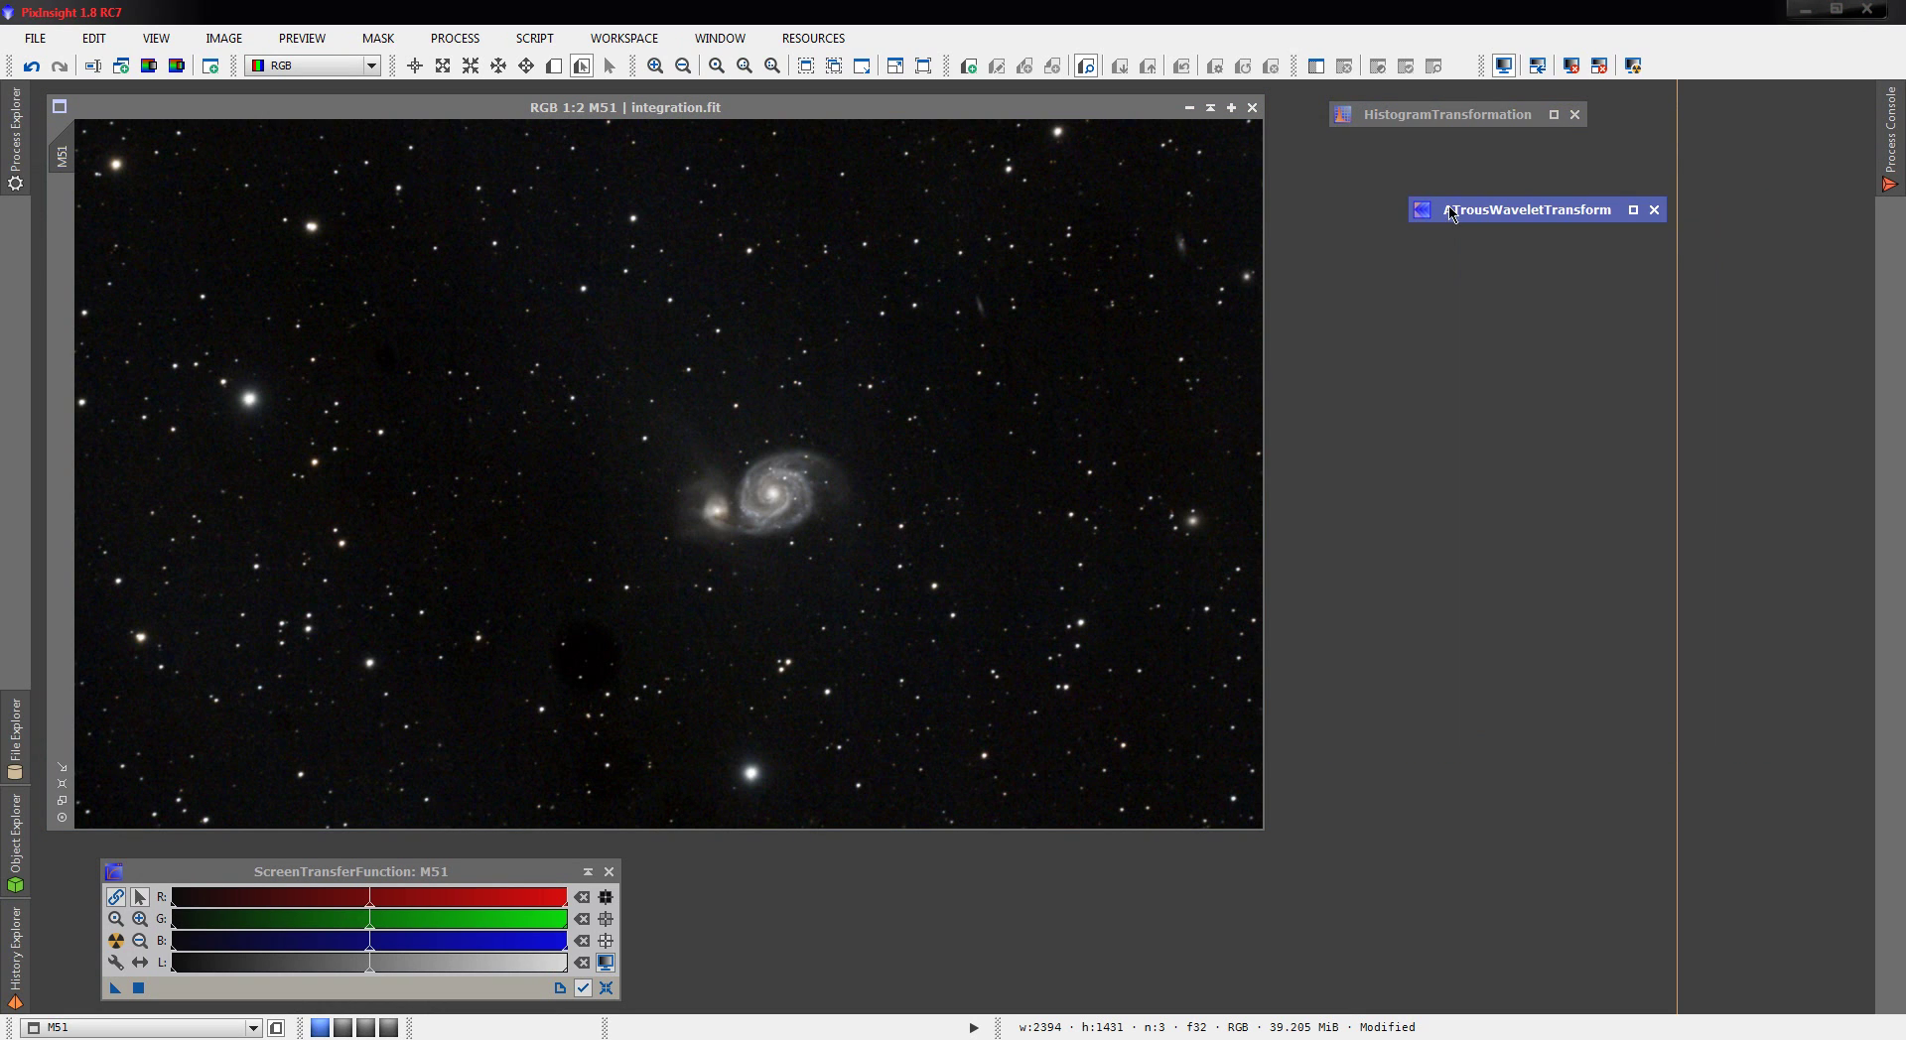
left_click_drag(682, 108, 679, 113)
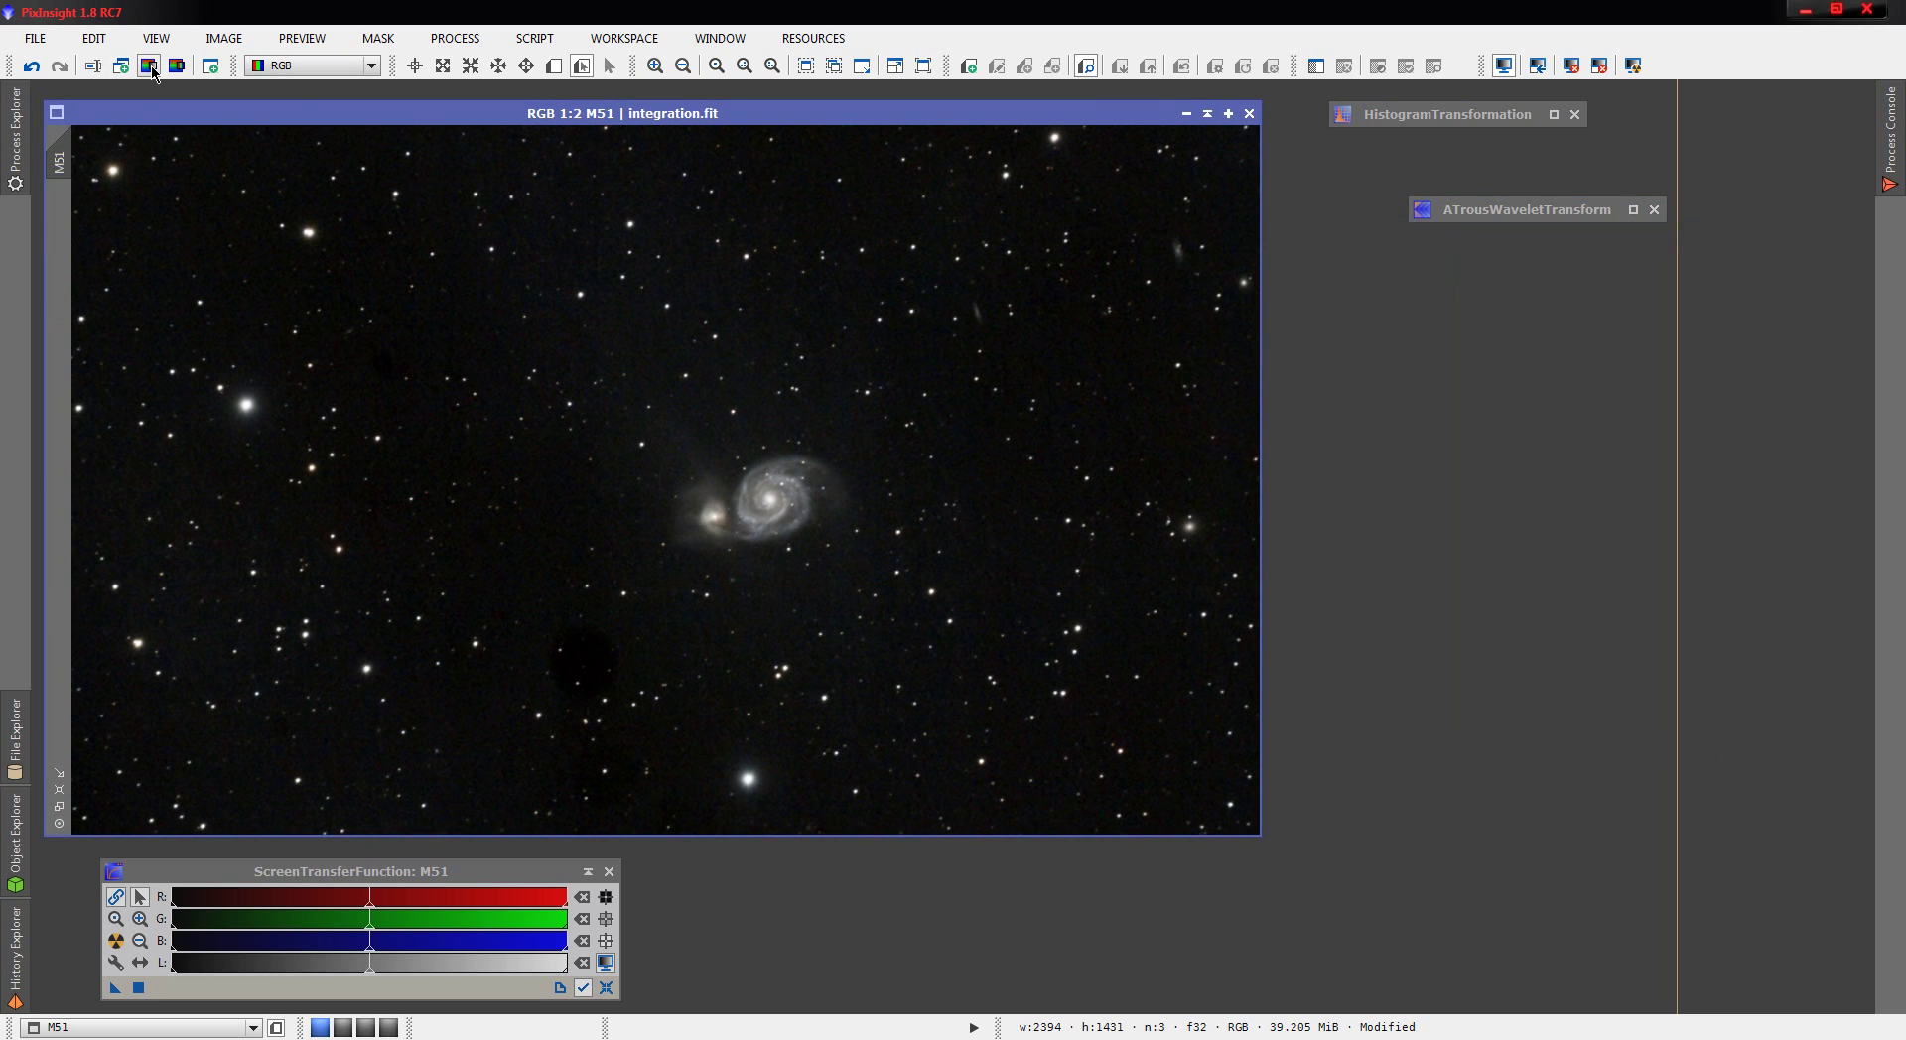
left_click(149, 67)
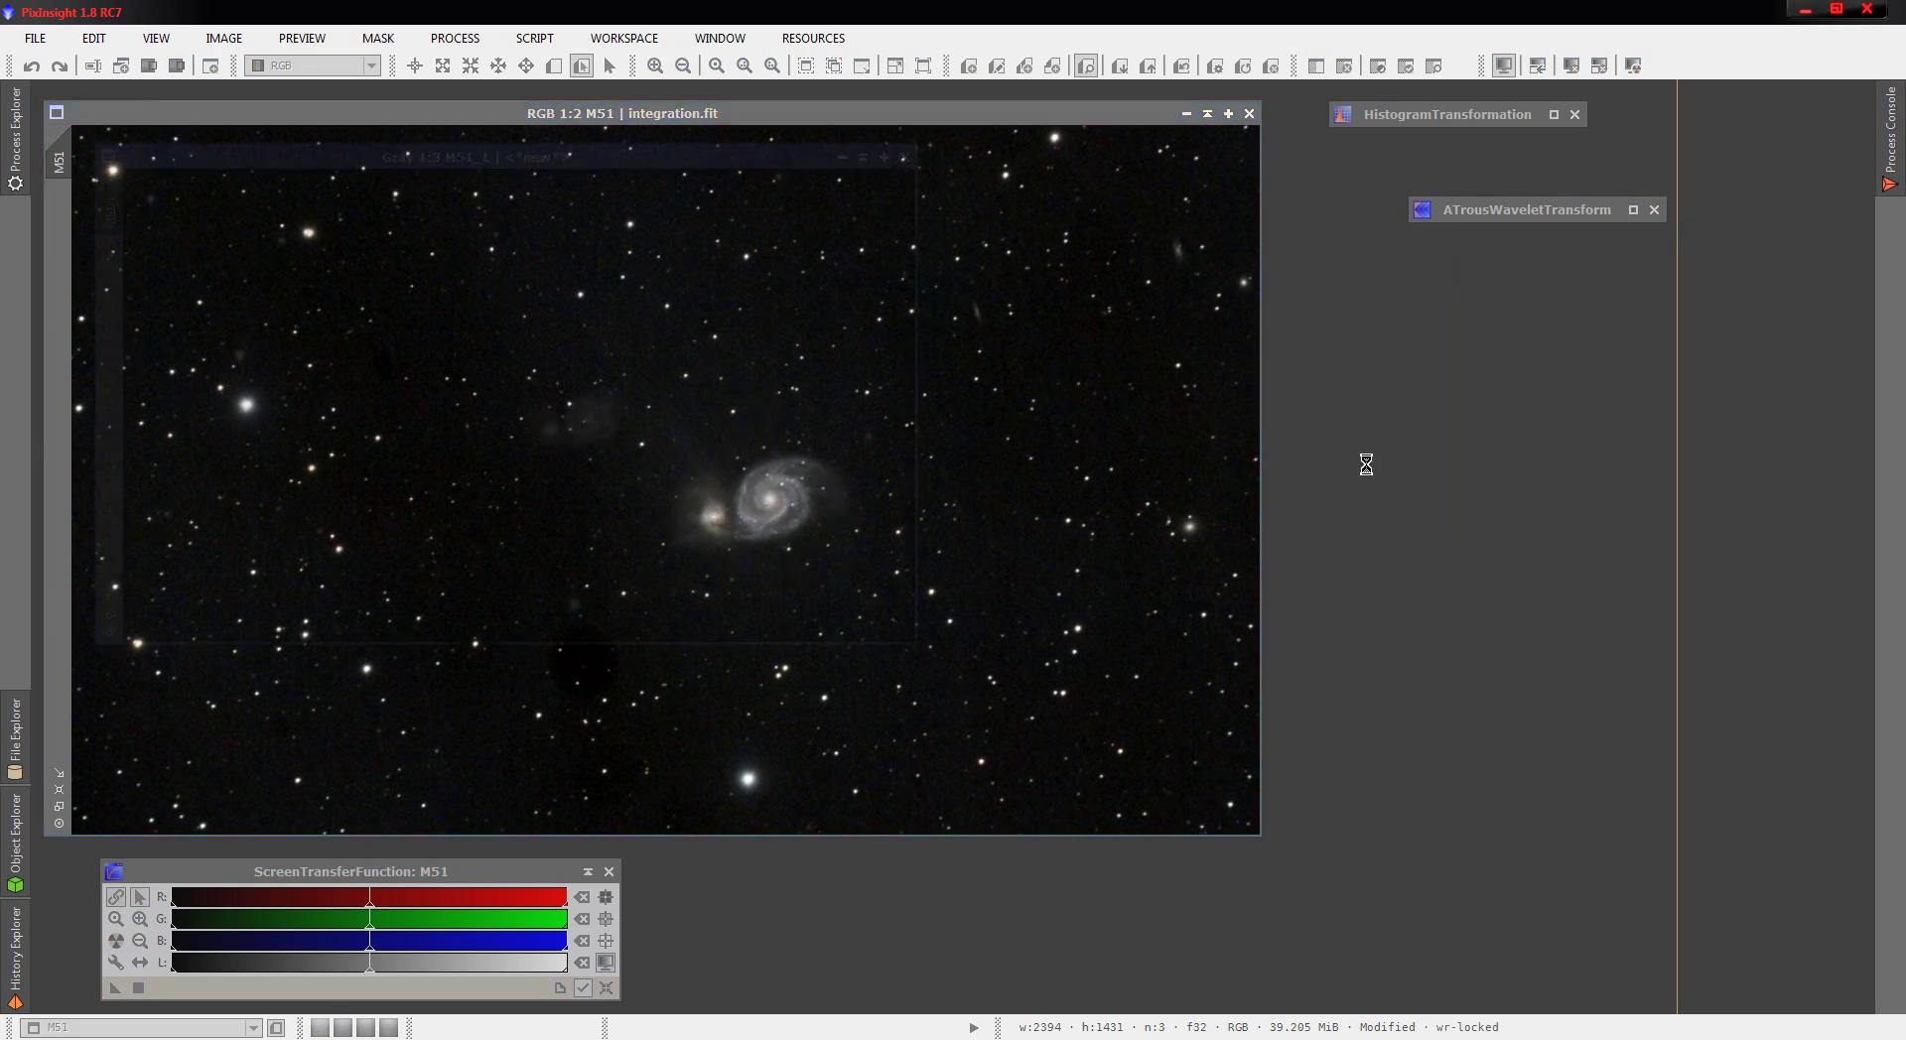
- Reset HistogramTransformation and preview a stretch of M51_L with shadows 0.05773196 and midtones 0.23194748
double_click(1441, 114)
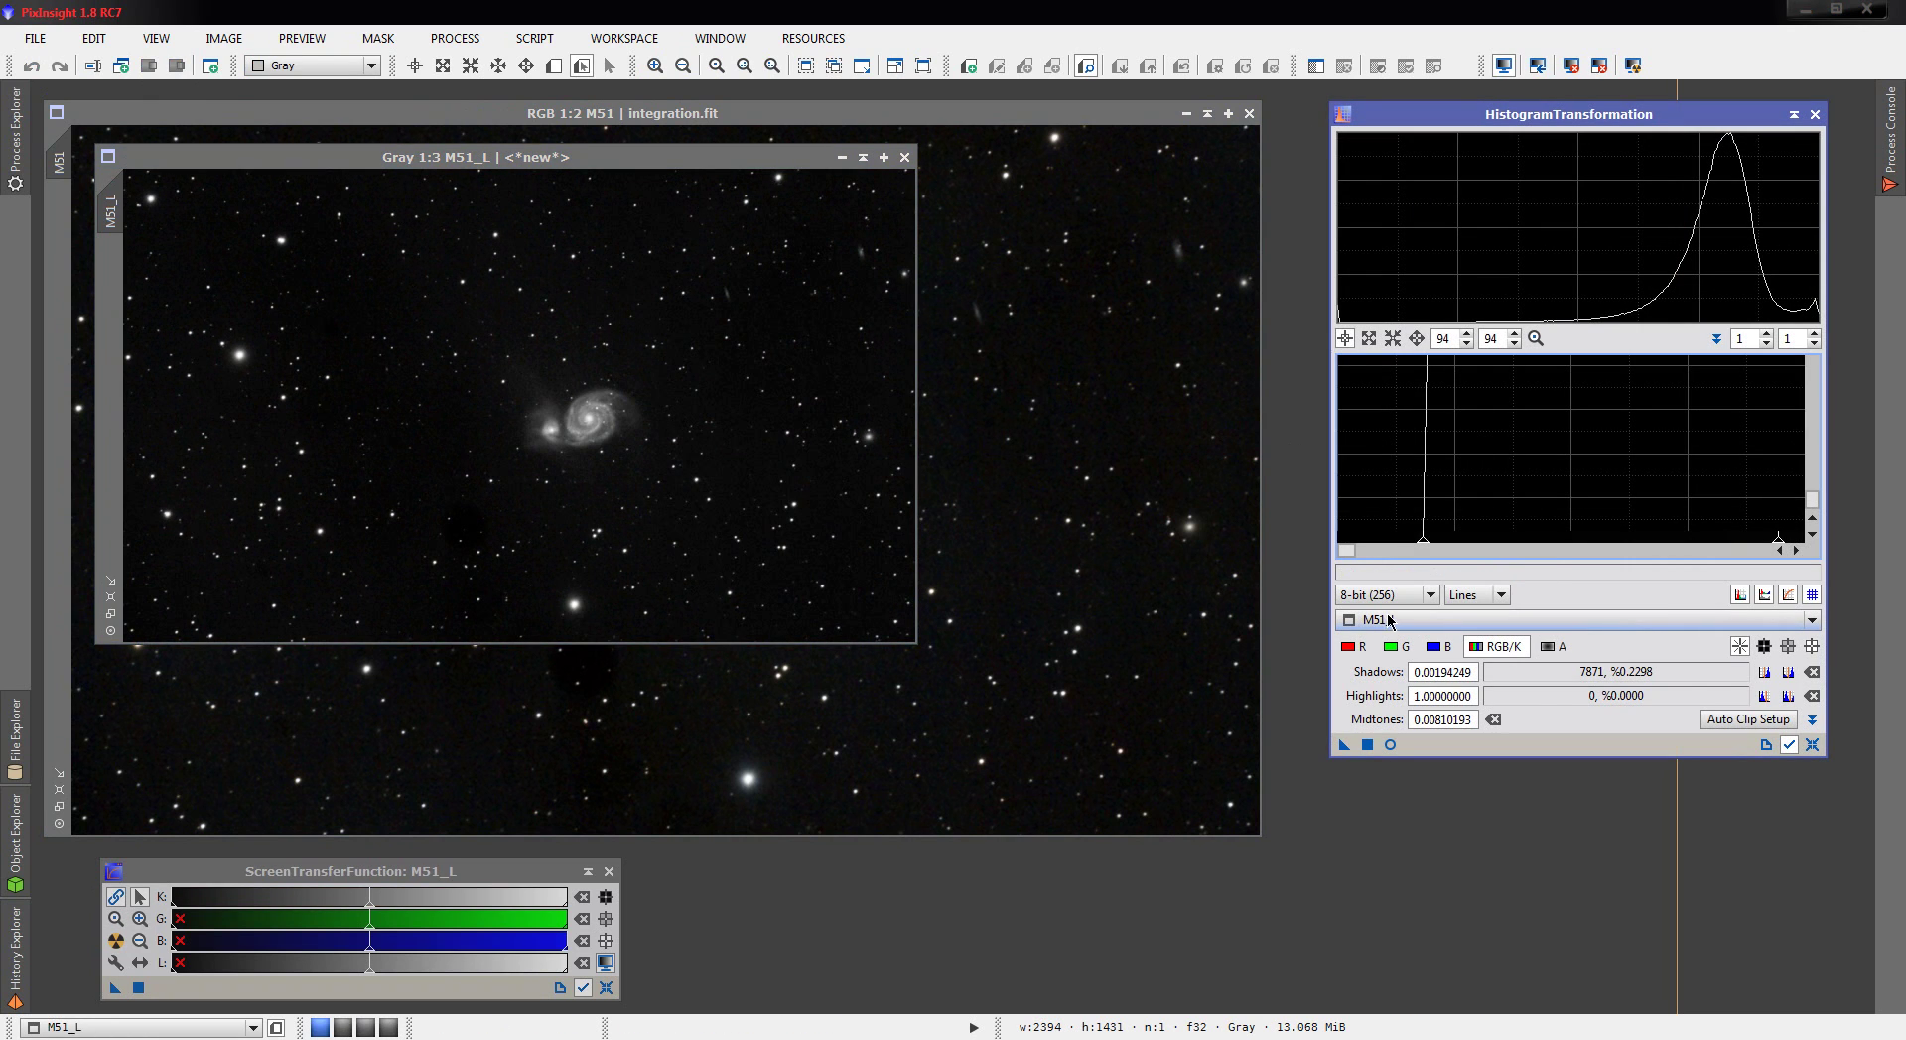
left_click(1810, 744)
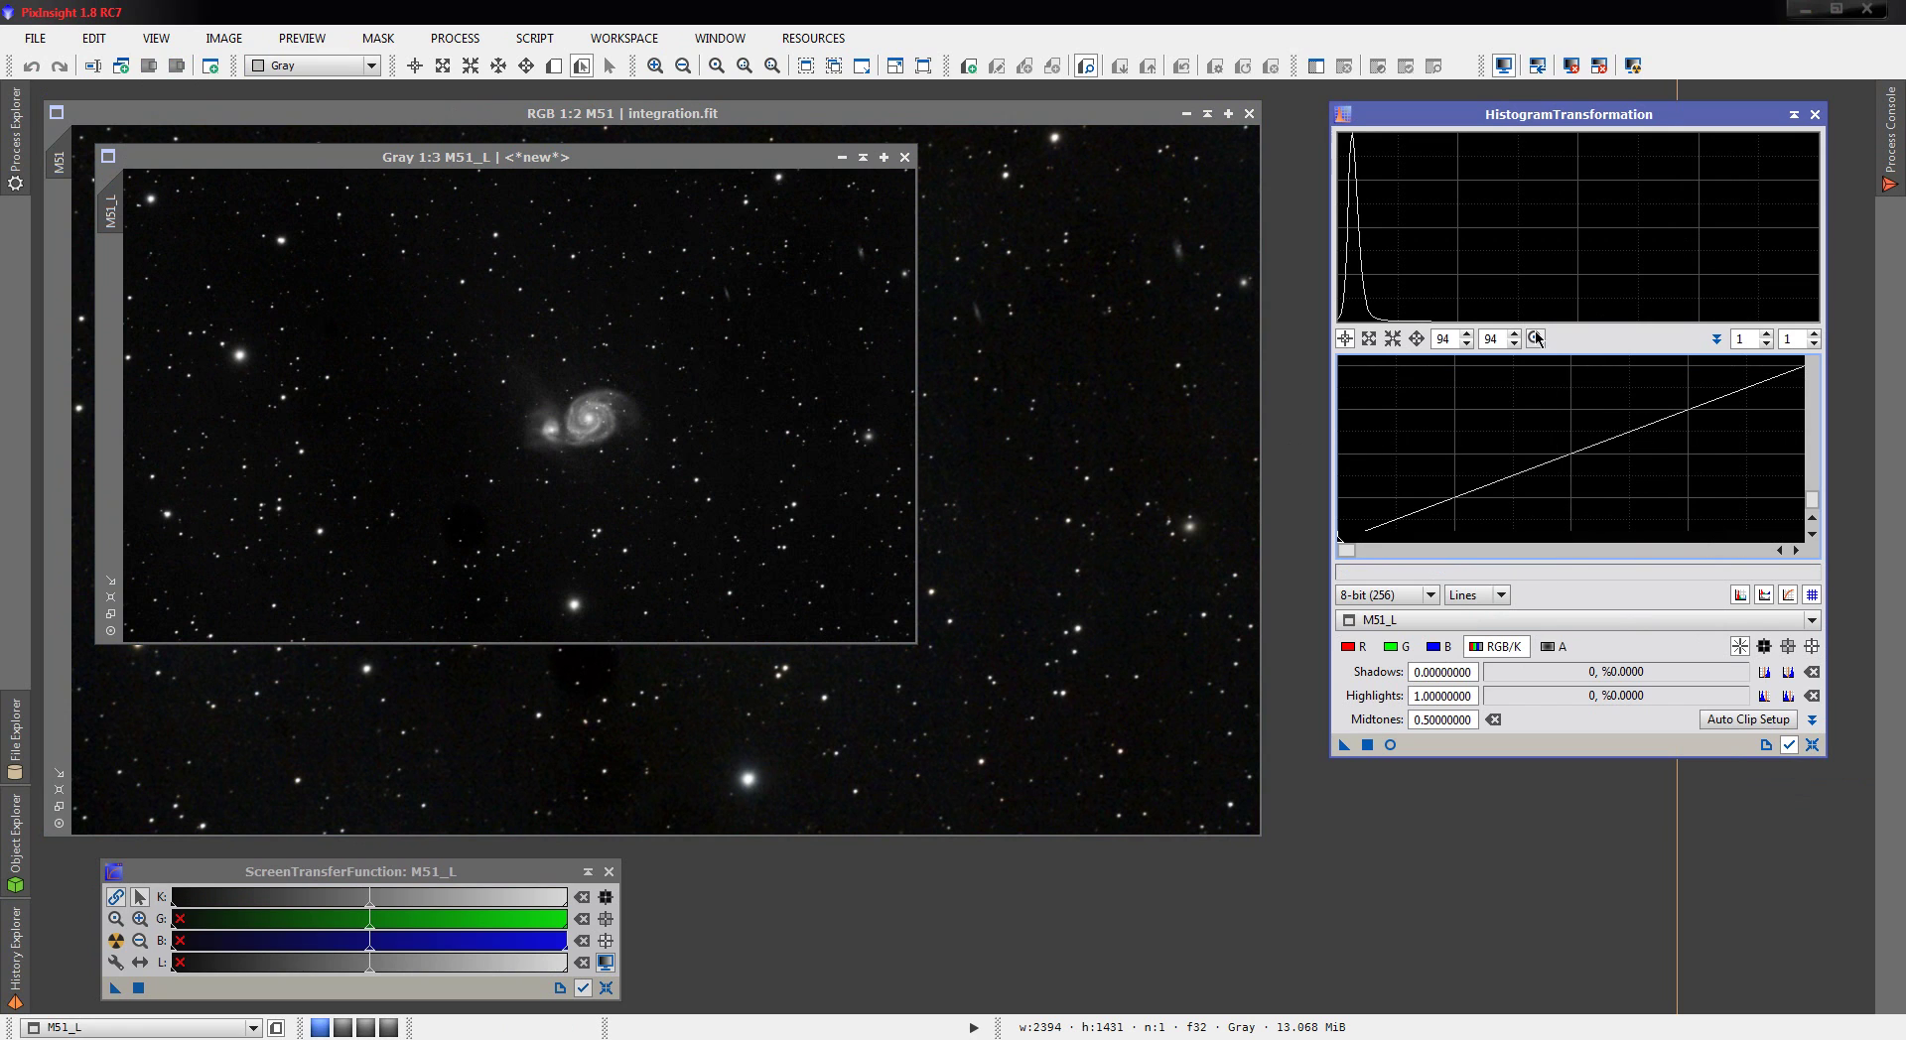
left_click(1391, 744)
left_click_drag(1576, 553, 1530, 556)
left_click_drag(1339, 554, 1372, 560)
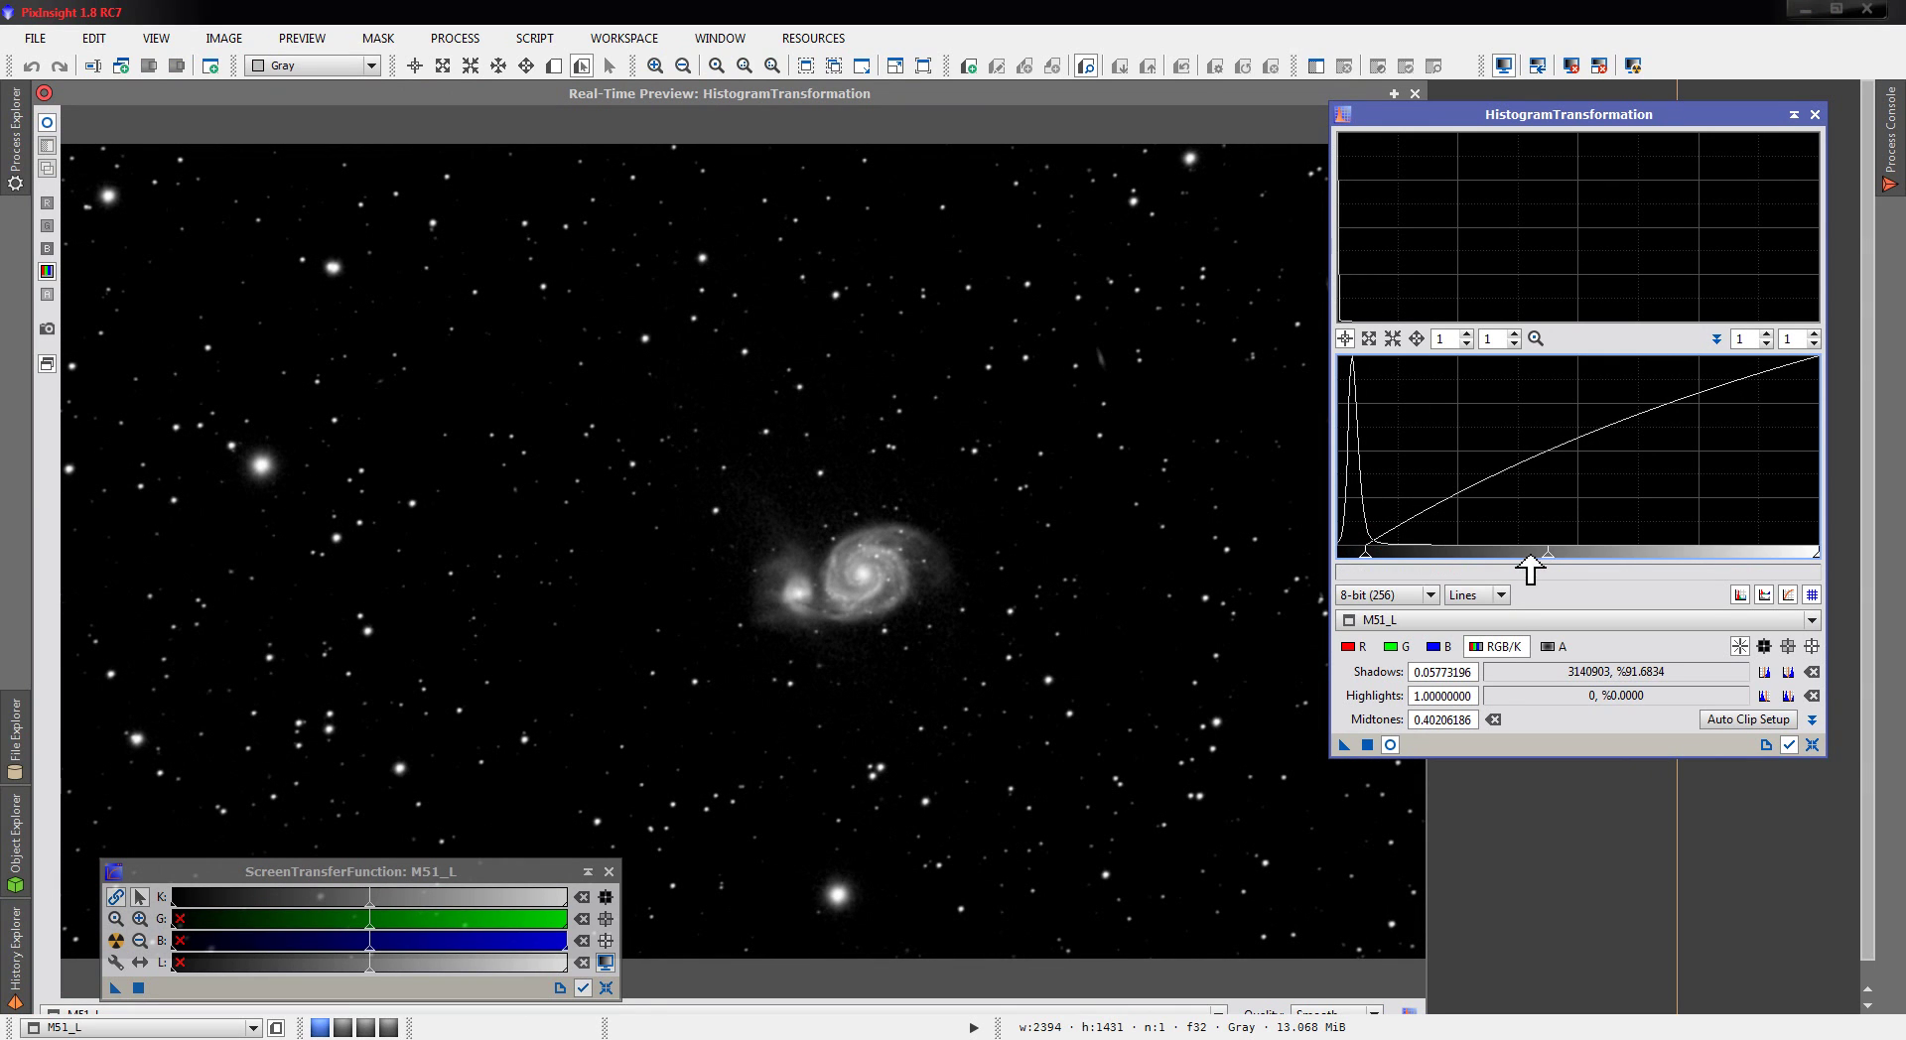
left_click_drag(1547, 553, 1470, 566)
- Apply the stretch to M51_L and set M51_L as the mask on M51
left_click(1416, 94)
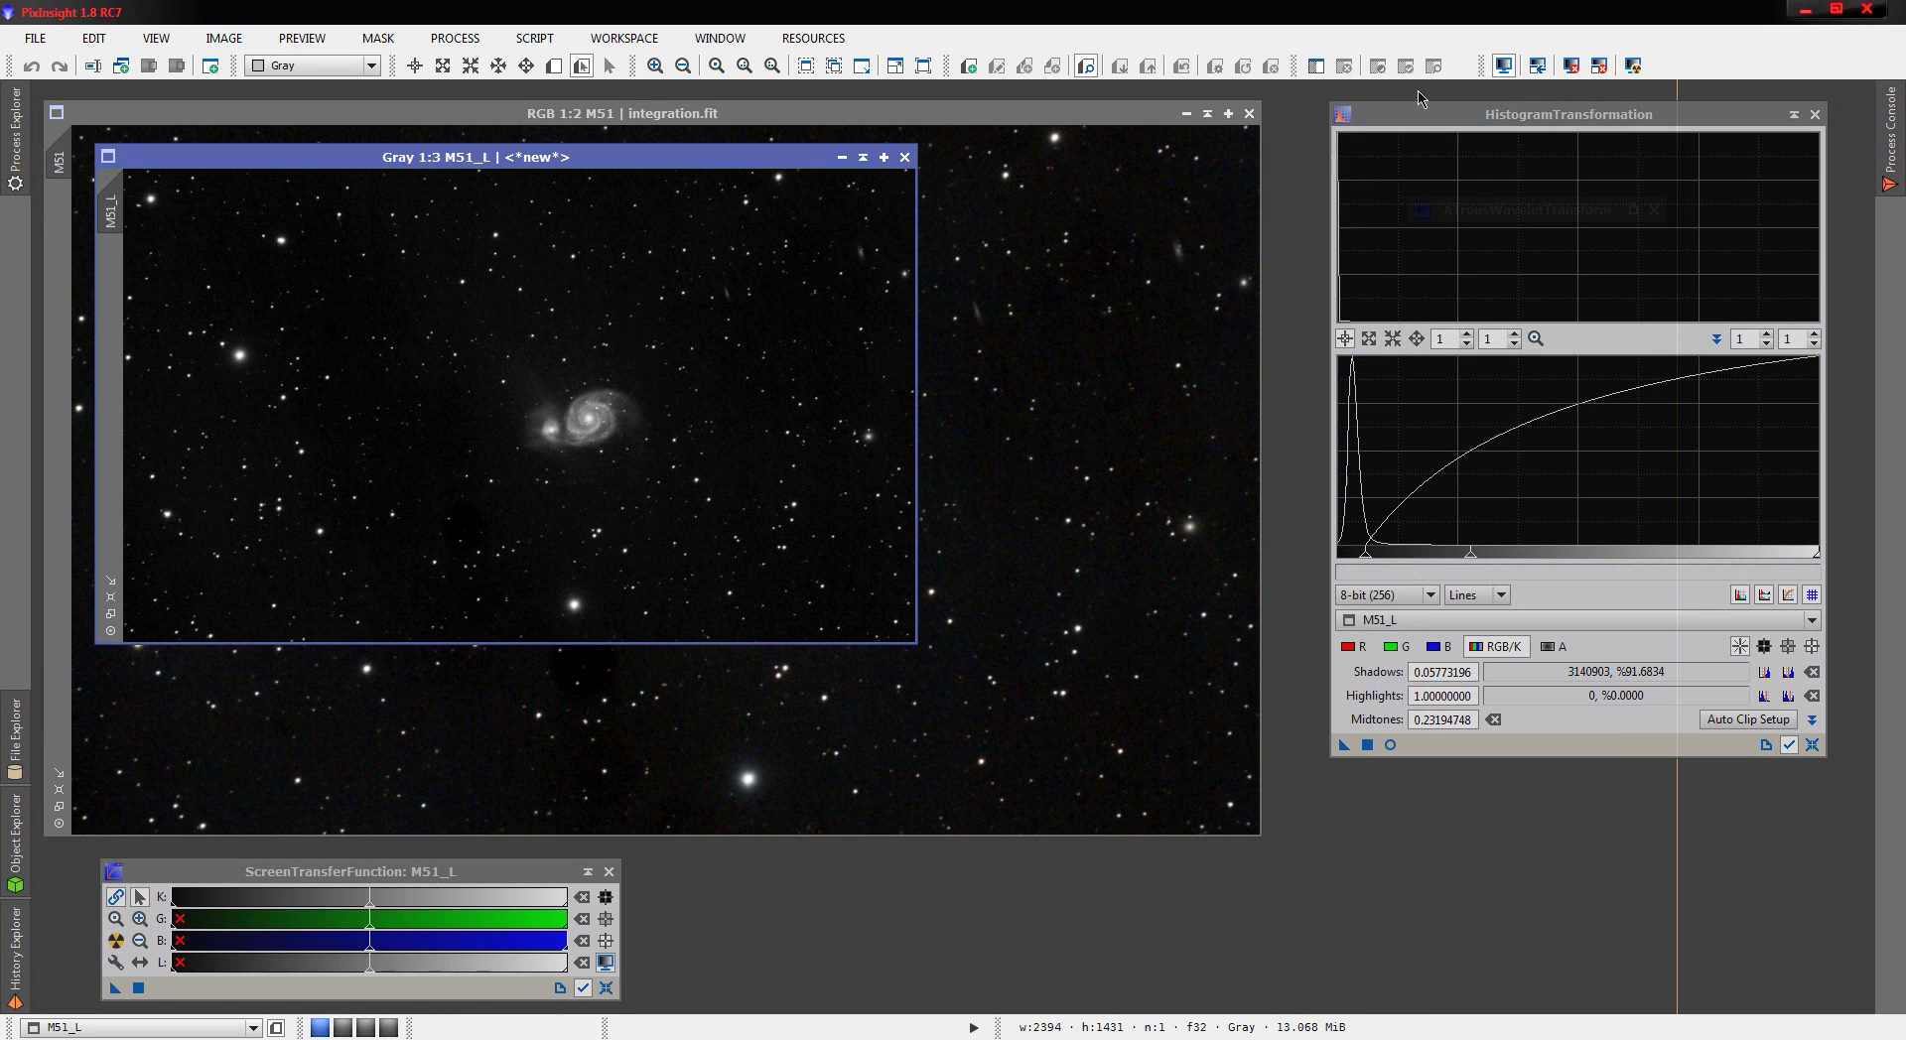
left_click_drag(1344, 744, 688, 461)
left_click_drag(111, 210, 54, 228)
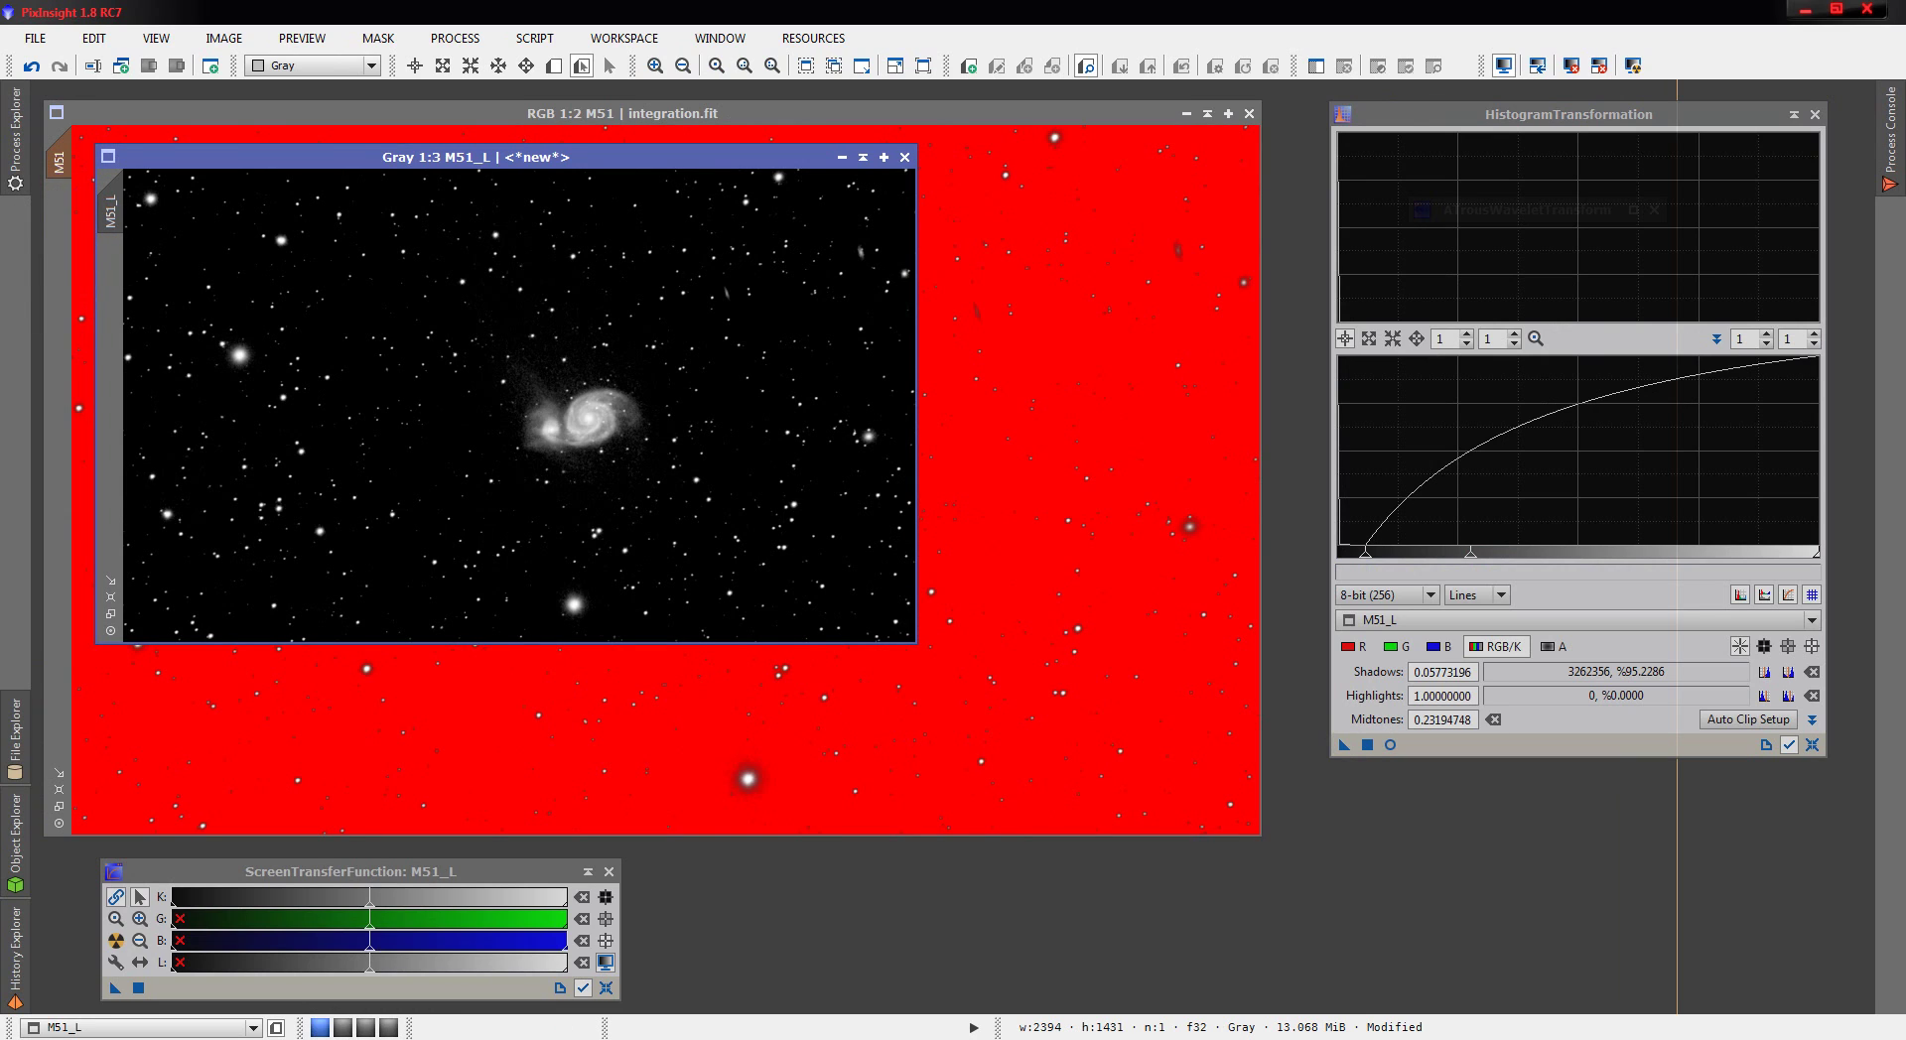
- Iconize M51_L, move its icon aside, and hide the red mask overlay on M51
left_click(842, 156)
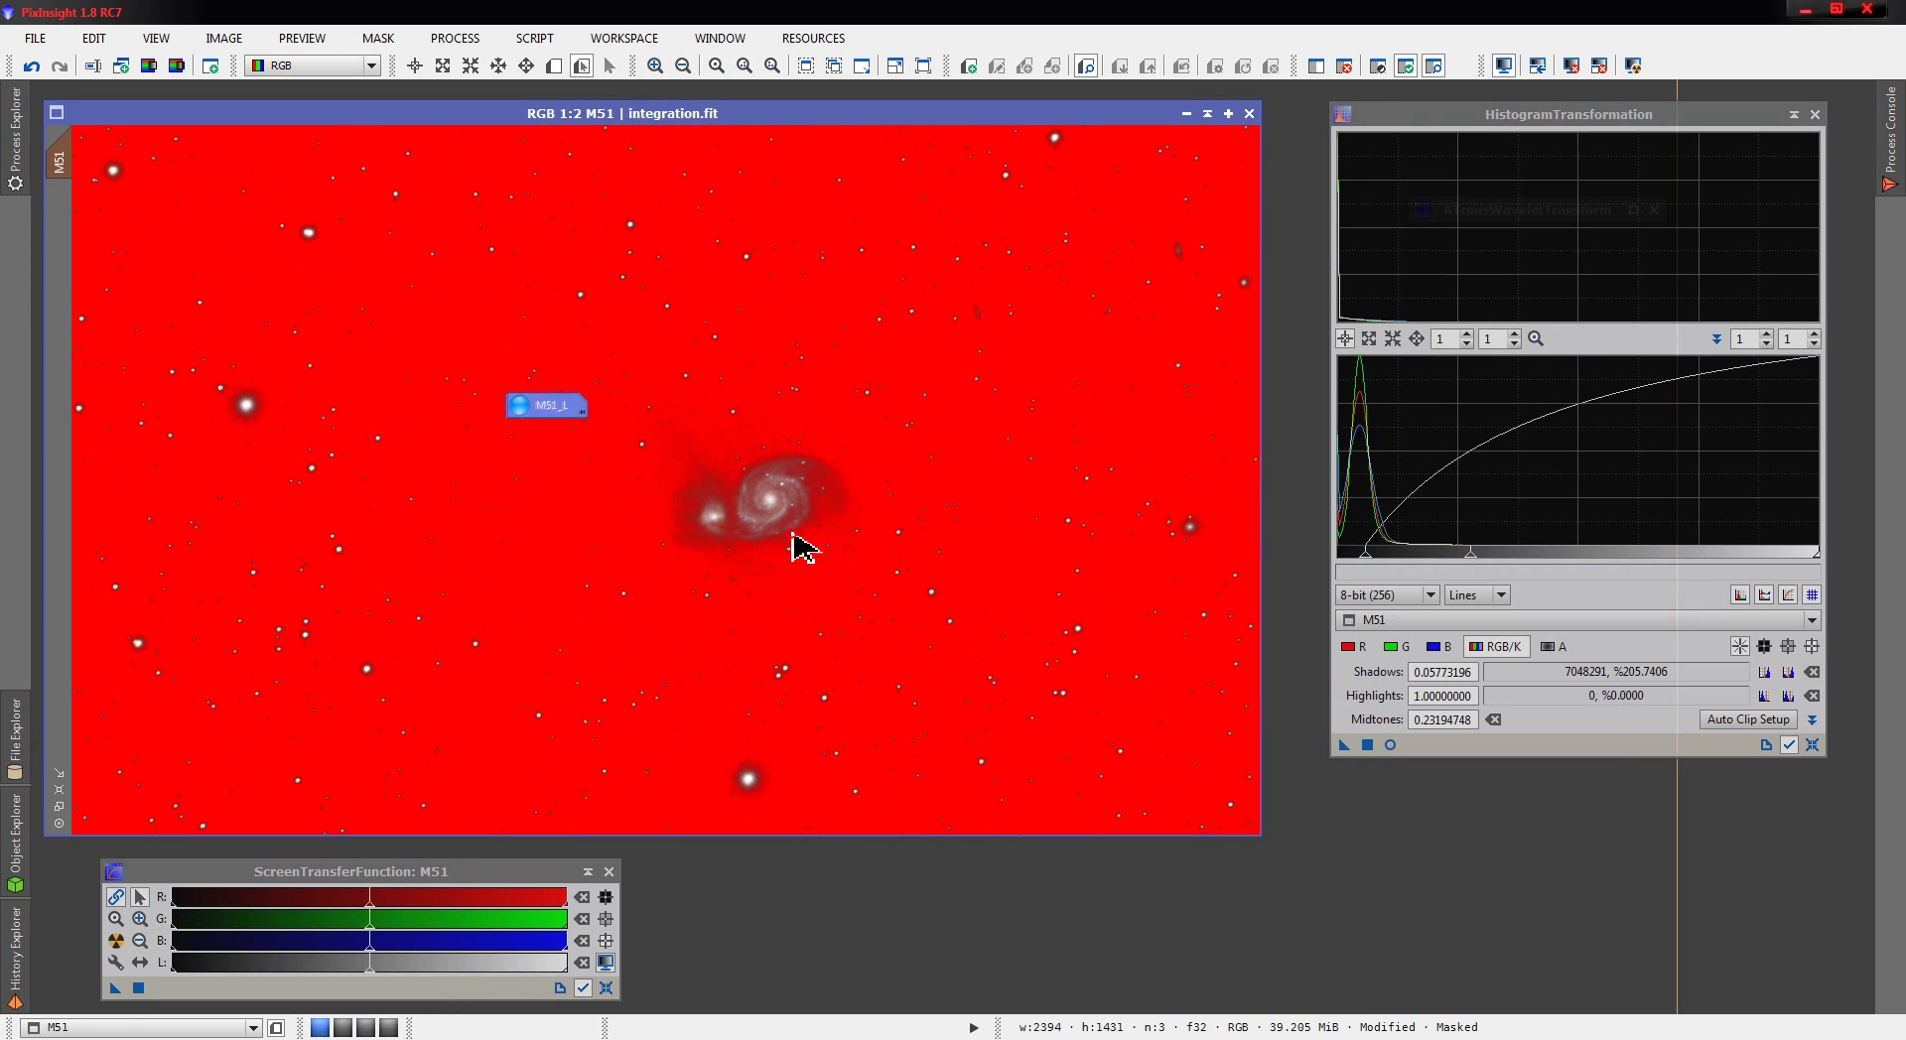
left_click_drag(1471, 905, 1475, 906)
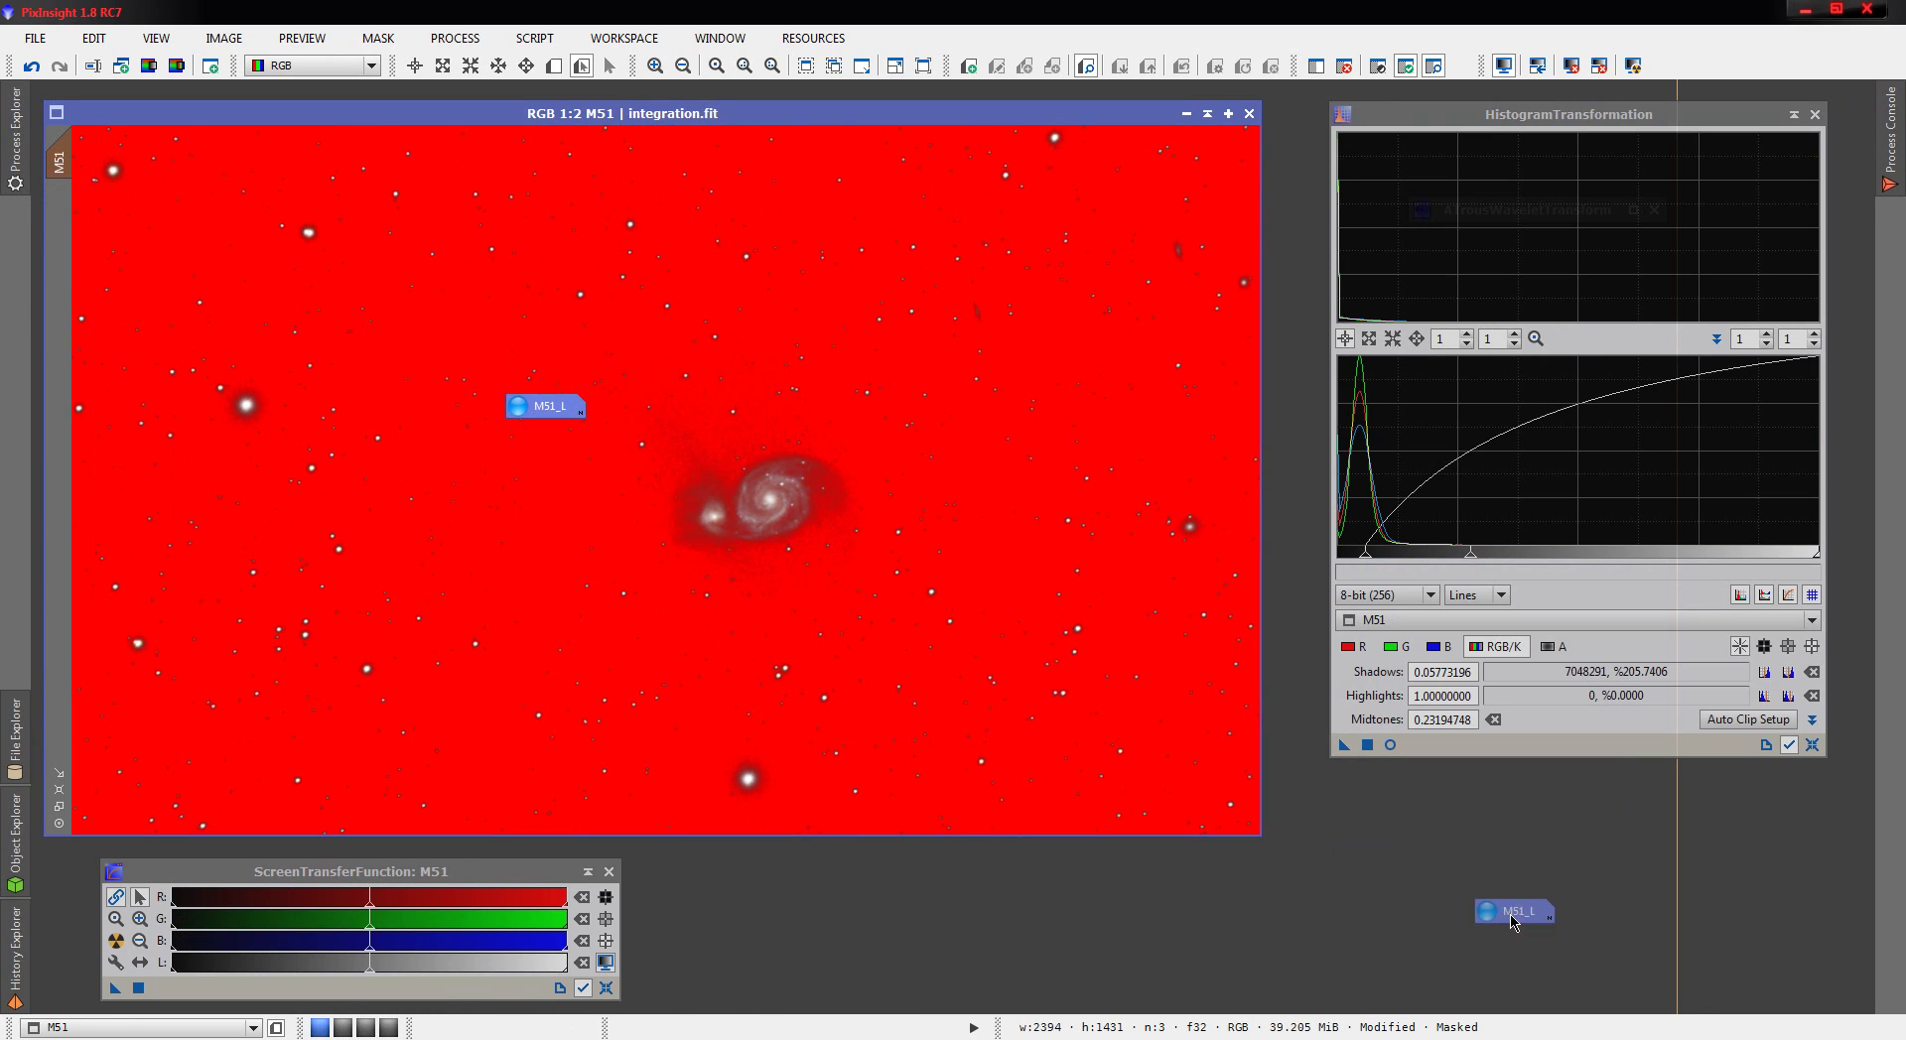
left_click(1434, 65)
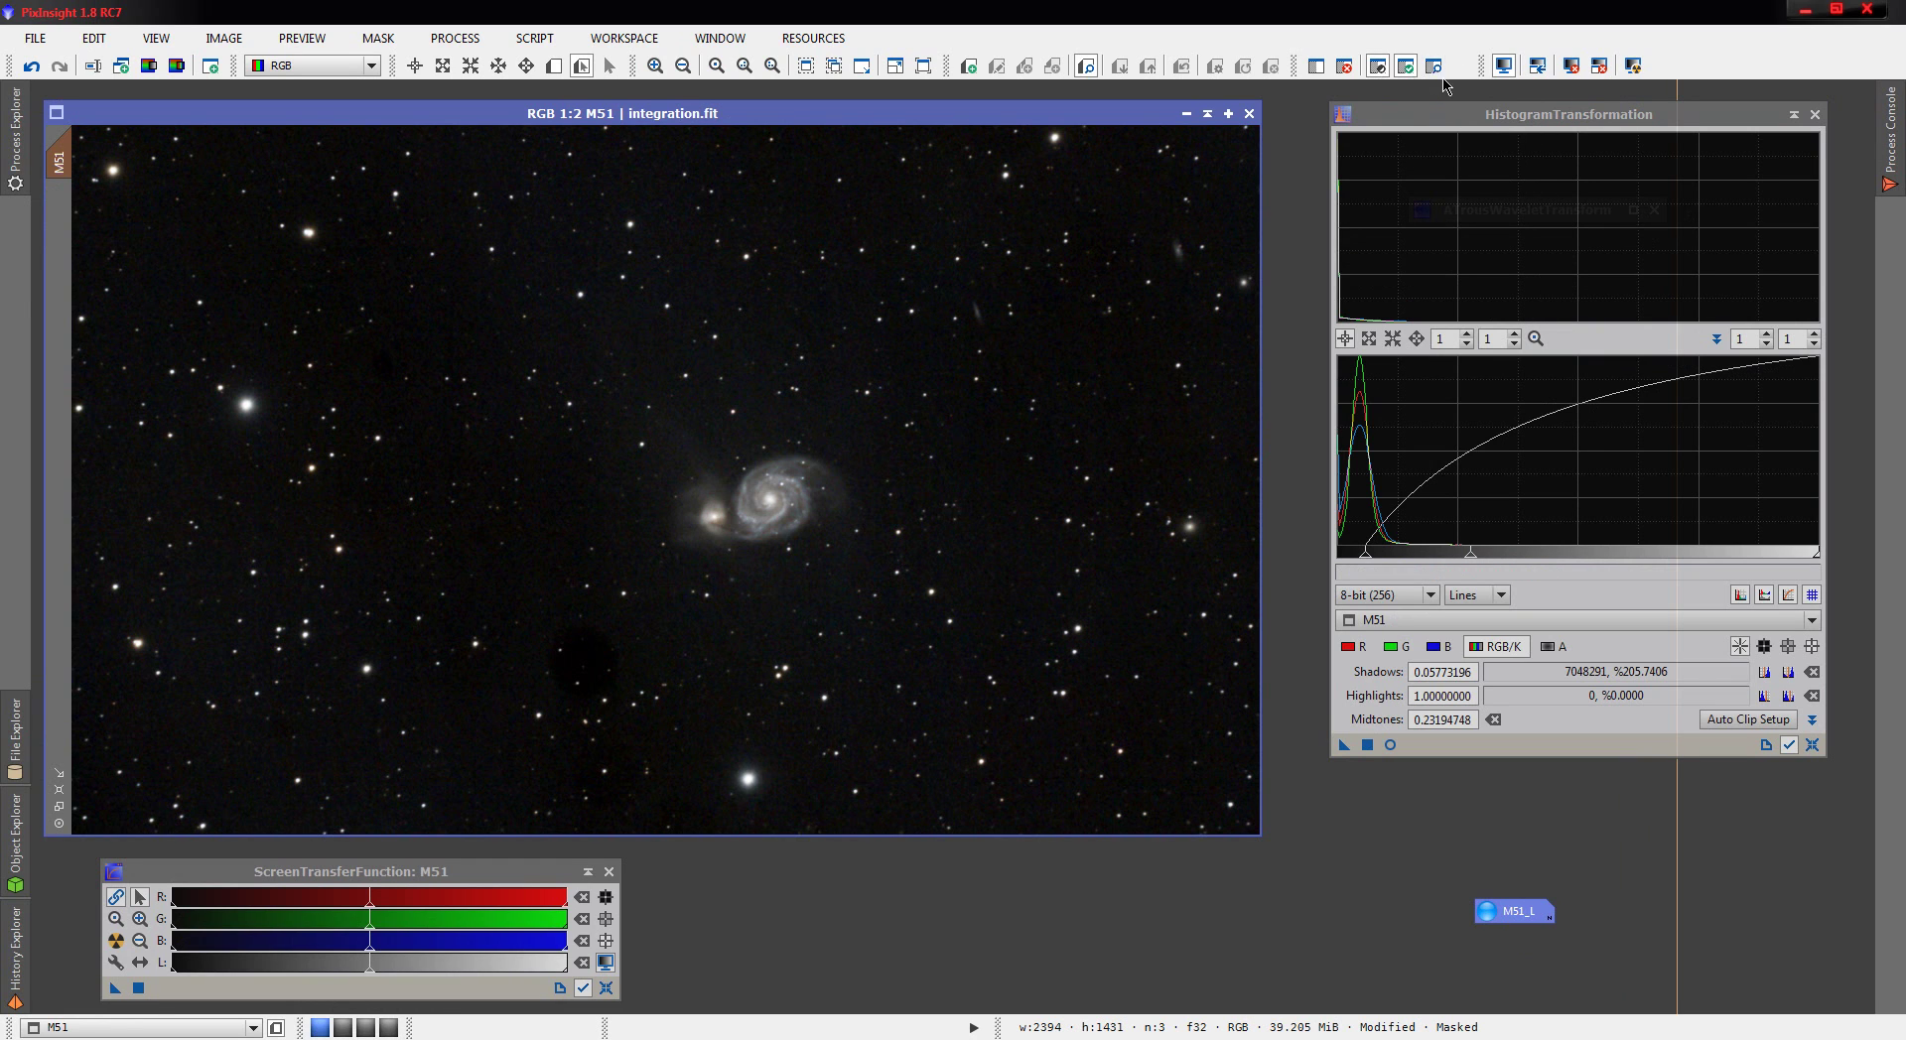
left_click(1434, 66)
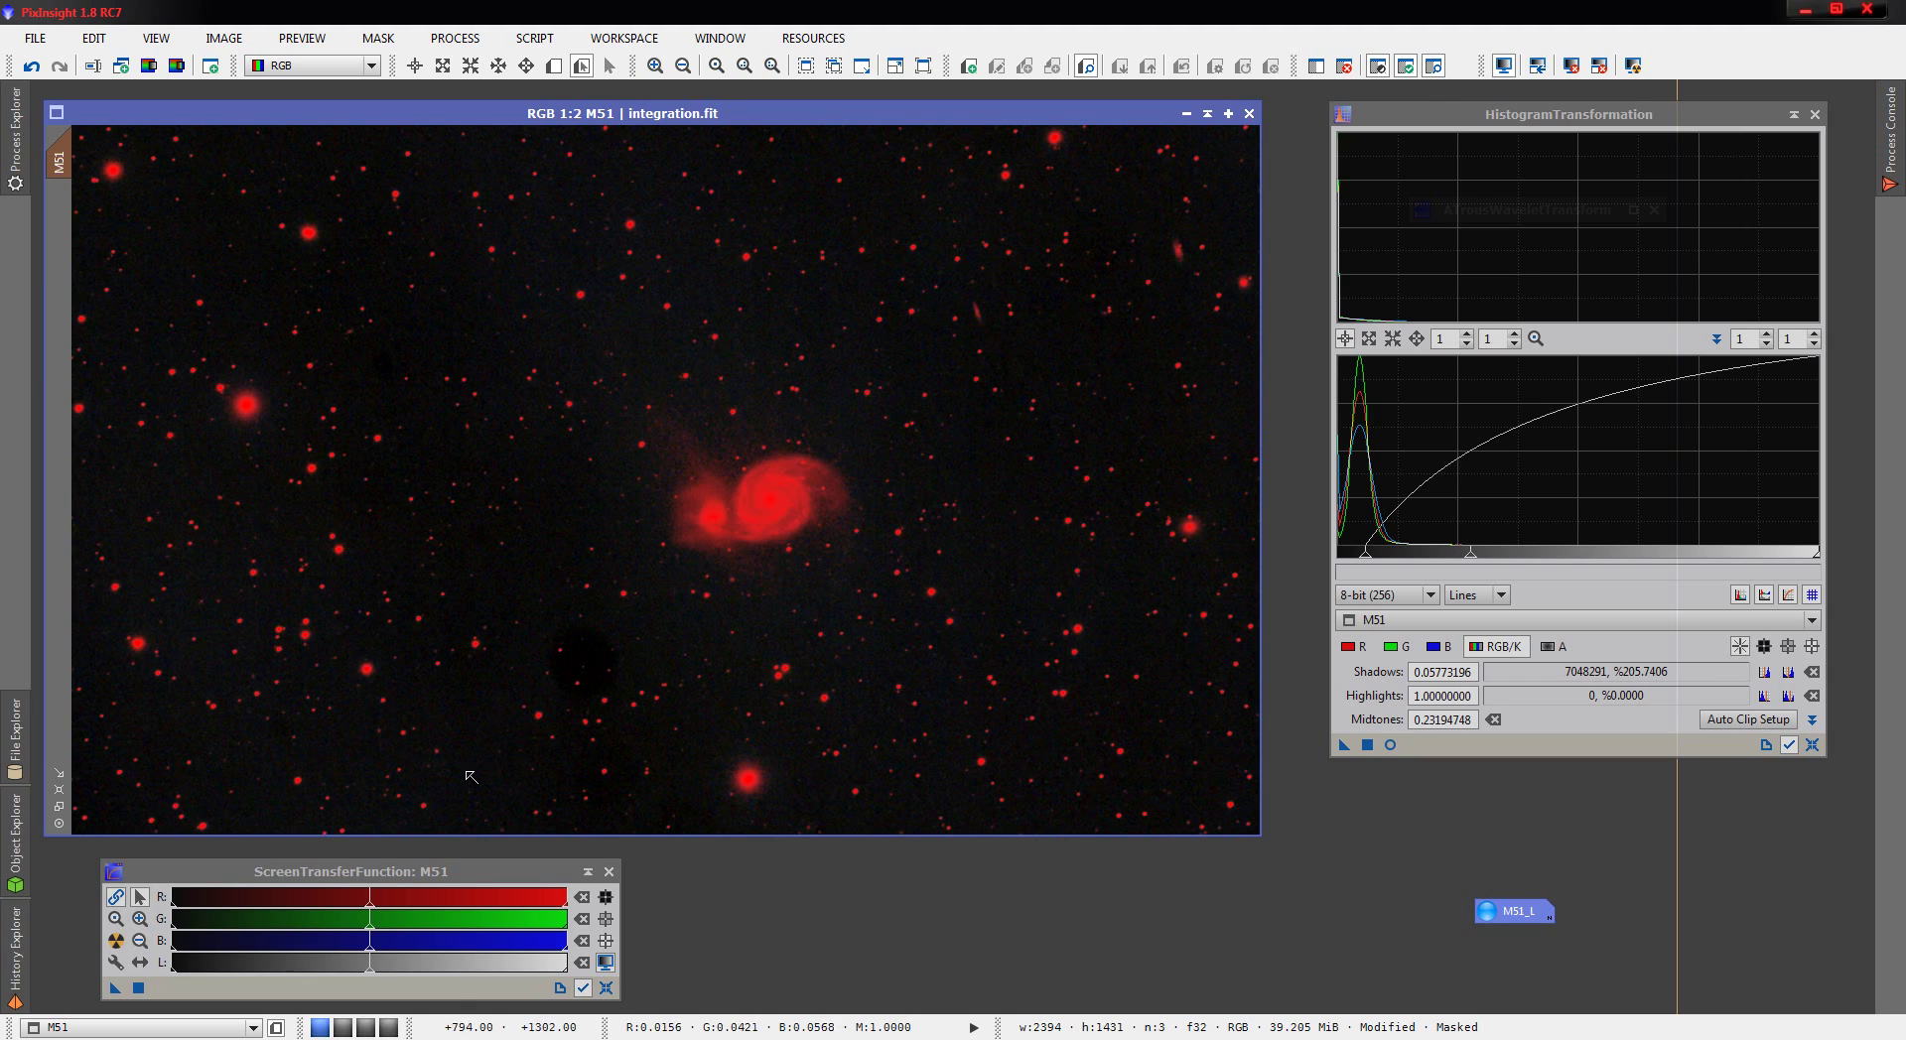
left_click(1390, 66)
left_click(1391, 67)
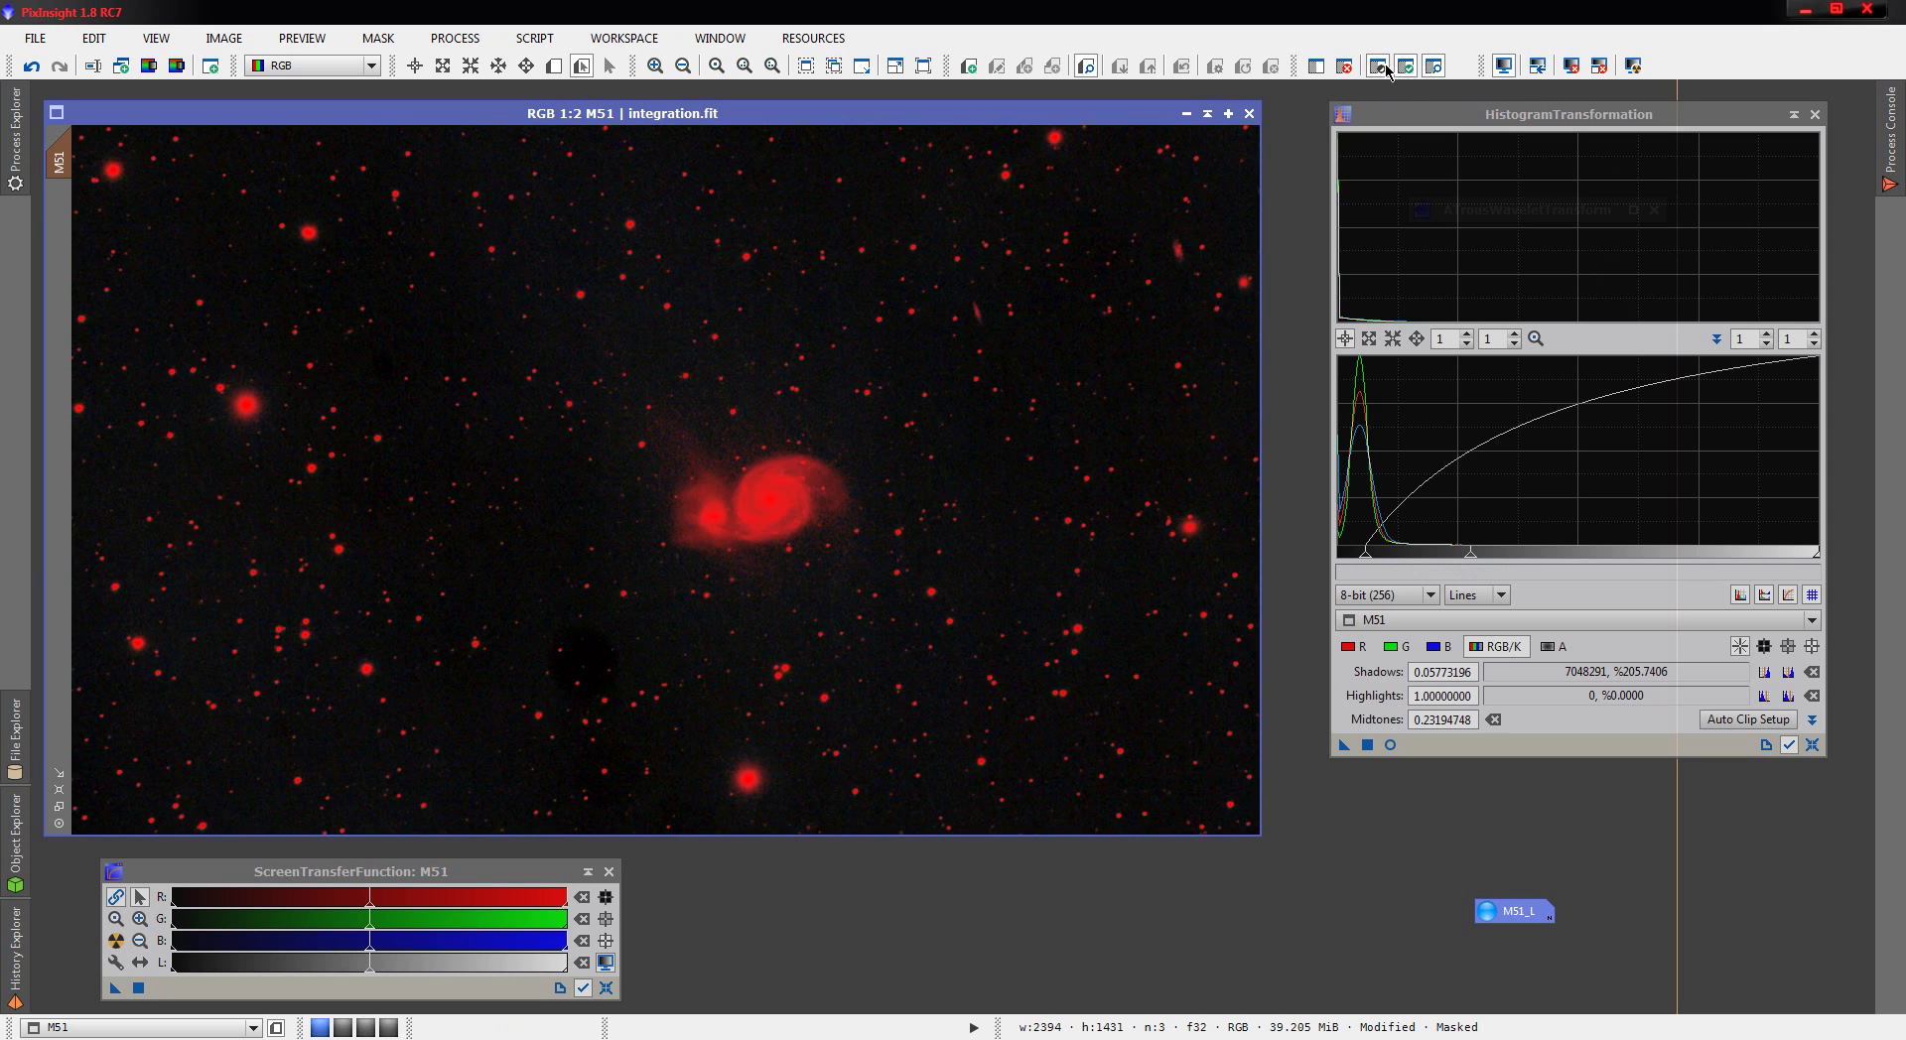
left_click(1436, 66)
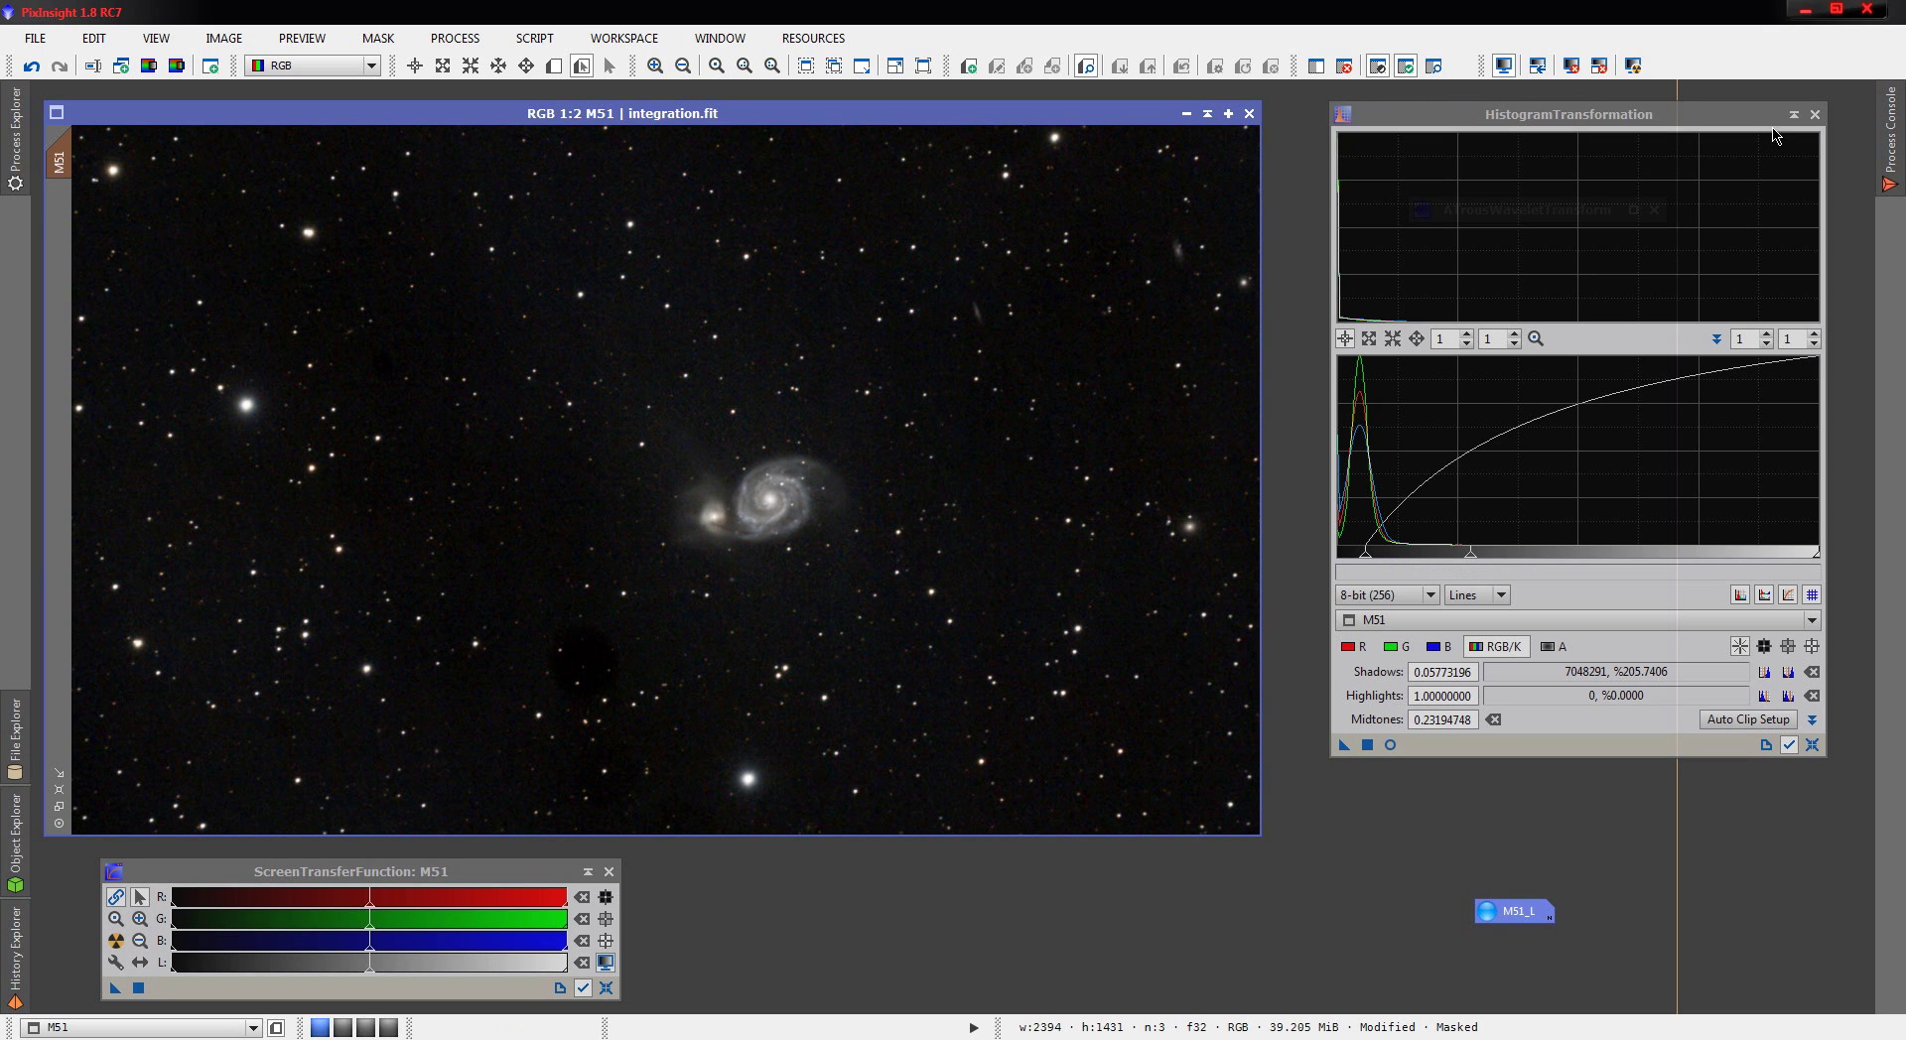
- Reset HistogramTransformation, clip shadows to 0.04742268 and apply it to the masked M51
left_click(1389, 745)
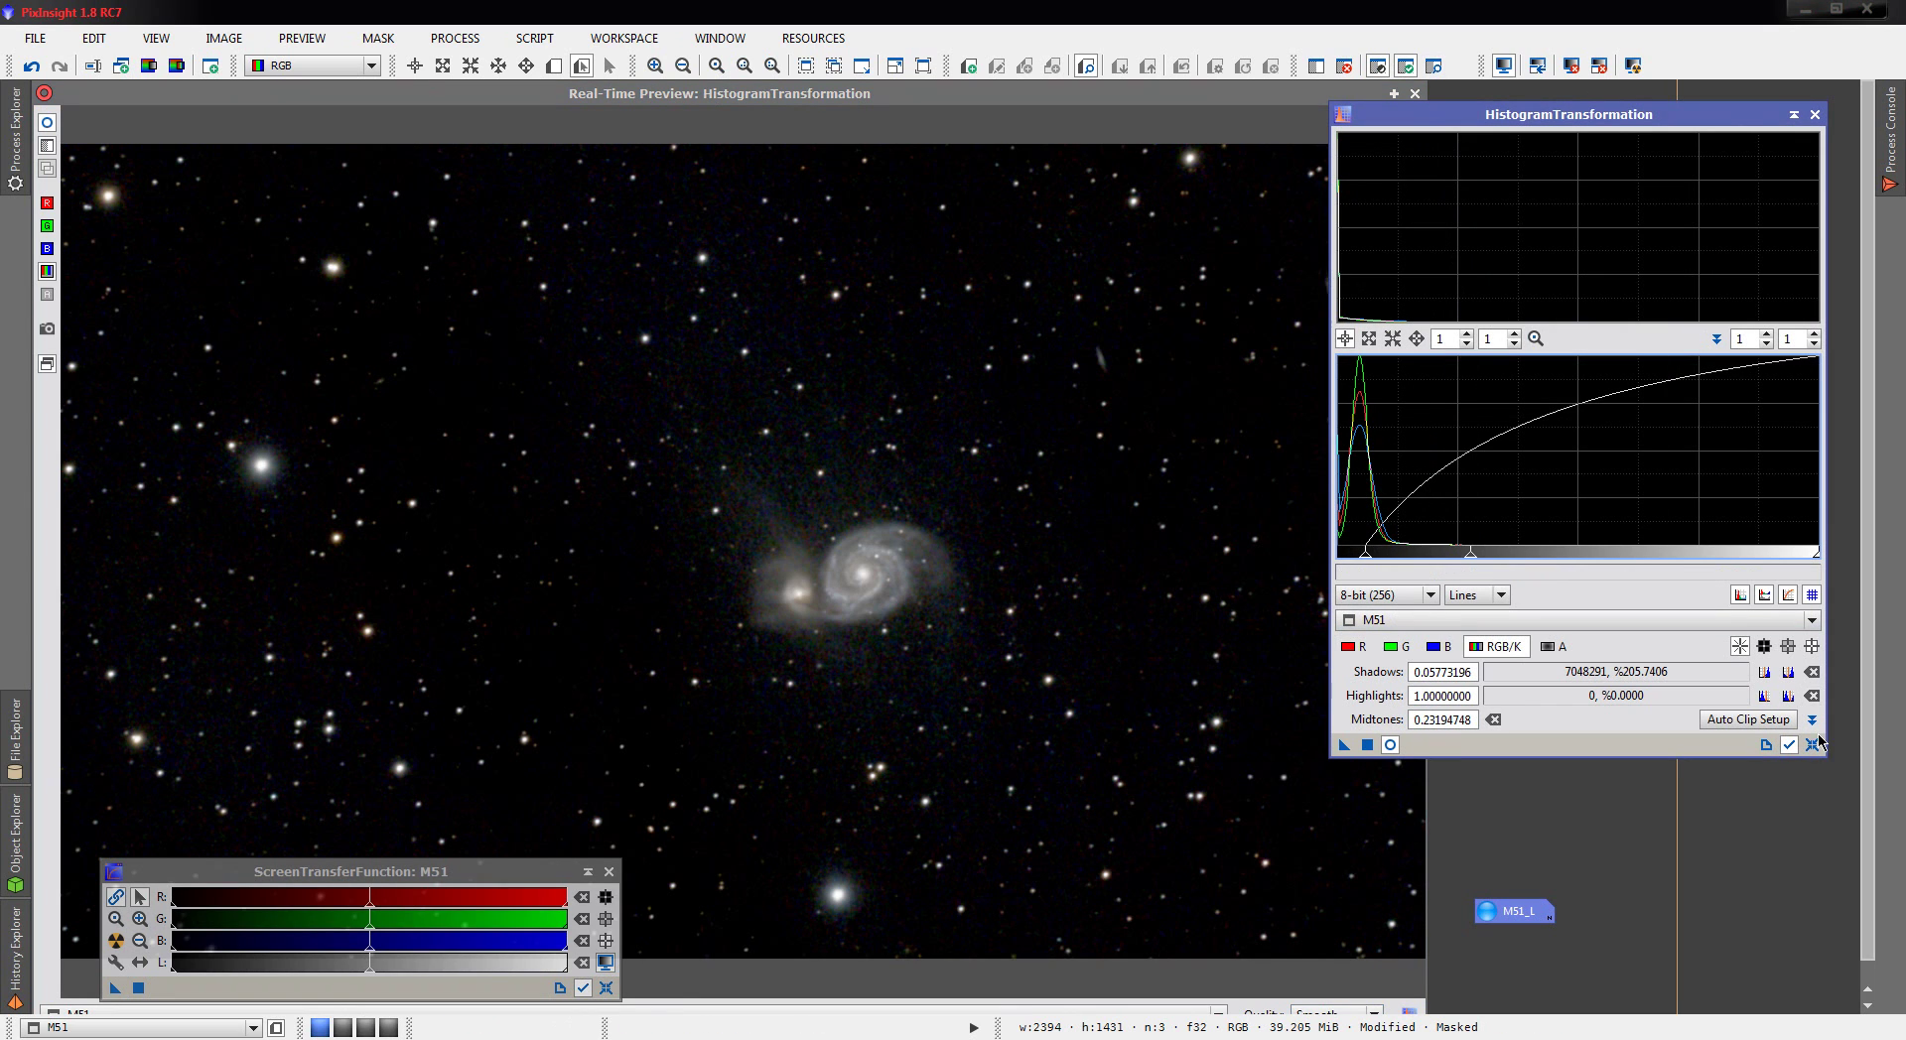
left_click(1811, 745)
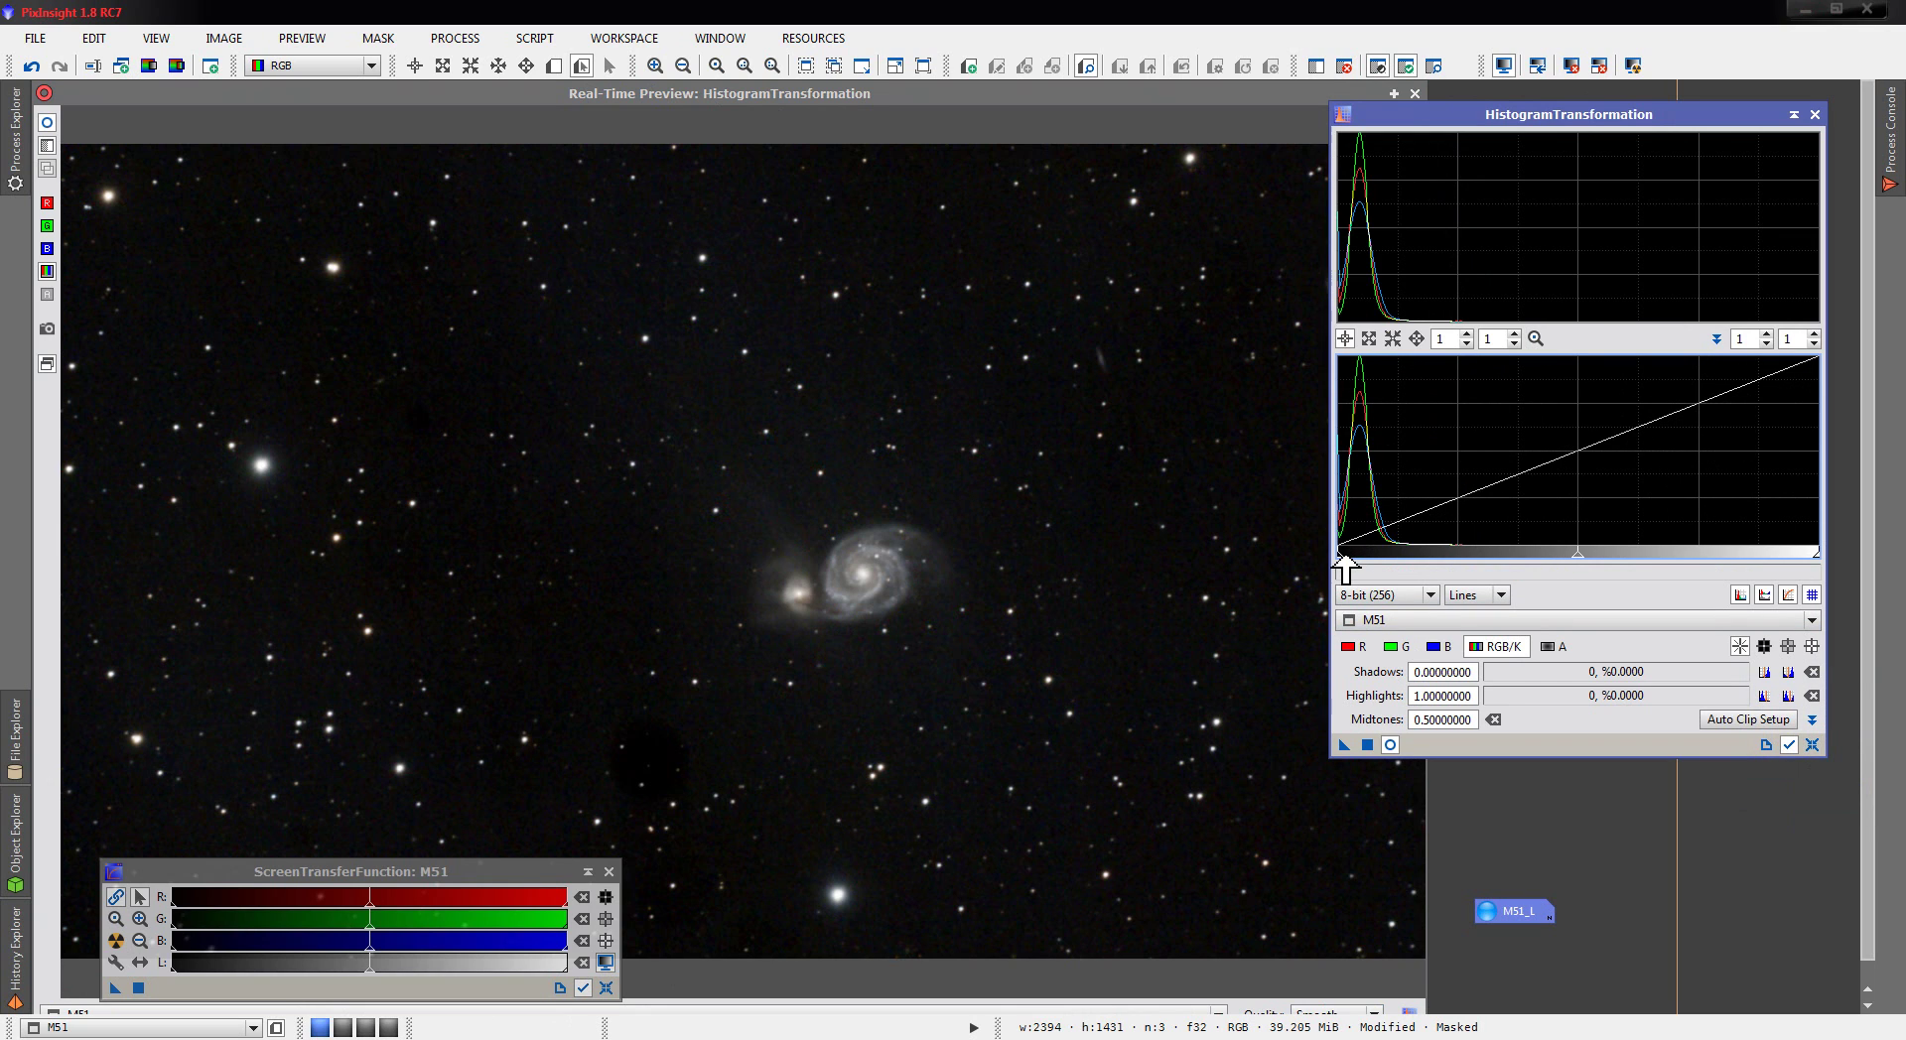
left_click_drag(1339, 556, 1355, 554)
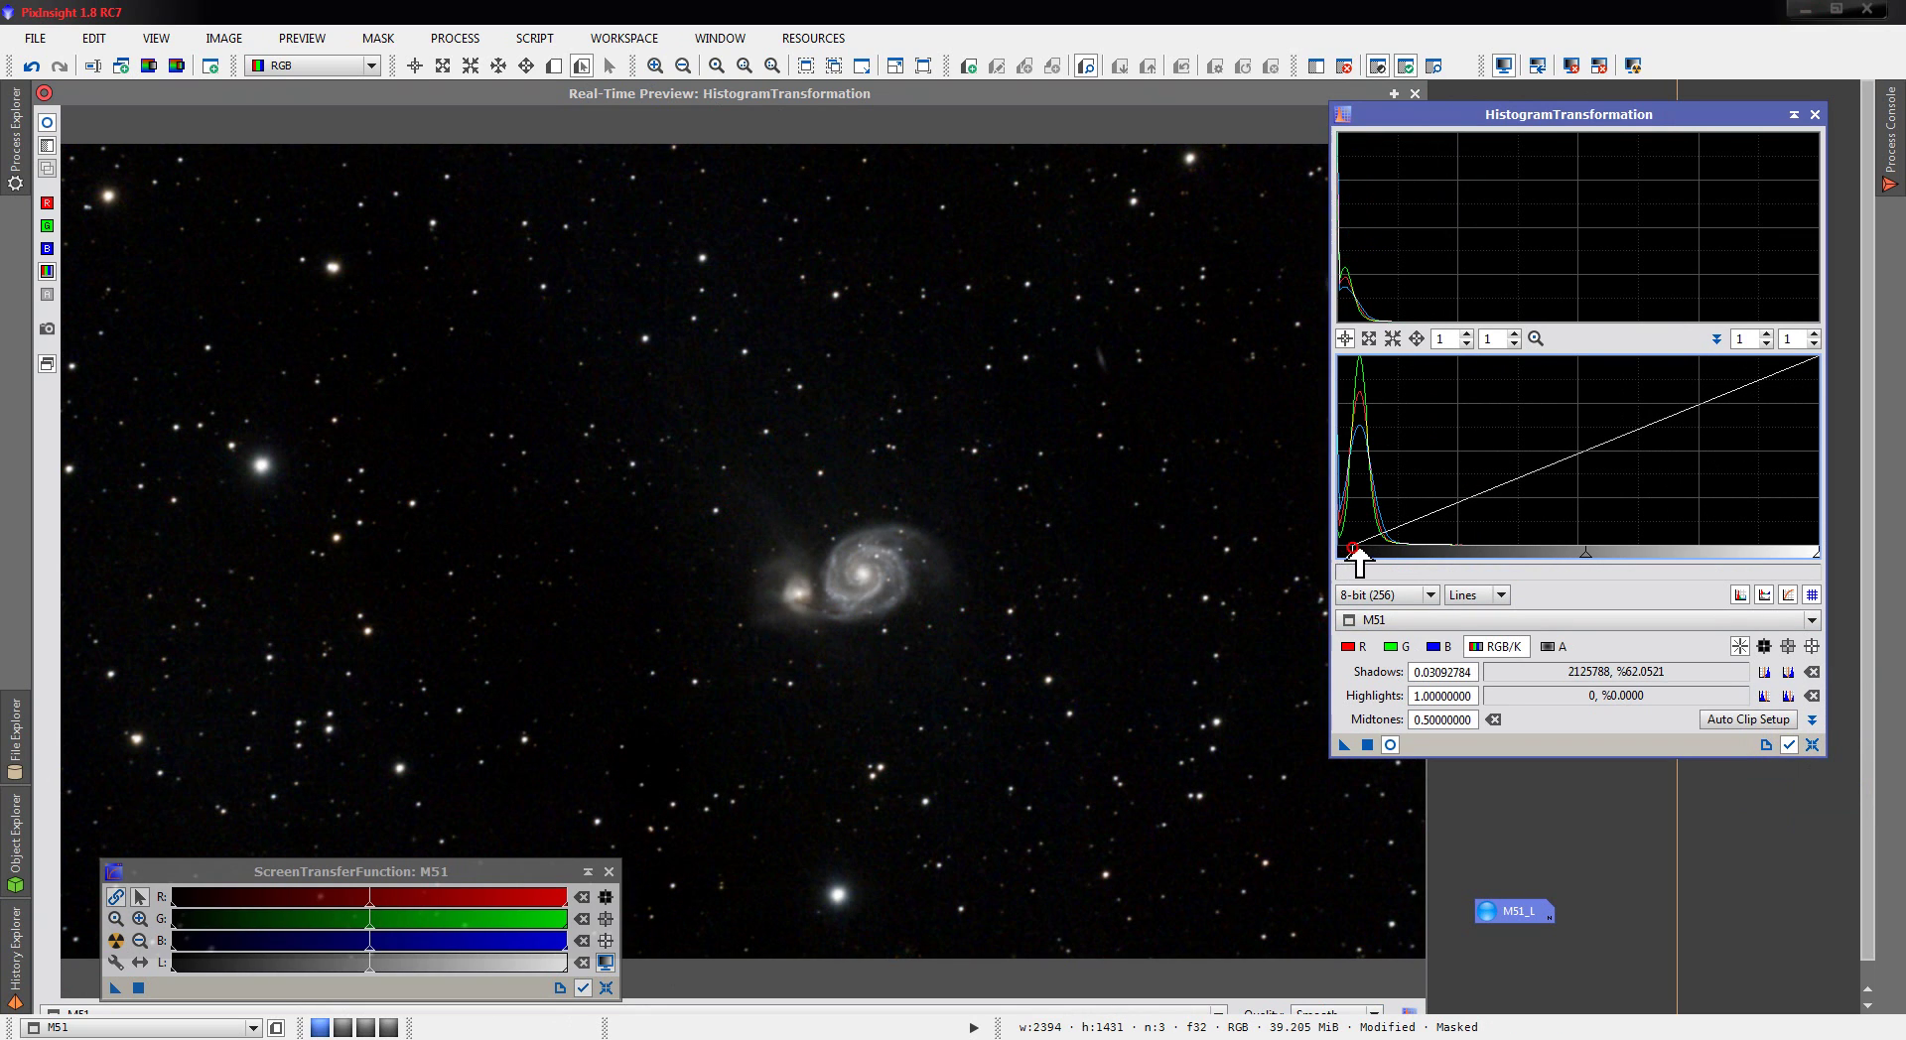
left_click_drag(1362, 552, 1365, 553)
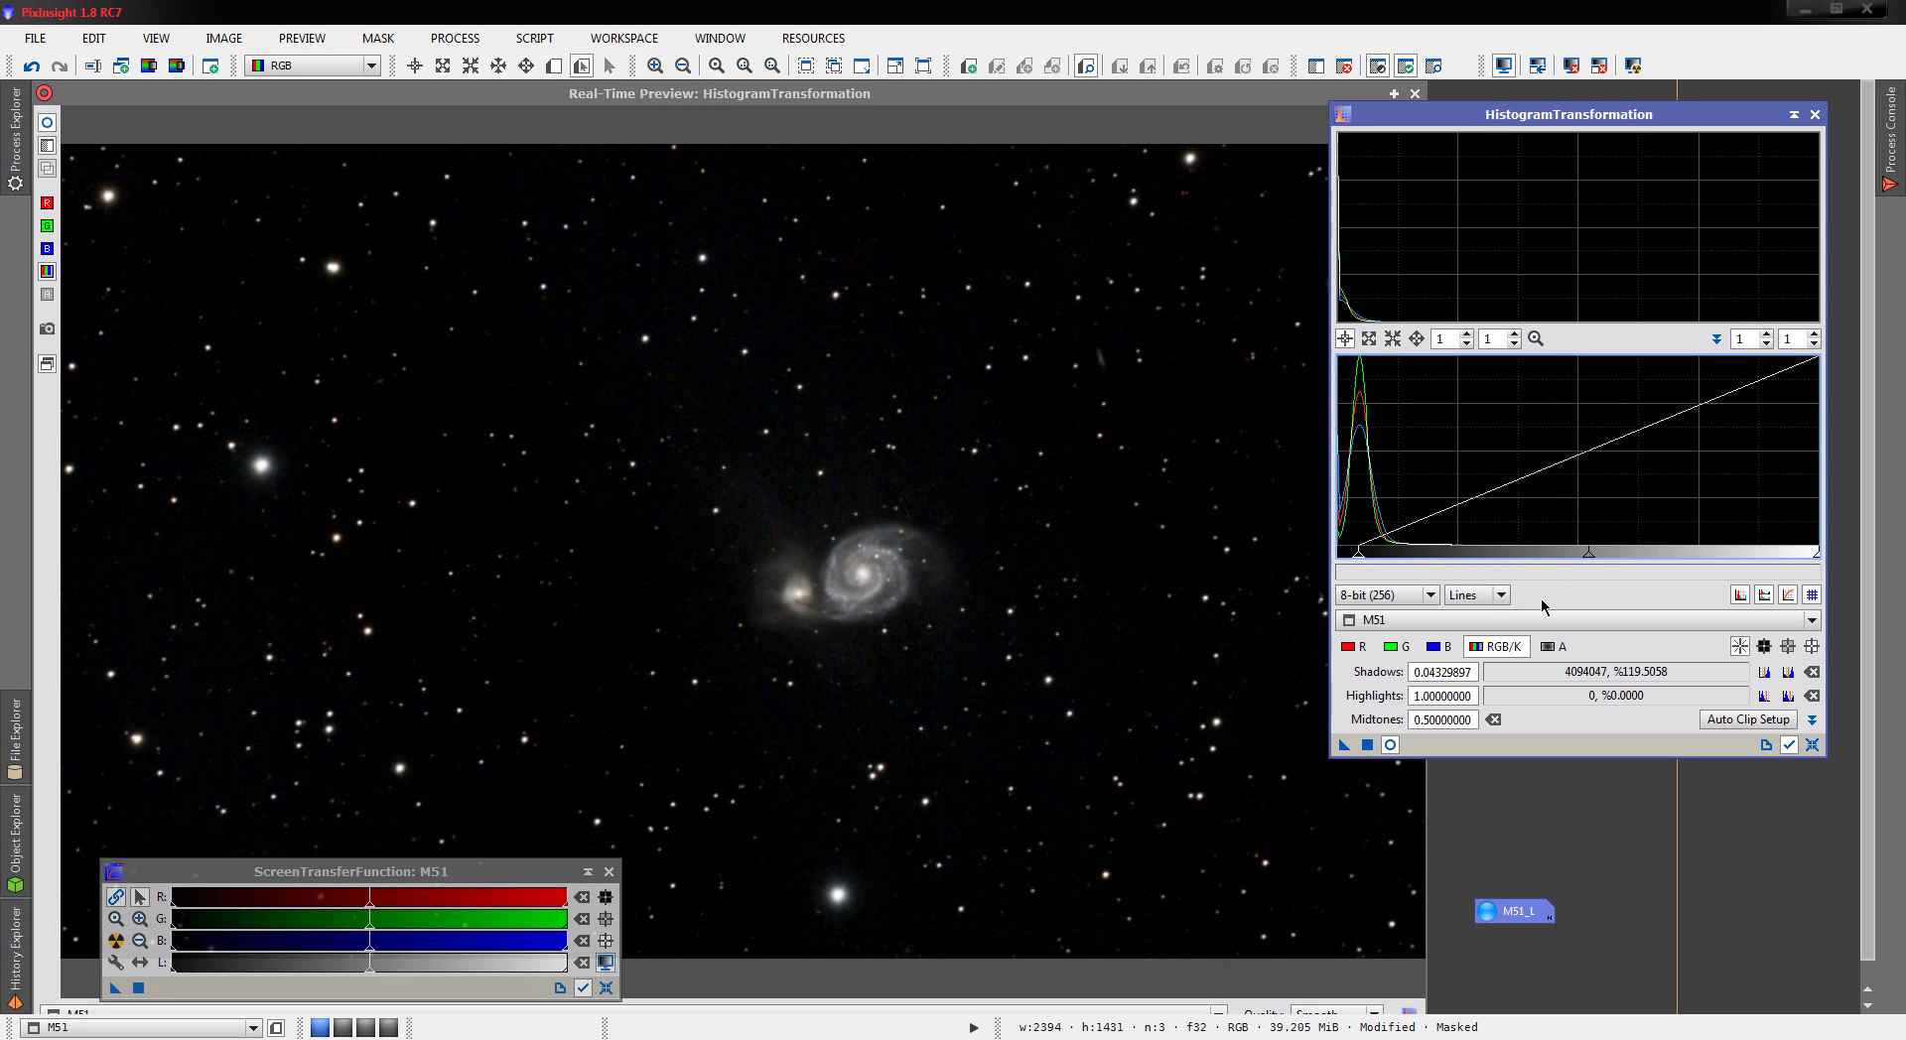
mouse_move(1358, 552)
left_mouse_down()
mouse_move(1339, 552)
mouse_move(1368, 554)
left_mouse_up()
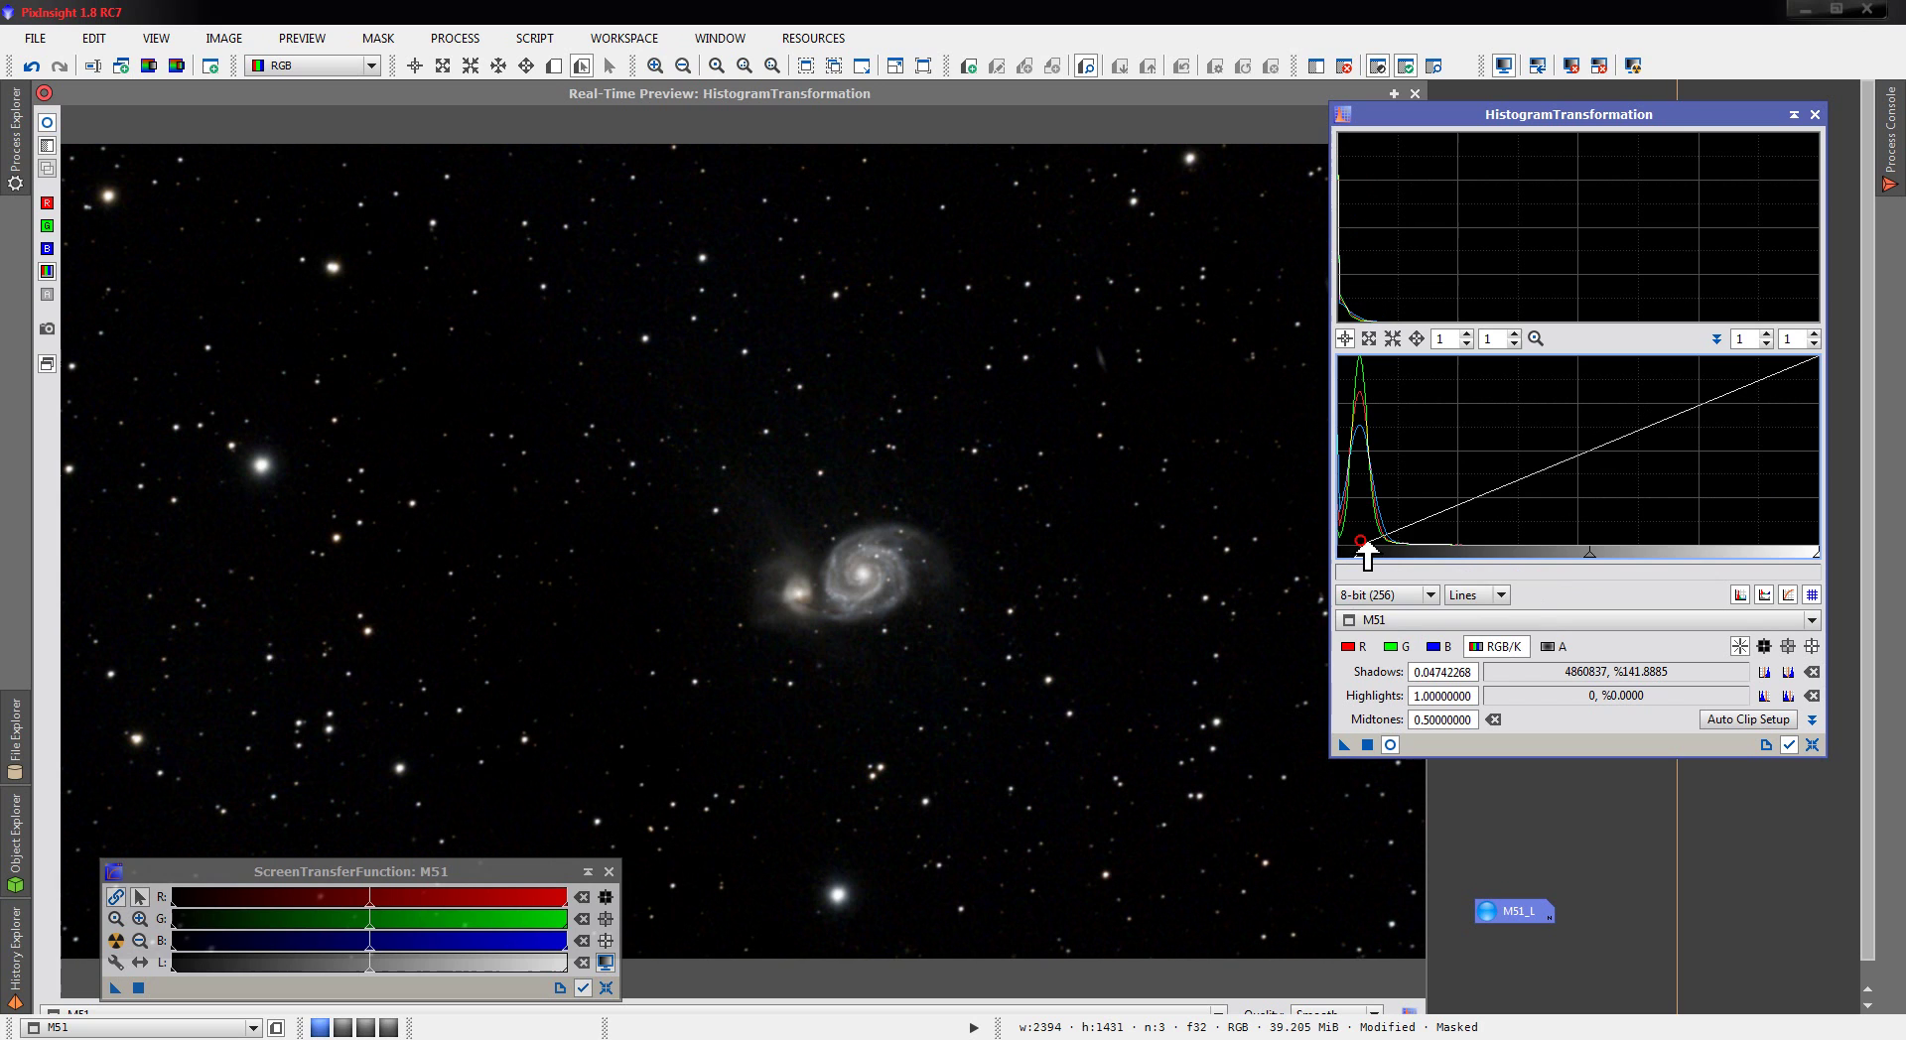
left_click(1414, 93)
left_click_drag(1331, 635, 1382, 622)
left_click(1042, 668)
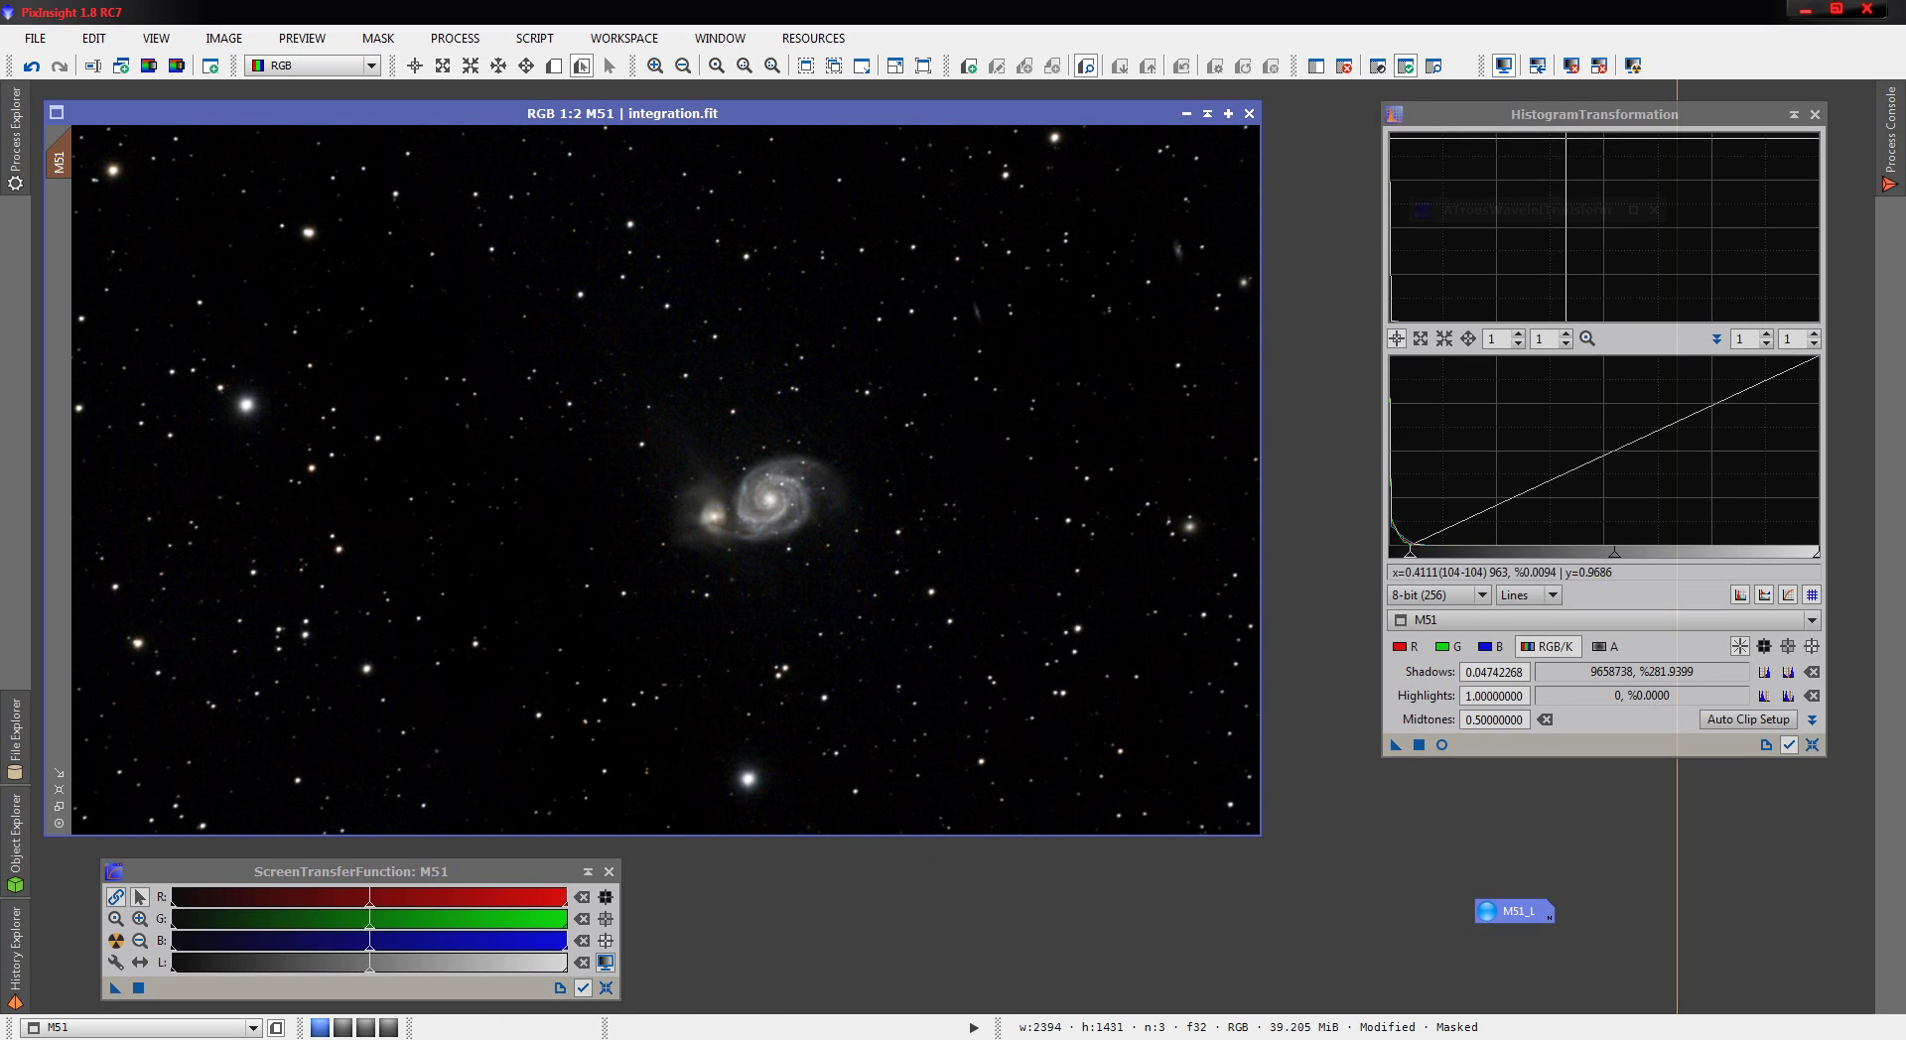
- Reset the histogram and apply a midtones stretch of 0.37875289 to masked M51
left_click(1812, 745)
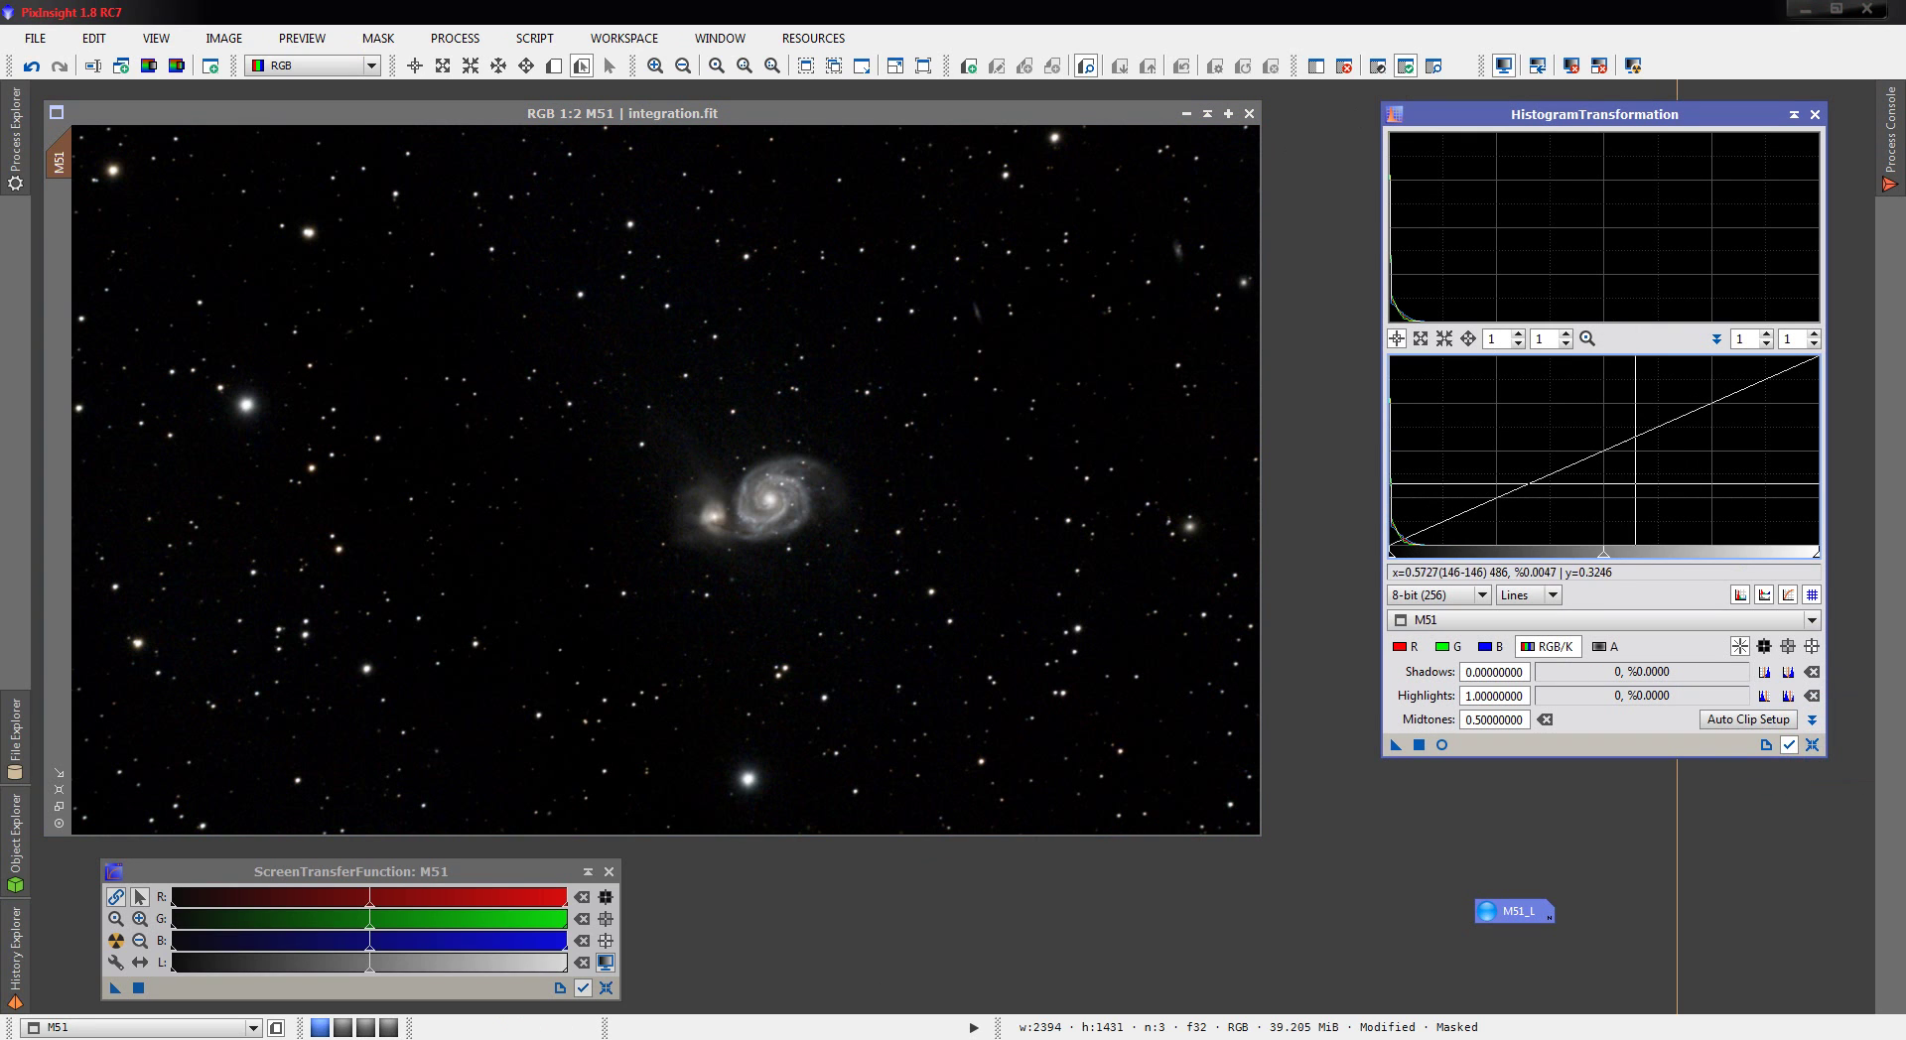
left_click(1442, 745)
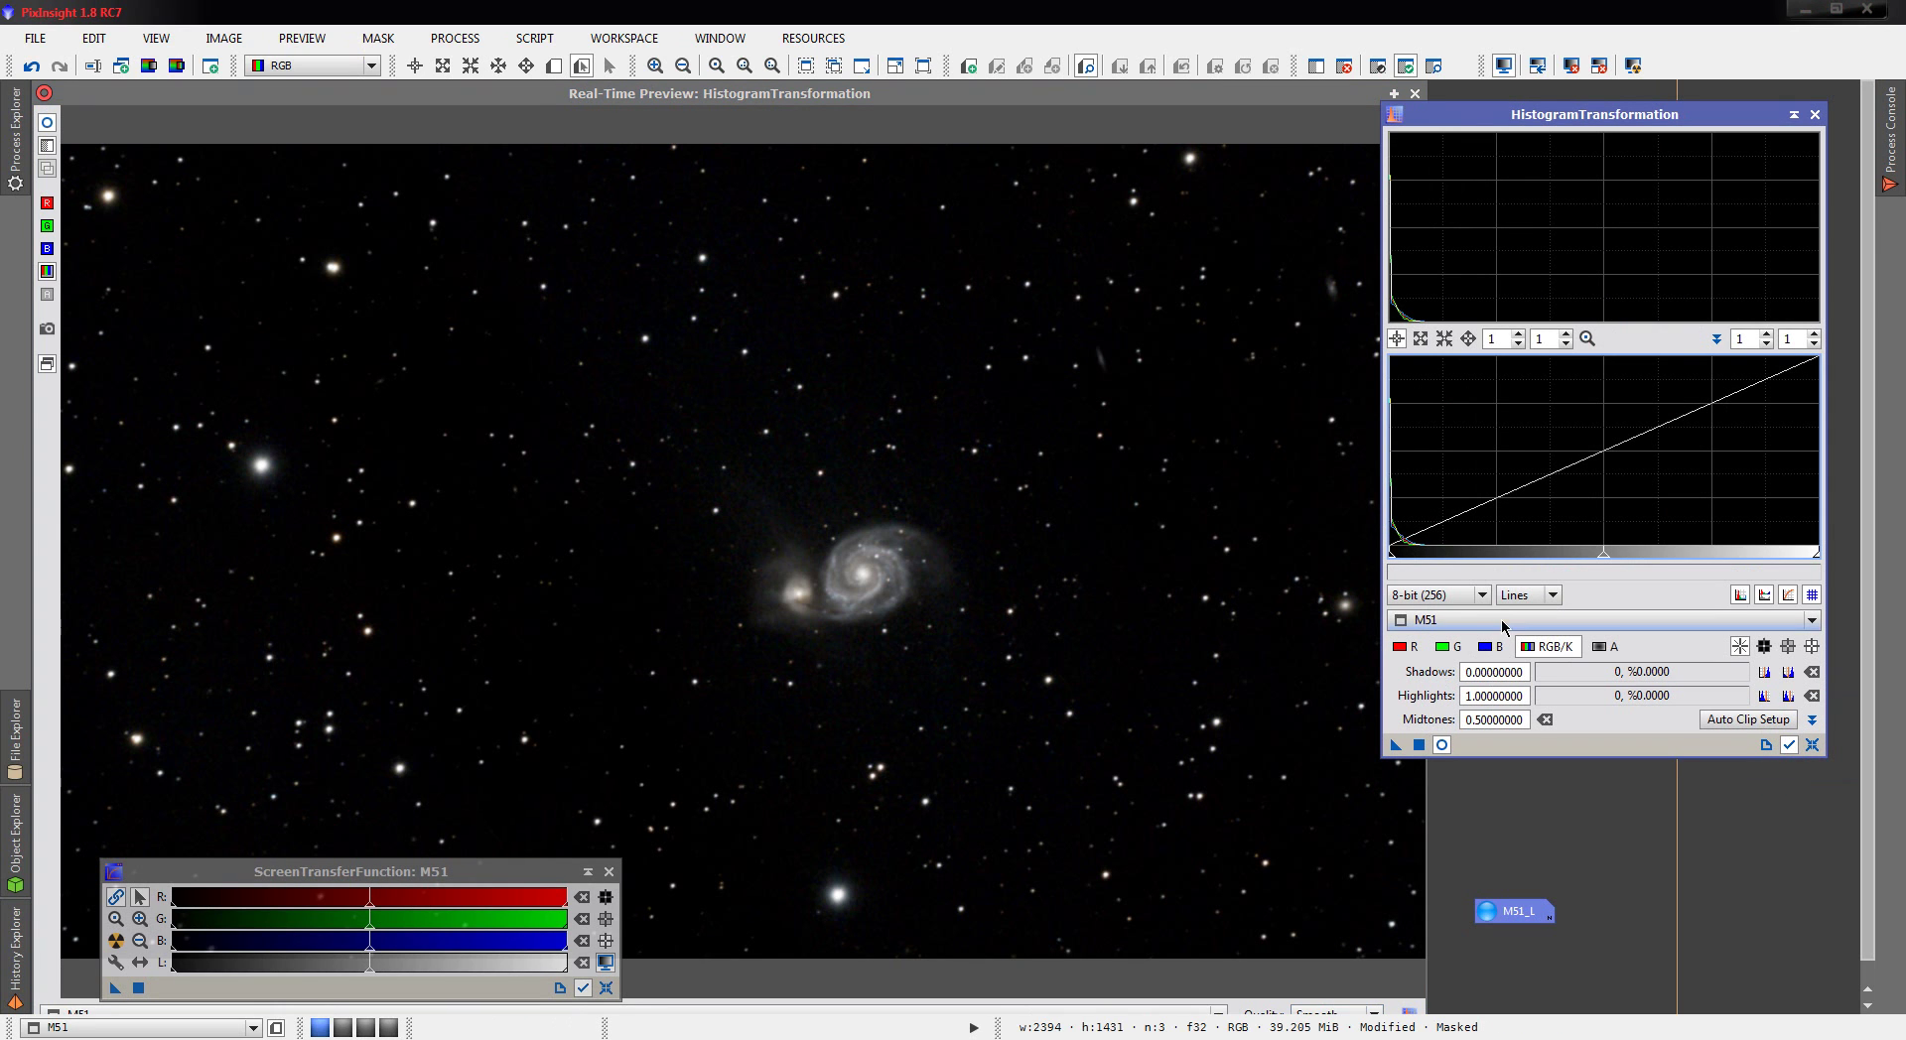
left_click_drag(1608, 556, 1552, 553)
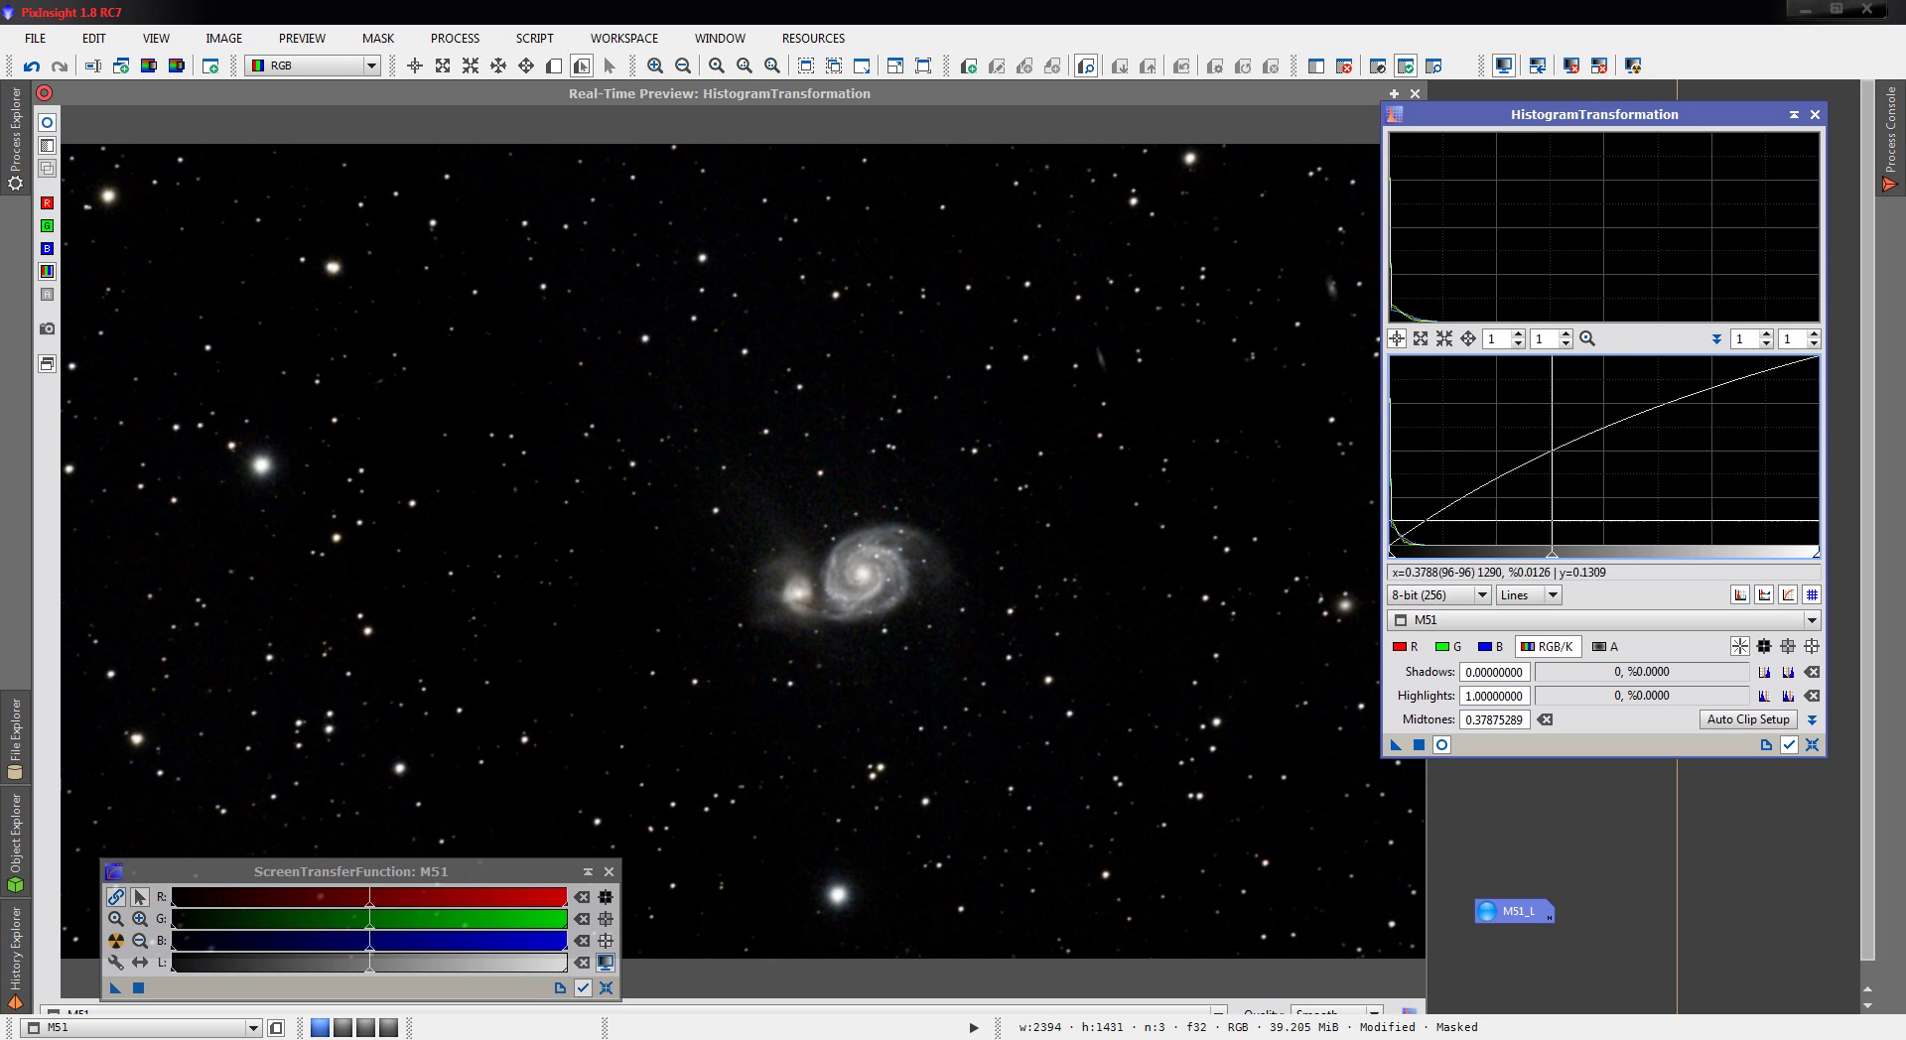
left_click(1415, 94)
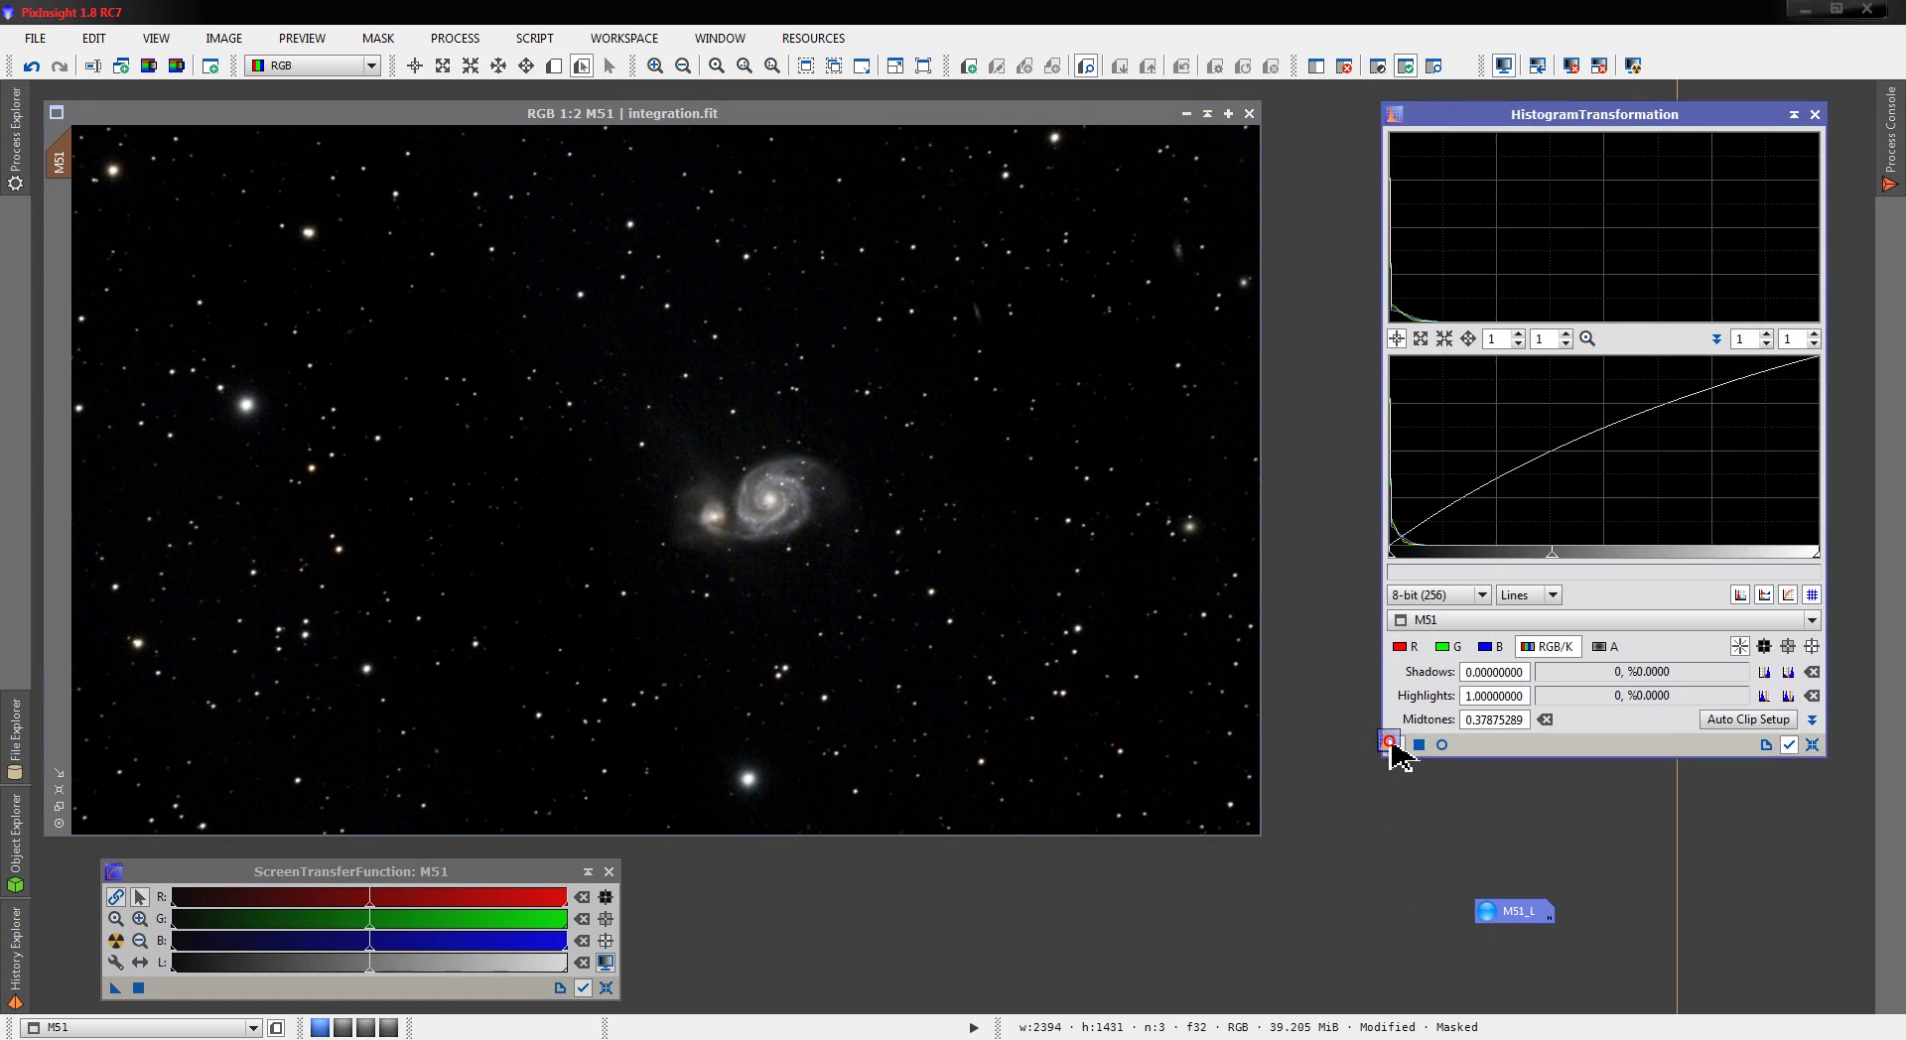
left_click_drag(1393, 745, 1060, 650)
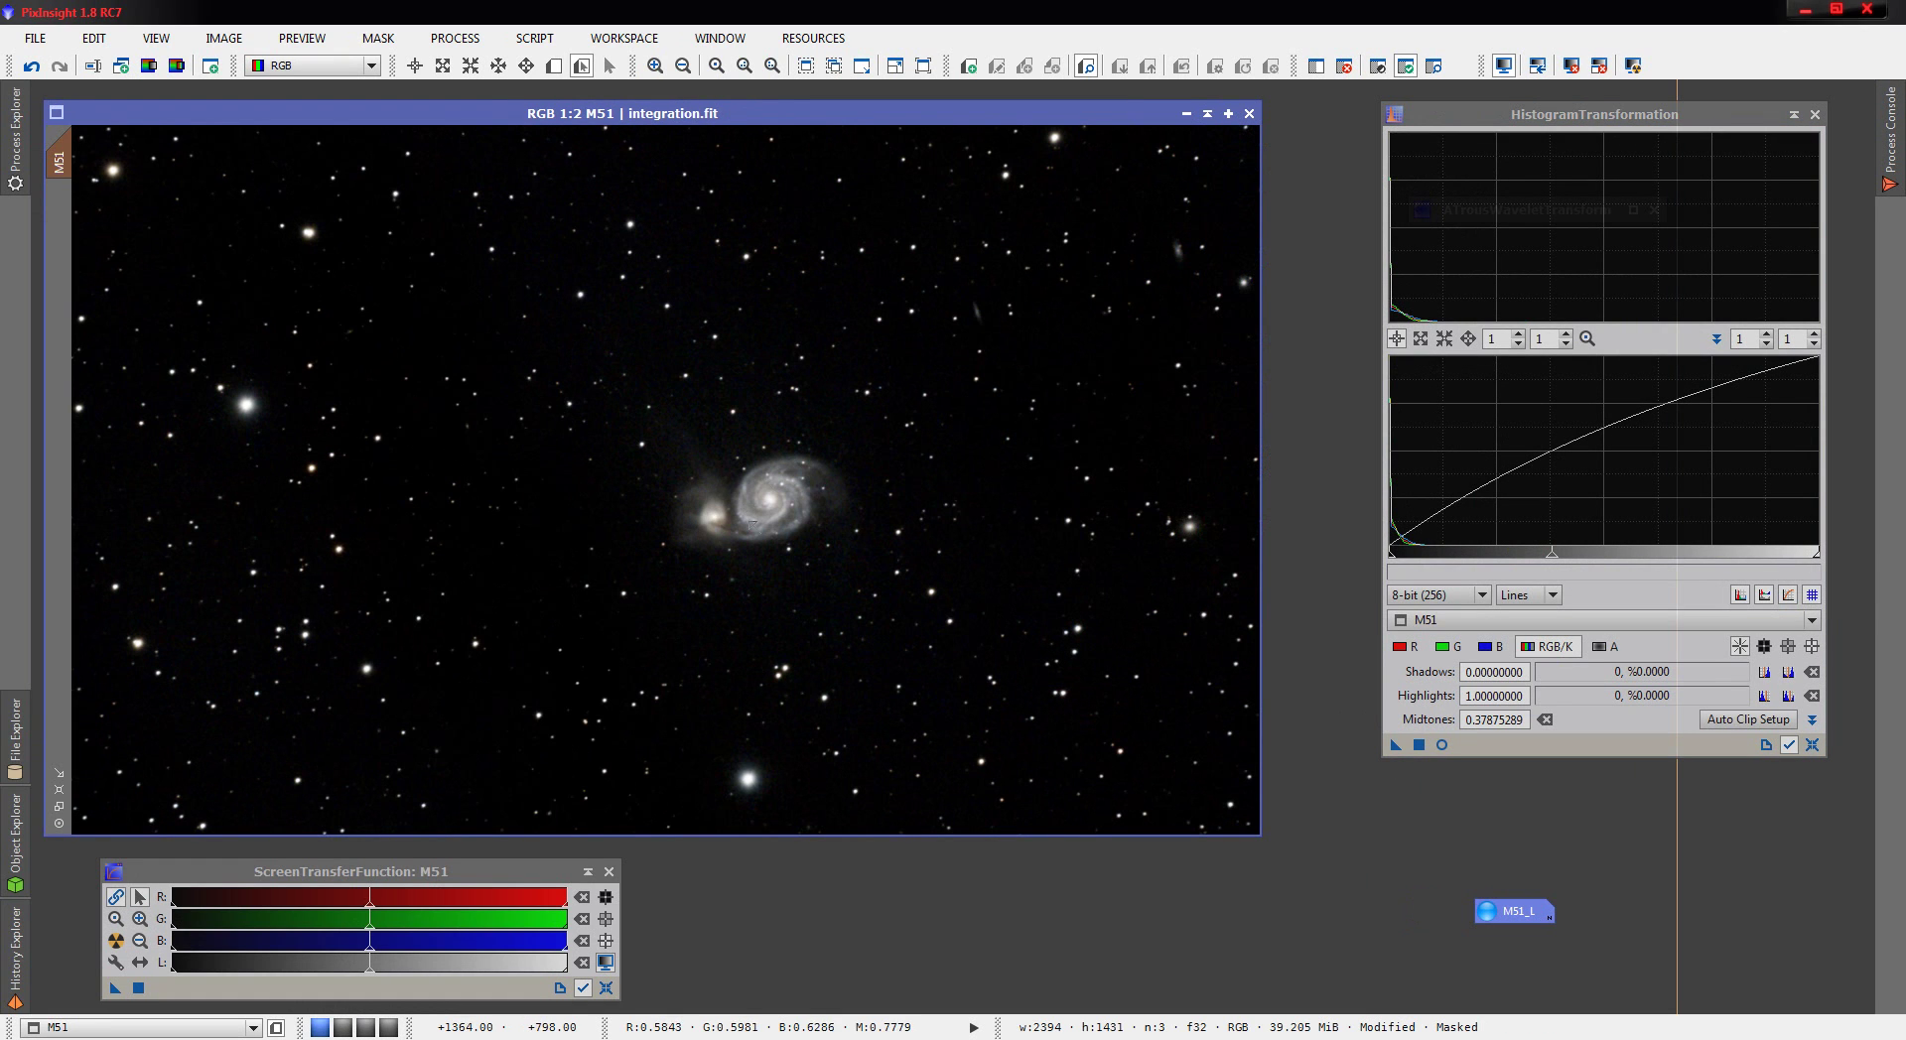
- Open CurvesTransformation and apply a first raised saturation (S) curve to M51
left_click(1792, 117)
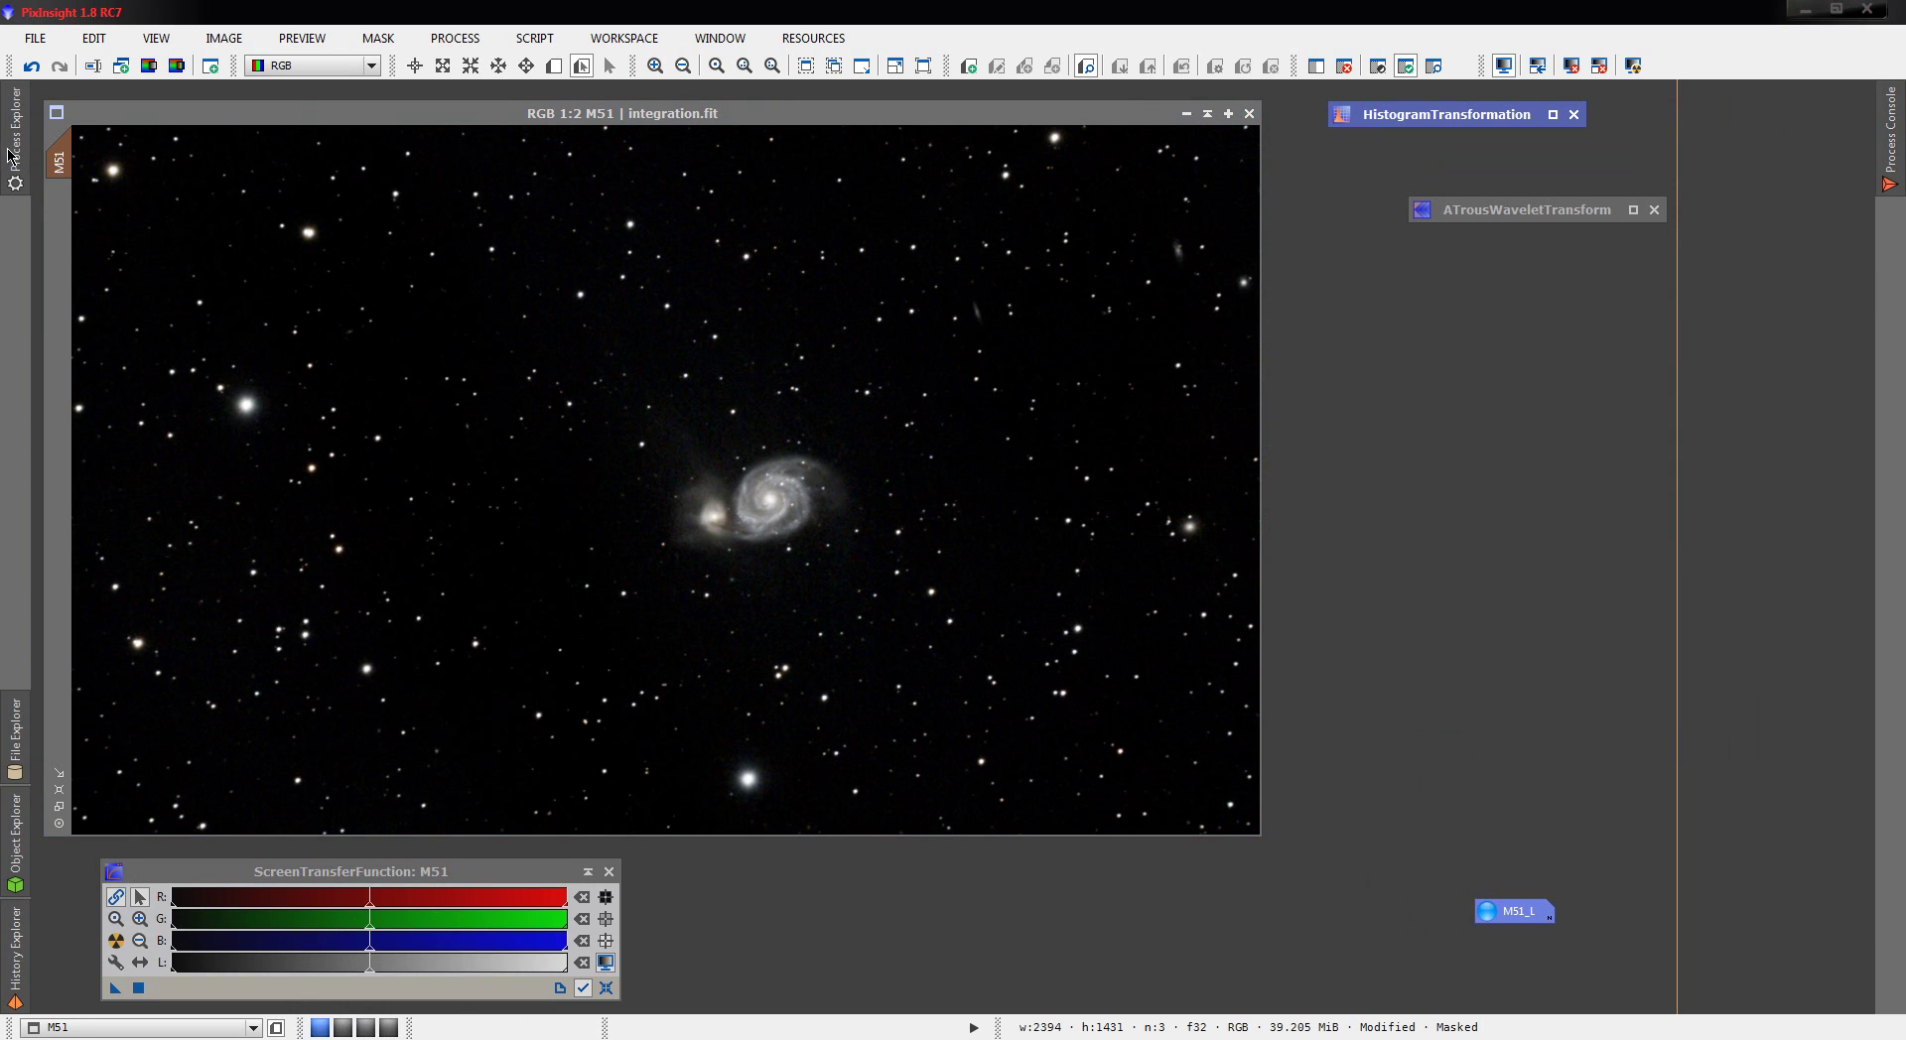
left_click(12, 154)
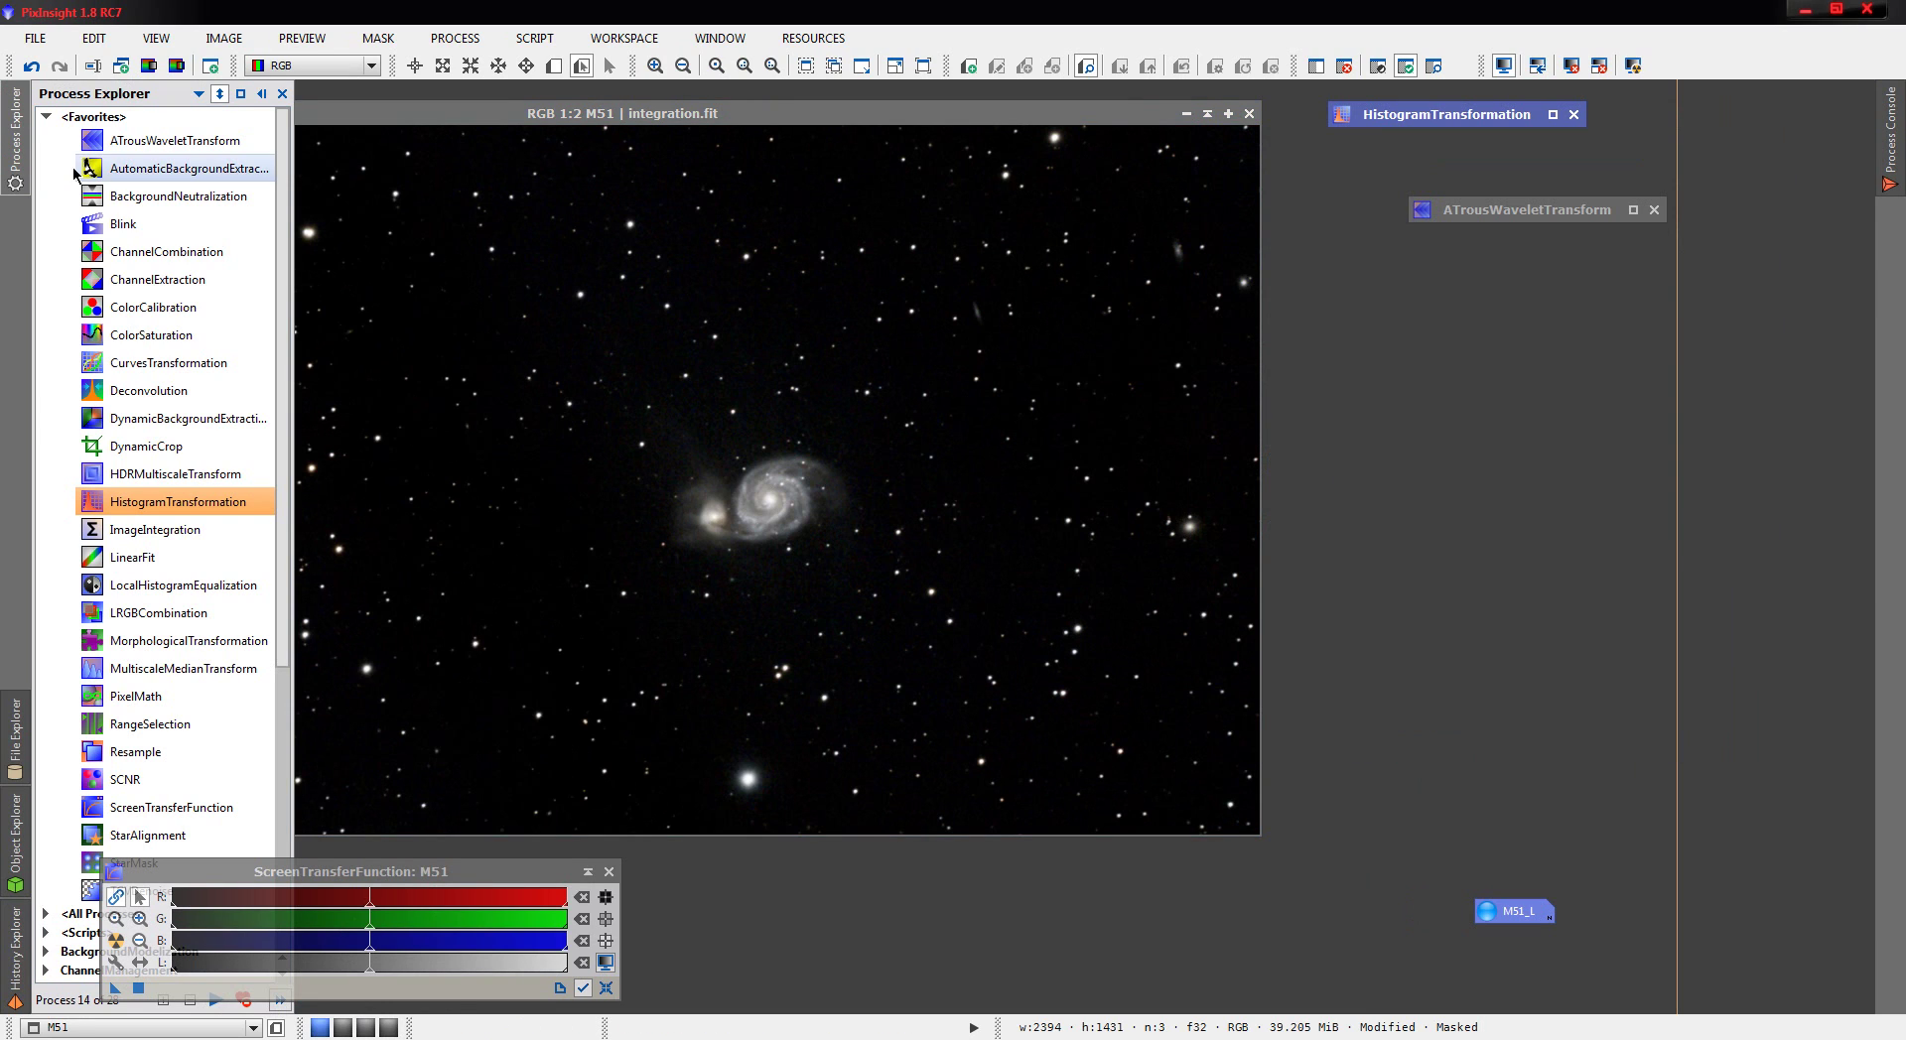
double_click(168, 366)
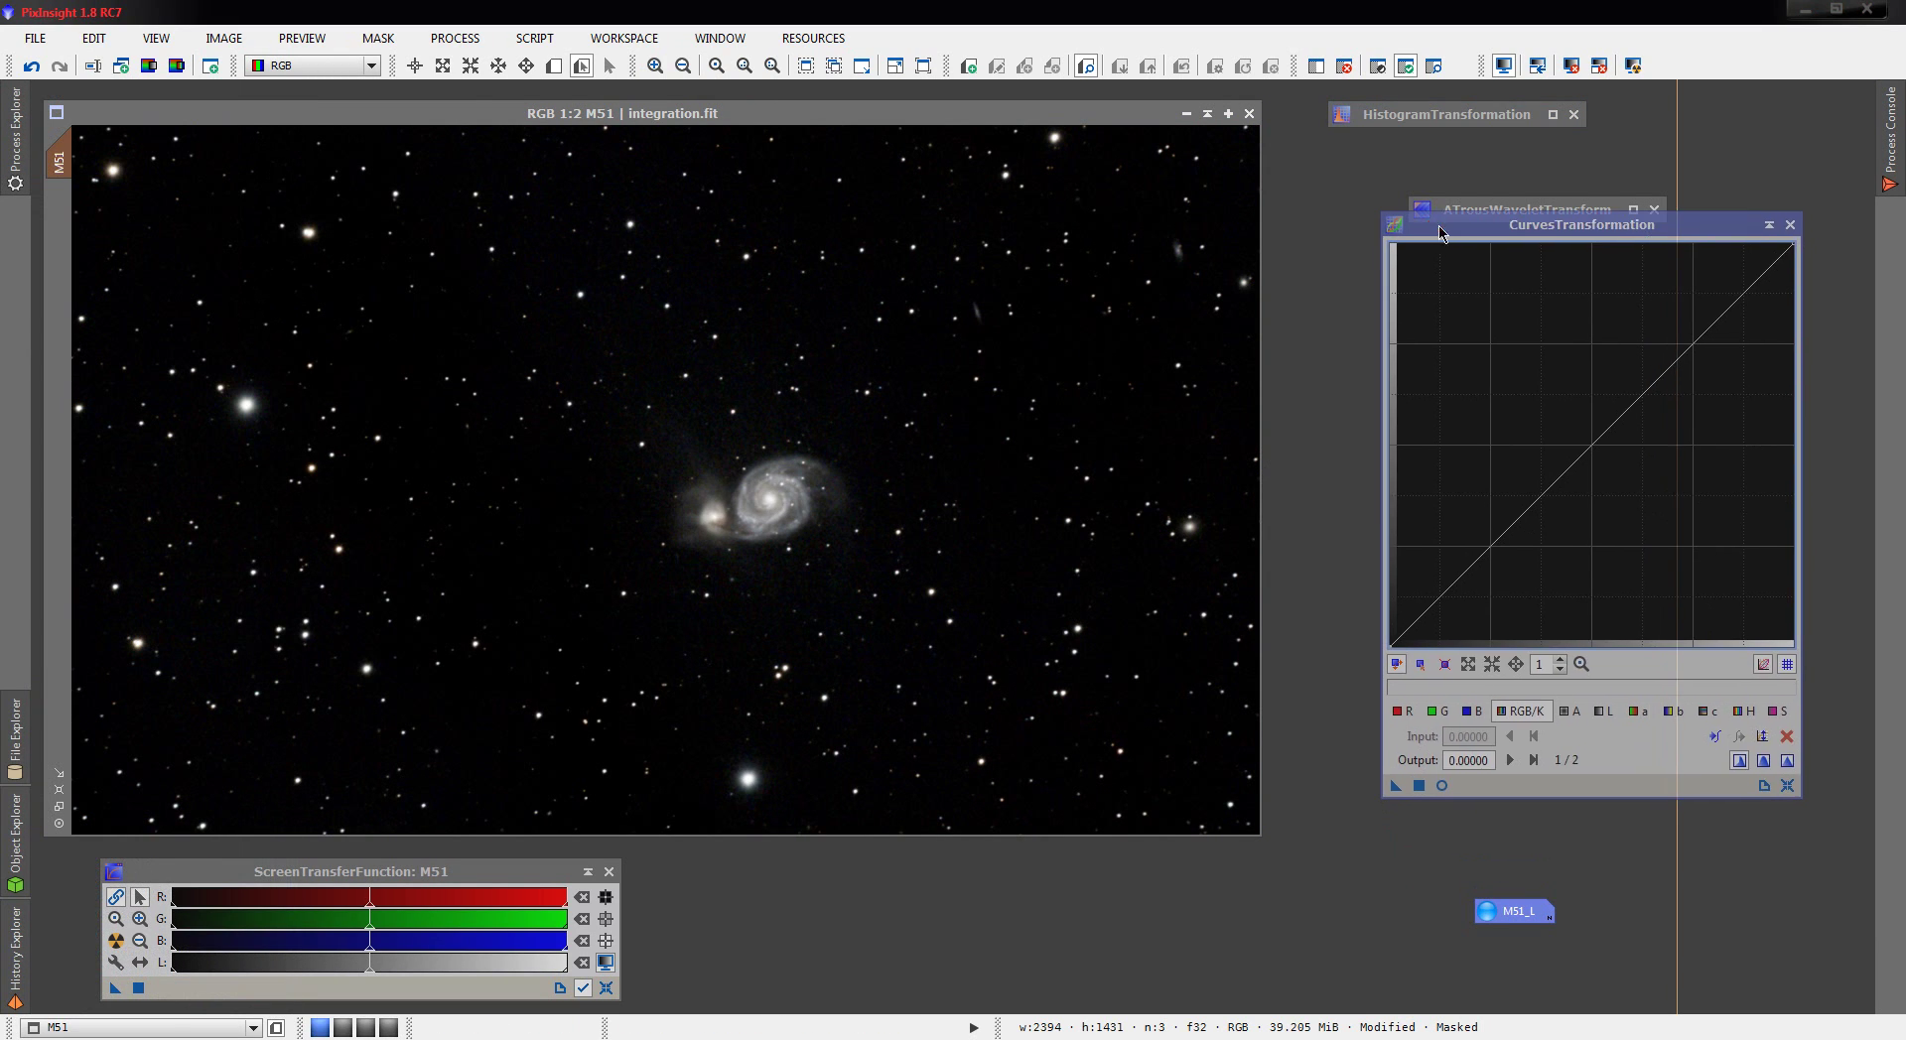
left_click(1776, 711)
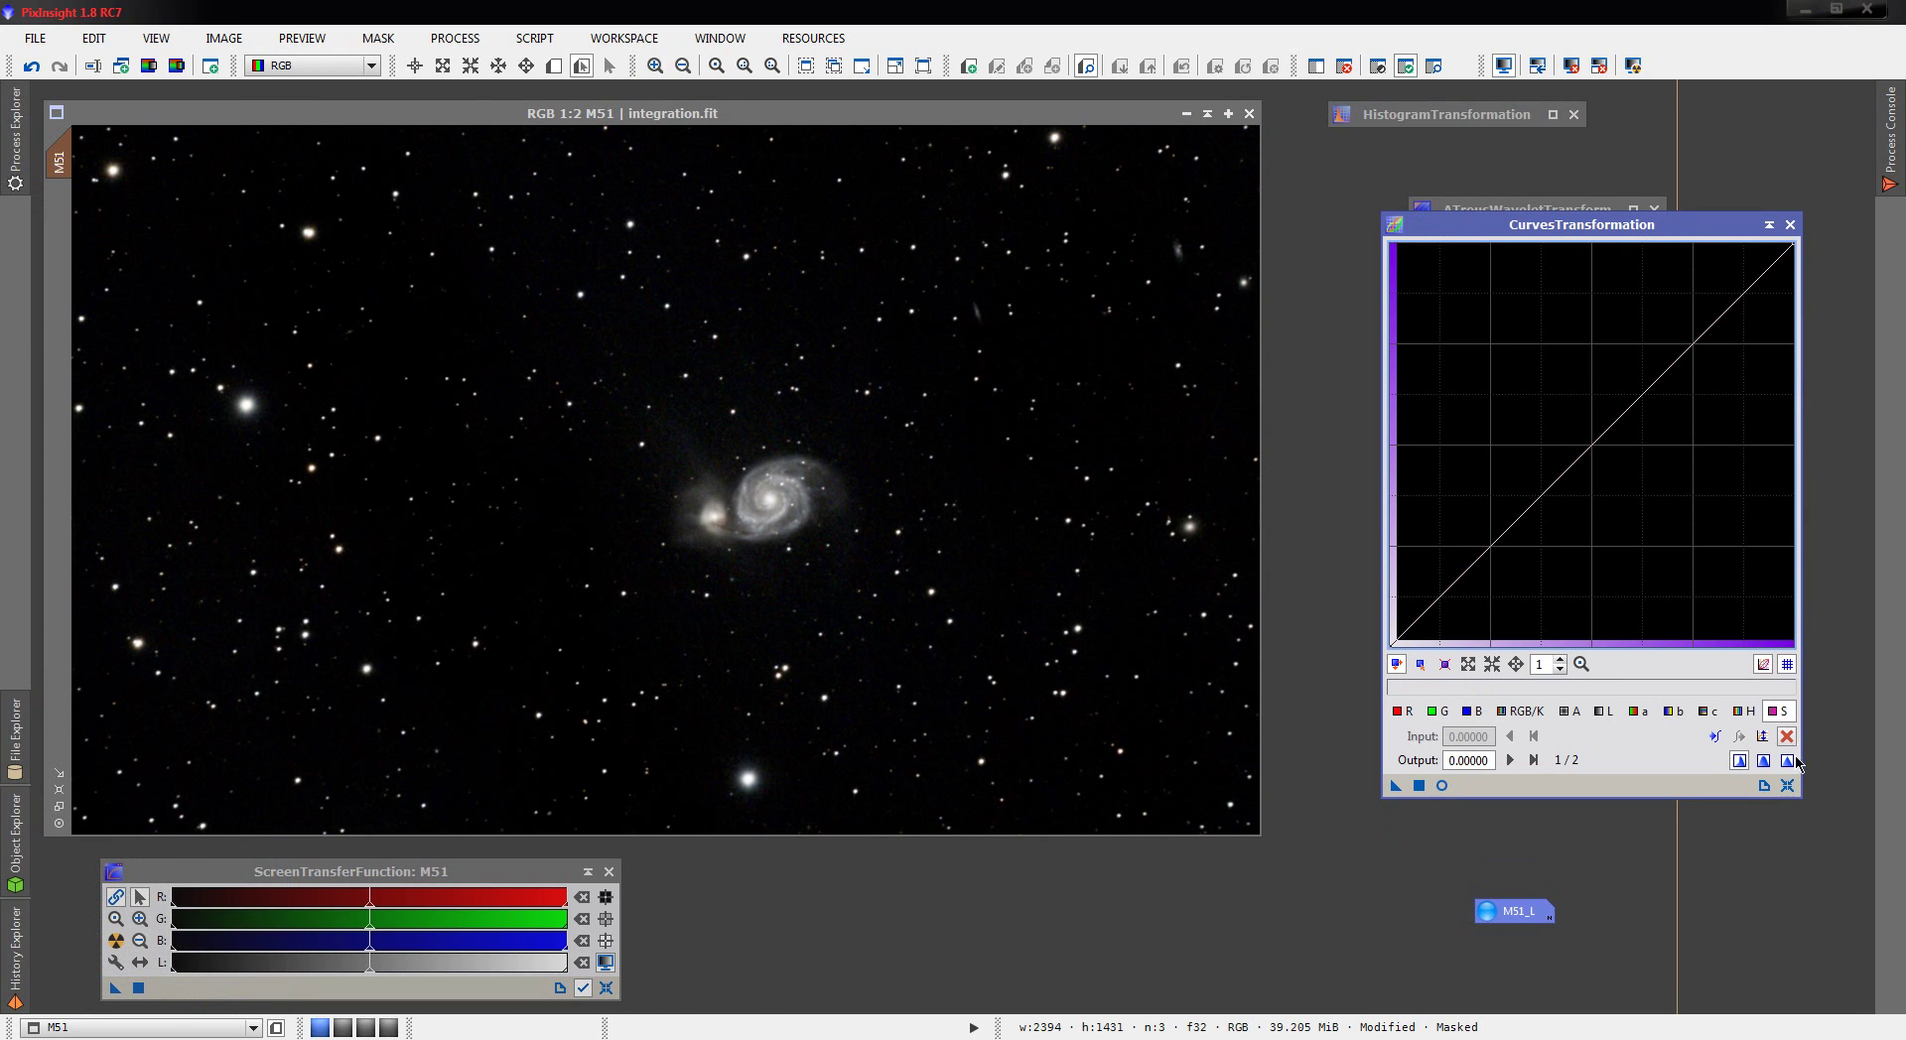
left_click(1442, 786)
left_click(1426, 569)
left_click_drag(1426, 570, 1408, 560)
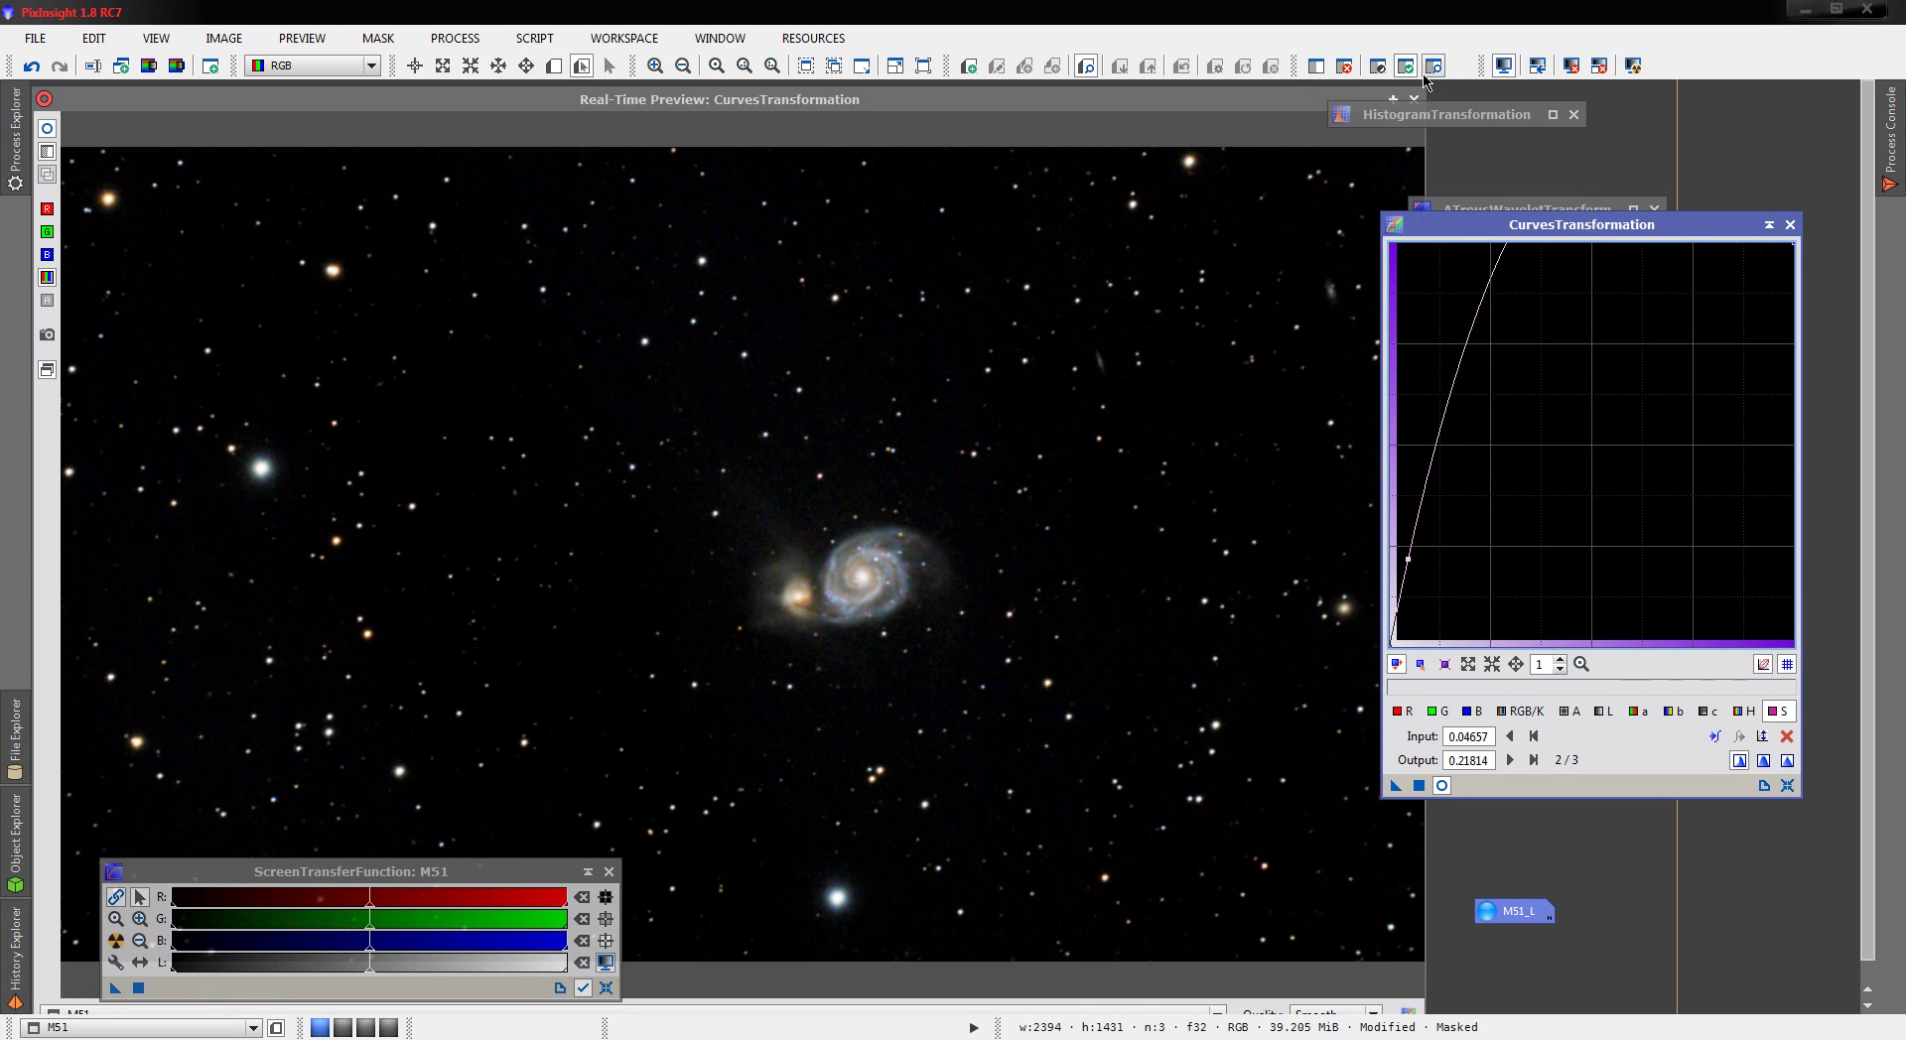
left_click(1413, 98)
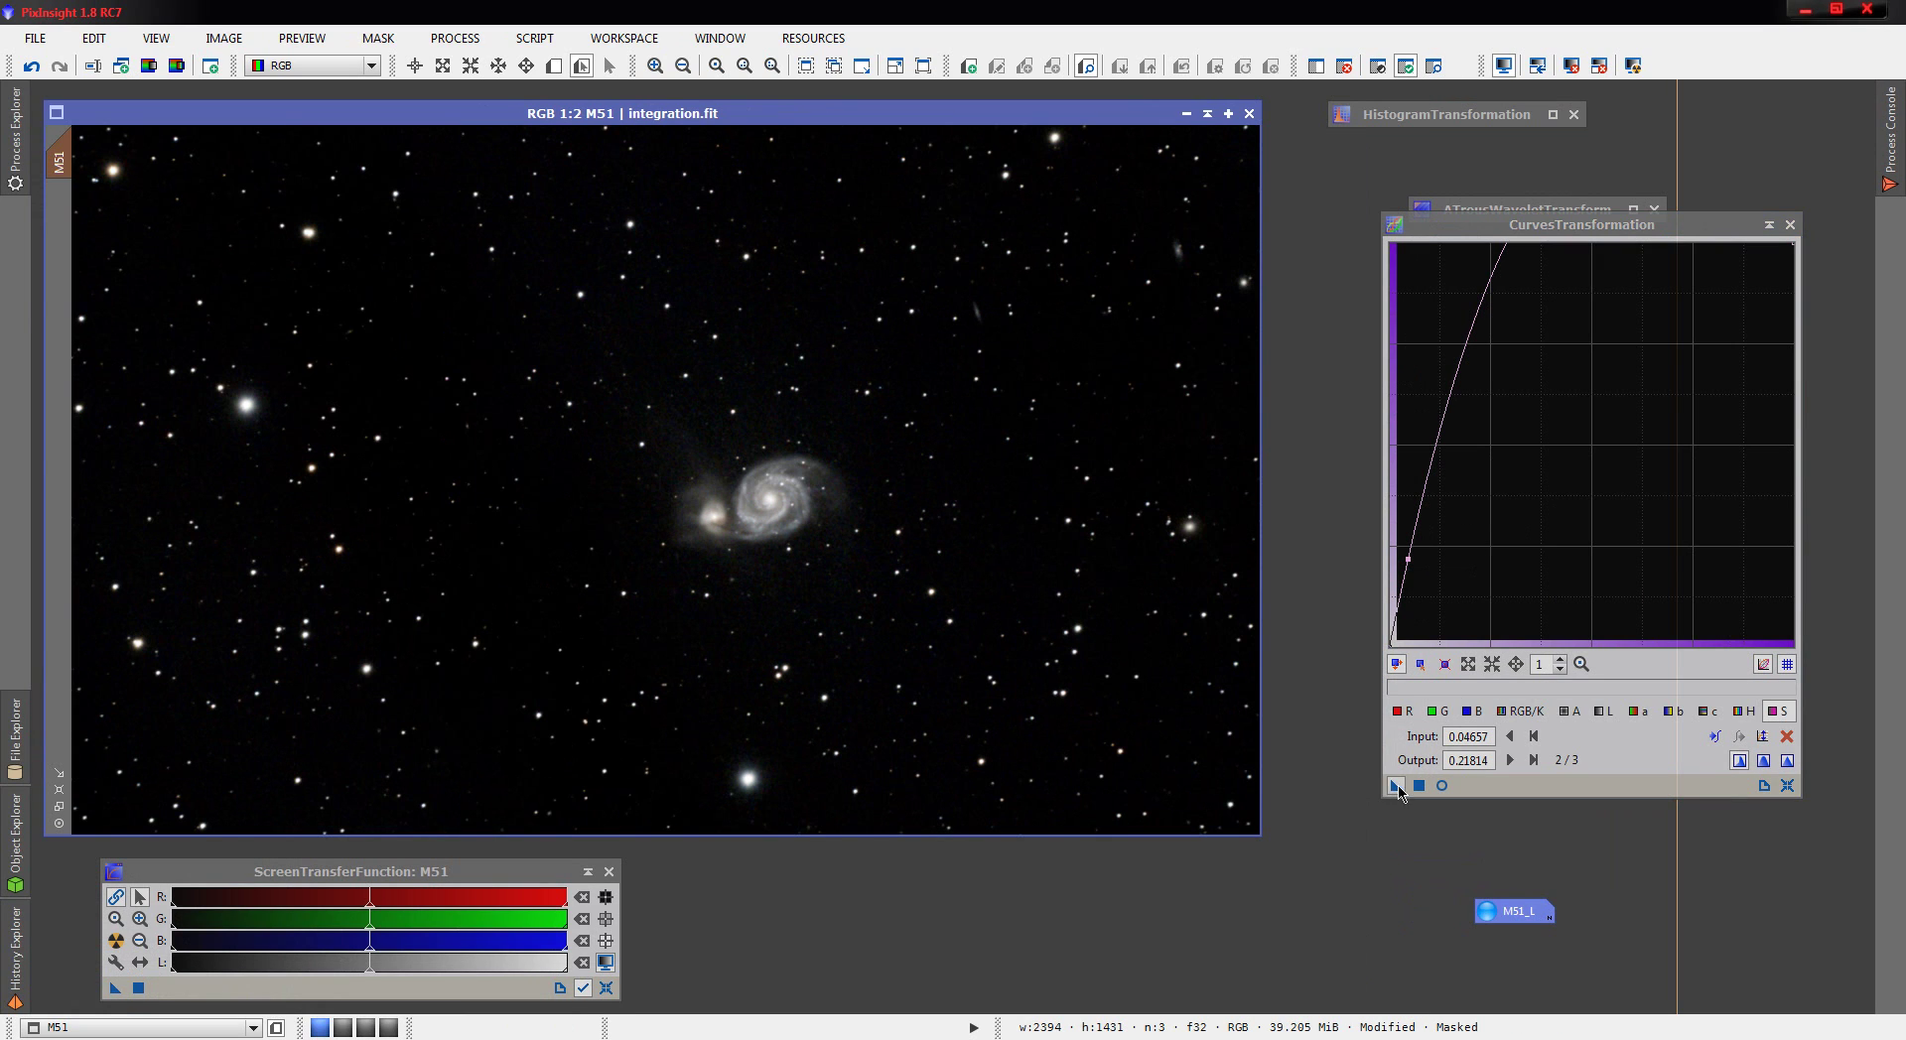
left_click_drag(1396, 786, 950, 356)
- Redo the saturation curve with a gentler point at 0.09559→0.18382 and apply it to M51
left_click(1441, 785)
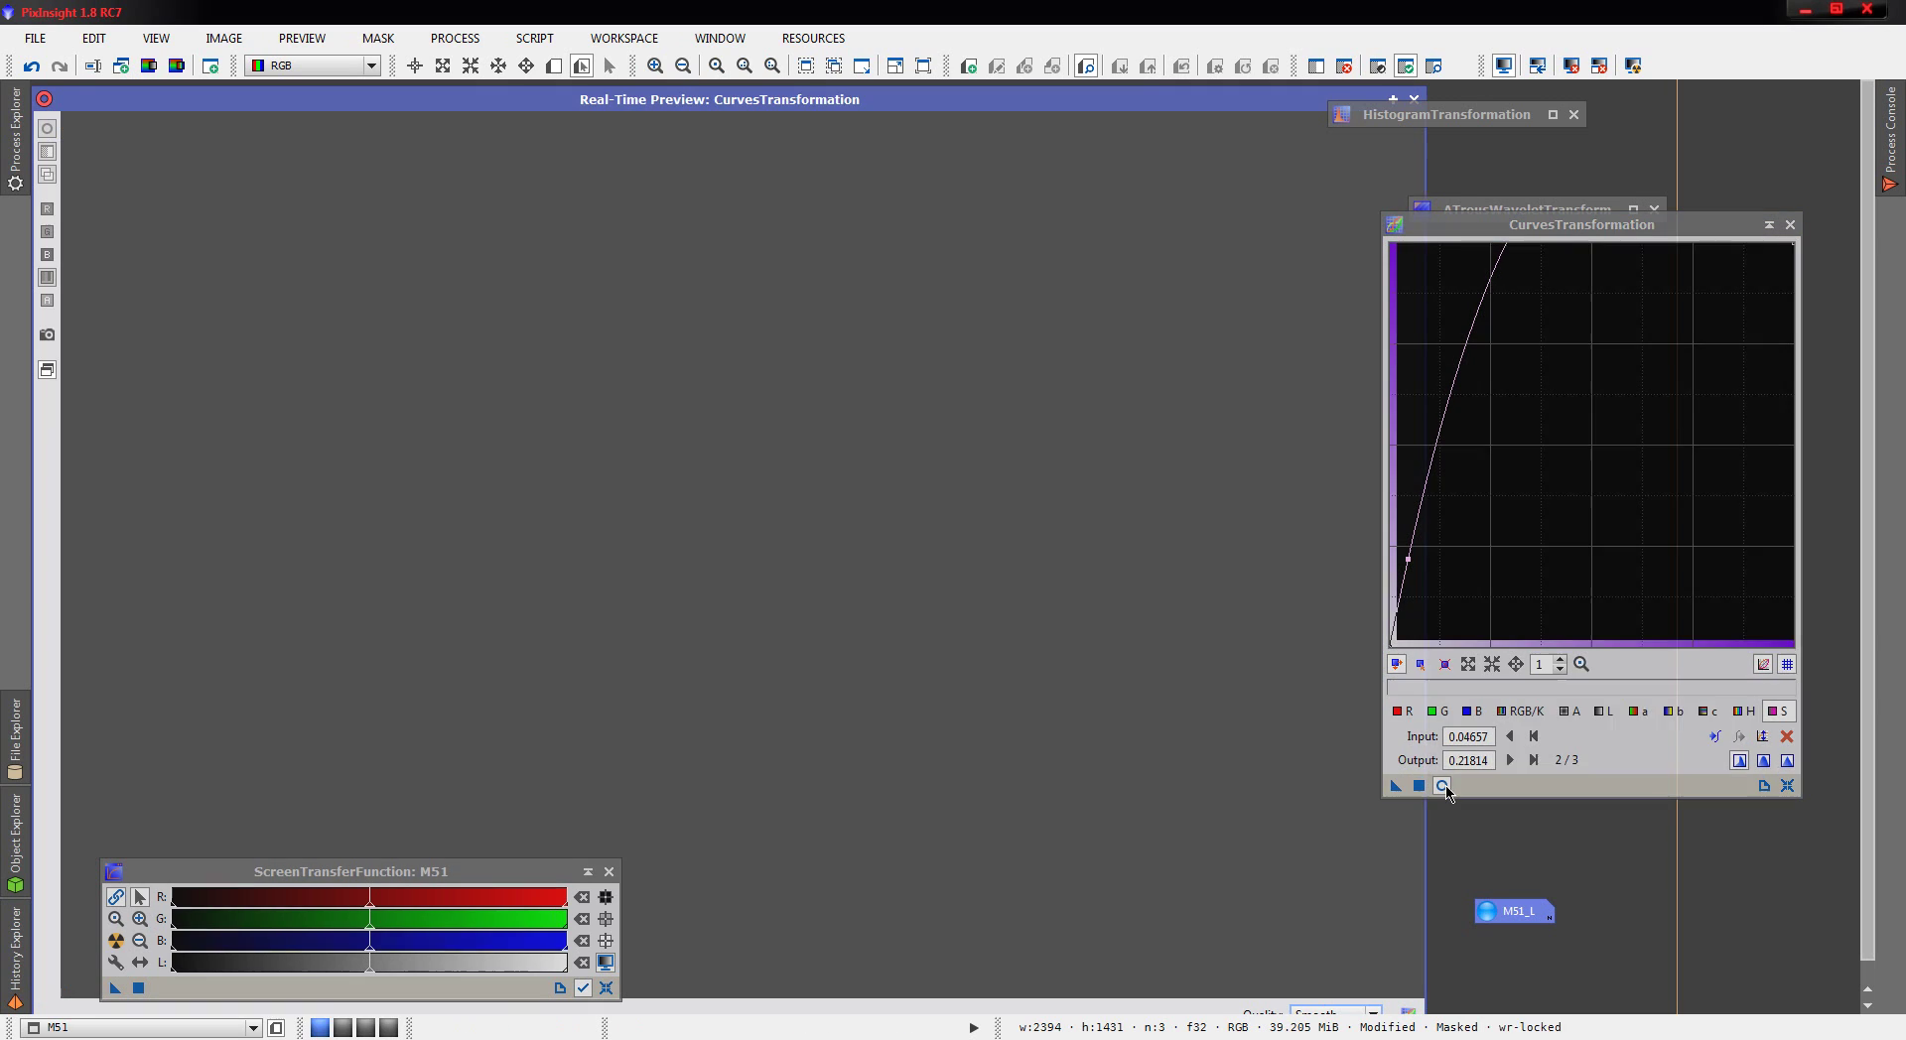
left_click(1787, 785)
left_click_drag(1441, 589, 1428, 573)
left_click(1441, 785)
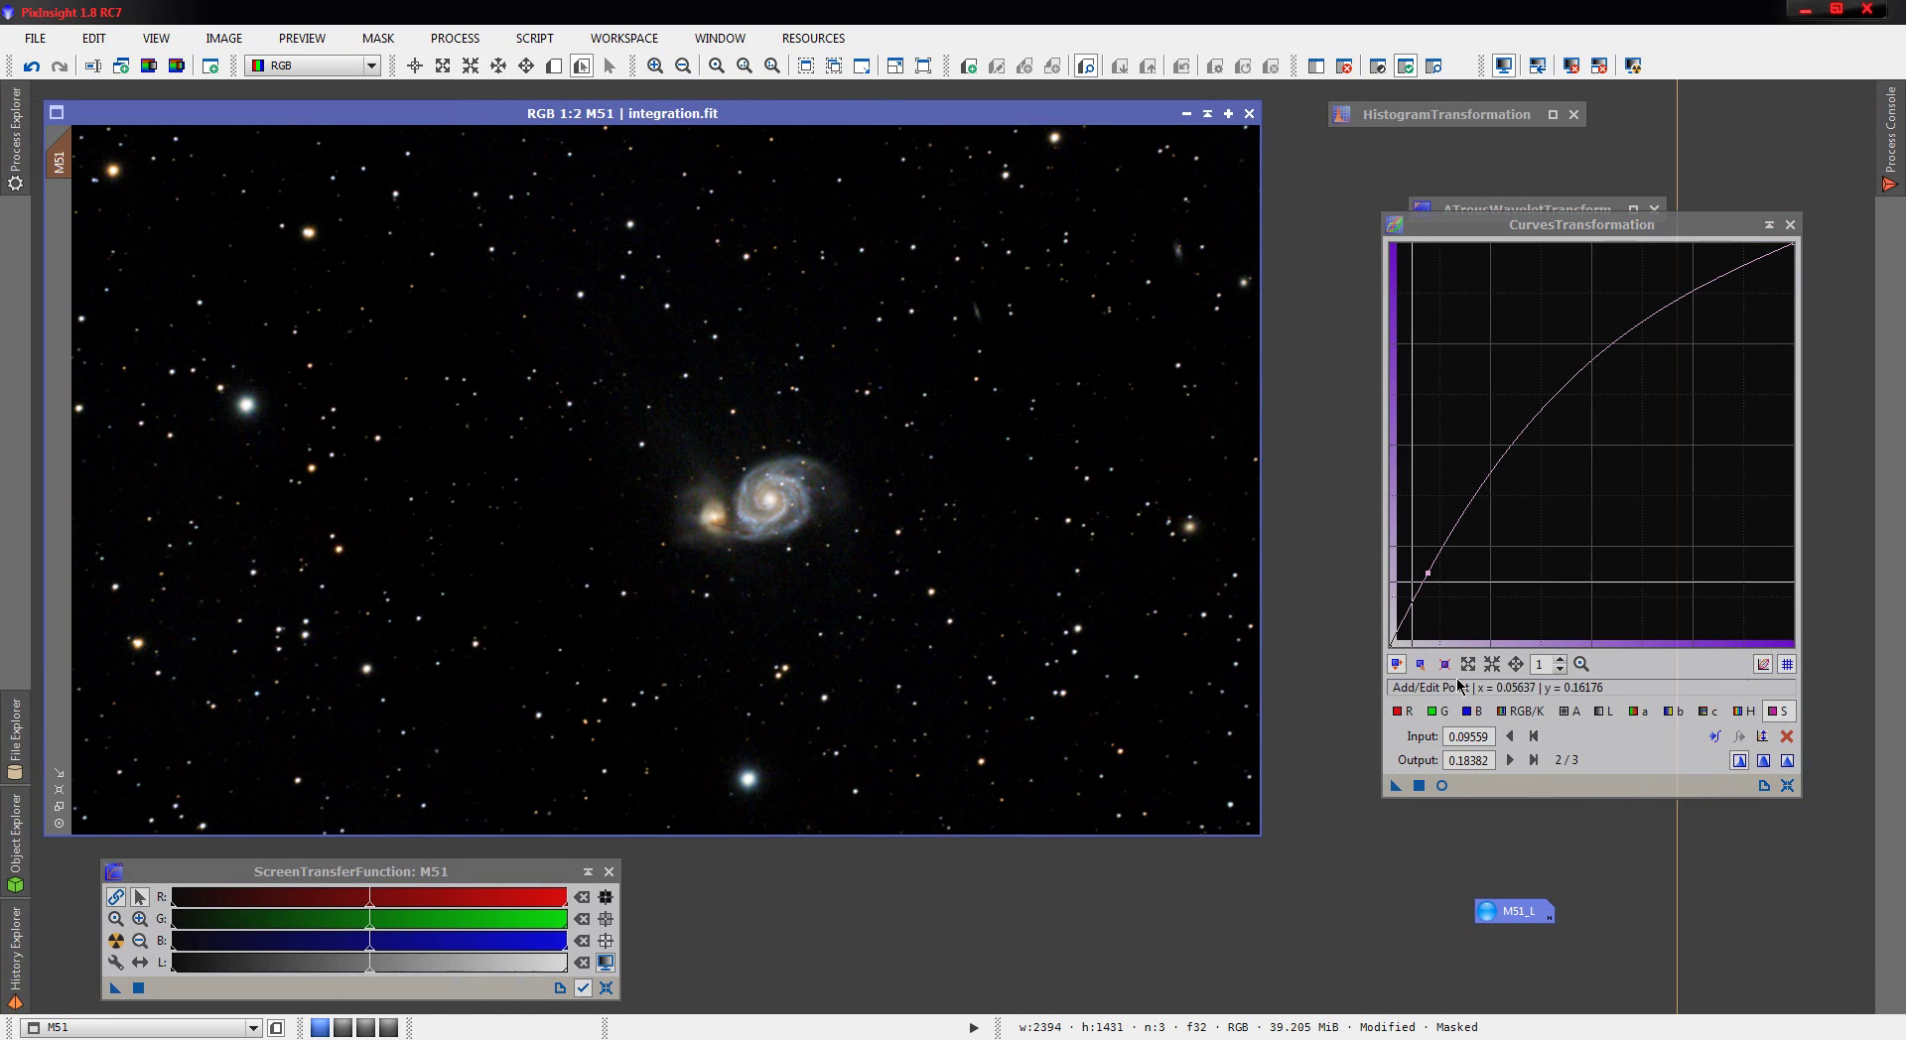
left_click_drag(1395, 787, 1123, 653)
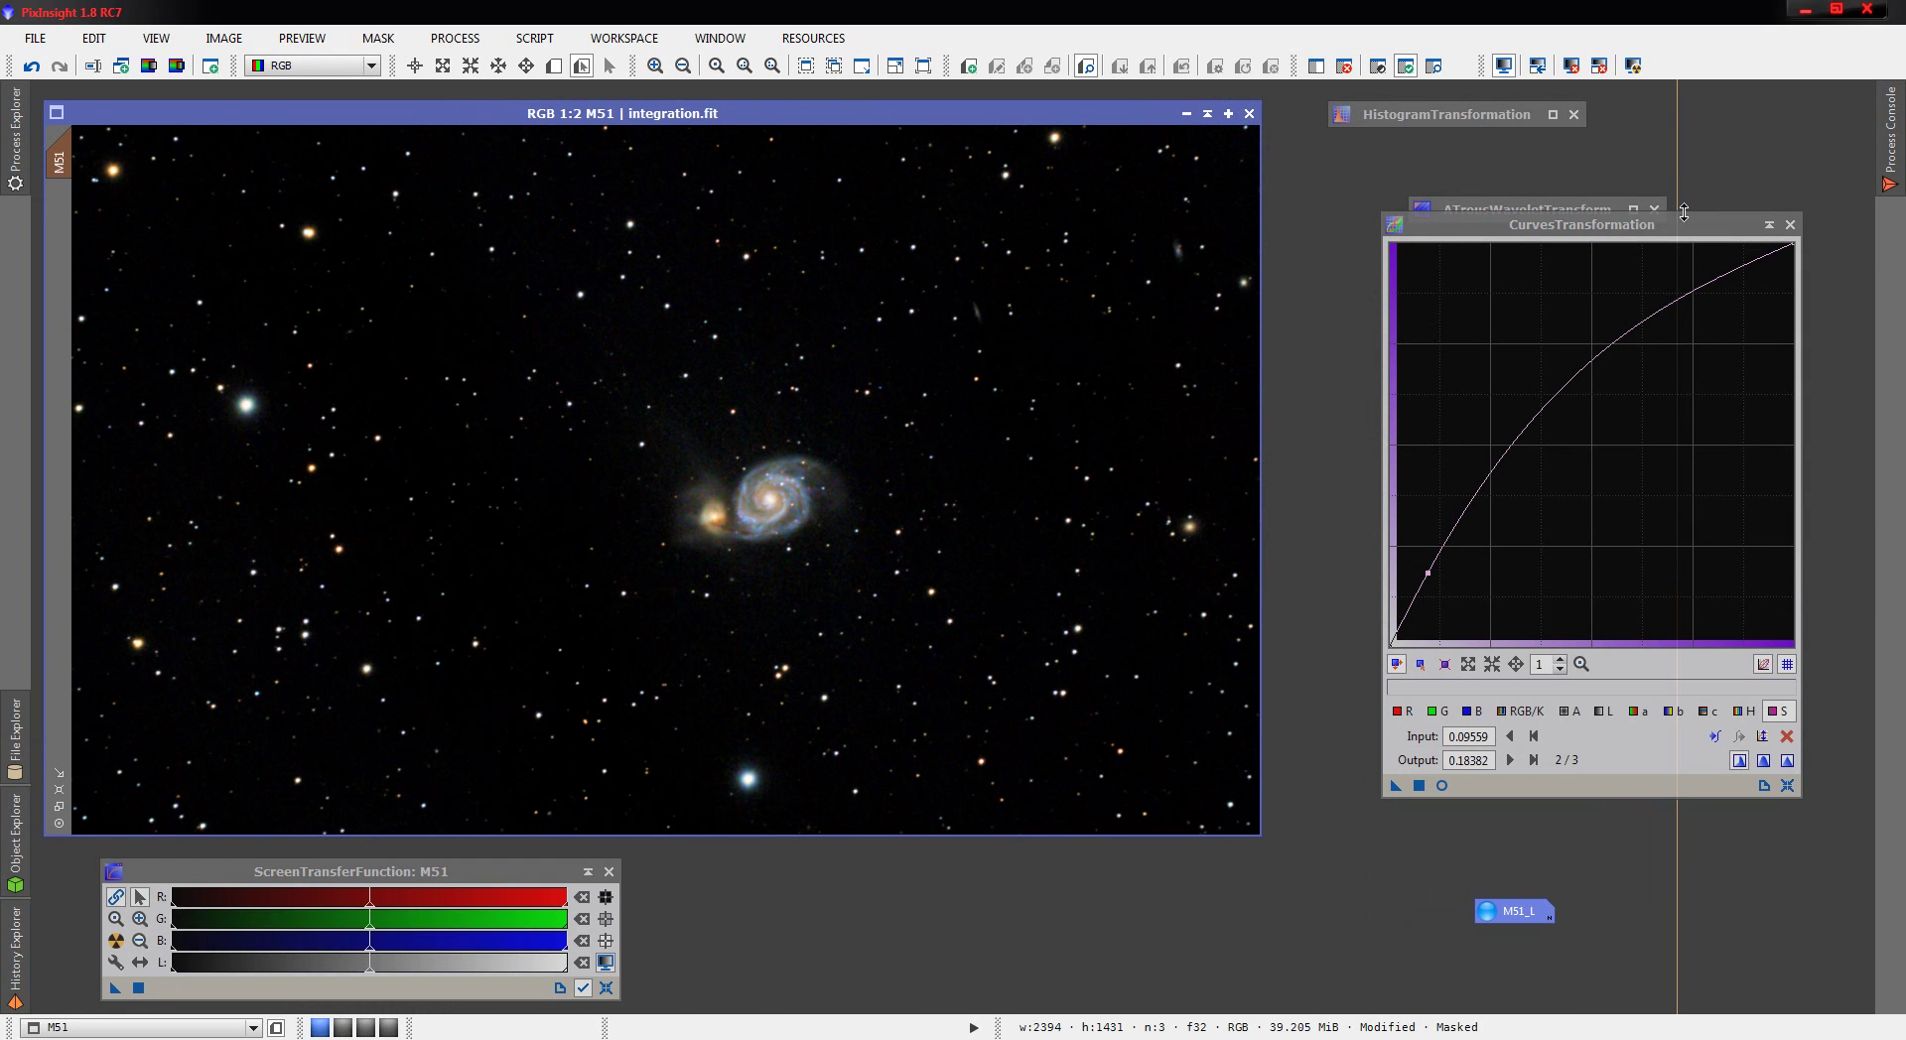
left_click(1769, 224)
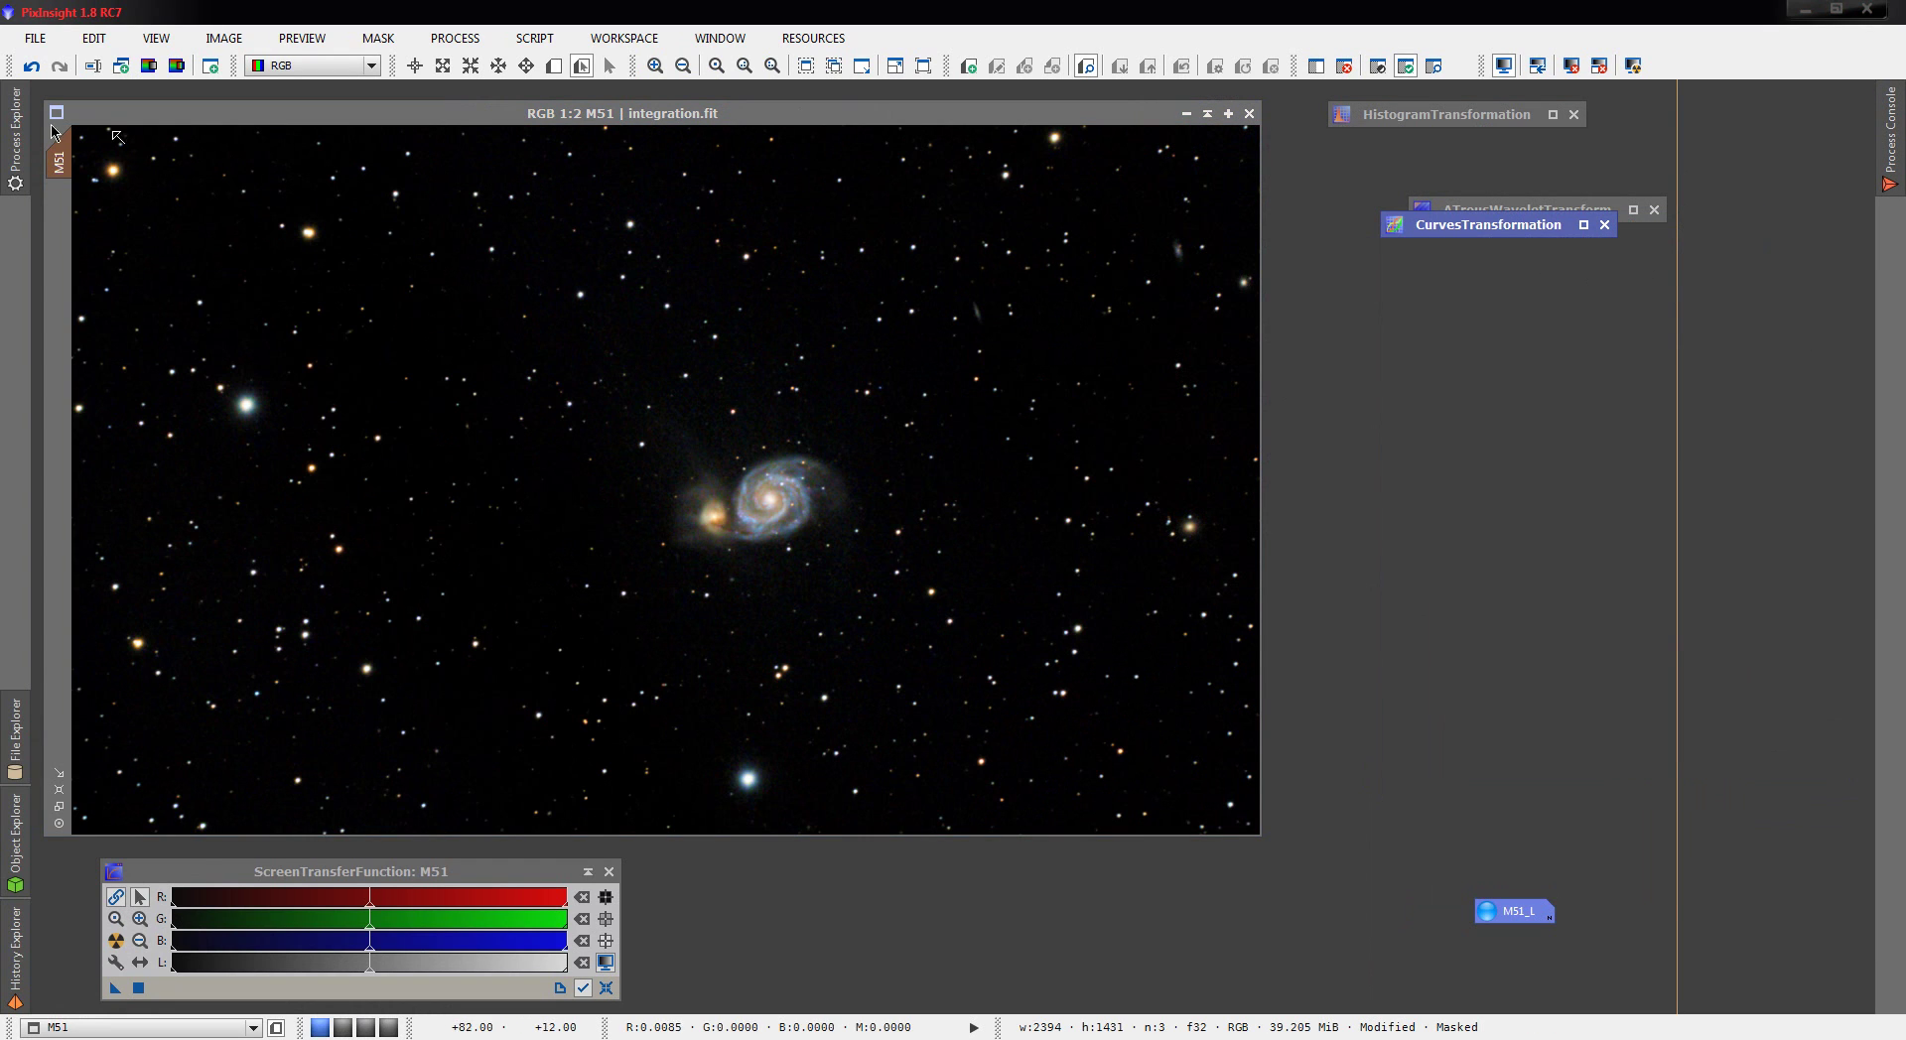
- Open TGVDenoise and create a Preview01 region framing the galaxy
mouse_move(8, 126)
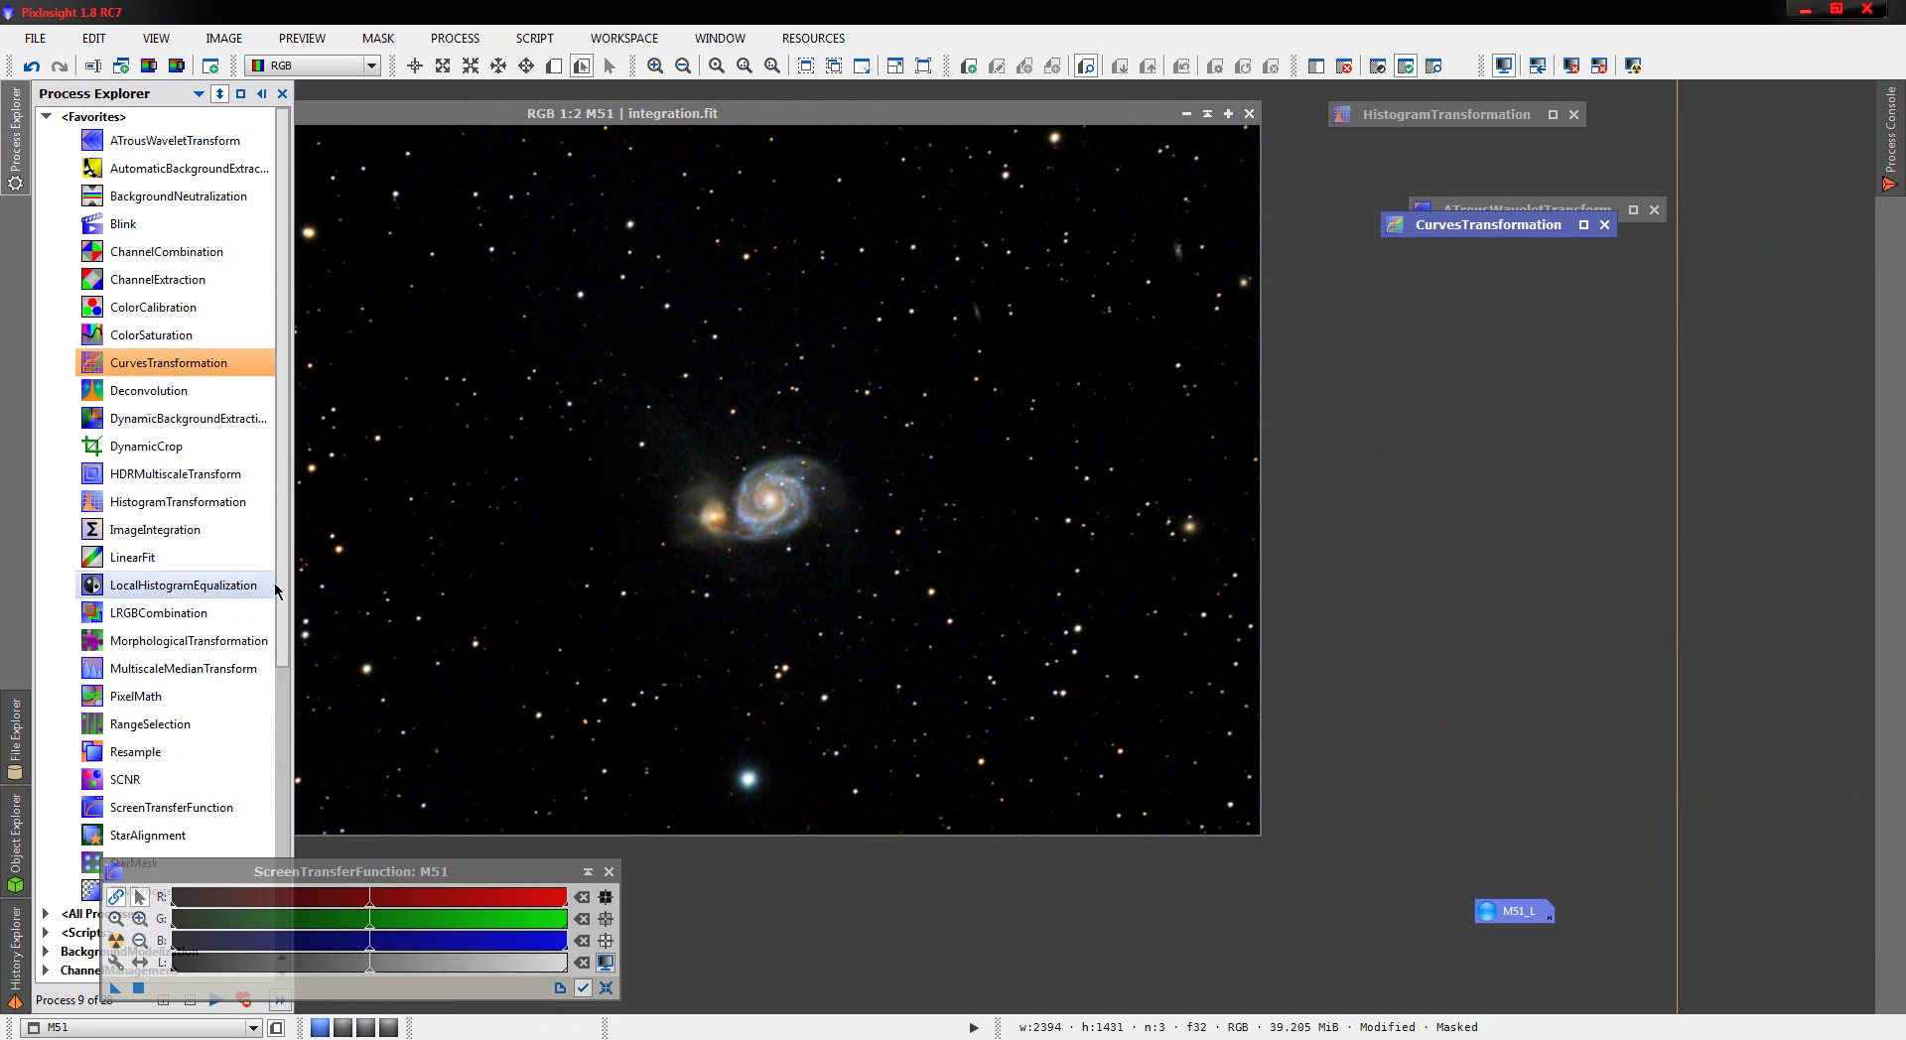
left_click_drag(286, 595, 277, 694)
double_click(159, 705)
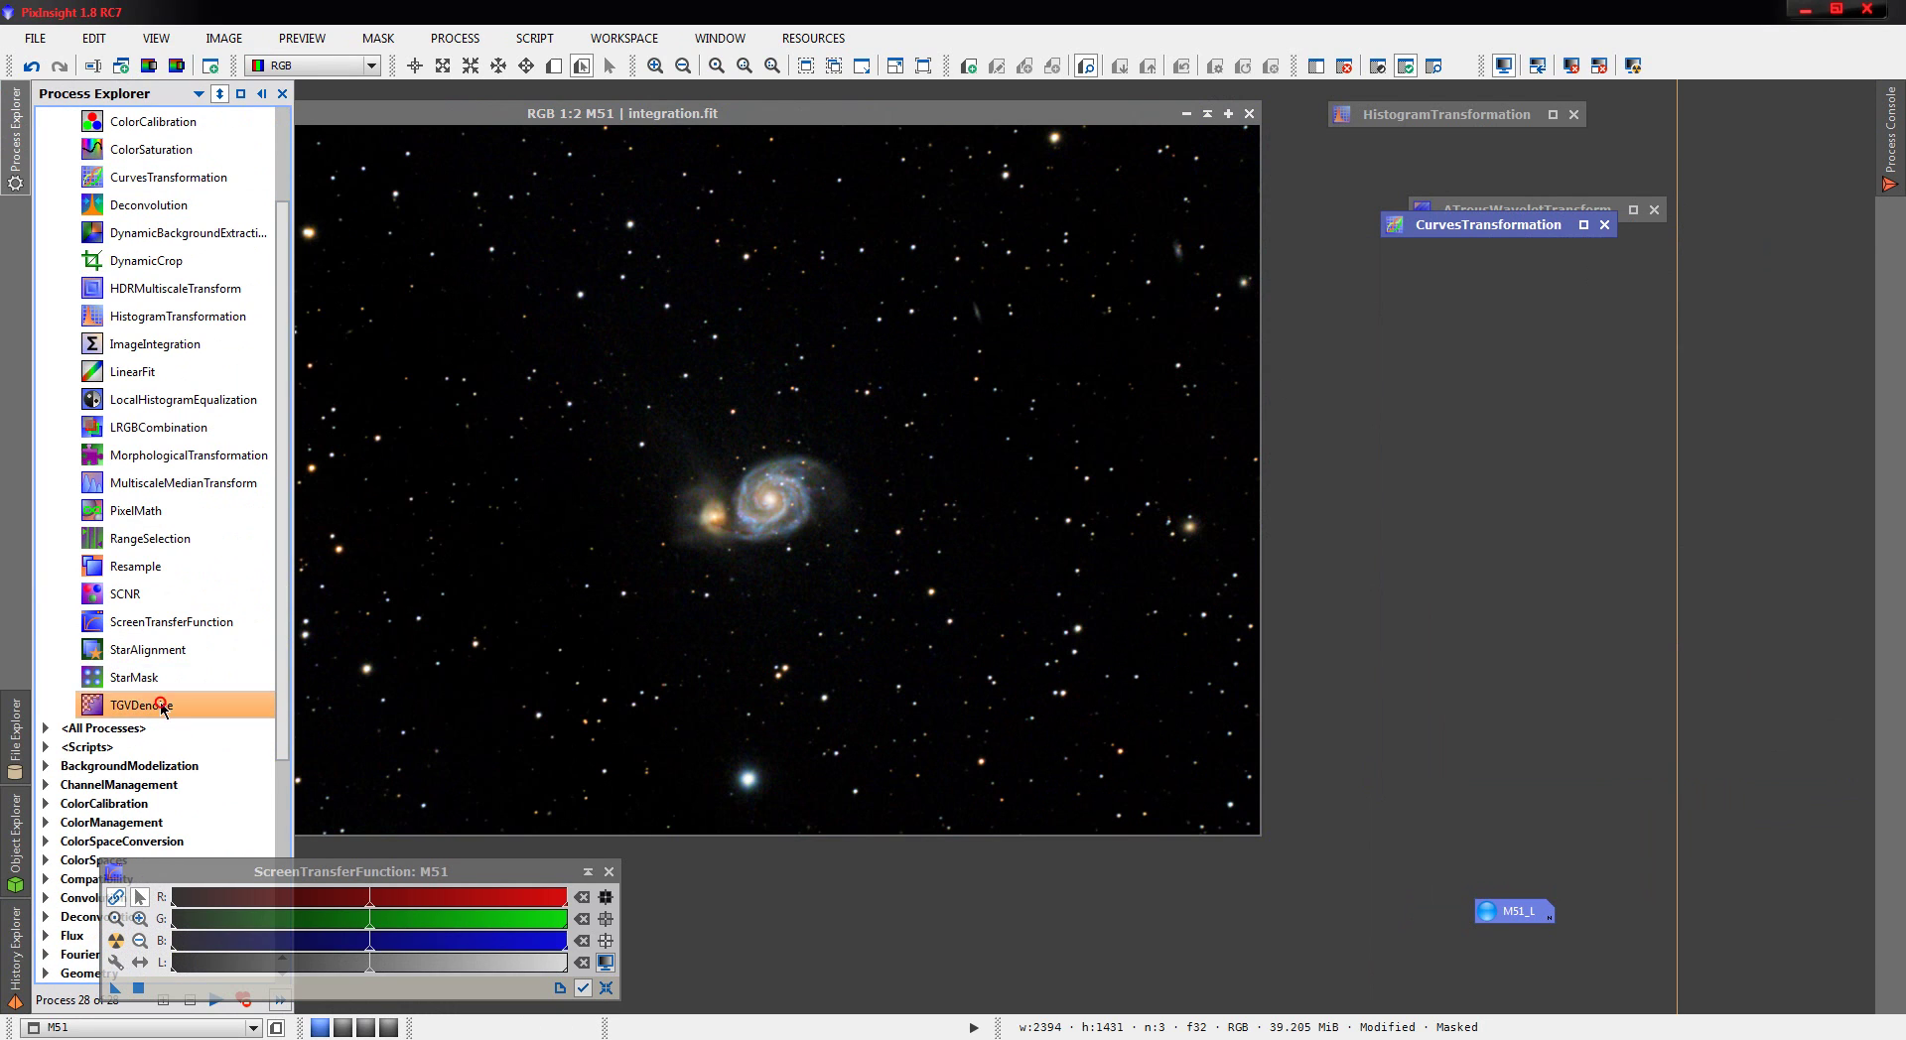
left_click_drag(1402, 202, 1417, 294)
left_click(553, 65)
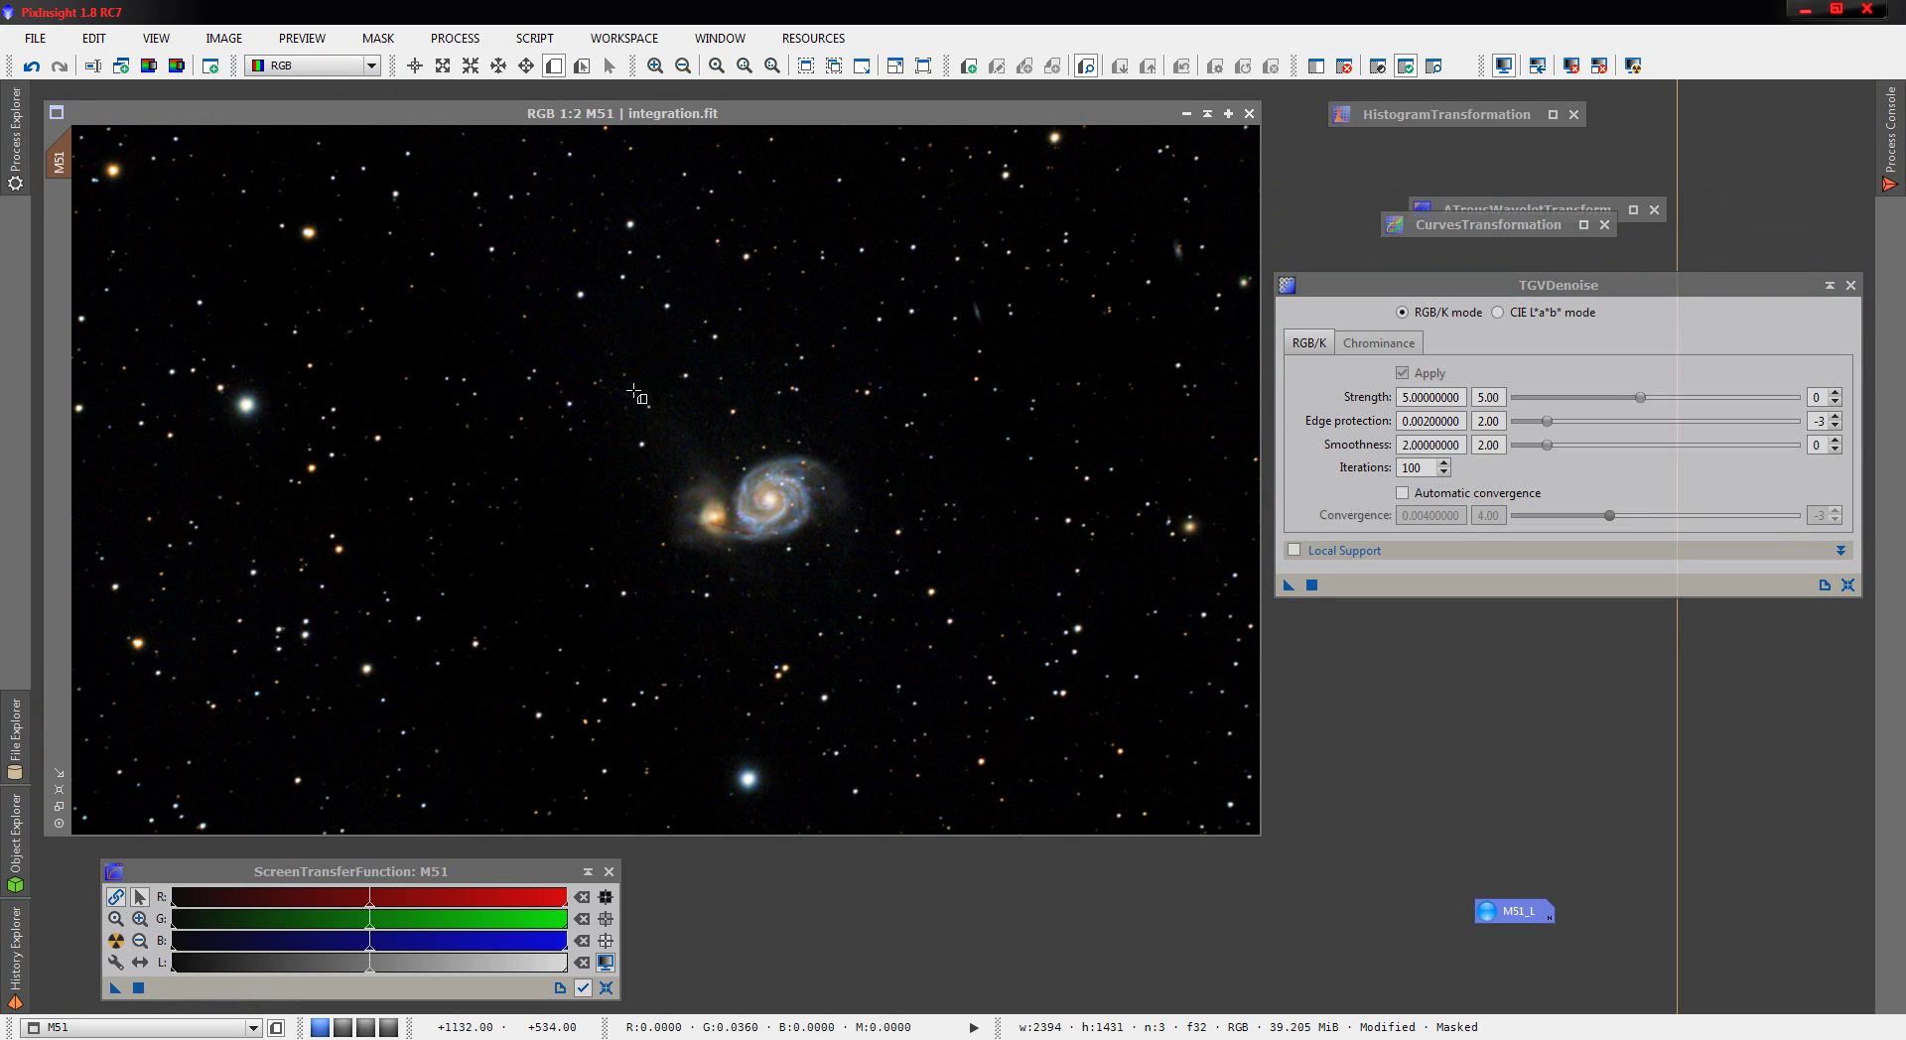
left_click_drag(603, 392, 940, 593)
left_click(62, 229)
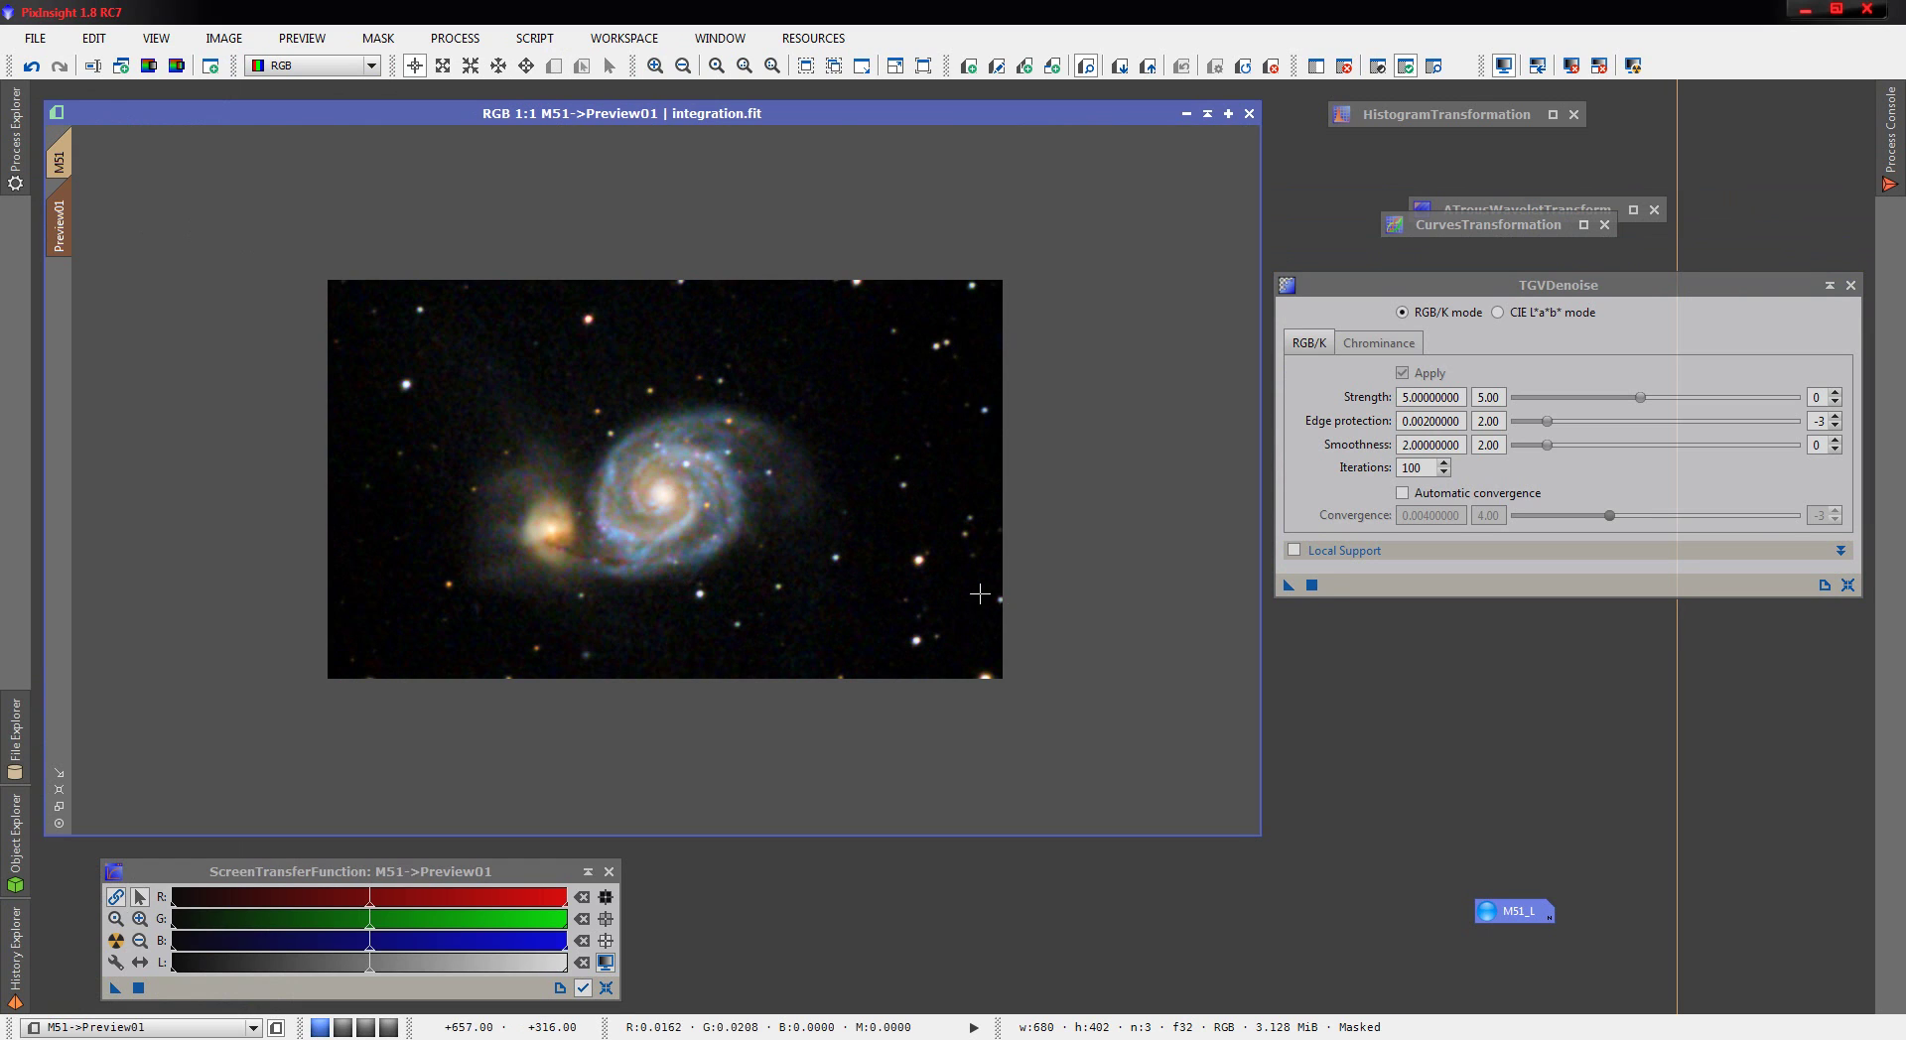
- Test TGVDenoise on Preview01, raising smoothness to about 2.70 and rerunning it
scroll(1061, 493, "up", 1)
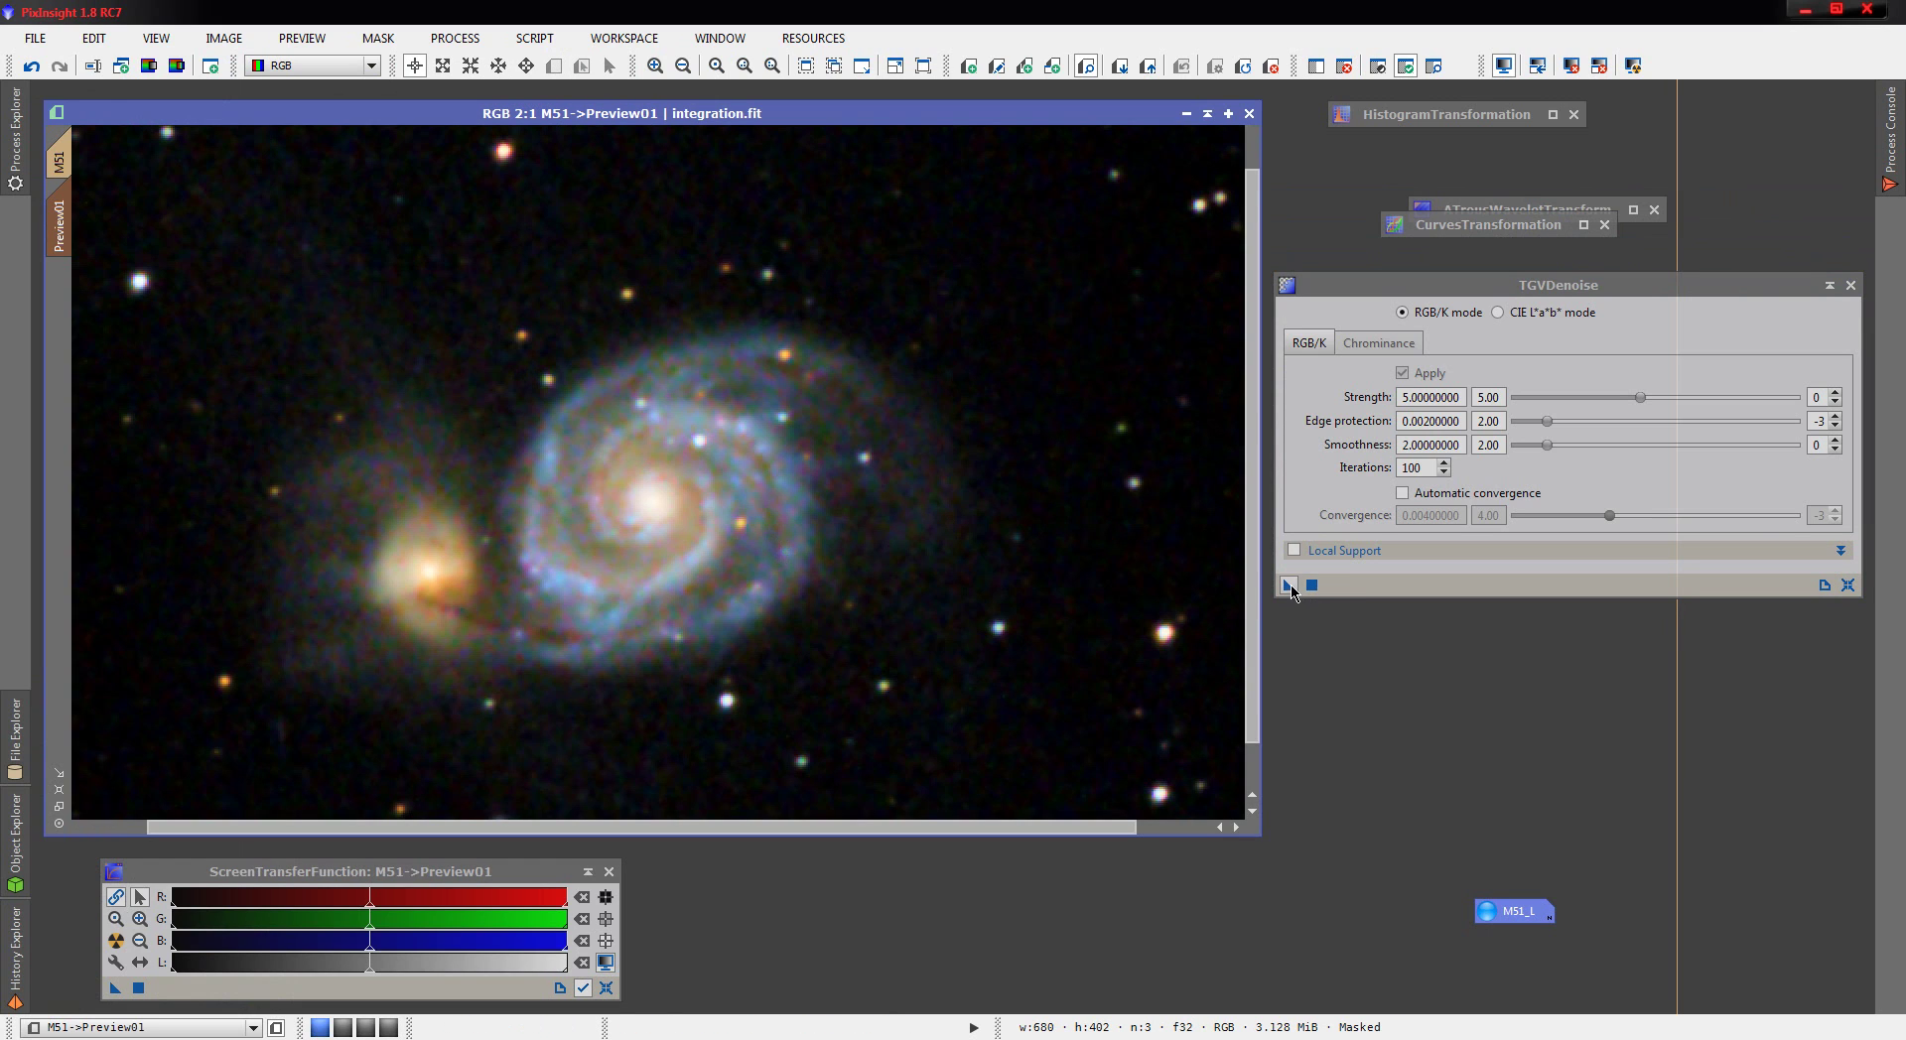
left_click_drag(1288, 584, 943, 508)
left_click_drag(1548, 445, 1658, 397)
left_click(1290, 585)
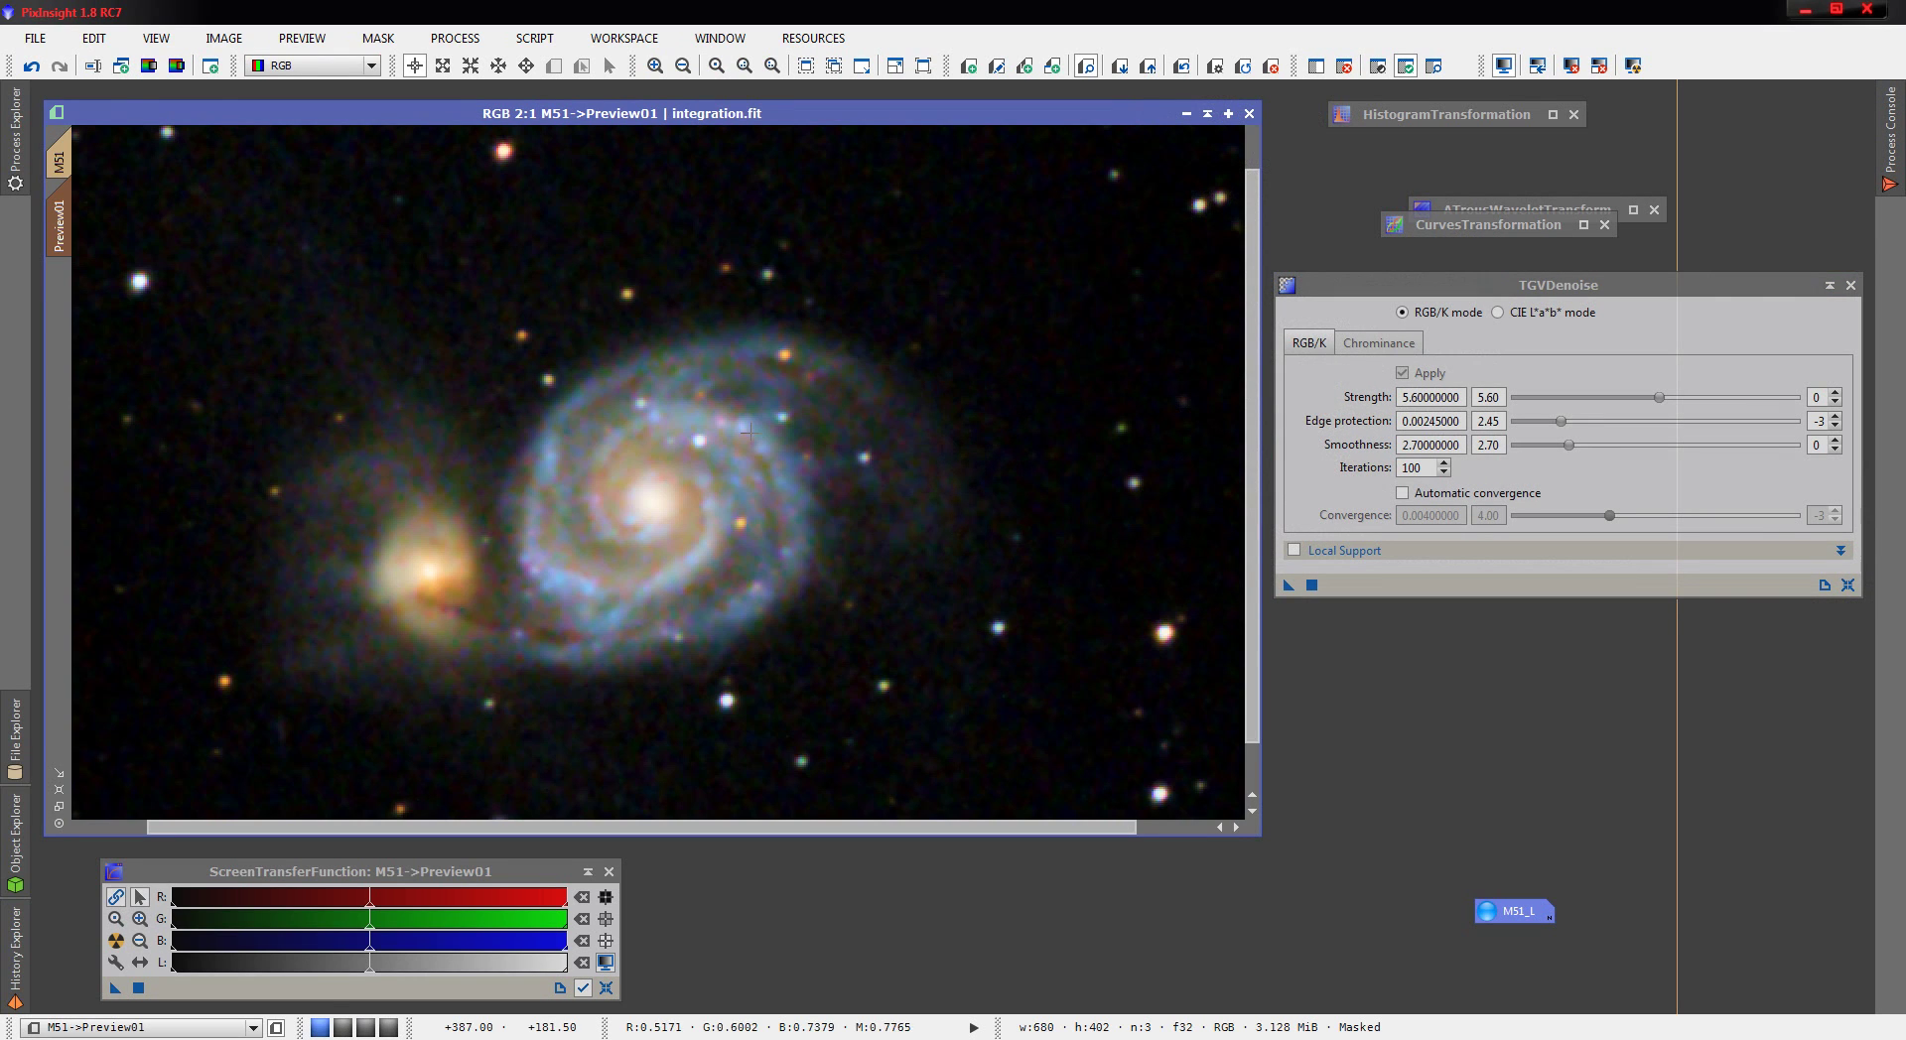
- Apply TGVDenoise to the full M51 image, then undo, redo and undo to compare
left_click(74, 174)
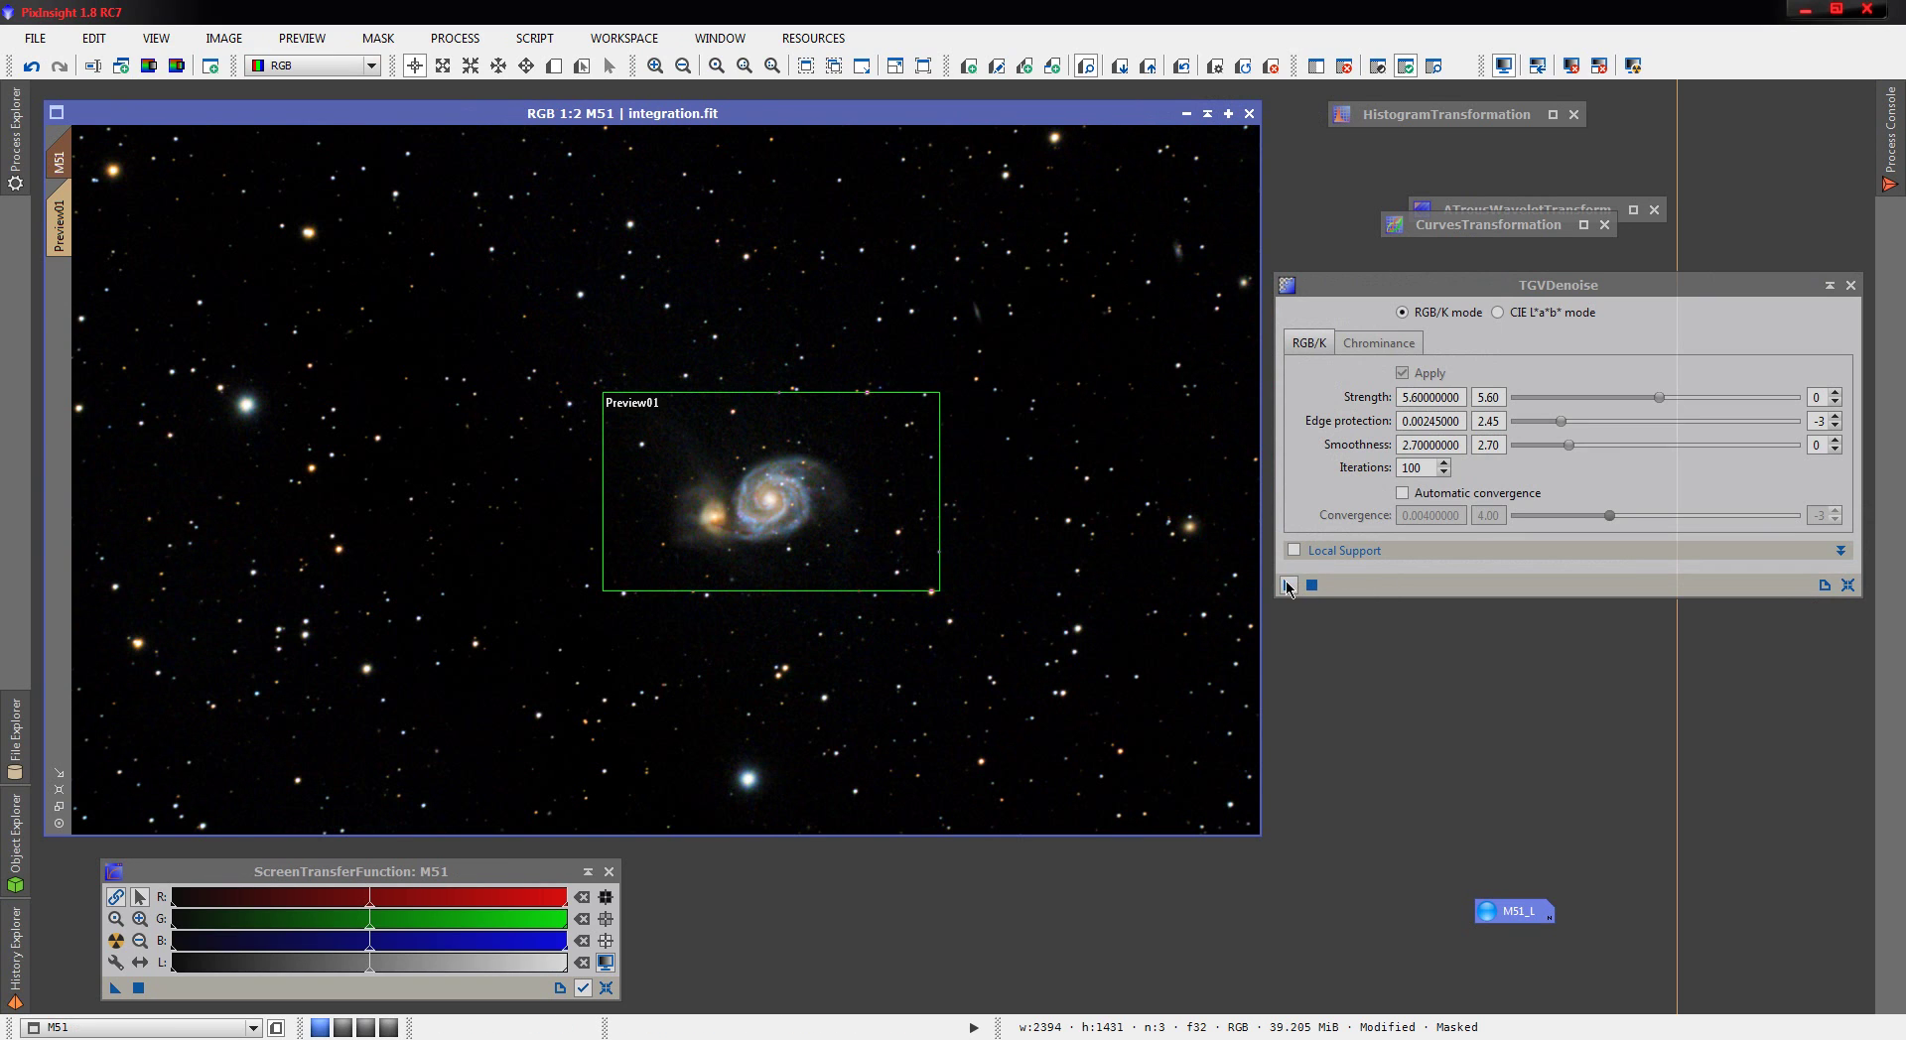
left_click(1287, 584)
left_click(31, 66)
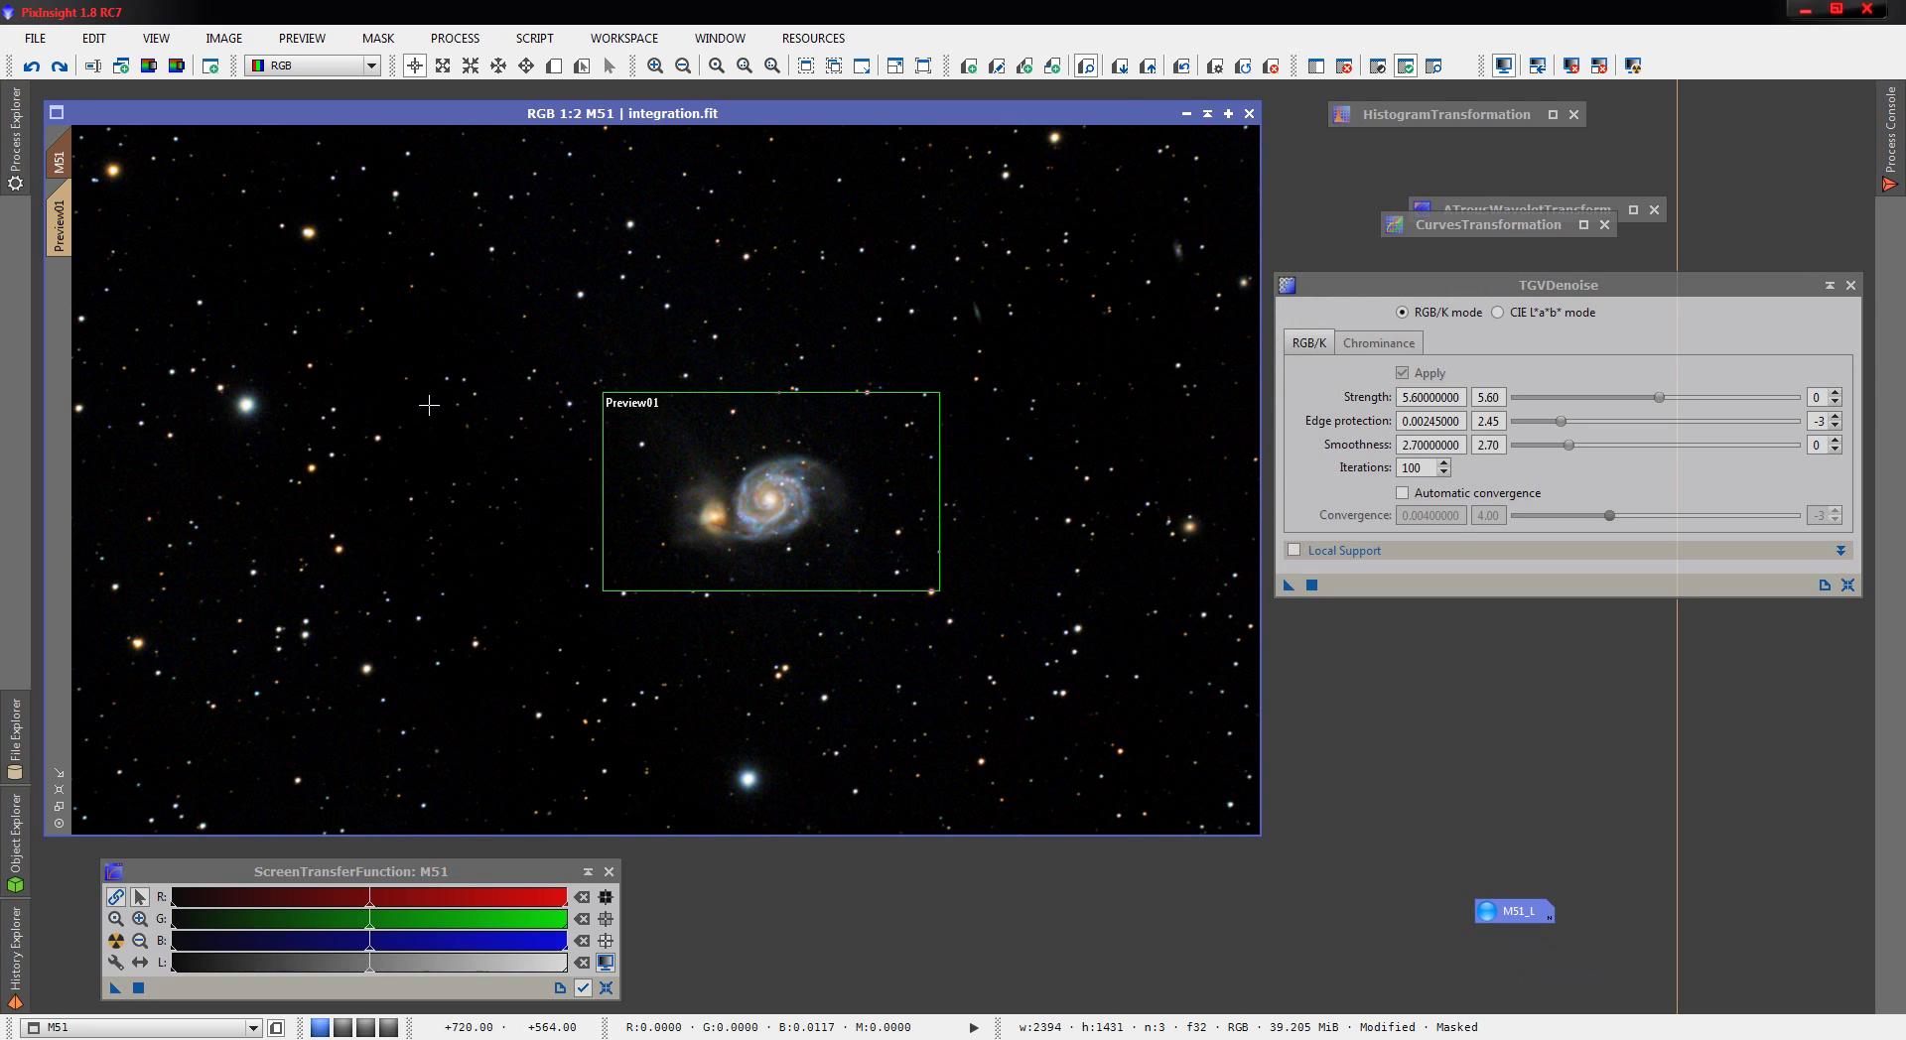
left_click(58, 70)
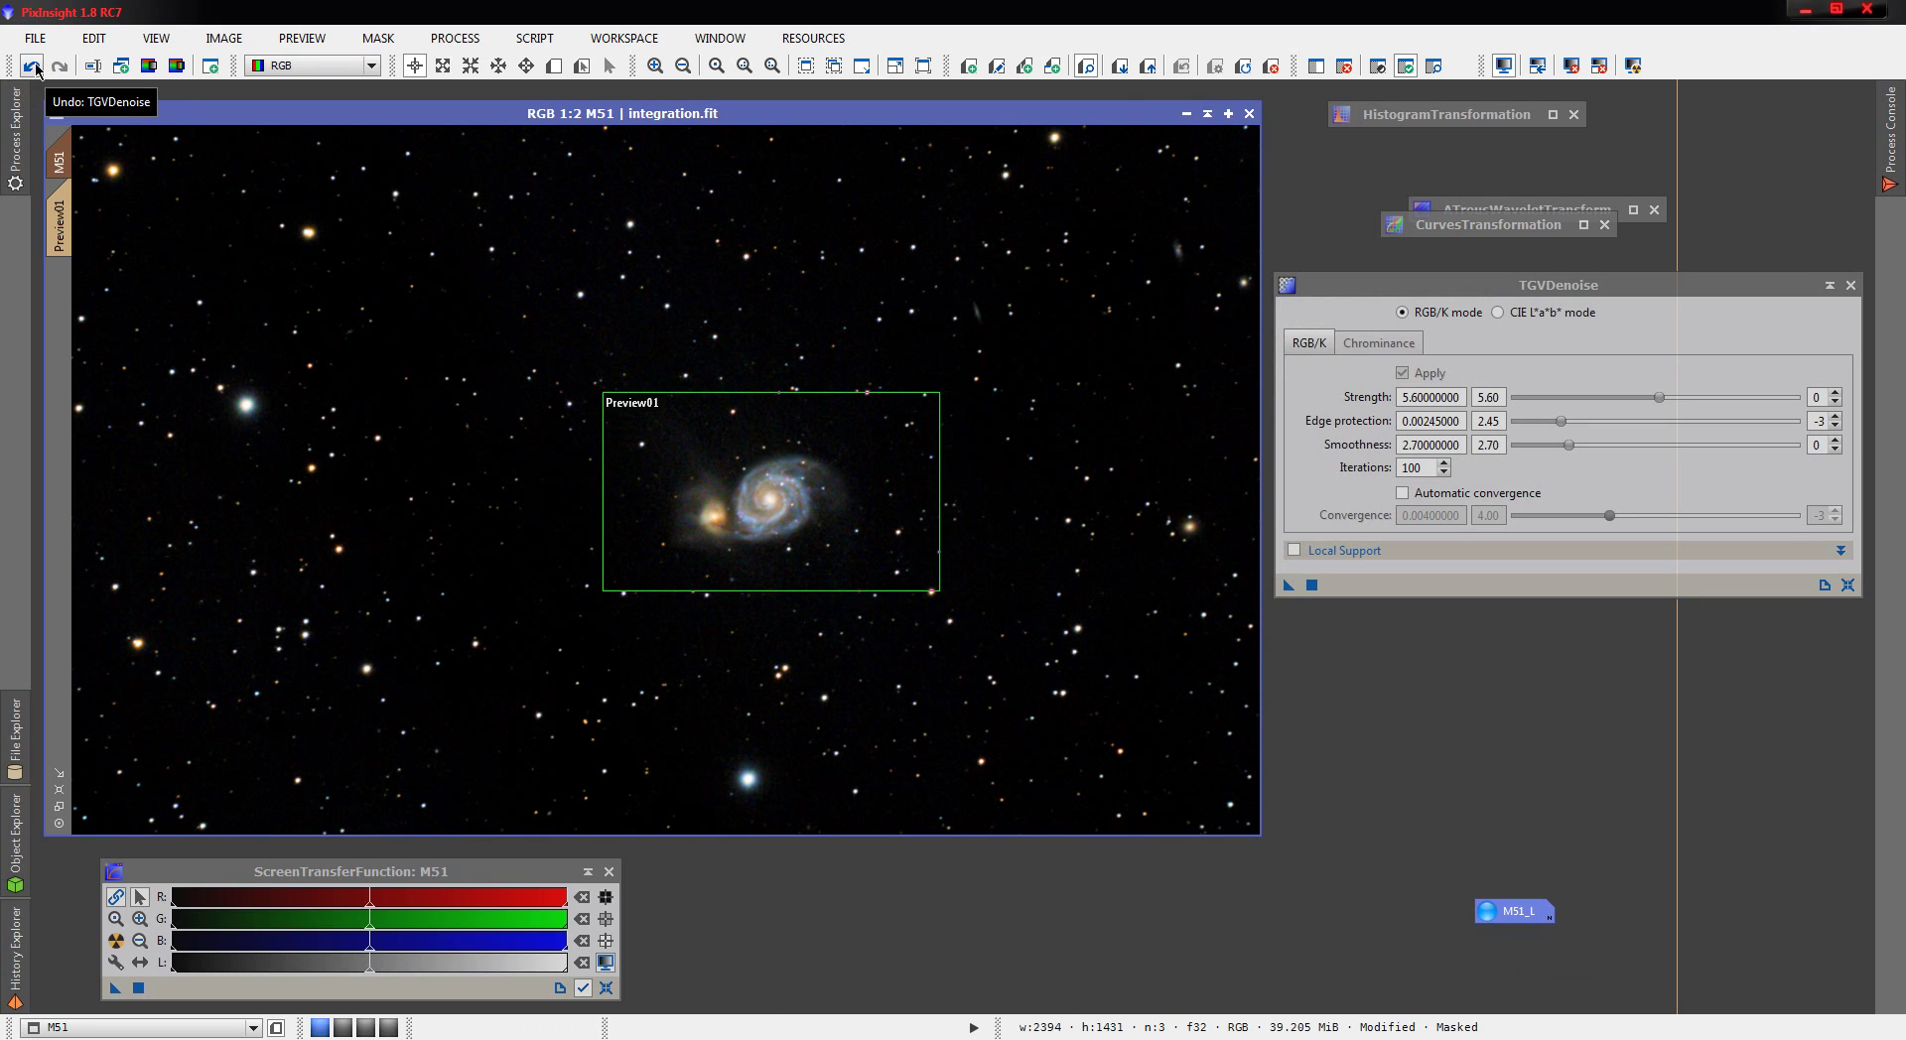
left_click(34, 68)
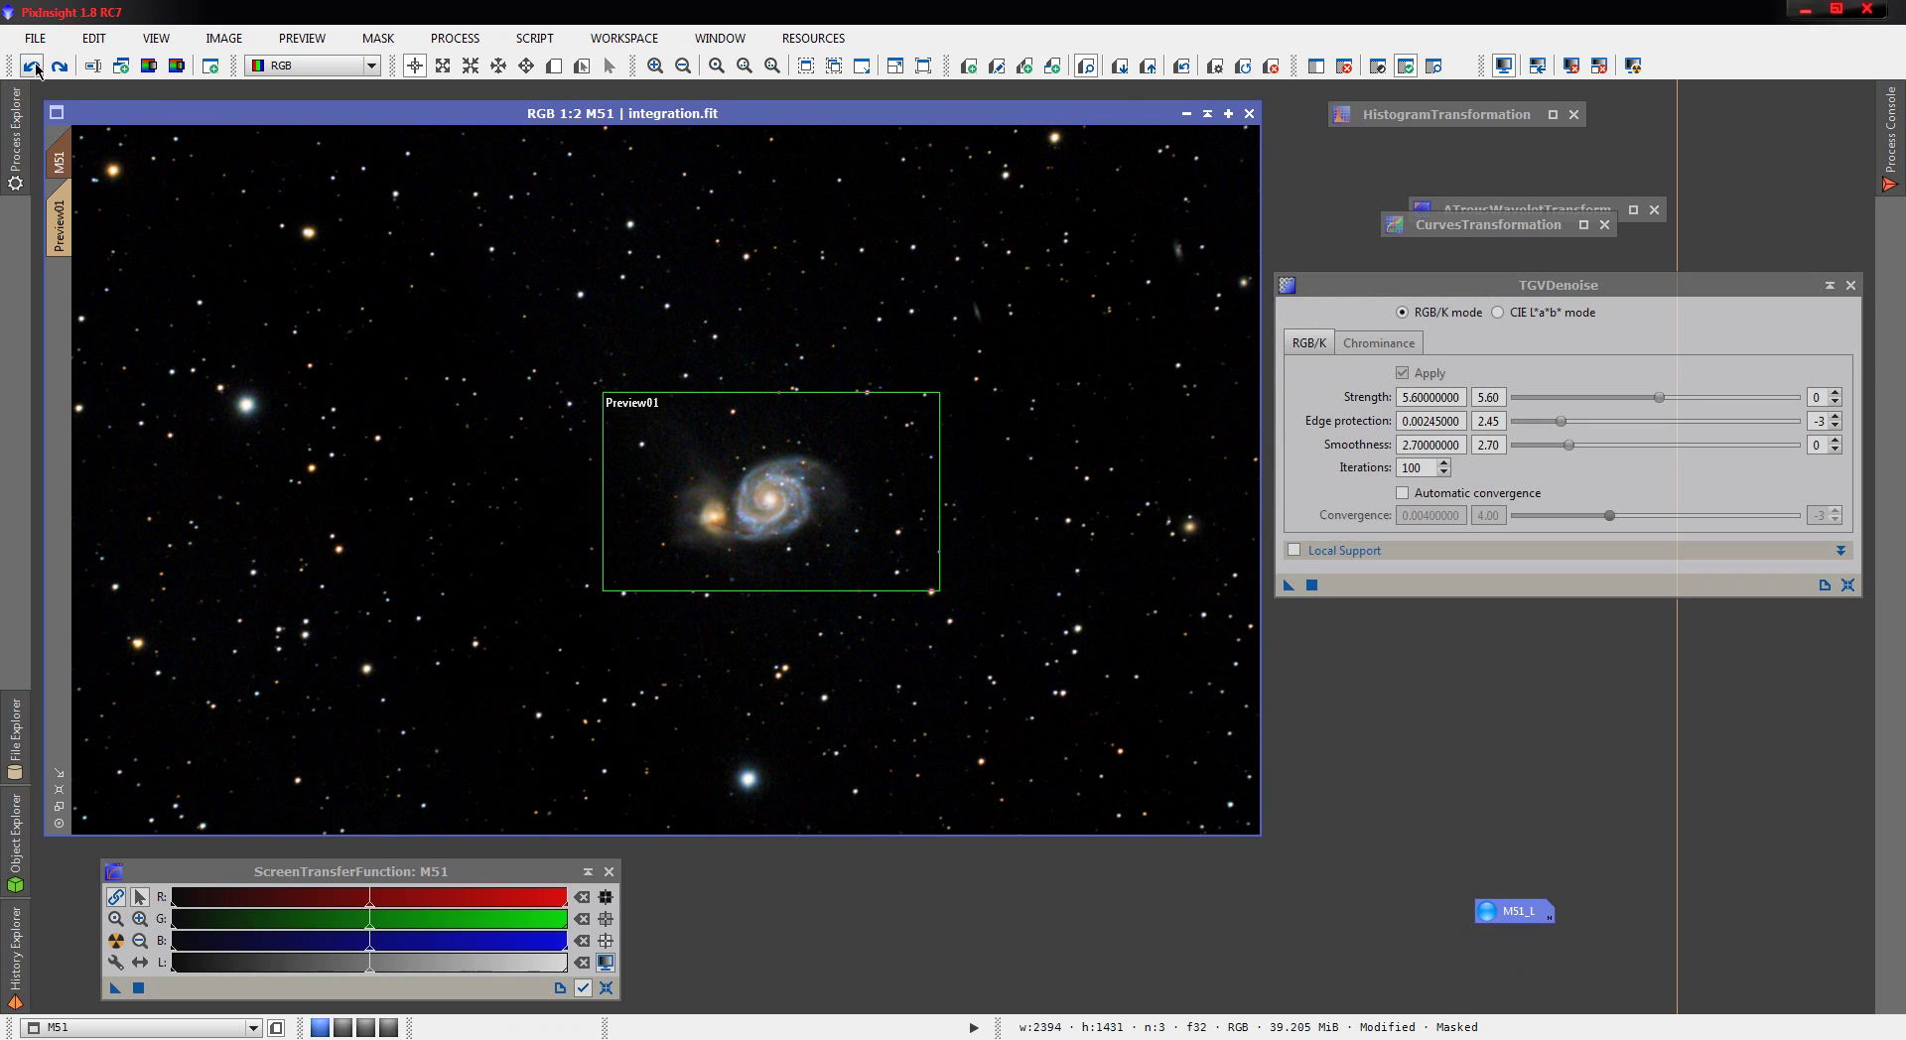
- Remove M51's mask and test higher smoothness and edge protection on Preview01, comparing via undo/redo
left_click(1345, 66)
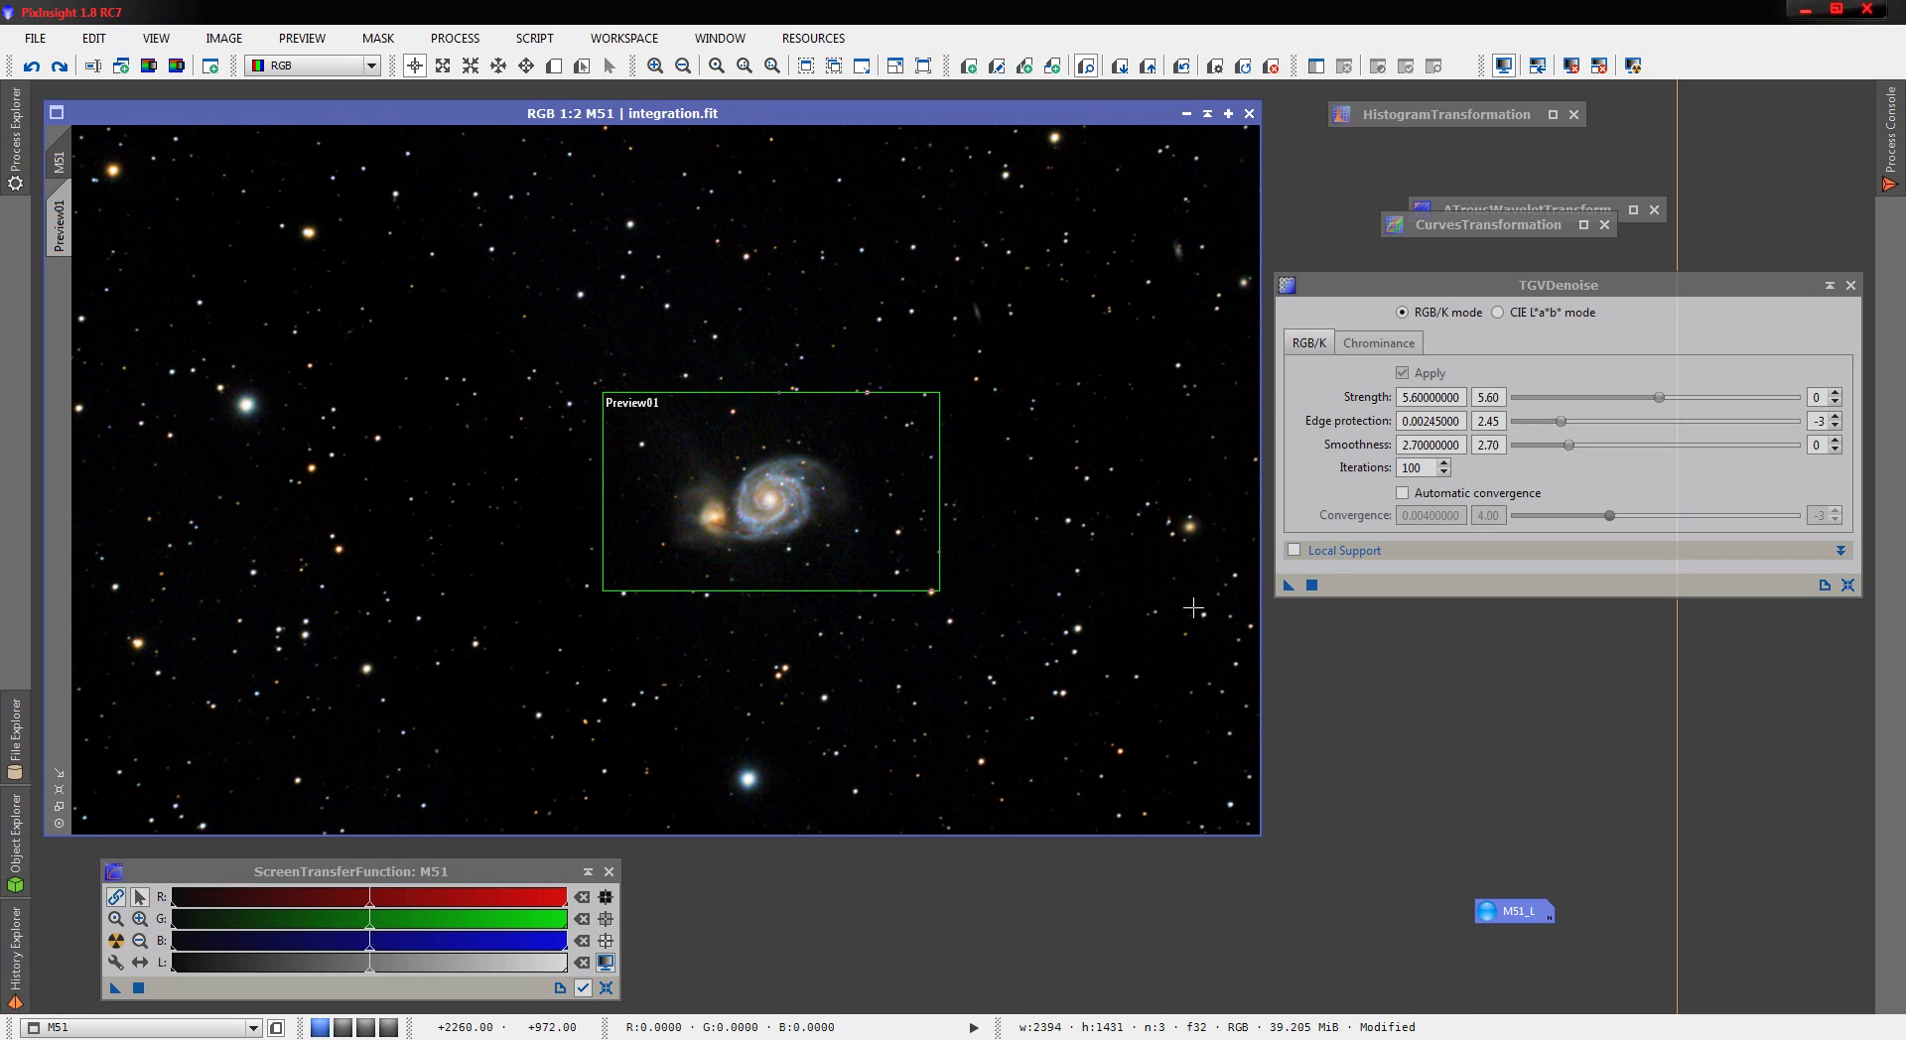
left_click_drag(1575, 446, 1678, 399)
left_click_drag(1287, 587, 881, 513)
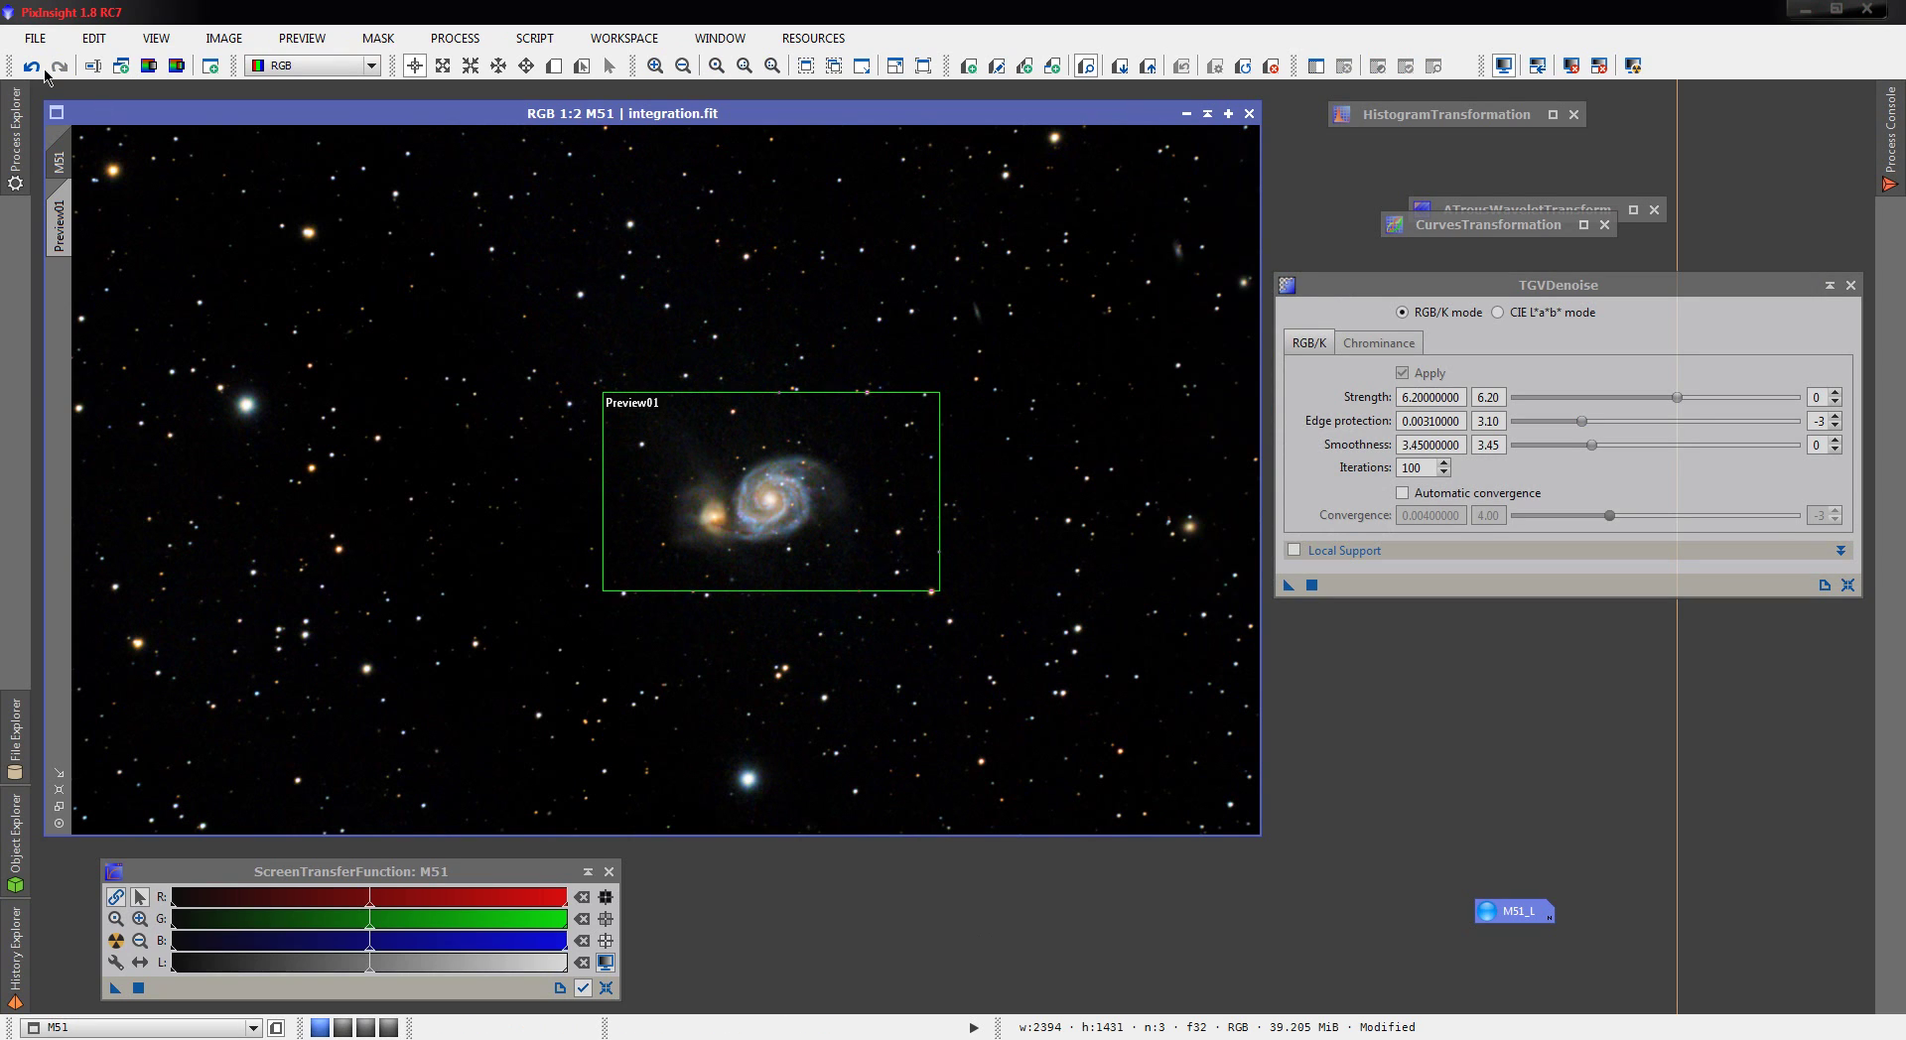
left_click(33, 66)
left_click(61, 71)
left_click(33, 66)
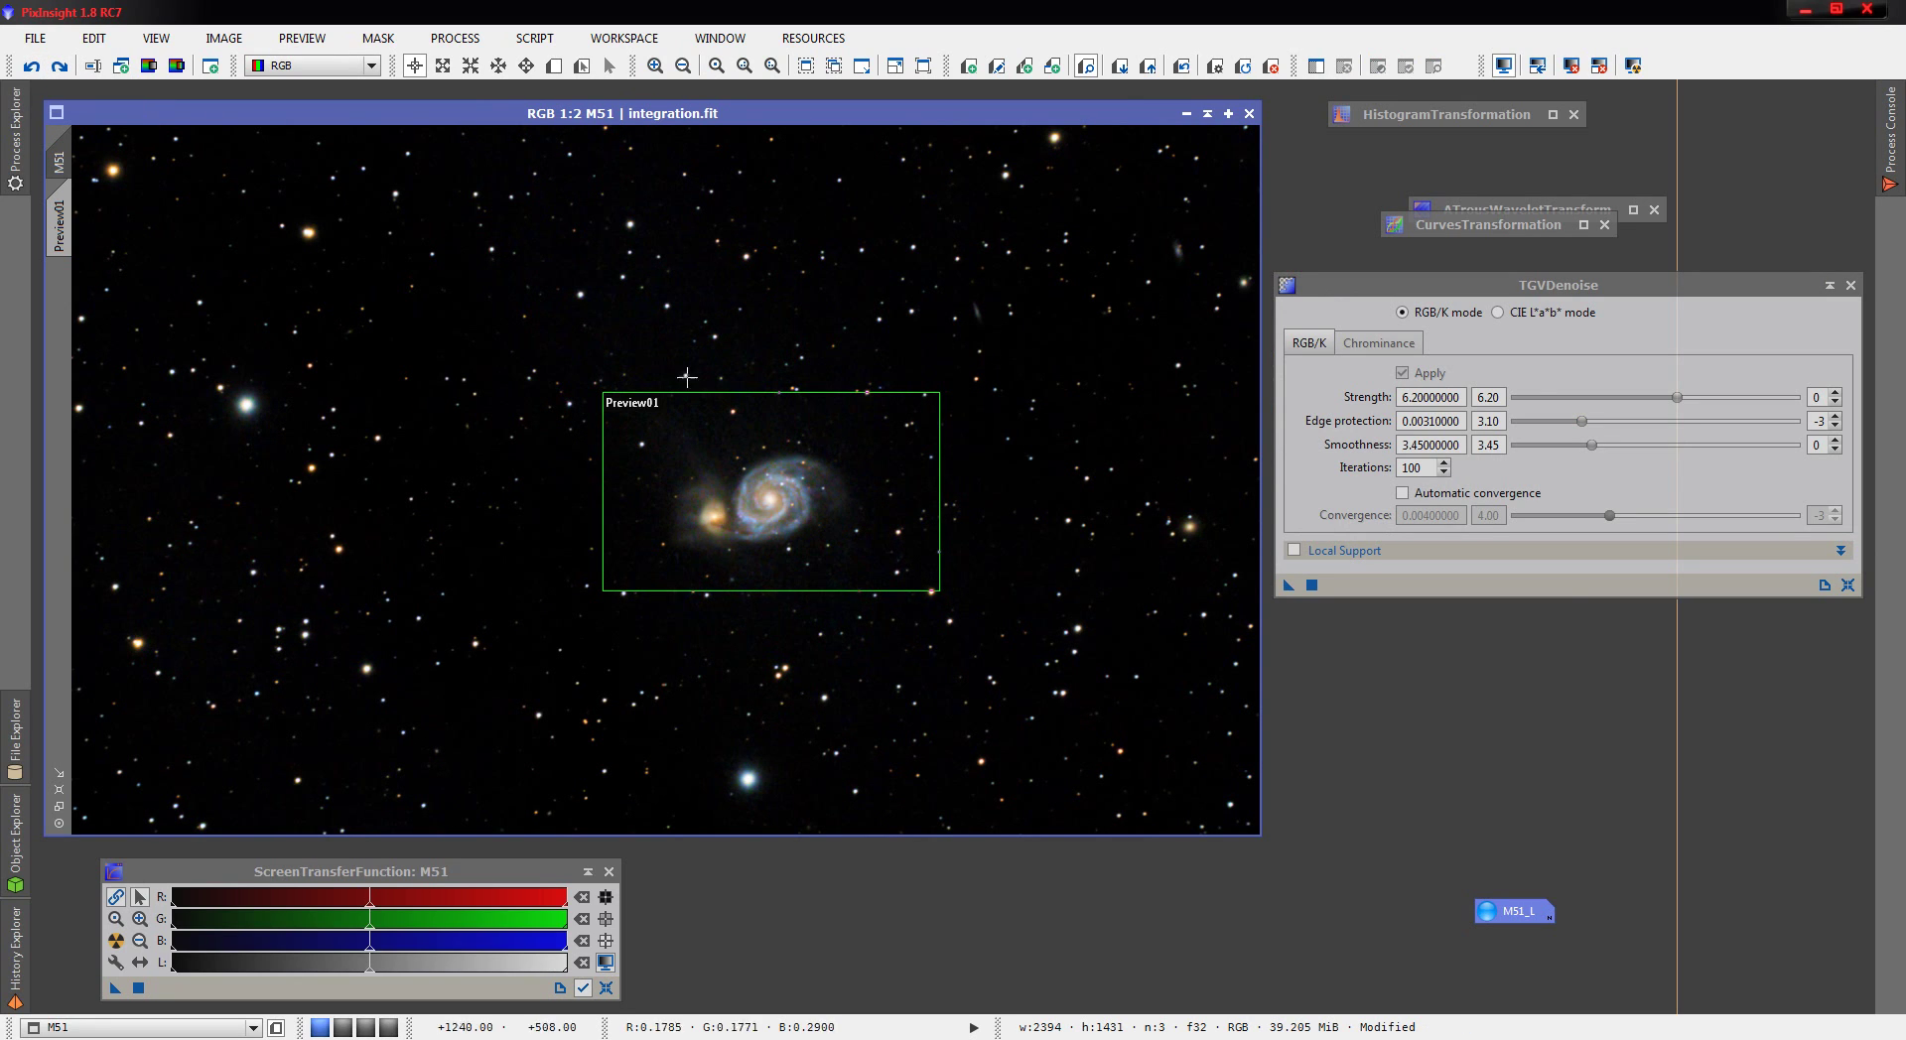
- Retune TGVDenoise to strength 5.75, smoothness 3.30 and apply it, comparing via undo/redo
left_click_drag(1590, 448, 1588, 448)
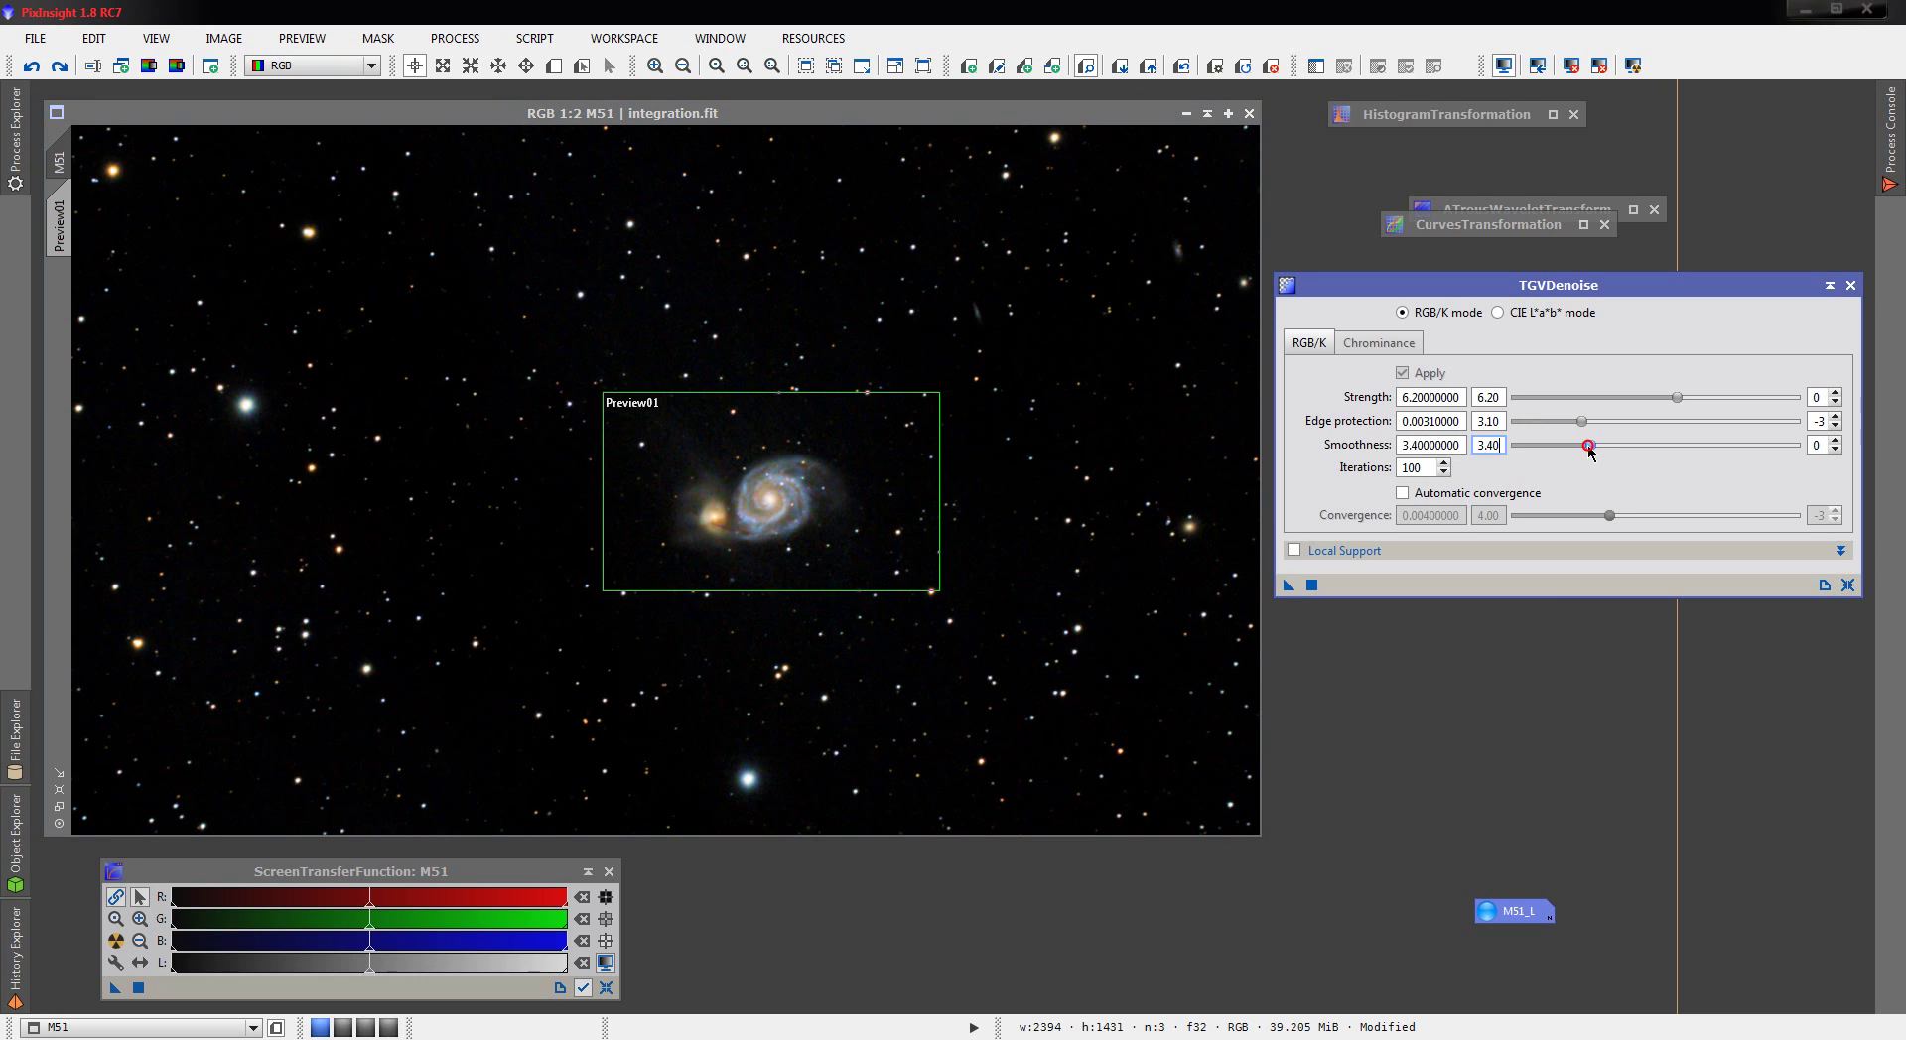
left_click_drag(1677, 402, 1581, 429)
left_click_drag(1288, 584, 970, 480)
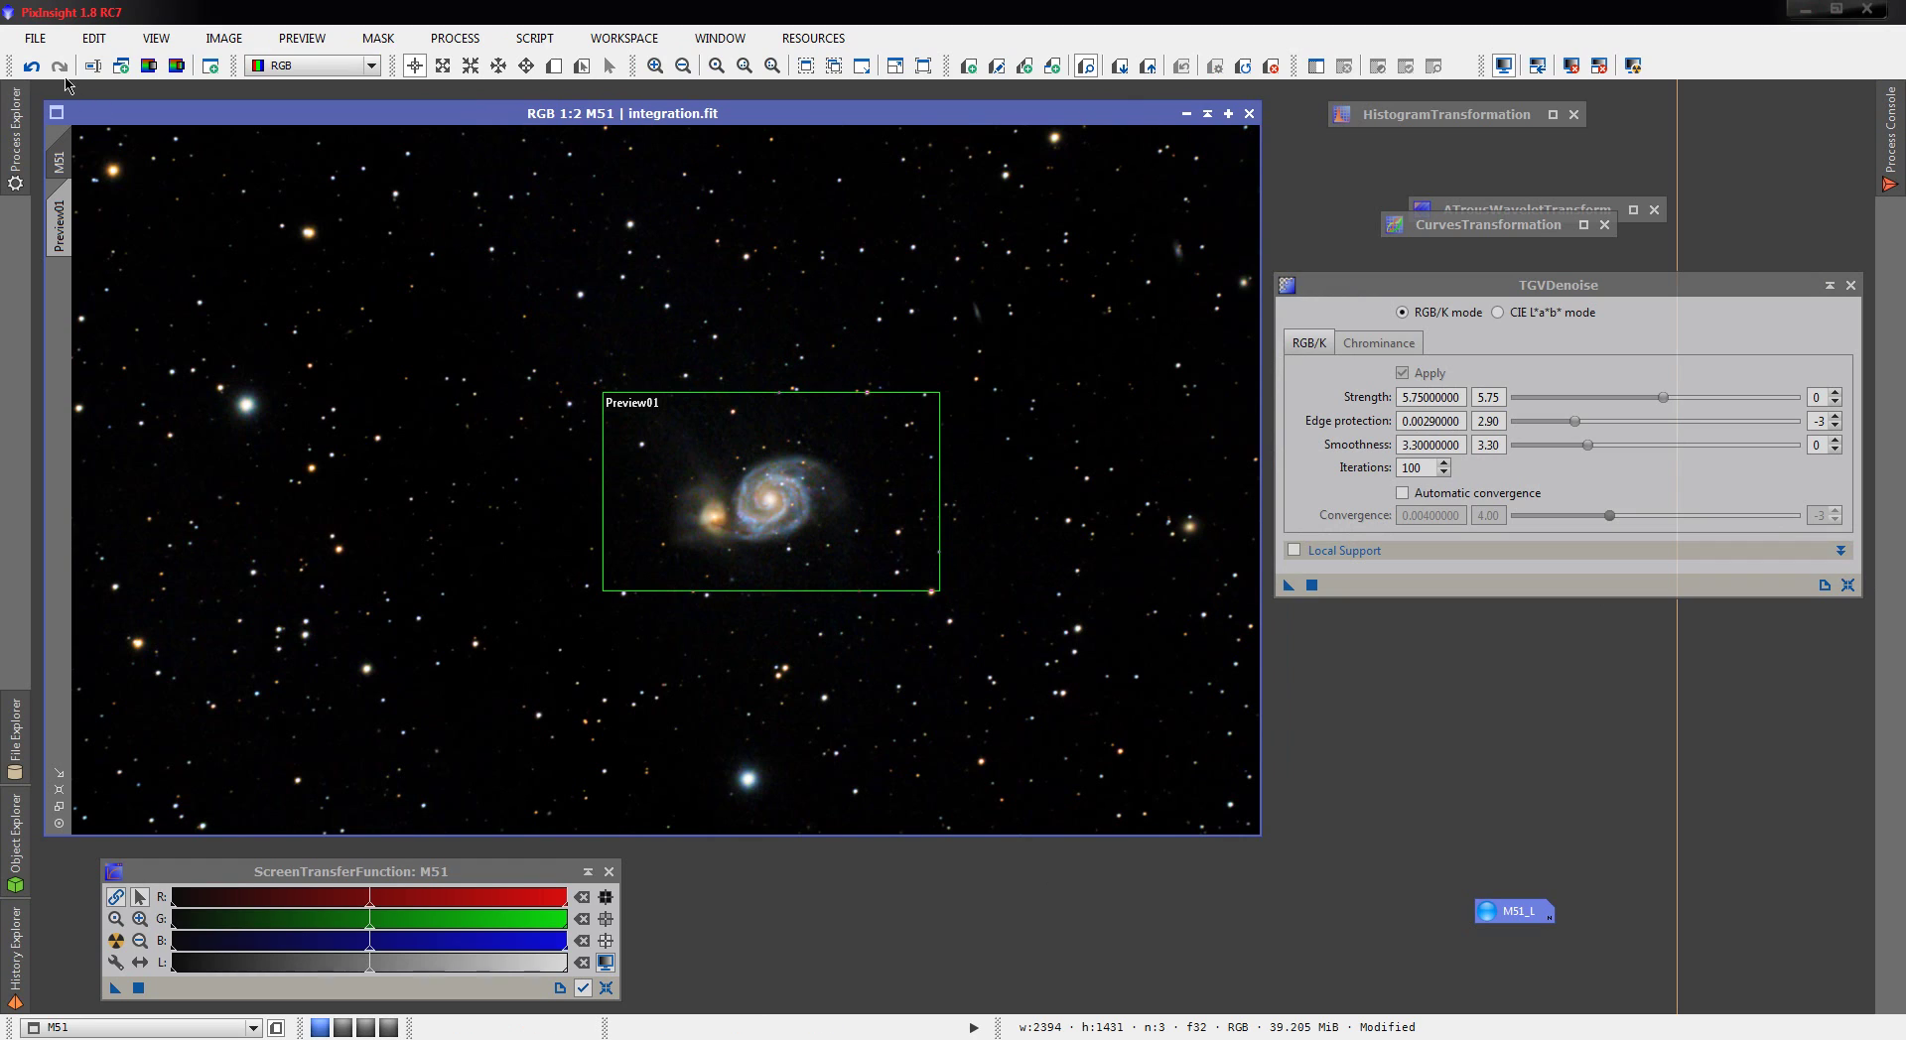
left_click(33, 67)
left_click(60, 68)
left_click(26, 70)
- Redo the last step, reopen and re-iconize M51_L, and delete all previews from M51
left_click(61, 68)
double_click(1515, 918)
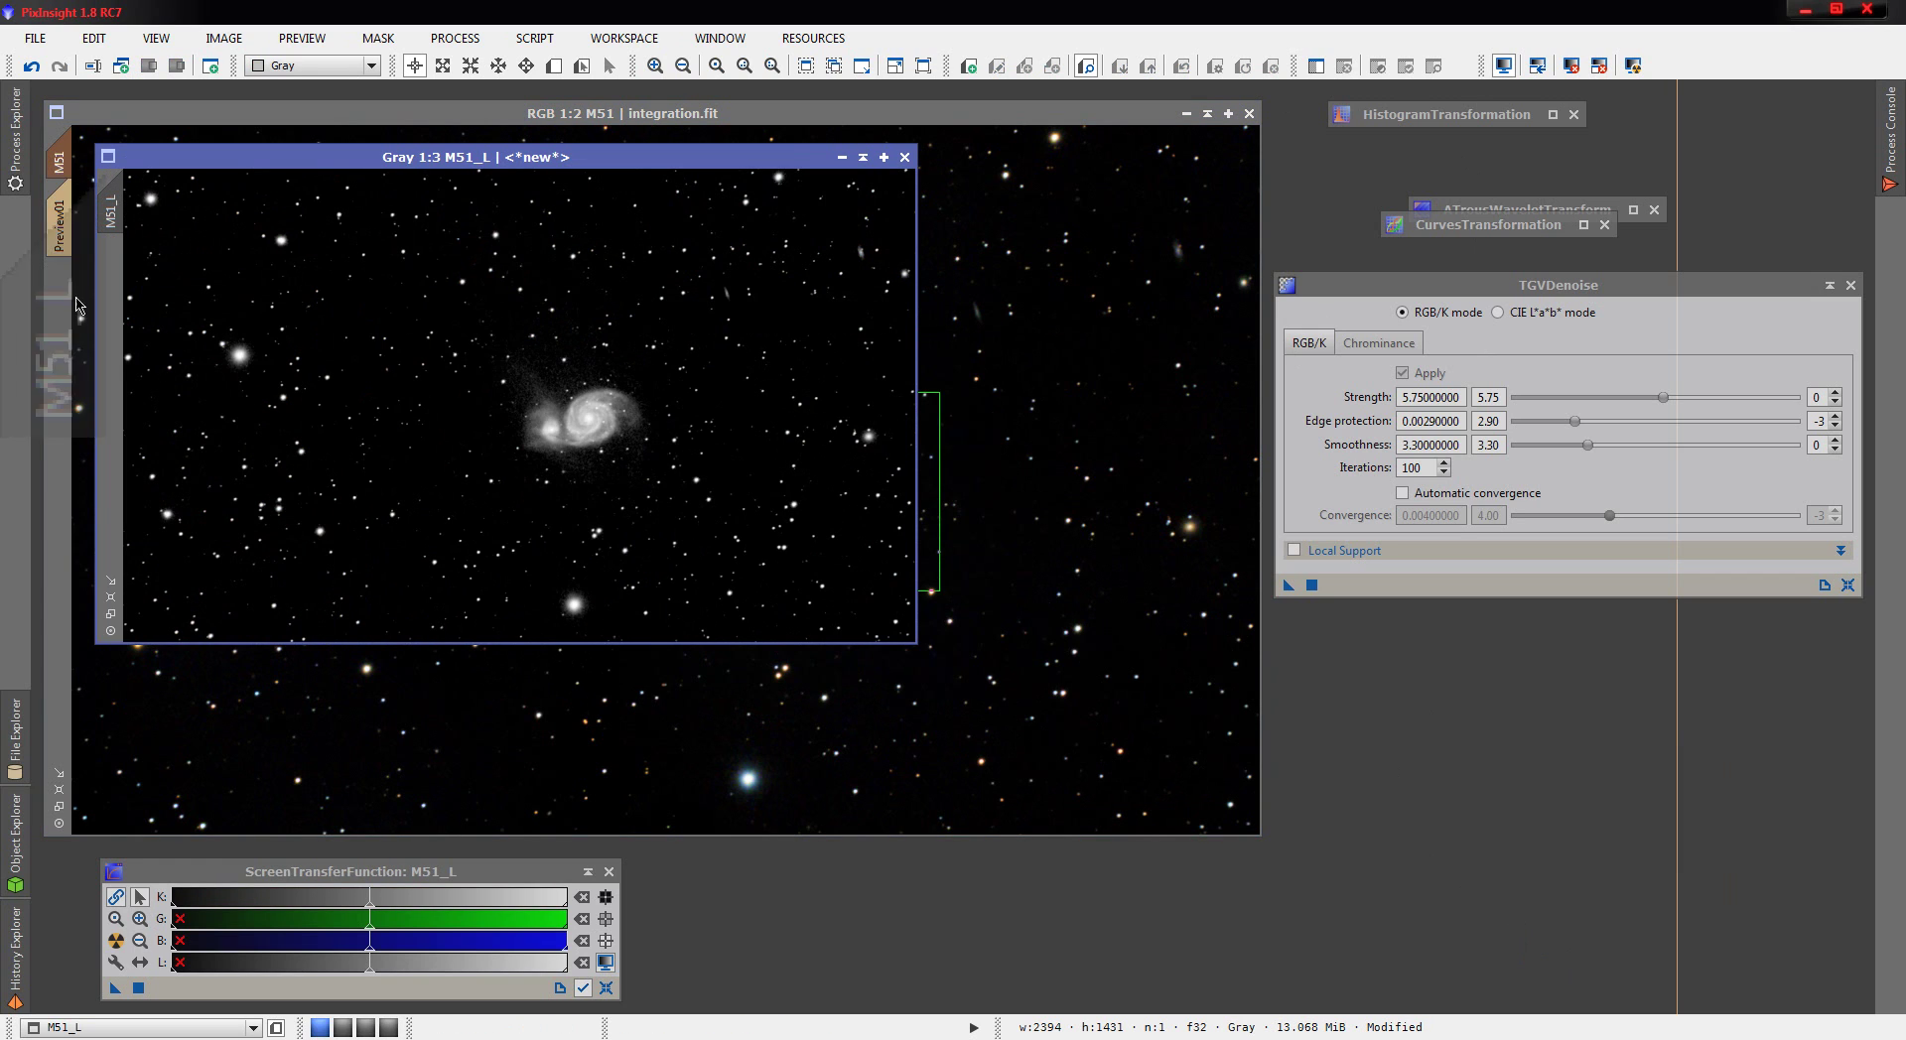
left_click(841, 157)
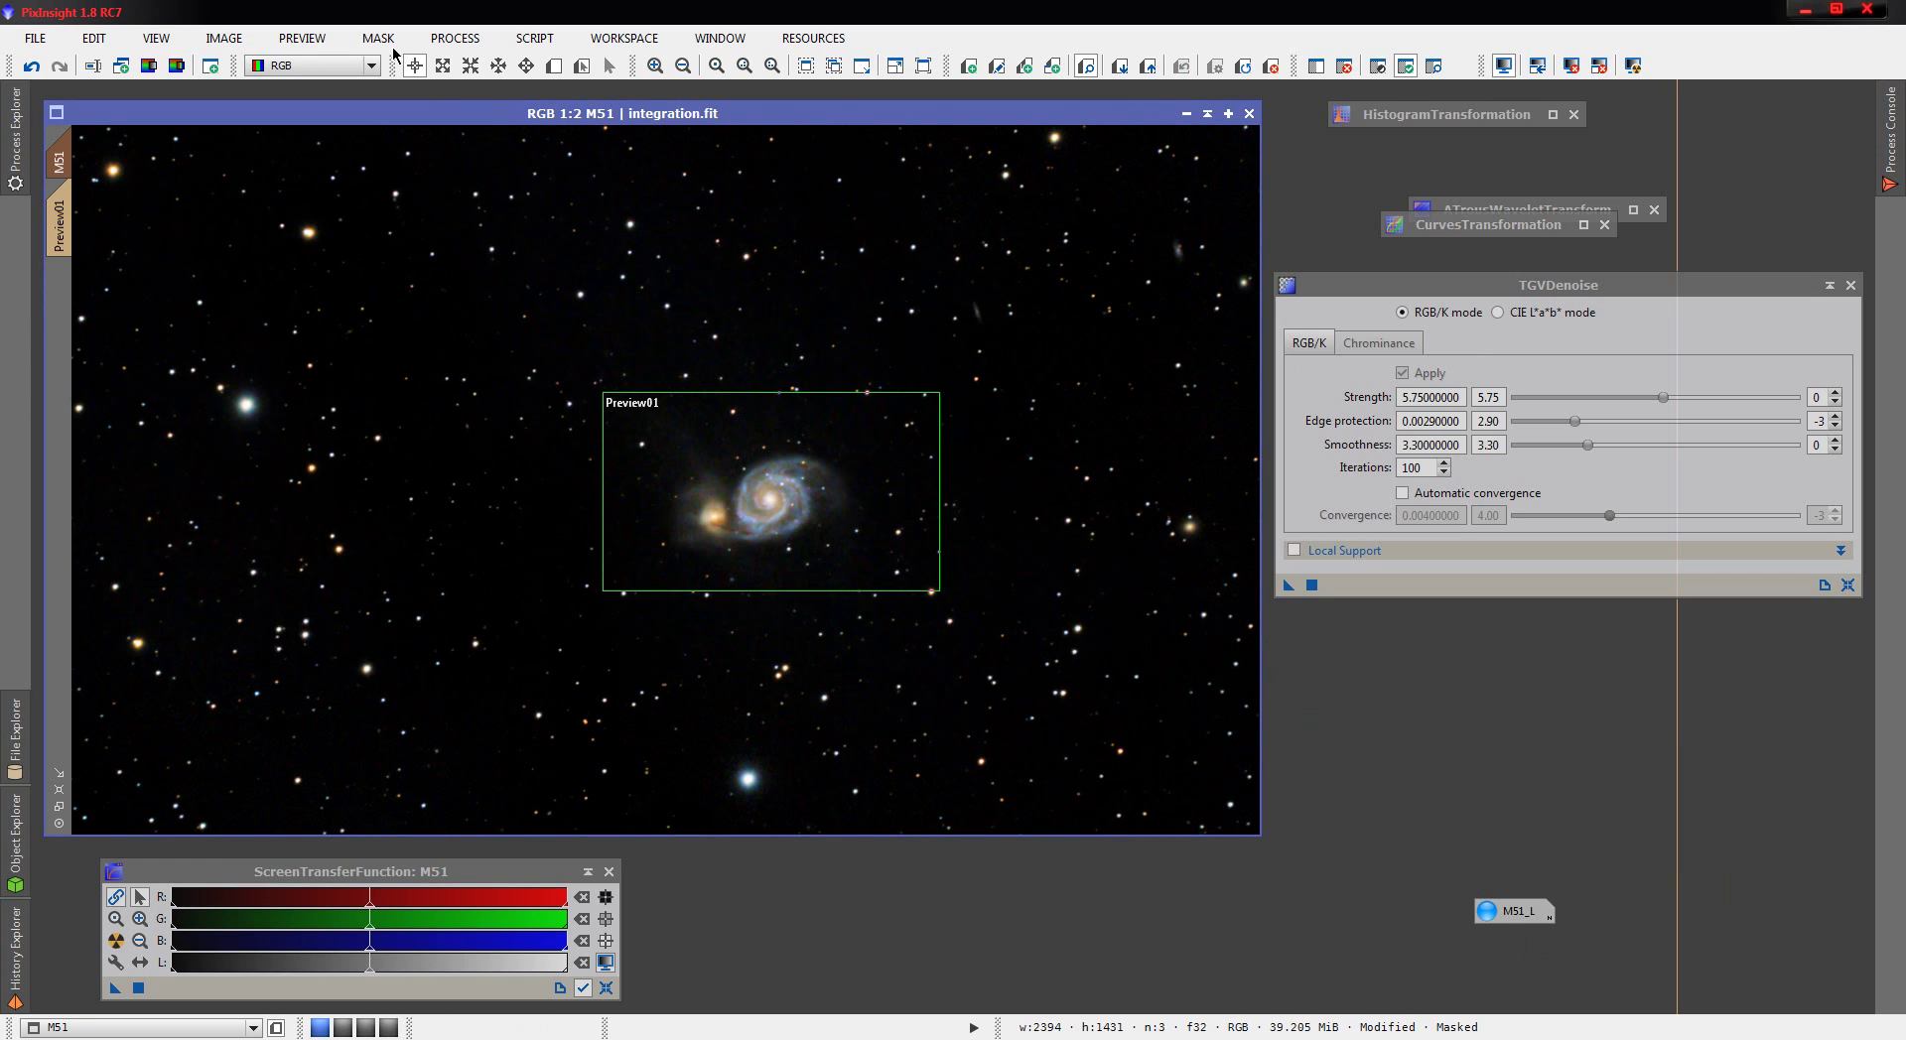
left_click(302, 38)
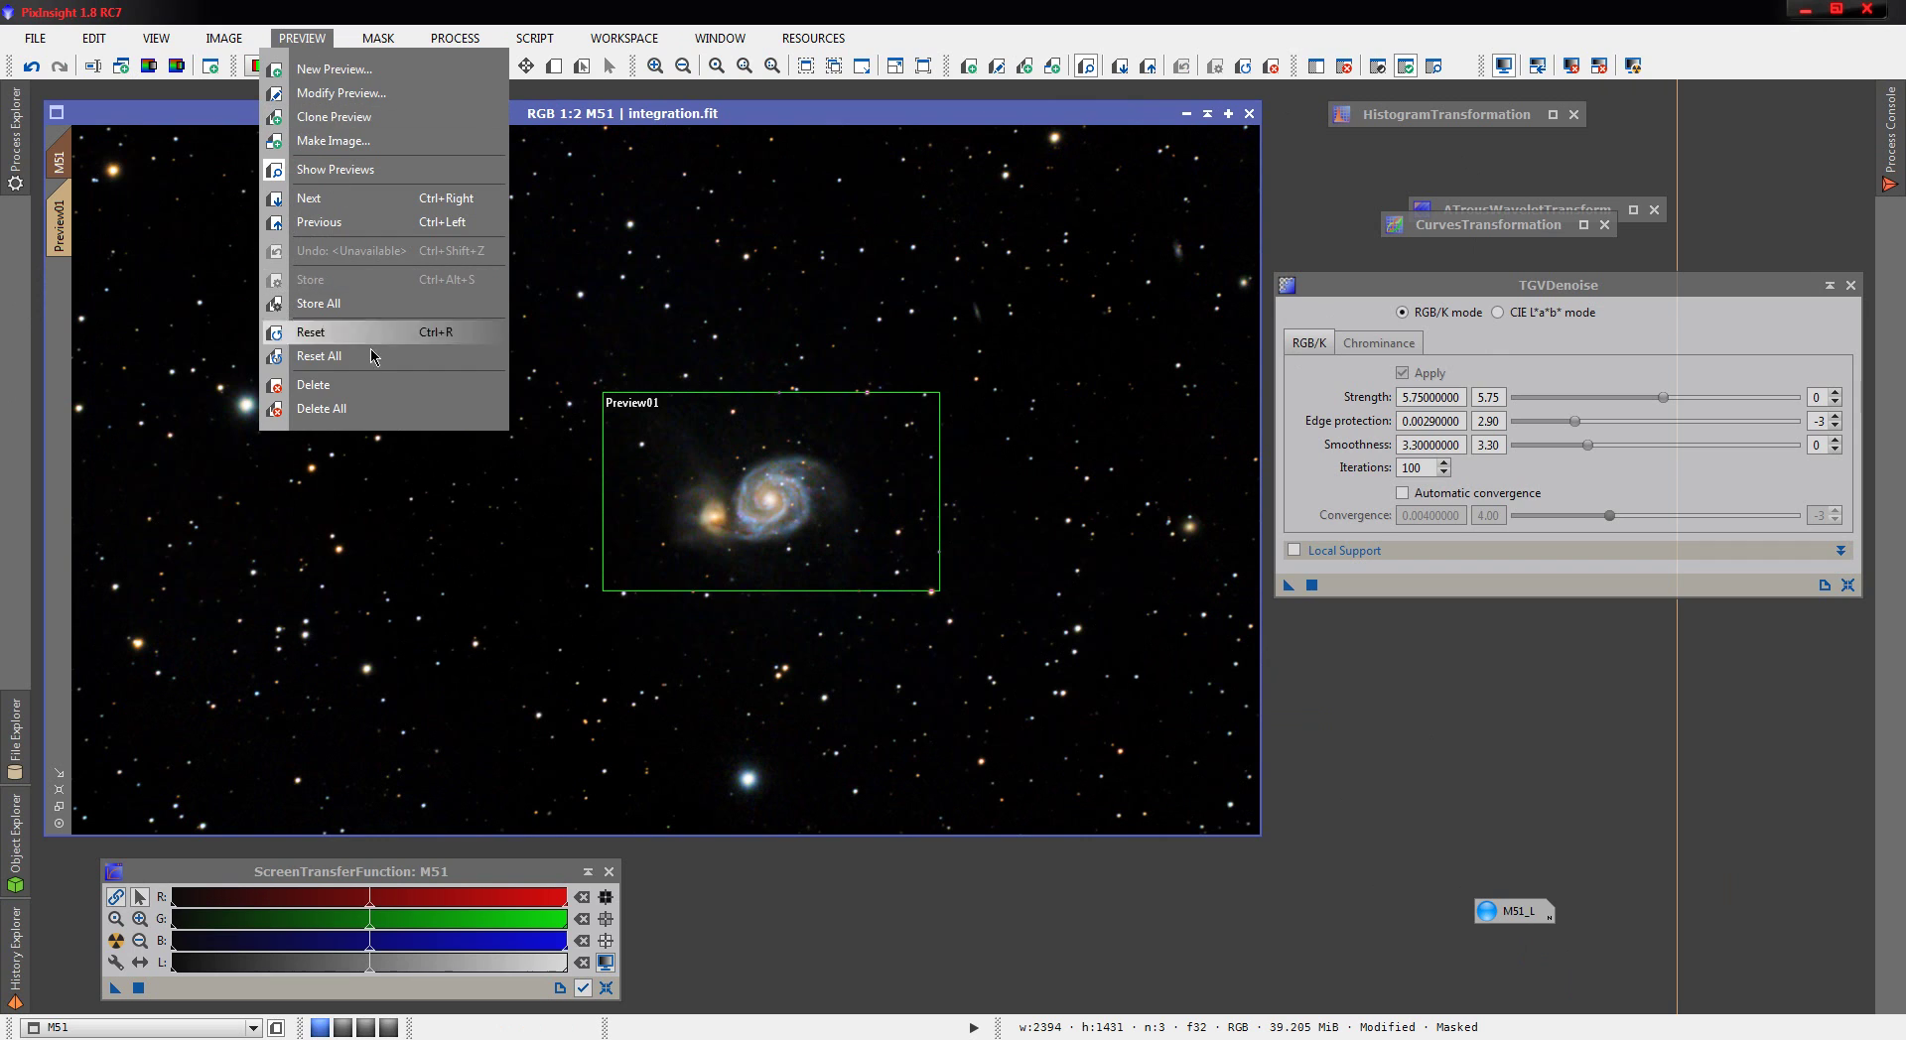
left_click(318, 408)
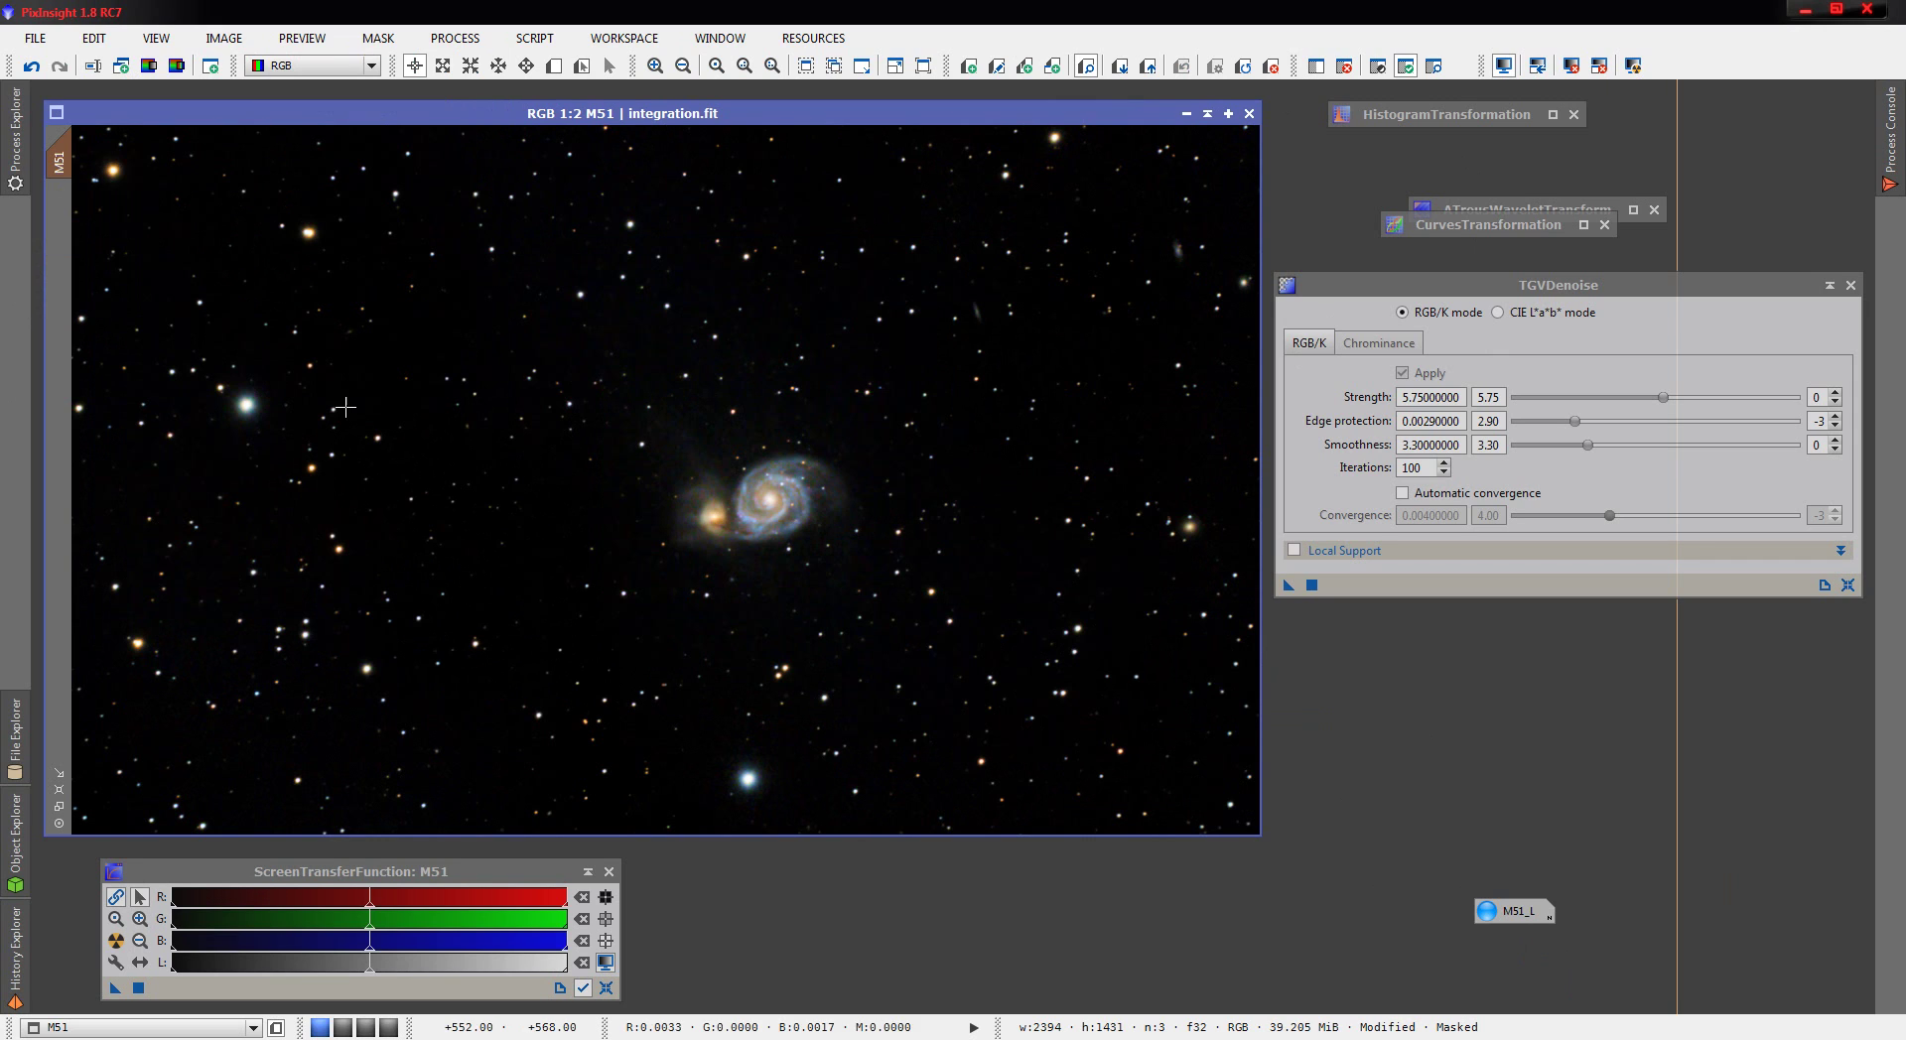
- Apply LocalHistogramEqualization to M51 with kernel radius 64, contrast limit 2.0, amount 0.300
left_click(17, 148)
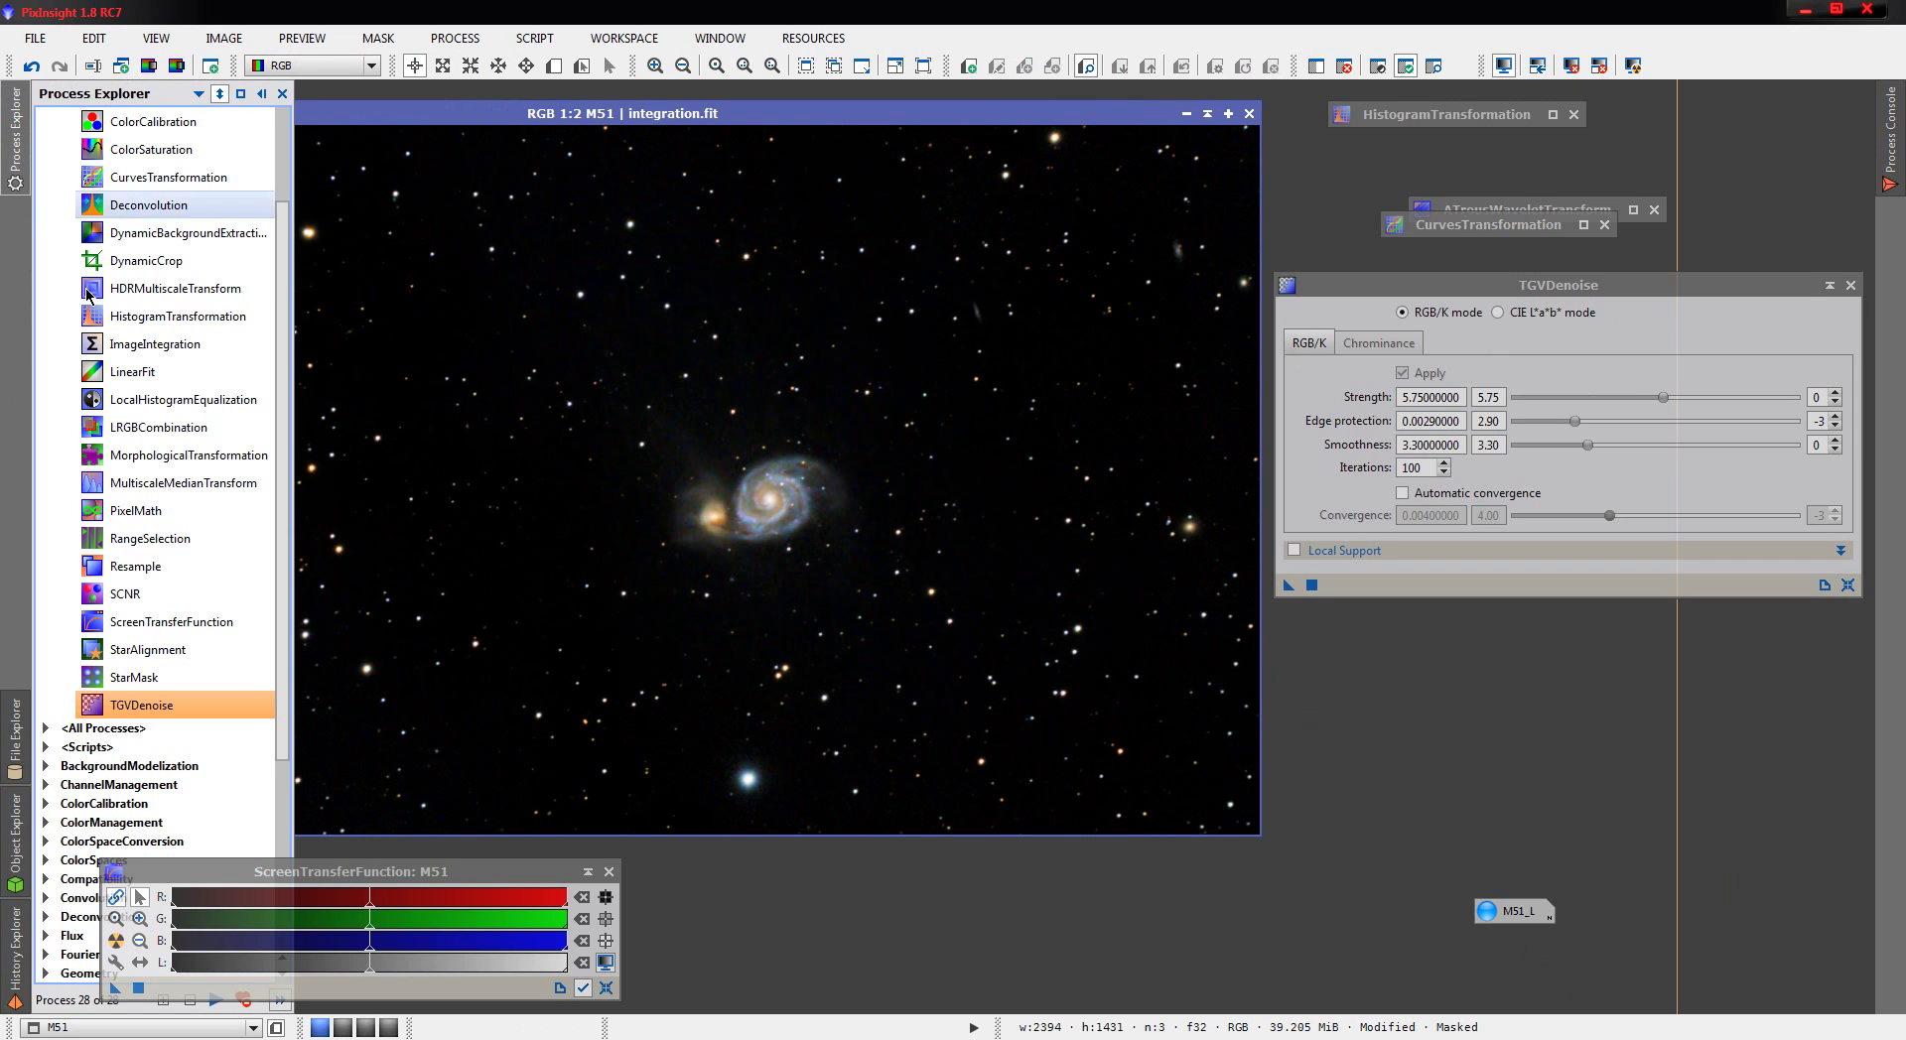
double_click(162, 407)
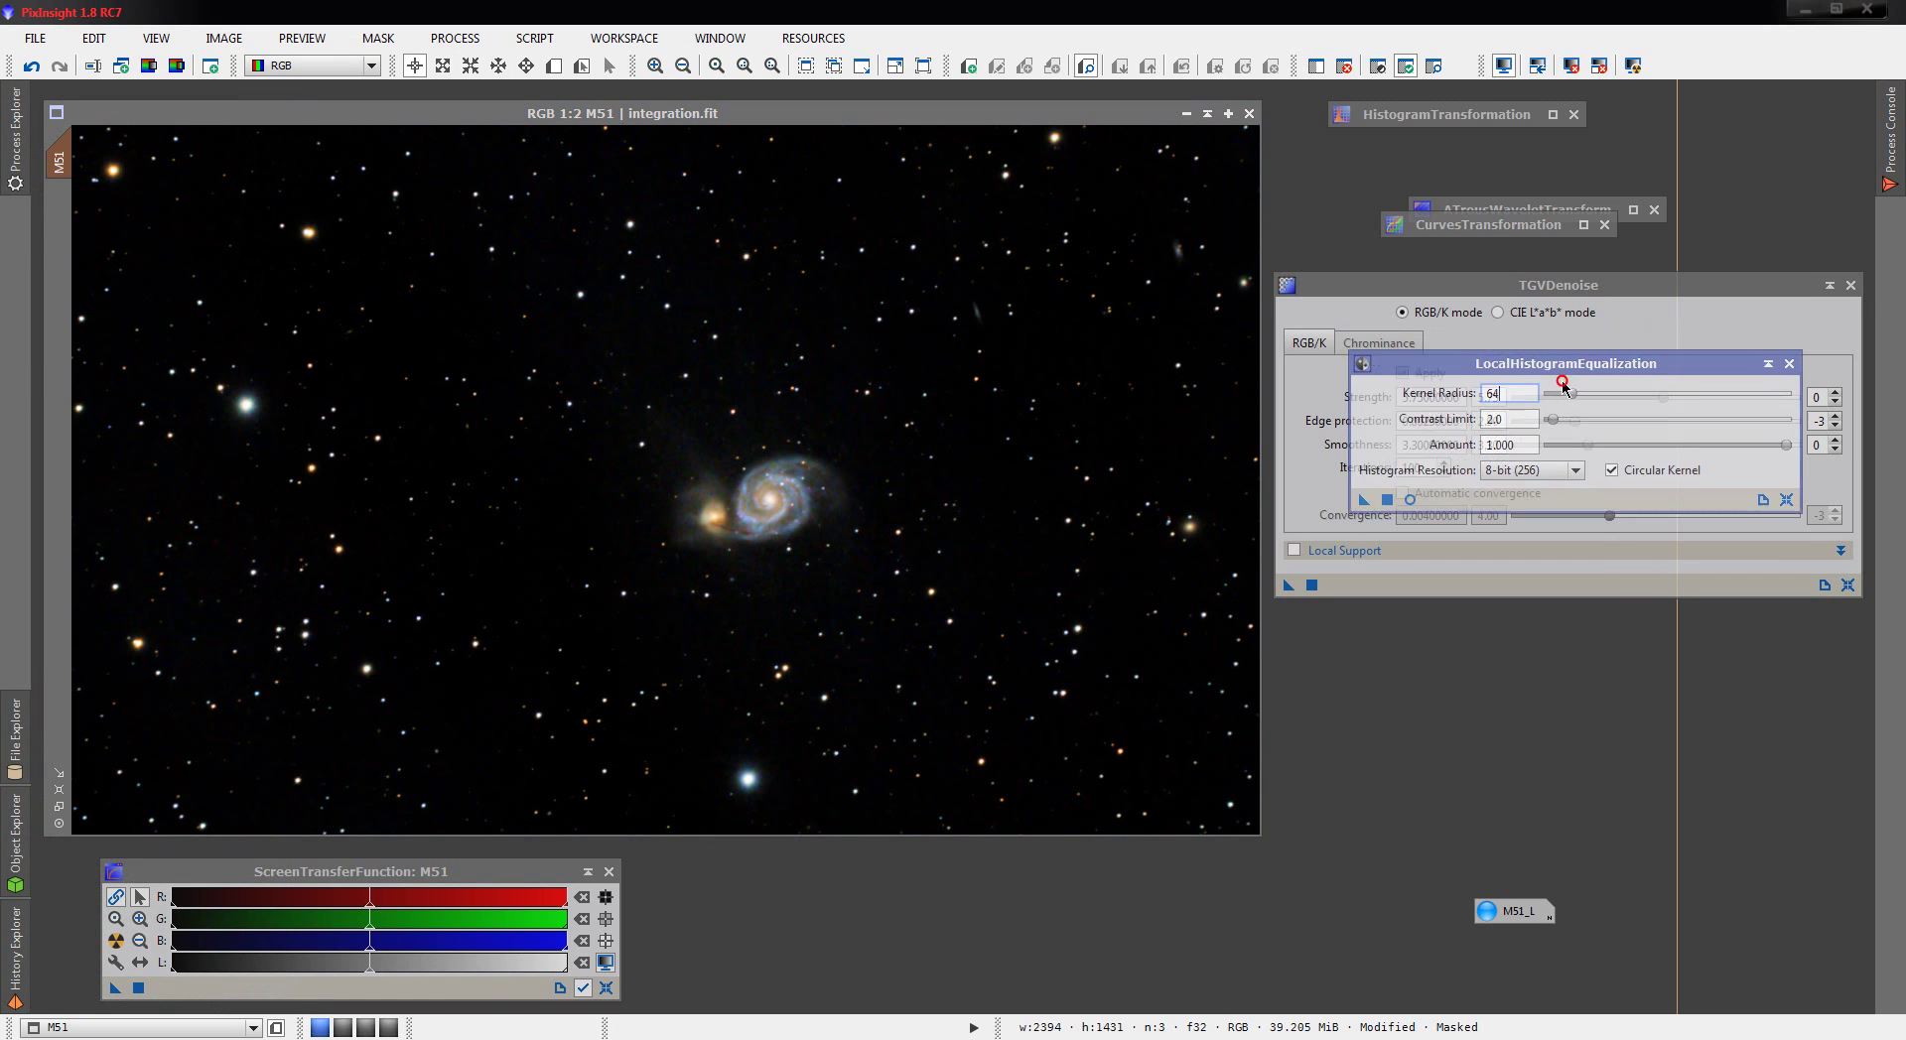
left_click_drag(1564, 399, 1572, 534)
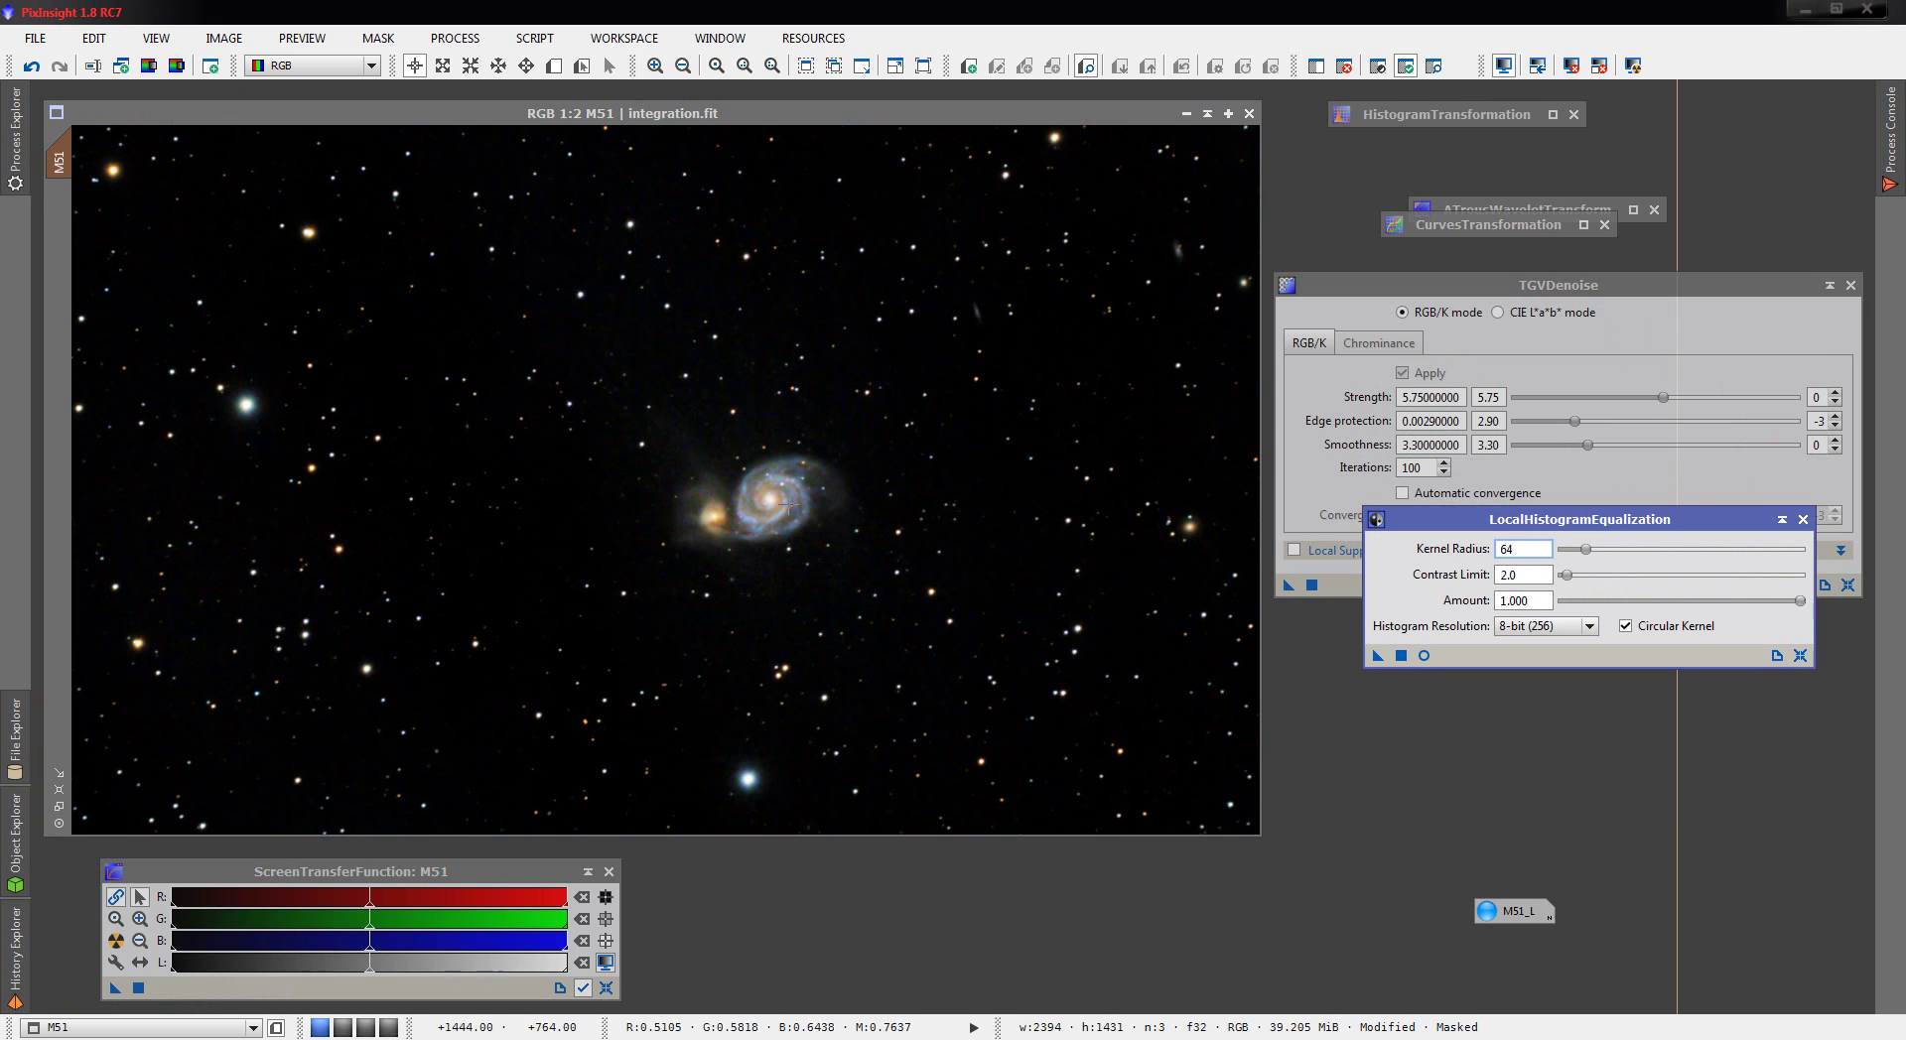
left_click(1423, 655)
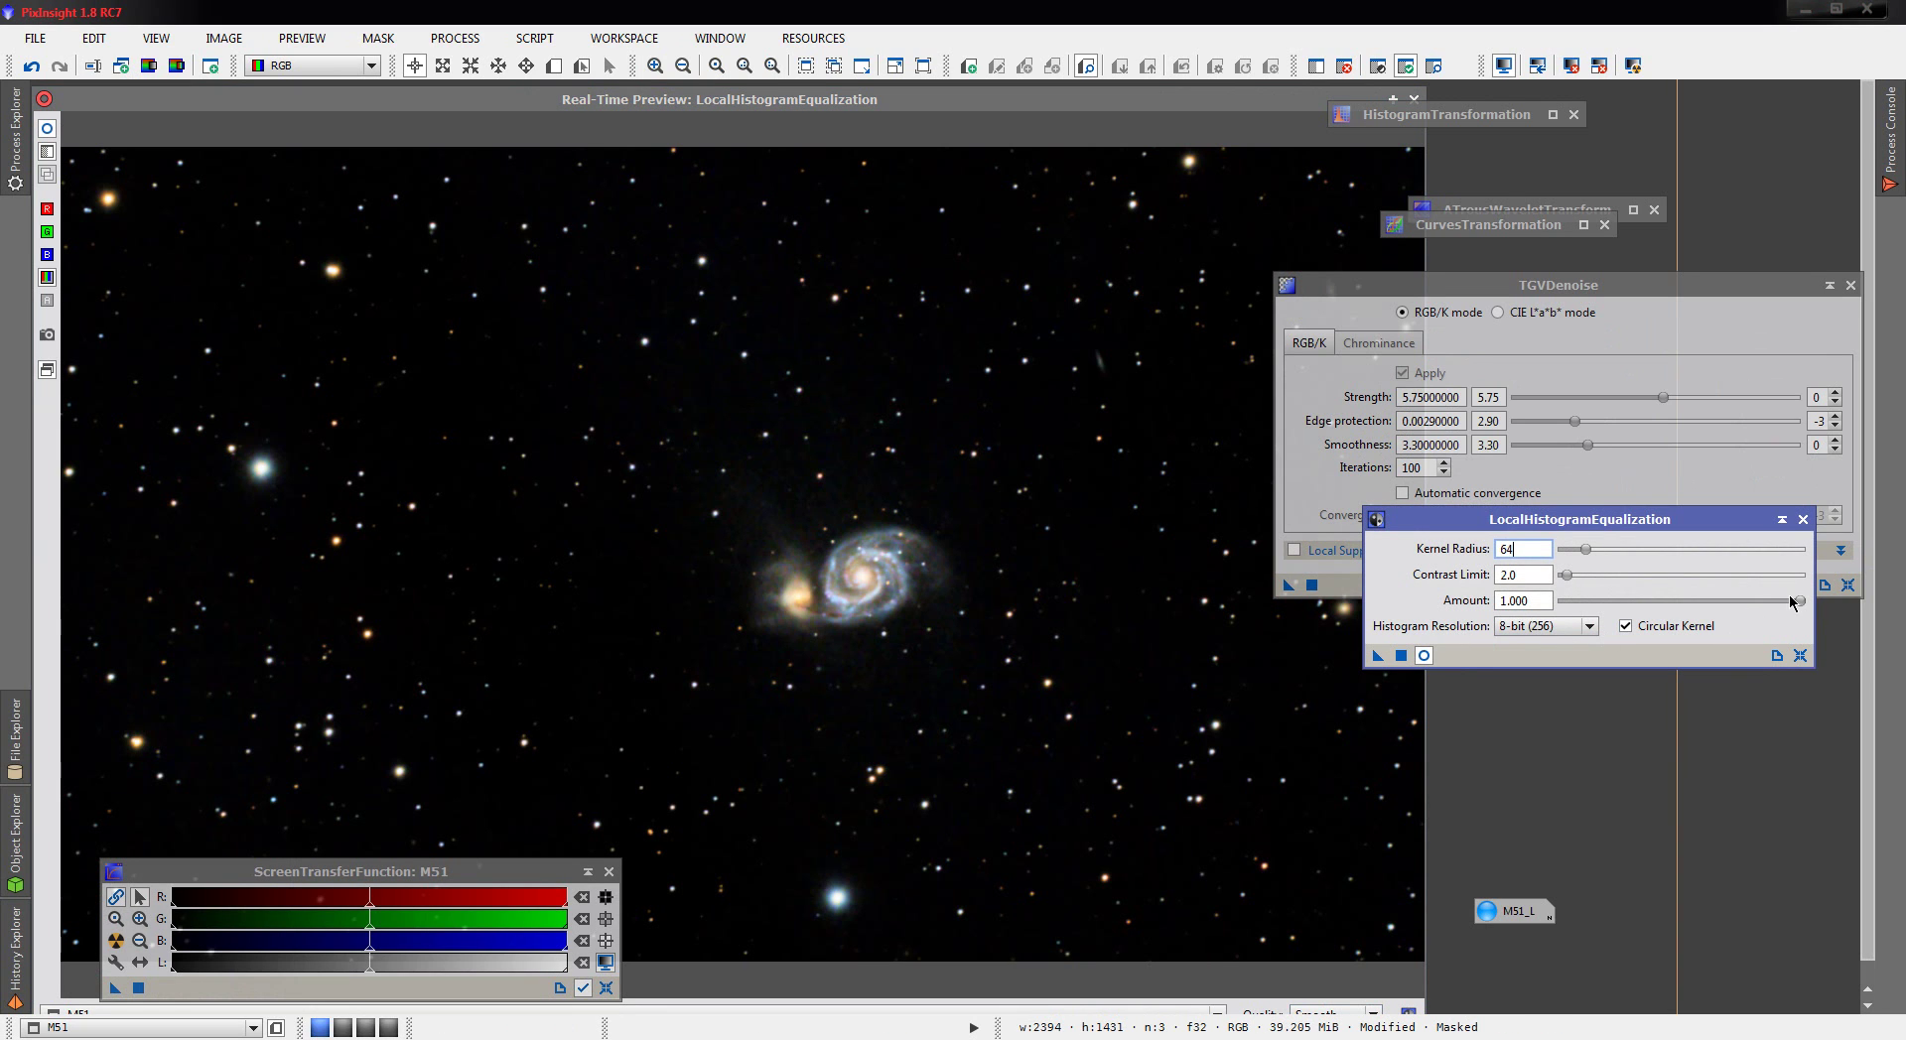
left_click_drag(1793, 603, 1763, 608)
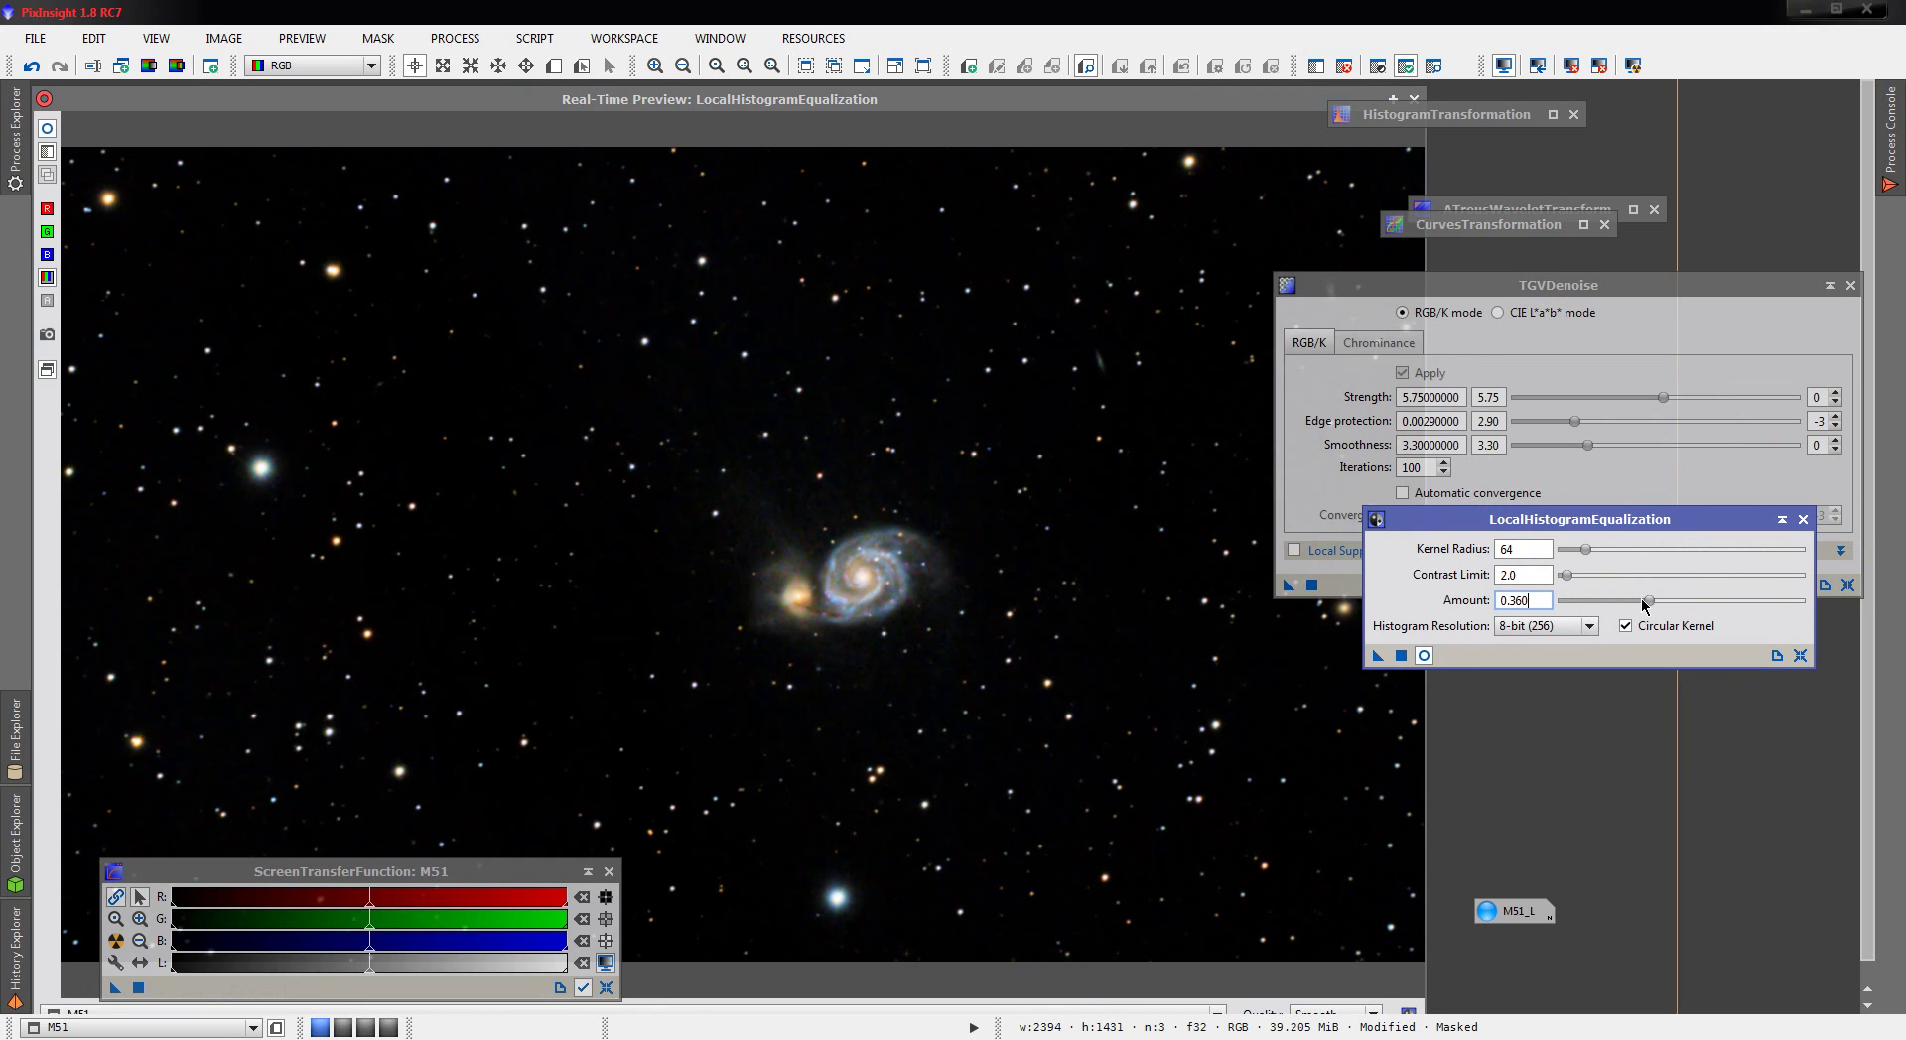
left_click_drag(1648, 602, 1632, 602)
left_click(1414, 98)
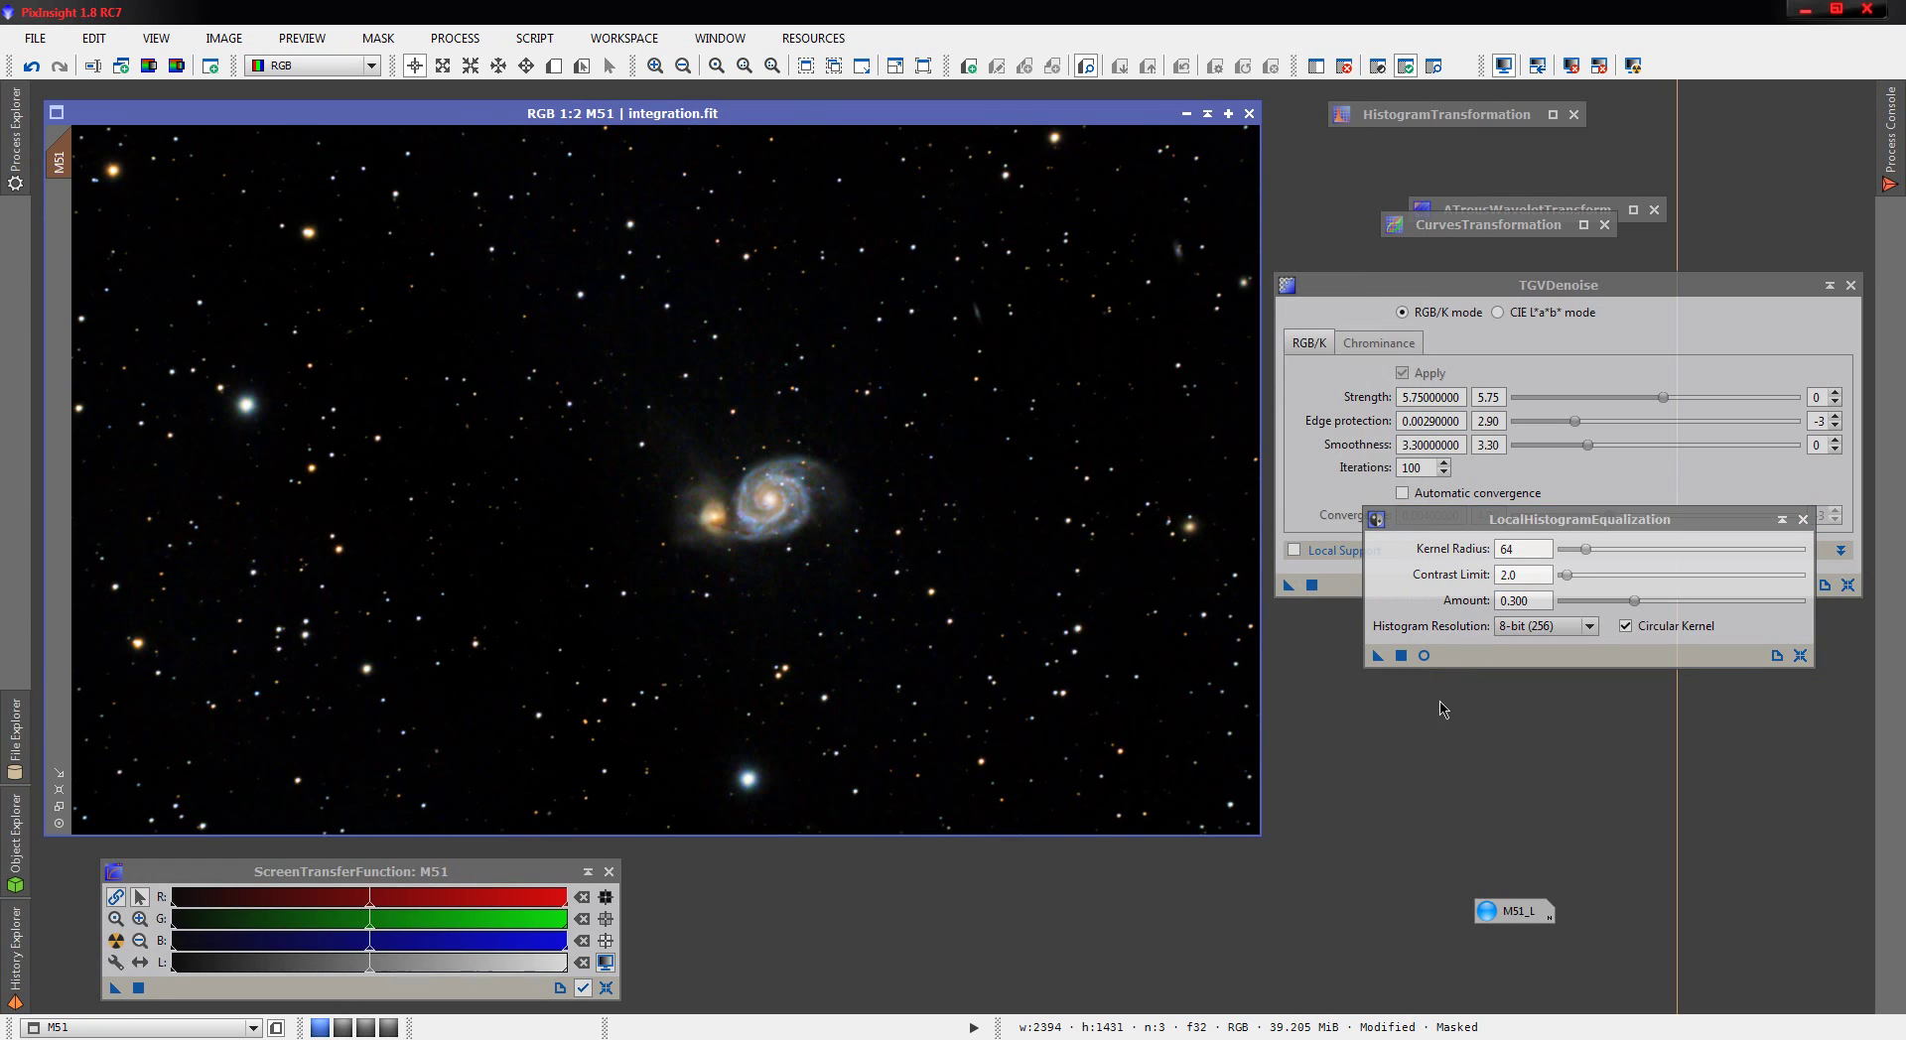
left_click(1400, 656)
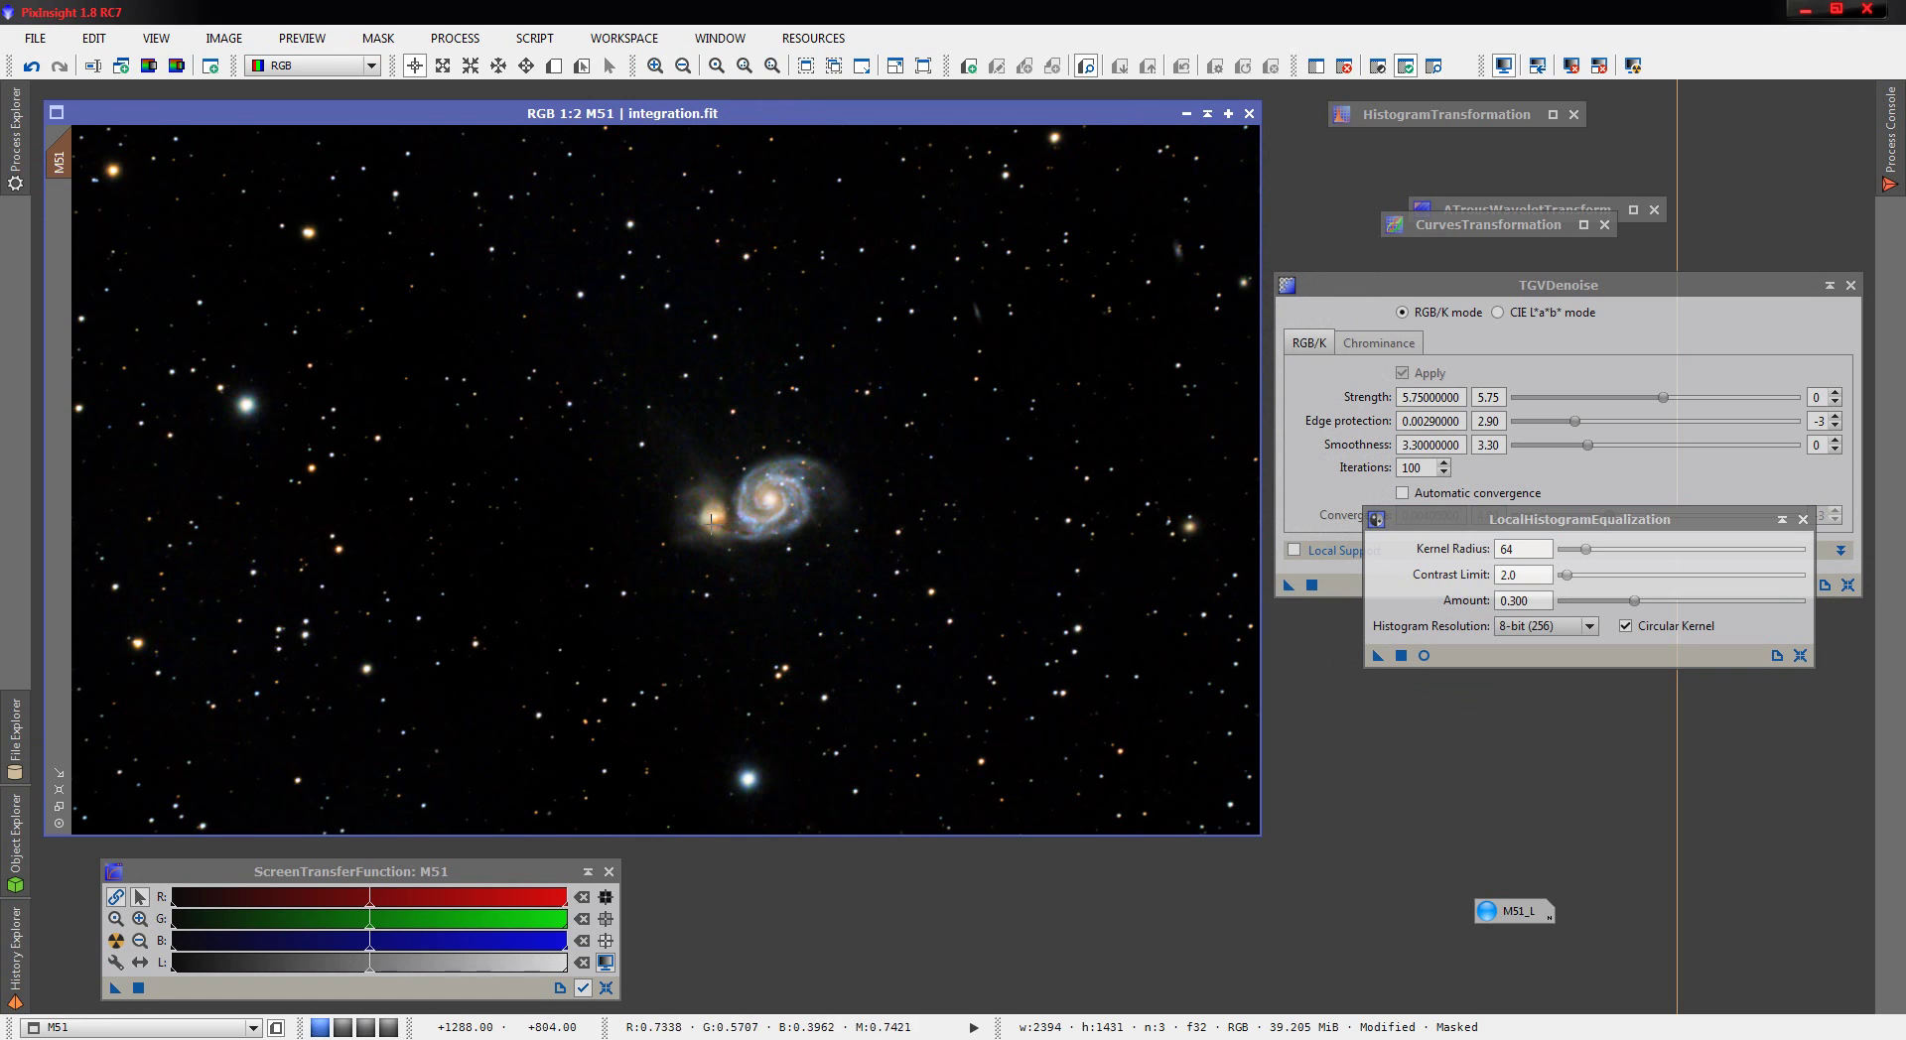
- Open the ColorSaturation process and place its window beside the M51 image
left_click(15, 144)
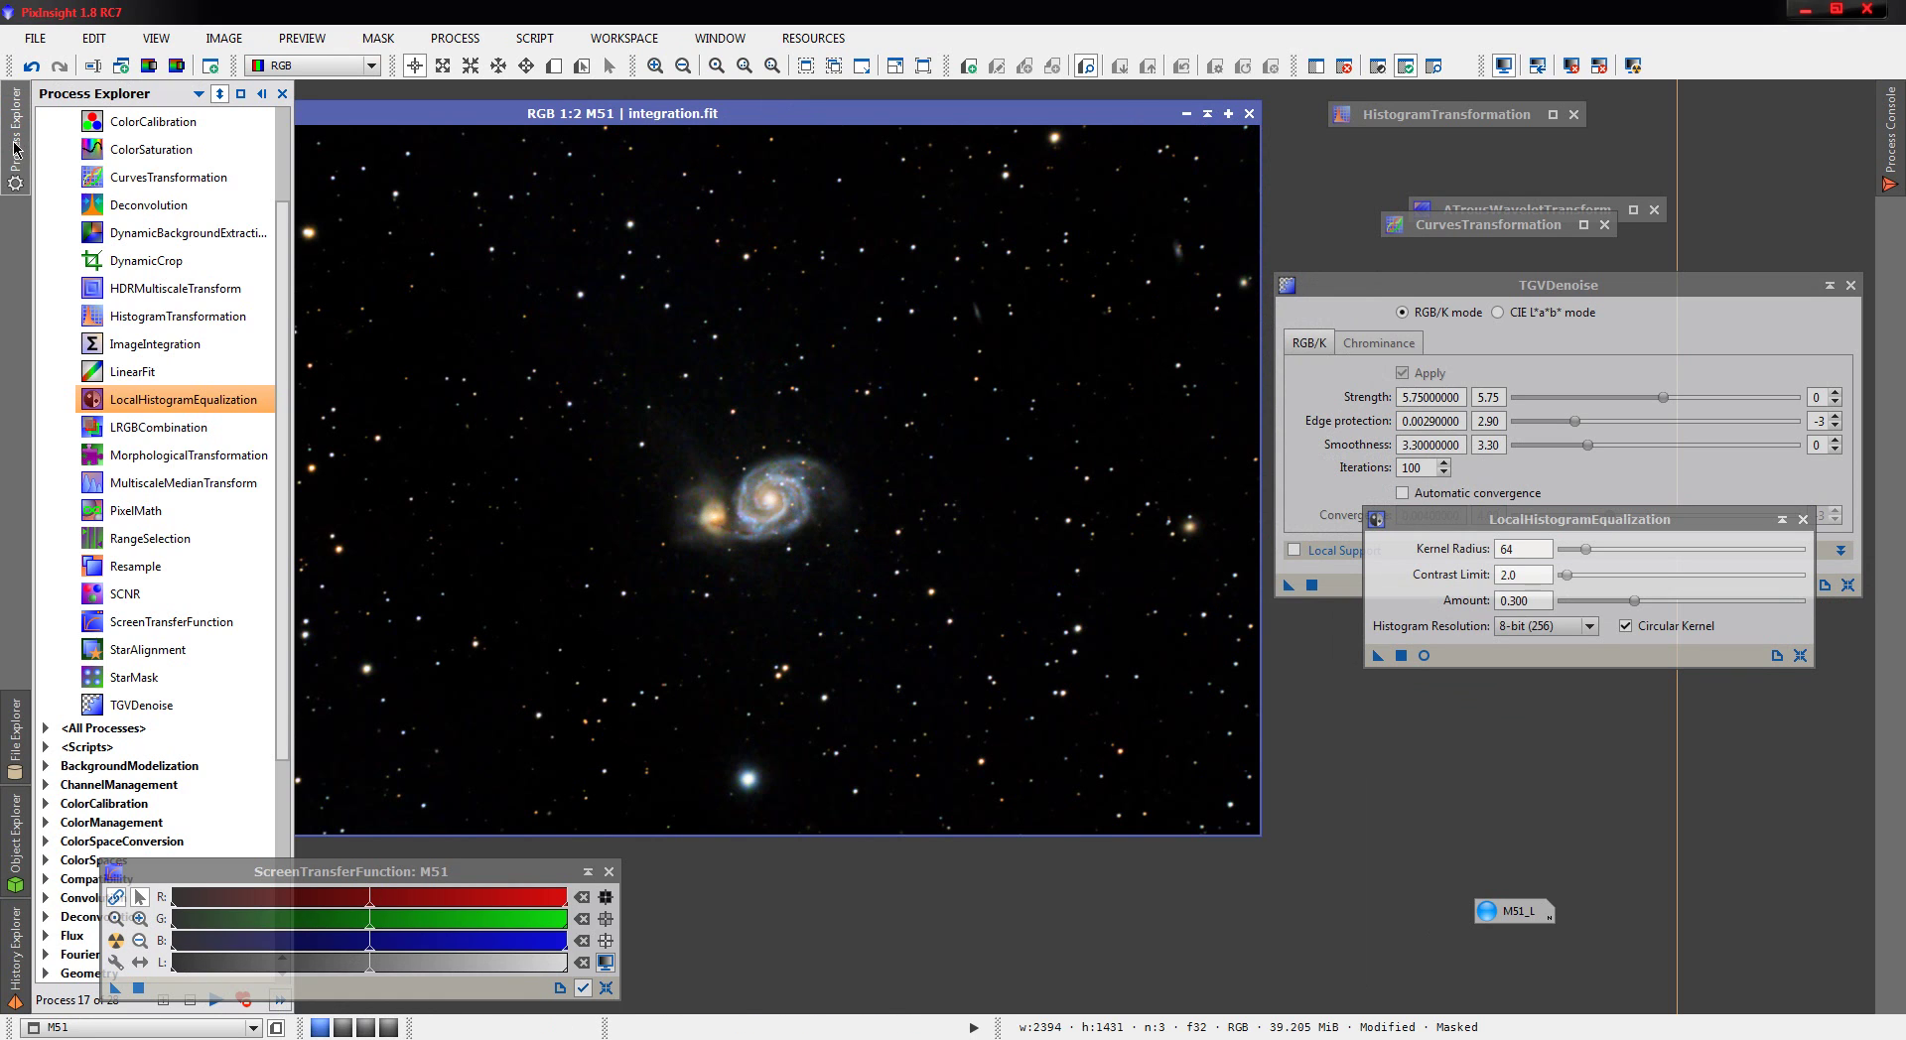
scroll(144, 278, "up", 5)
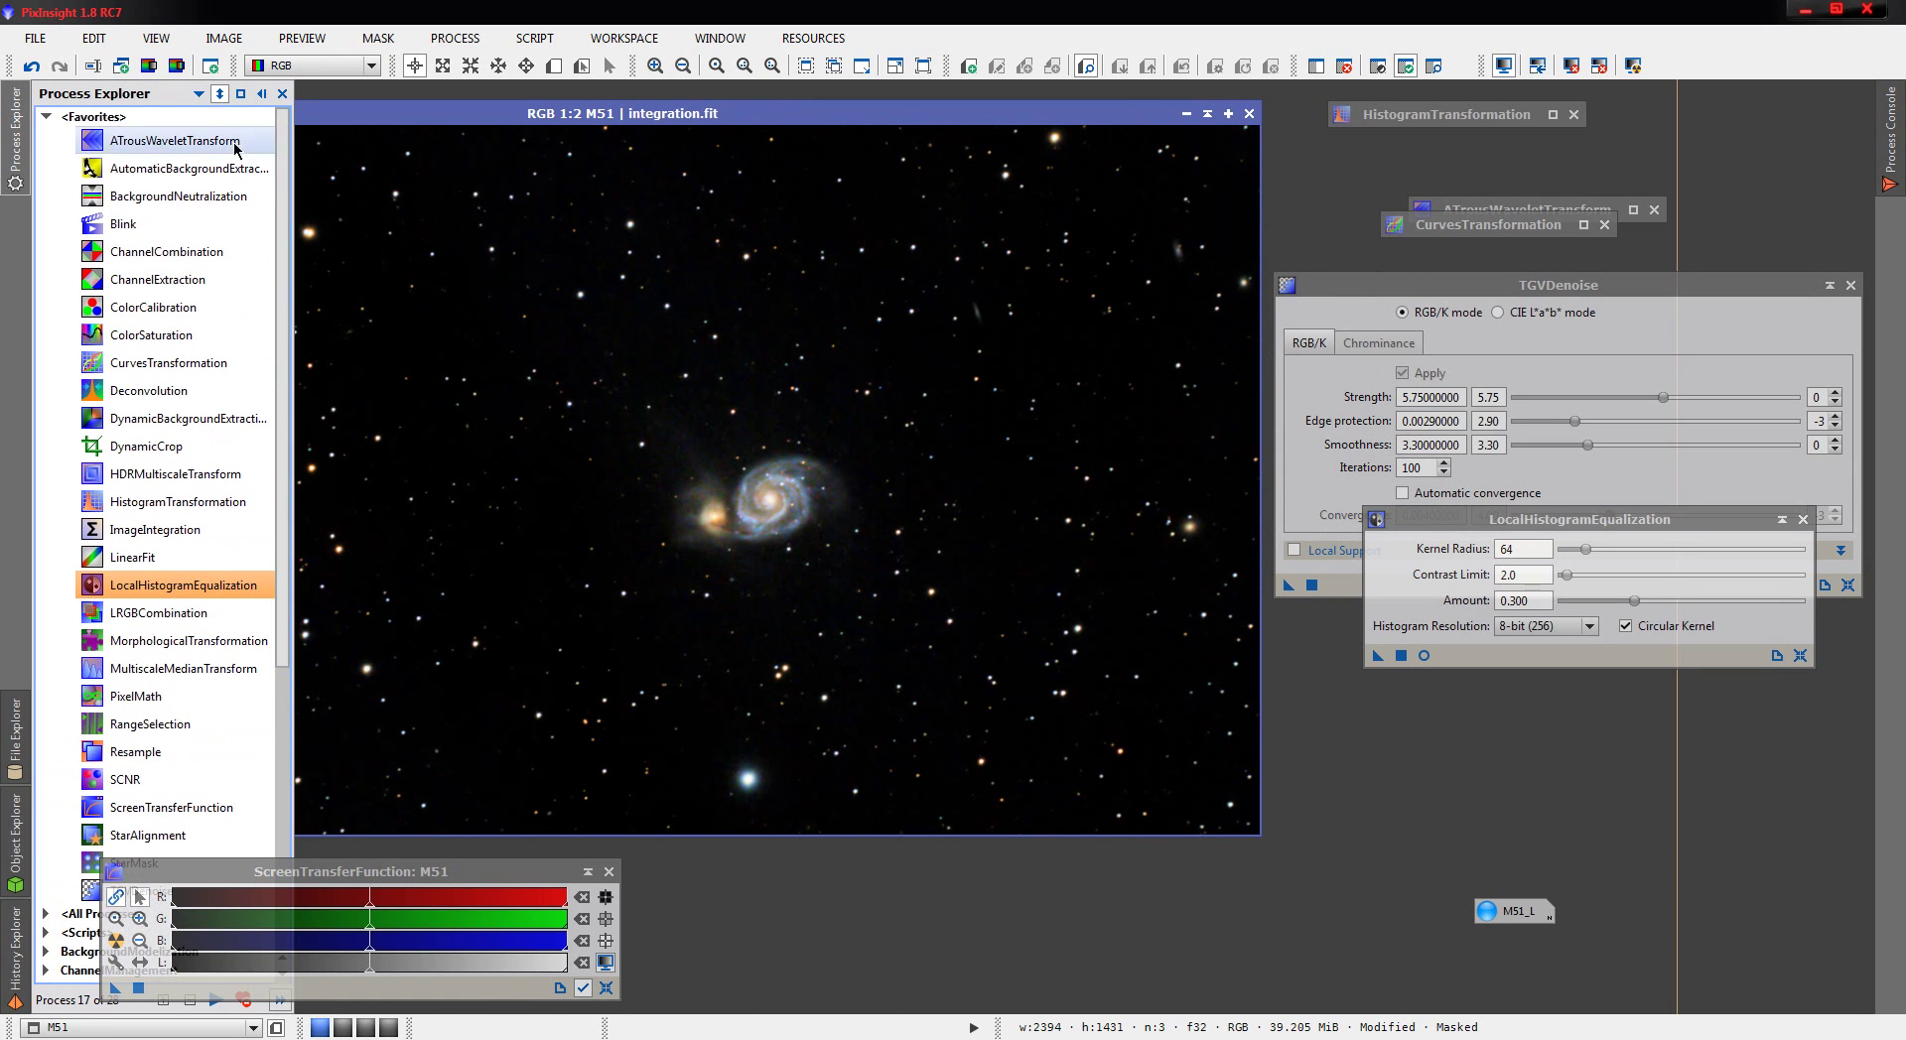
double_click(152, 334)
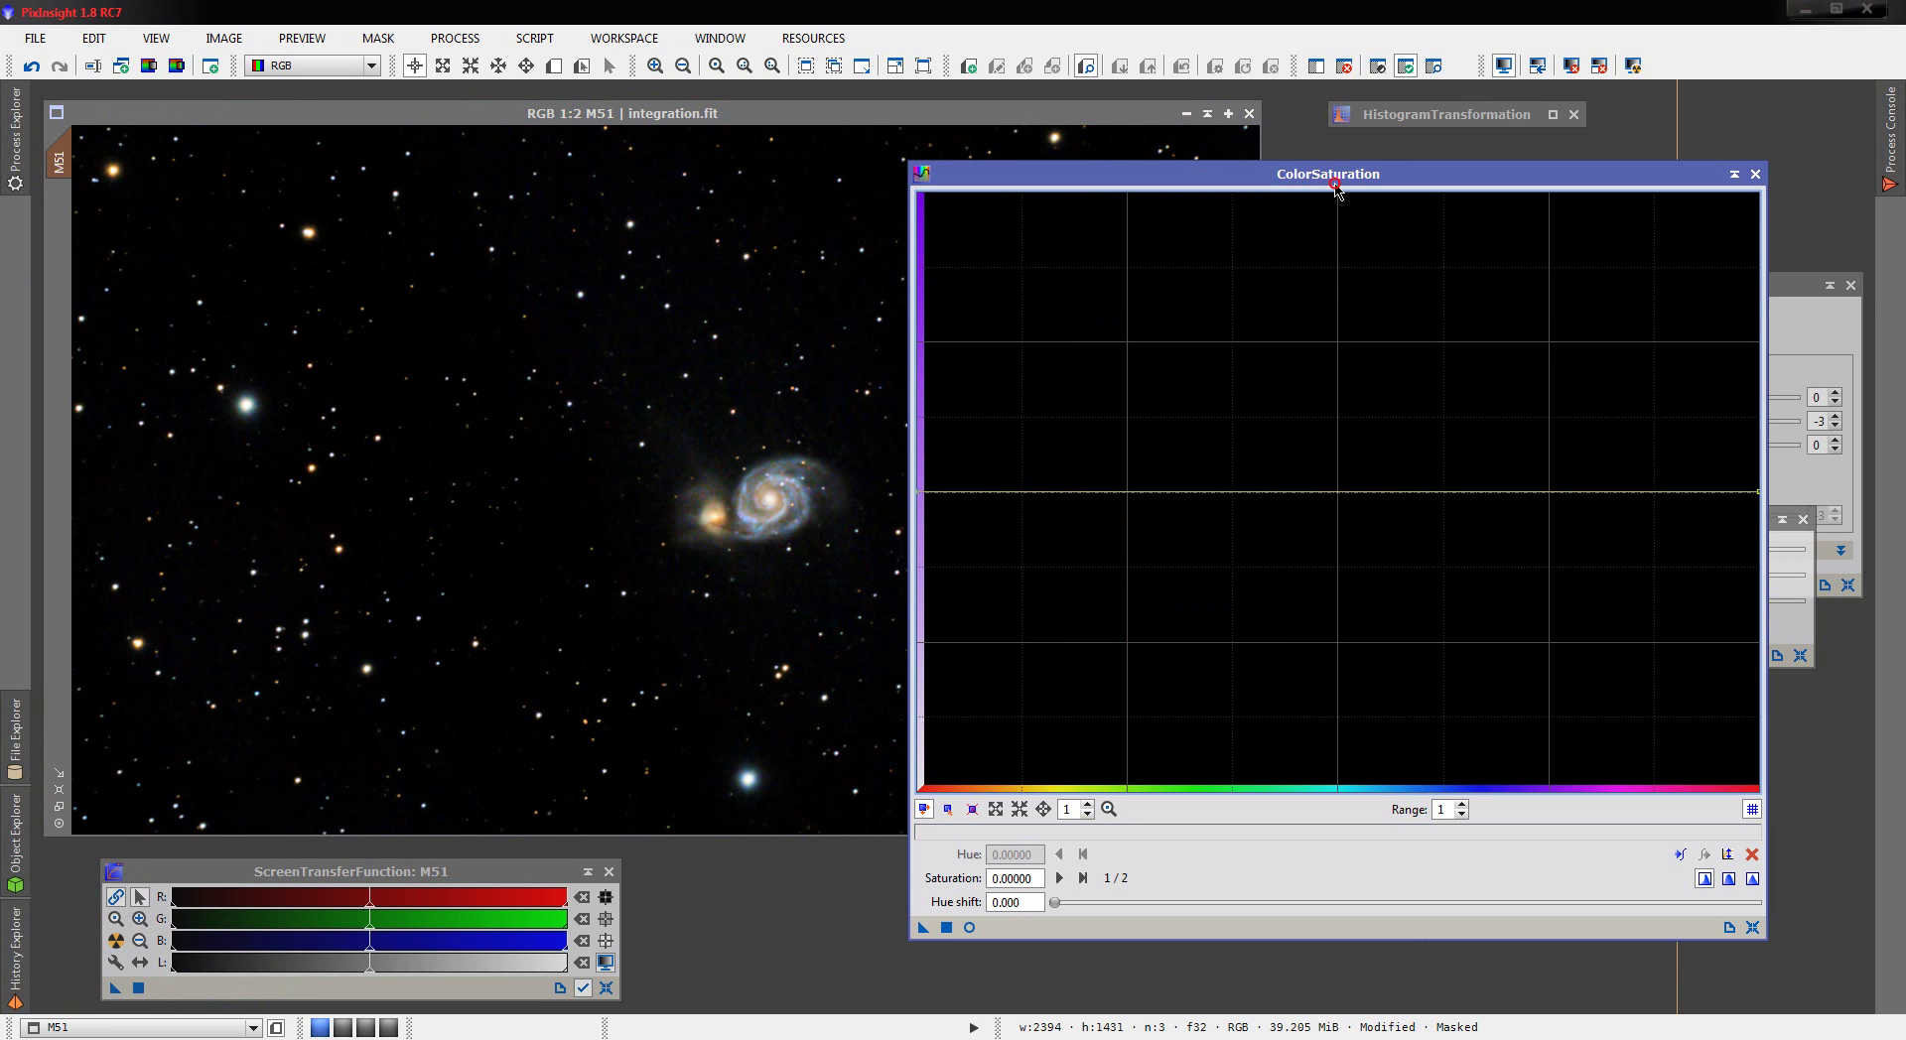
left_click_drag(1335, 187, 1444, 154)
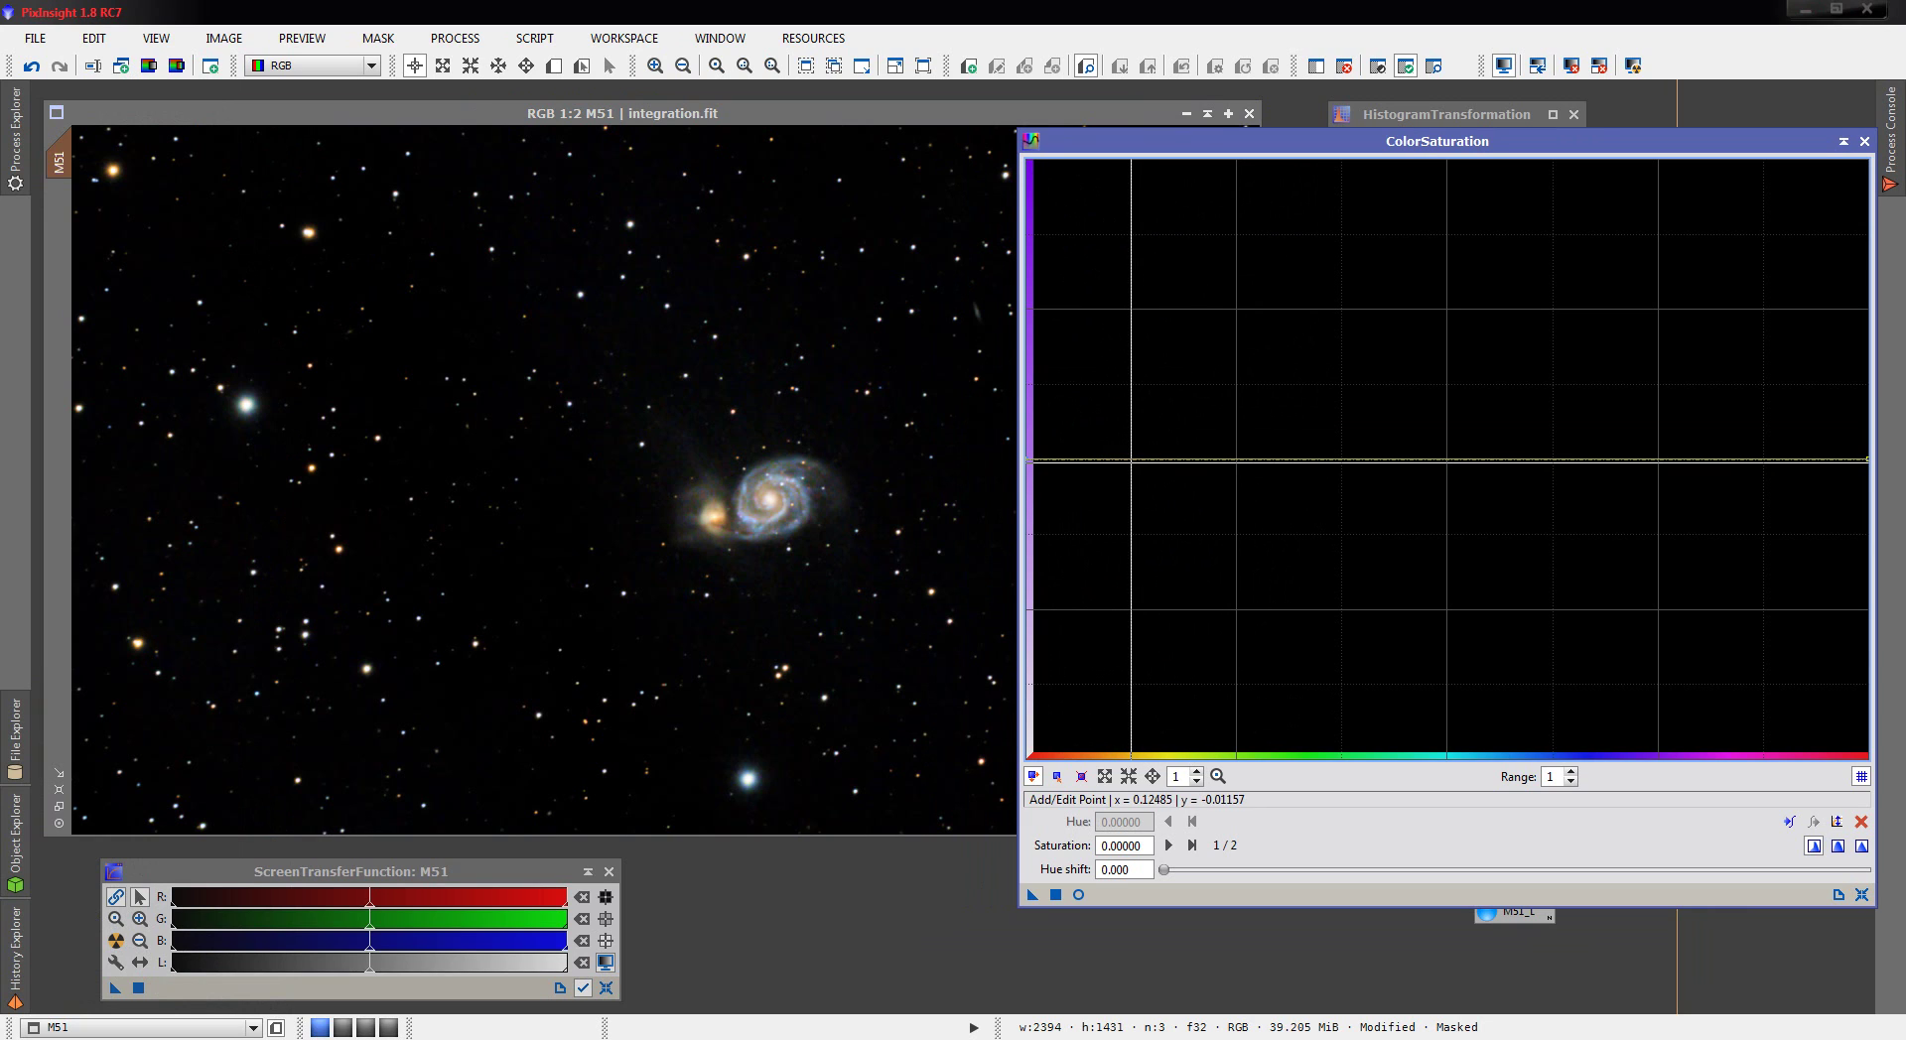
- Add six flat points across the saturation curve's hue range and sample the galaxy core's colour
left_click(1120, 459)
left_click(1230, 458)
left_click(1369, 460)
left_click(1491, 463)
left_click(1644, 461)
left_click(1789, 461)
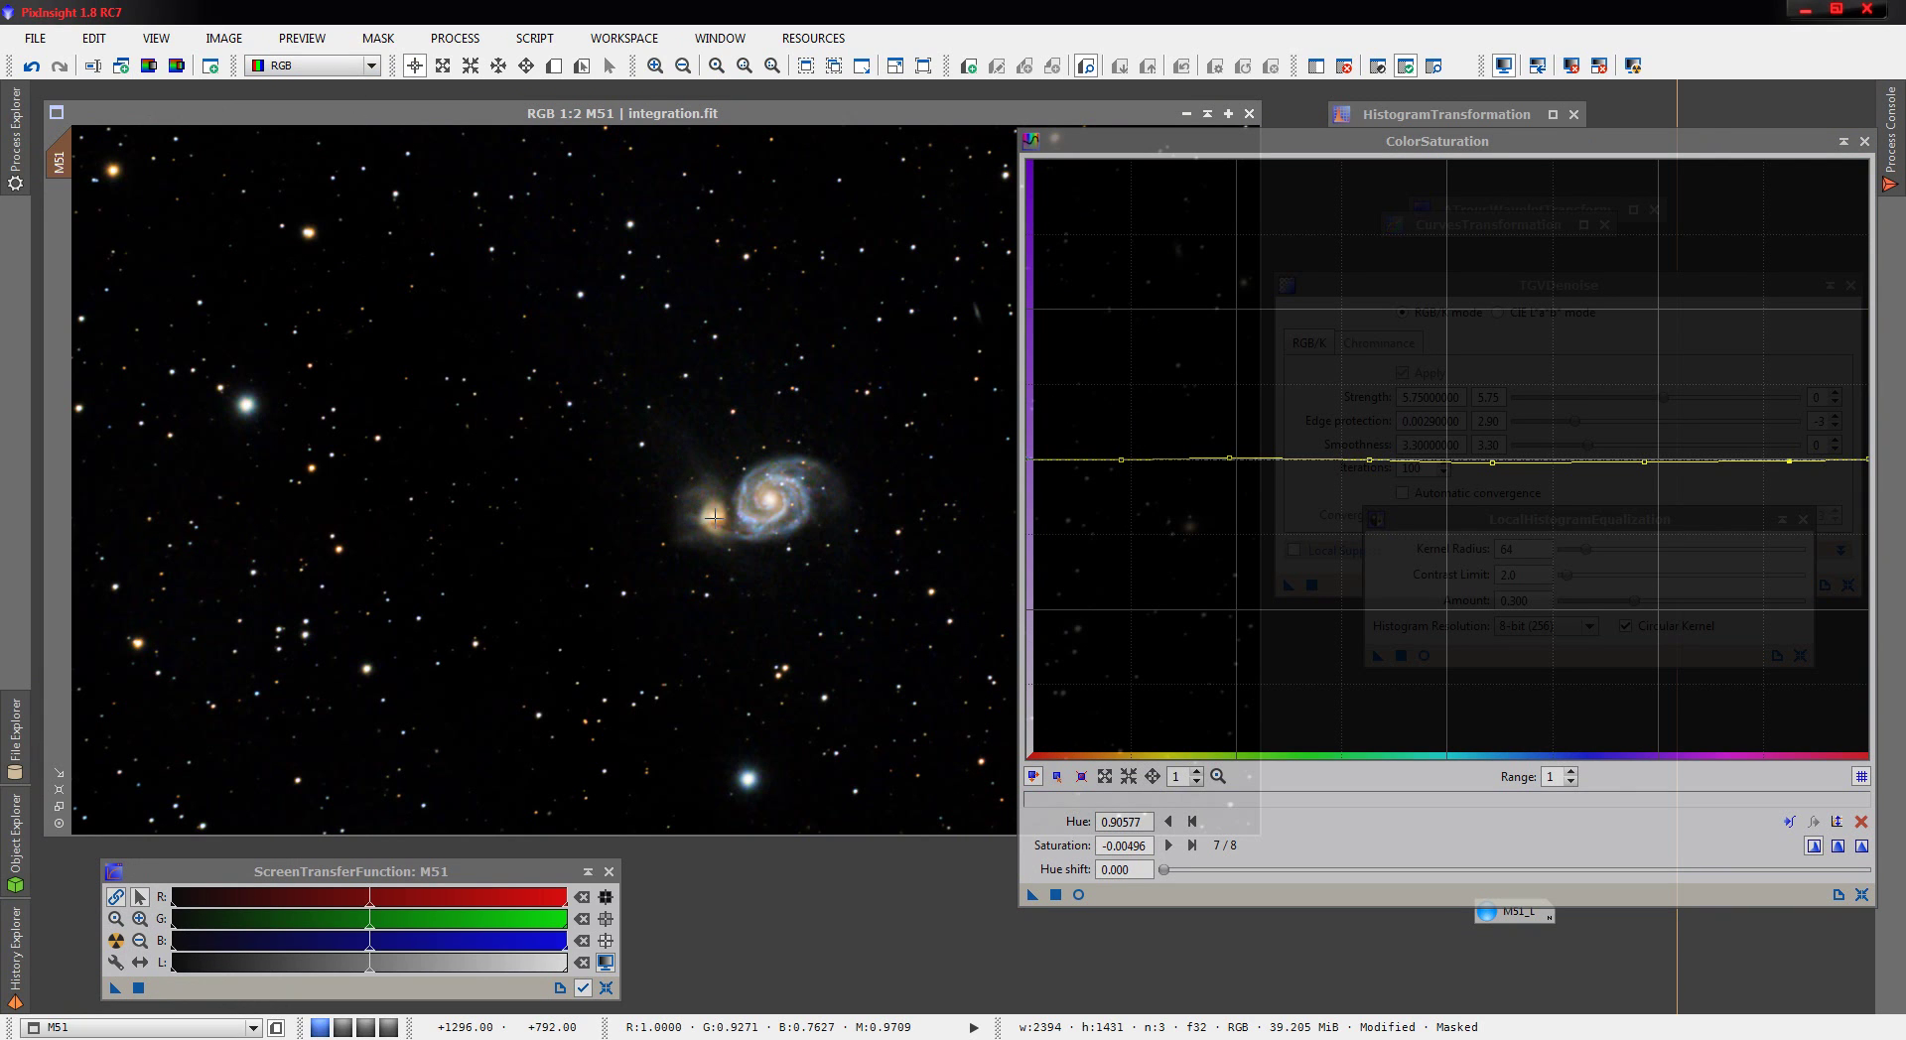
left_click(714, 516)
left_click_drag(714, 516, 714, 518)
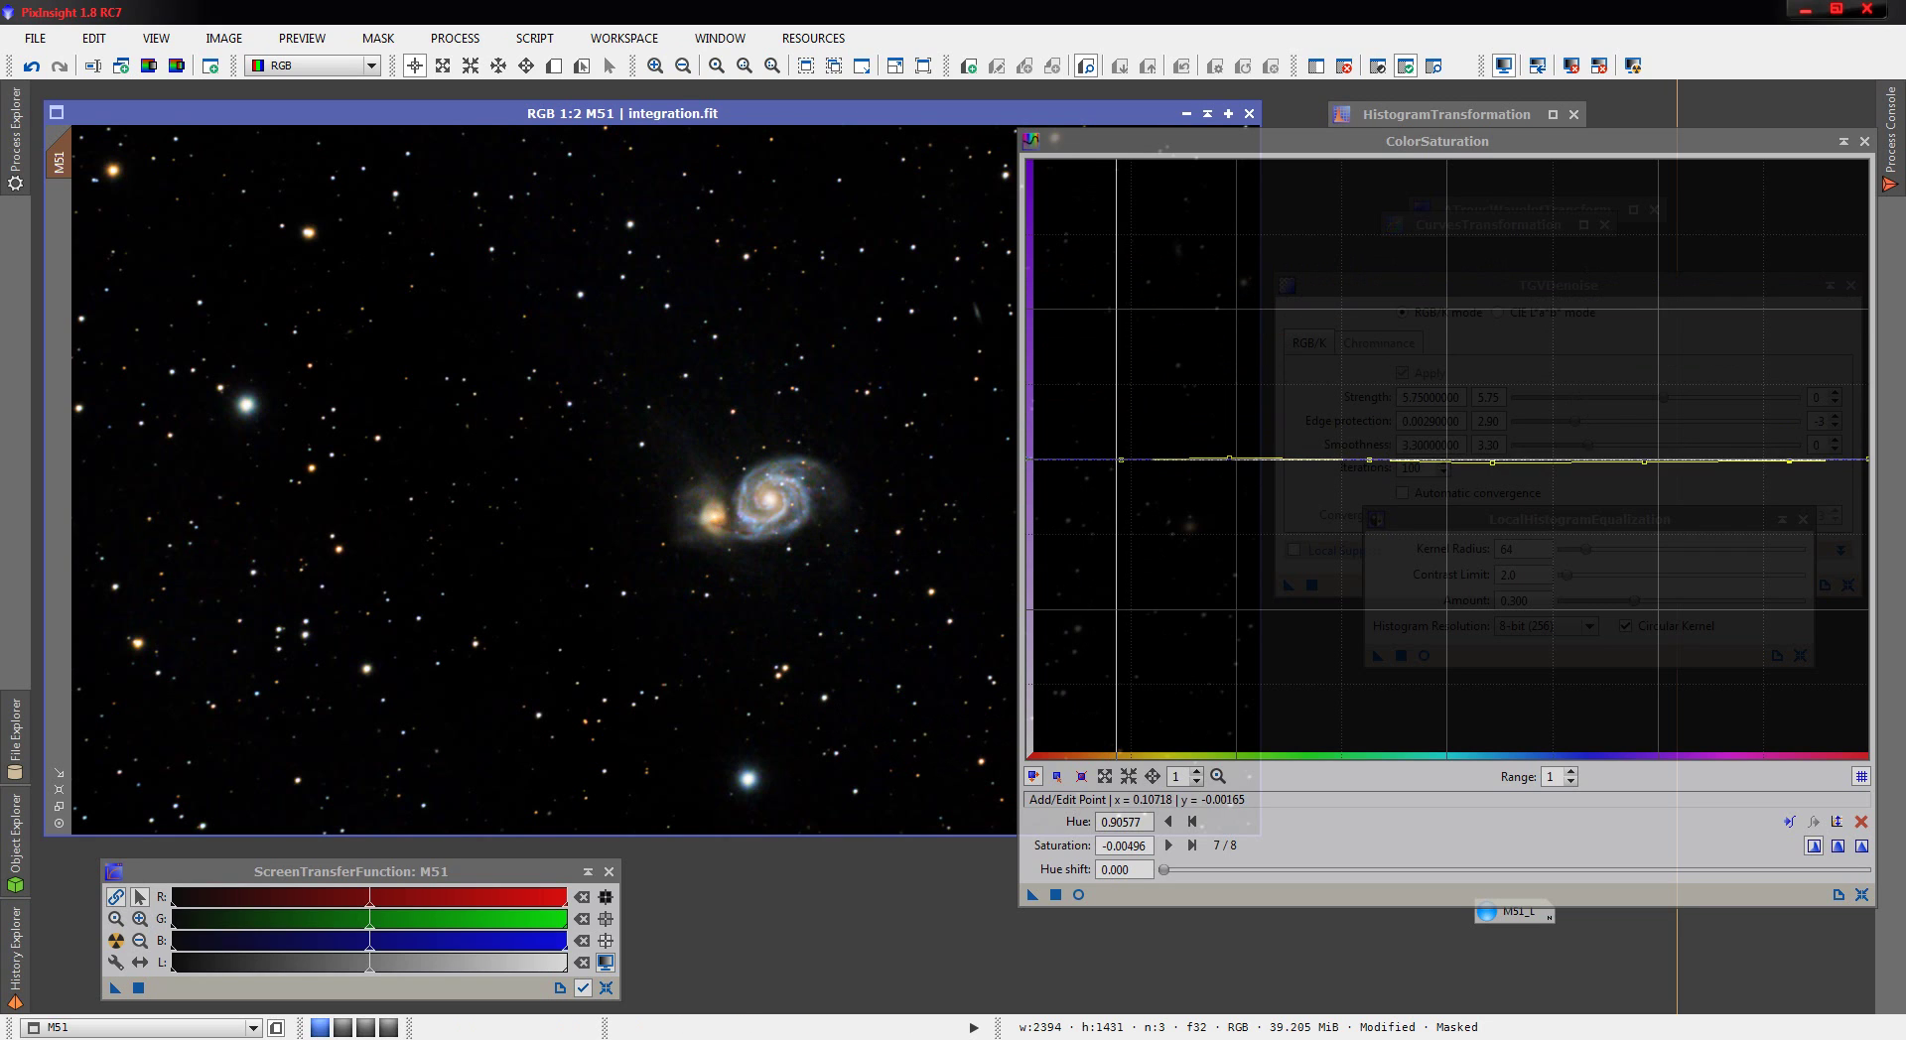
- With Real-Time Preview on, raise saturation strongly at the yellow-orange hues near 0.12
left_click(1080, 894)
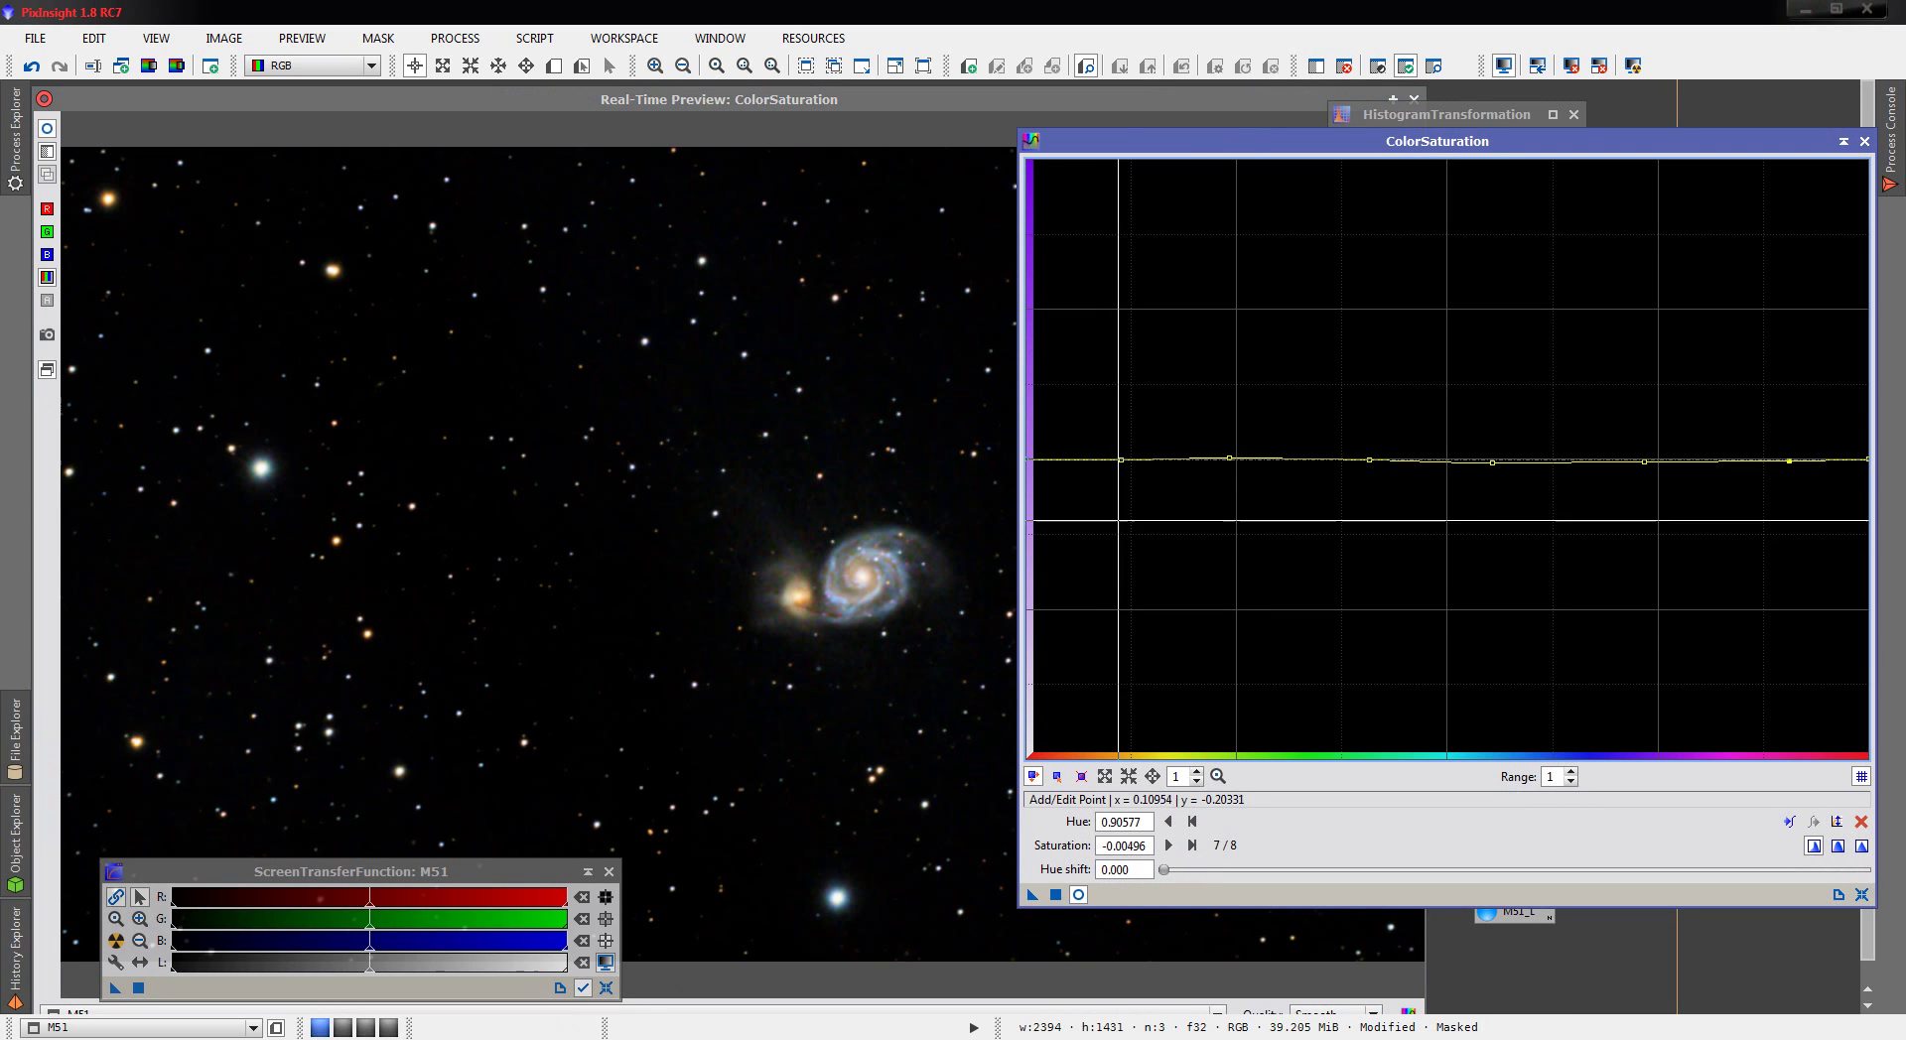
left_click_drag(1120, 460, 1129, 307)
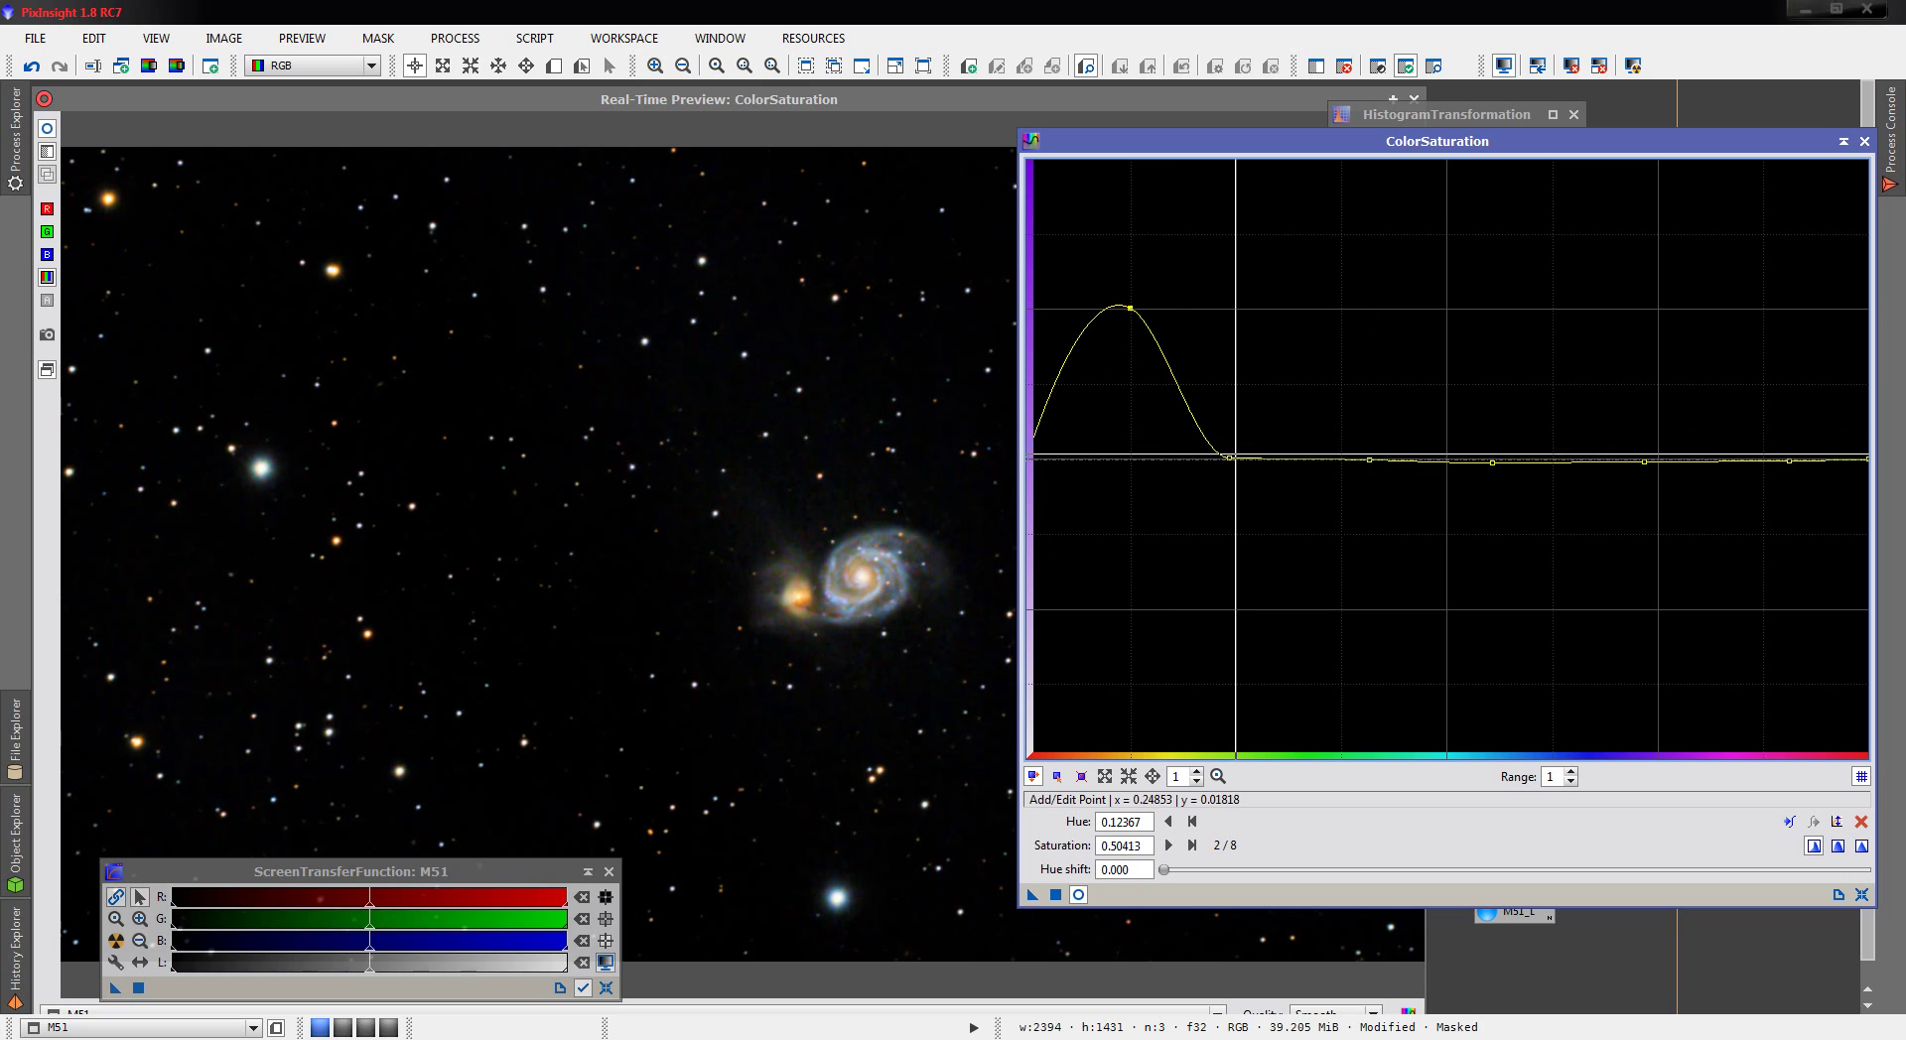
left_click_drag(1229, 459, 1235, 444)
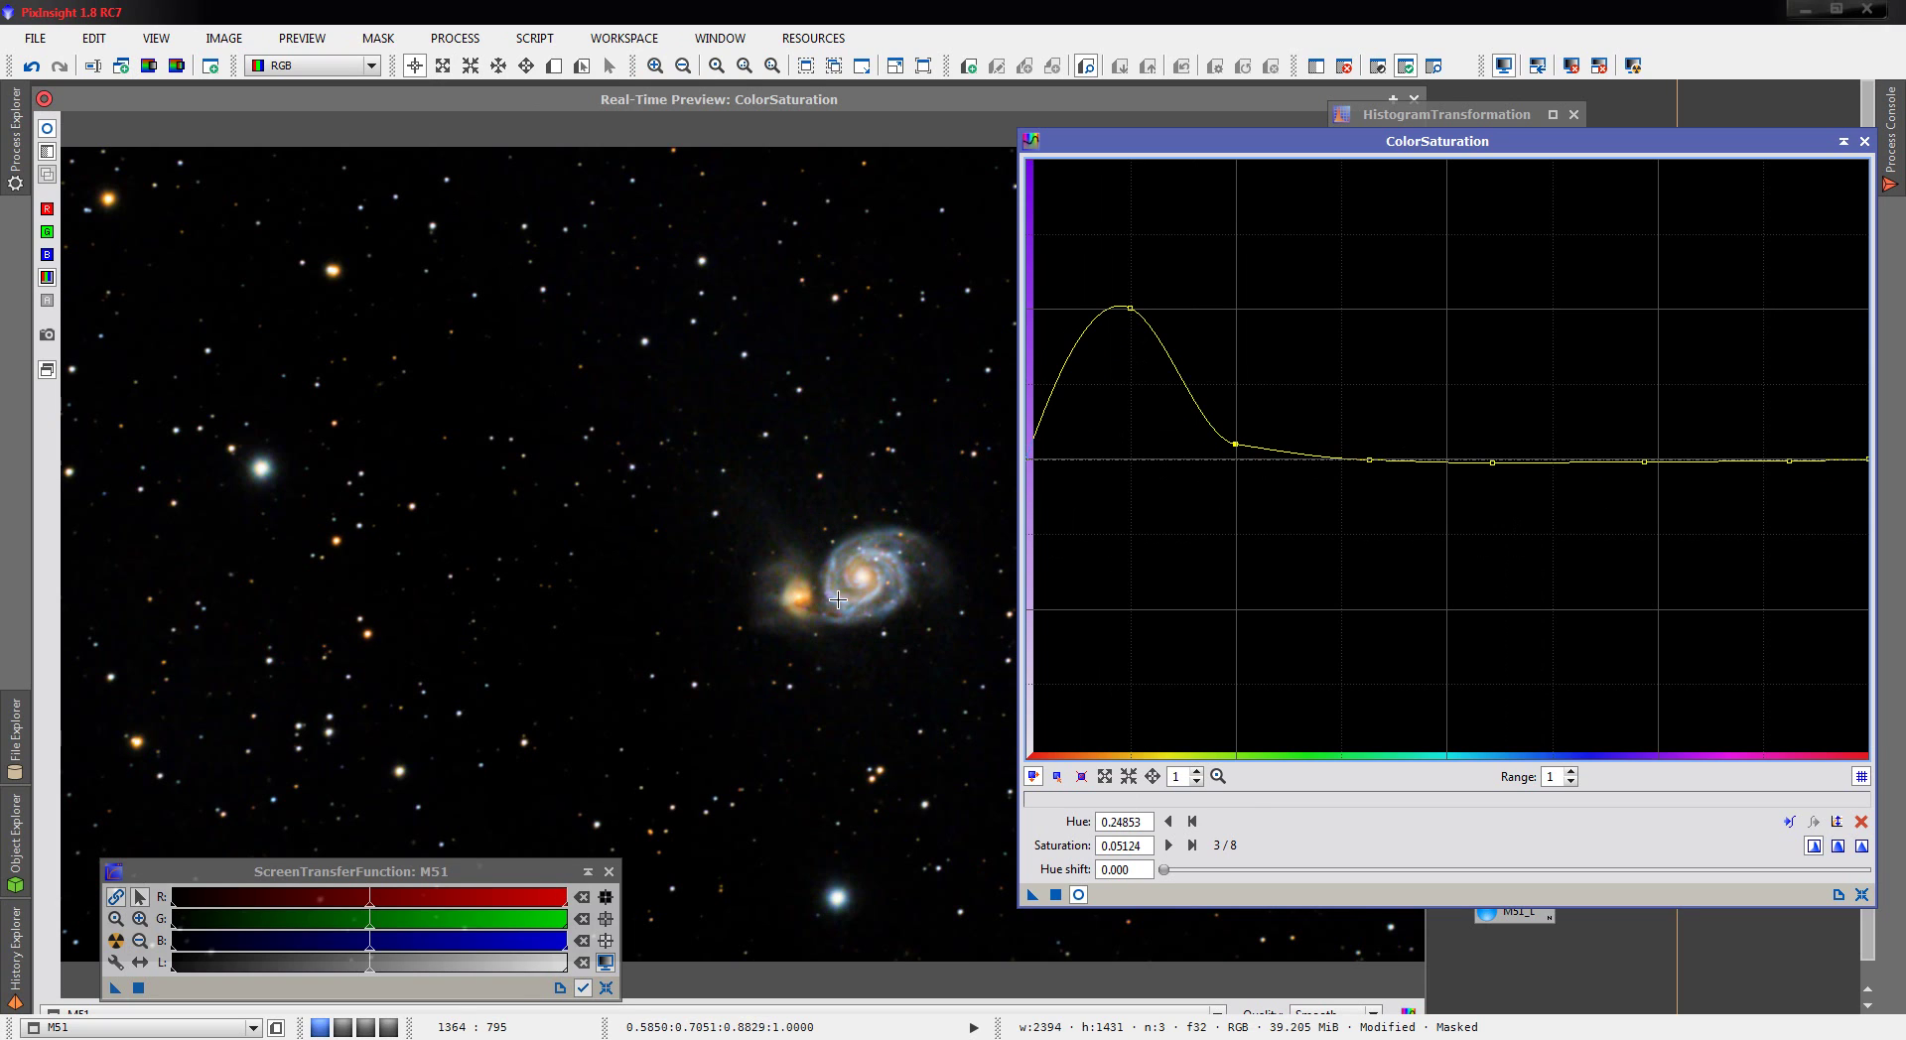
left_click_drag(836, 599, 838, 599)
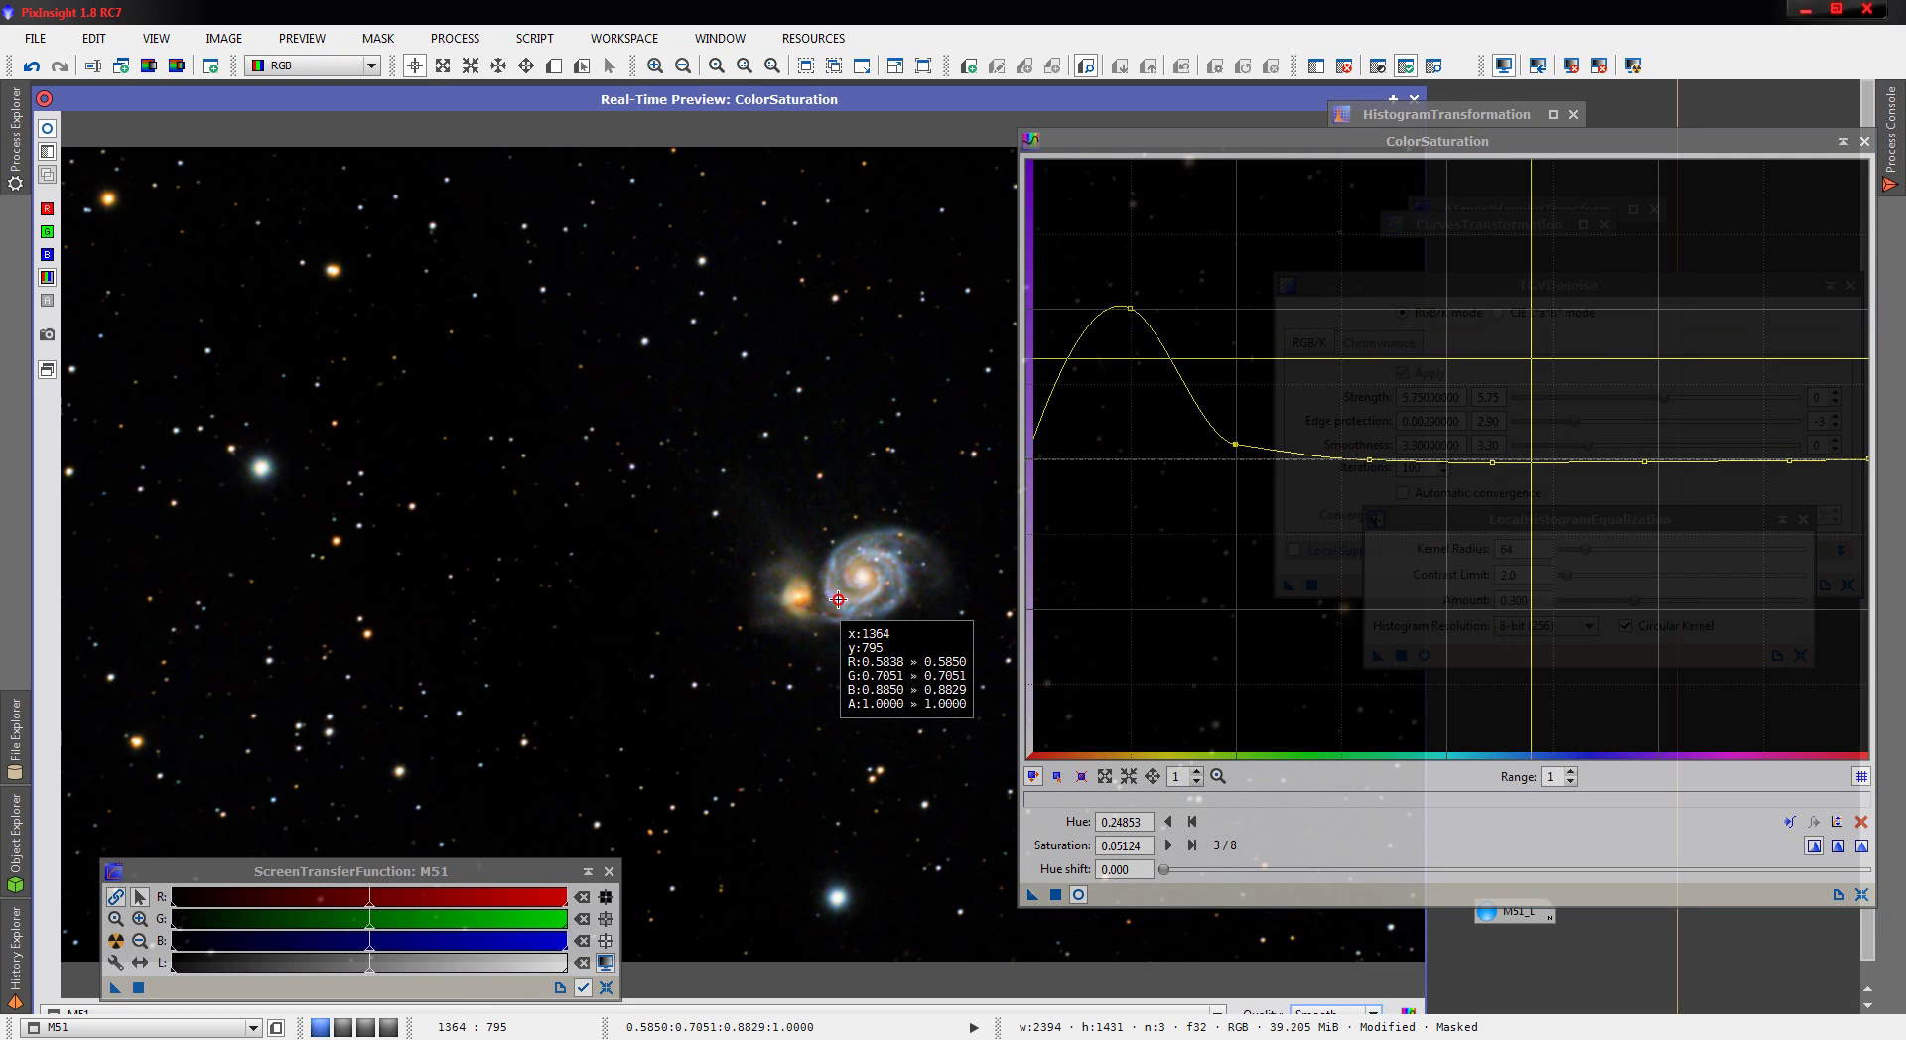
left_click_drag(838, 599, 838, 600)
- Peak the blue hues near 0.58 at 0.47438 and lift the 0.90 point to 0.12397
left_click_drag(1494, 463, 1510, 315)
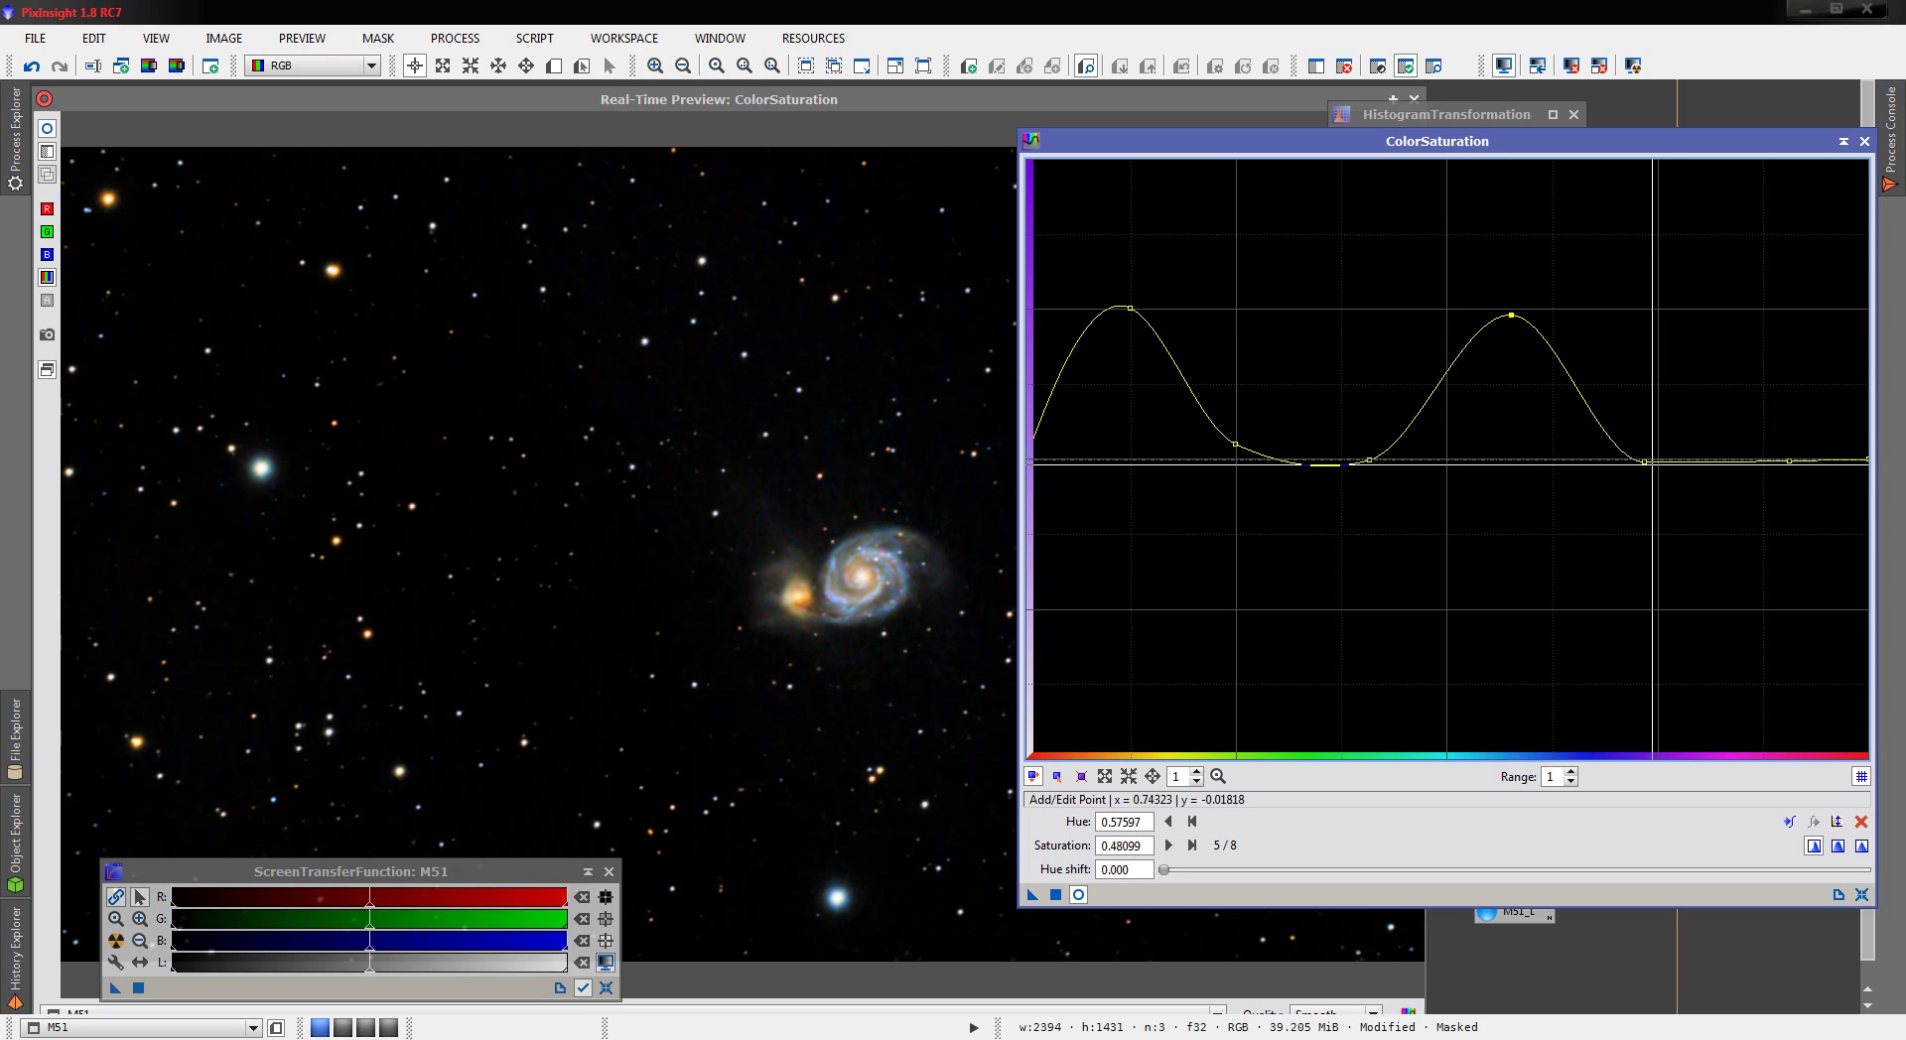
left_click_drag(1646, 461, 1645, 448)
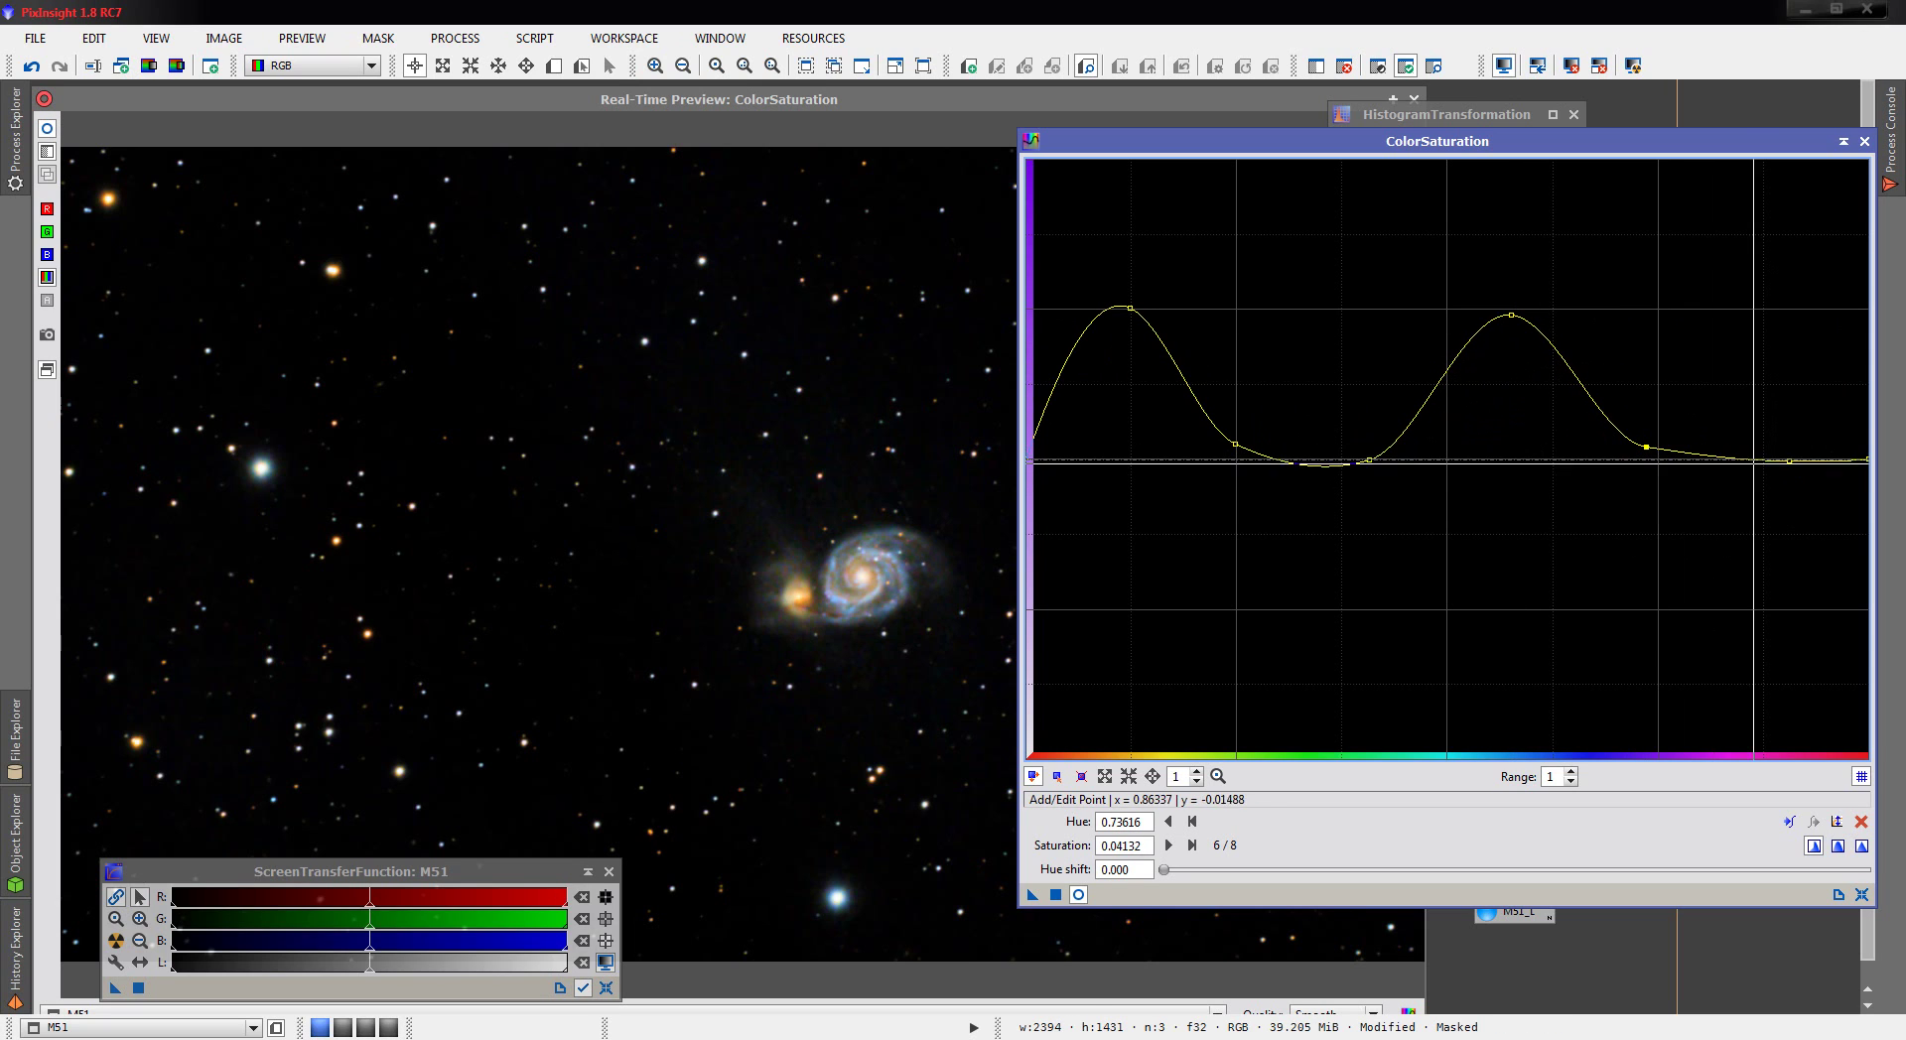
left_click_drag(1790, 459, 1787, 422)
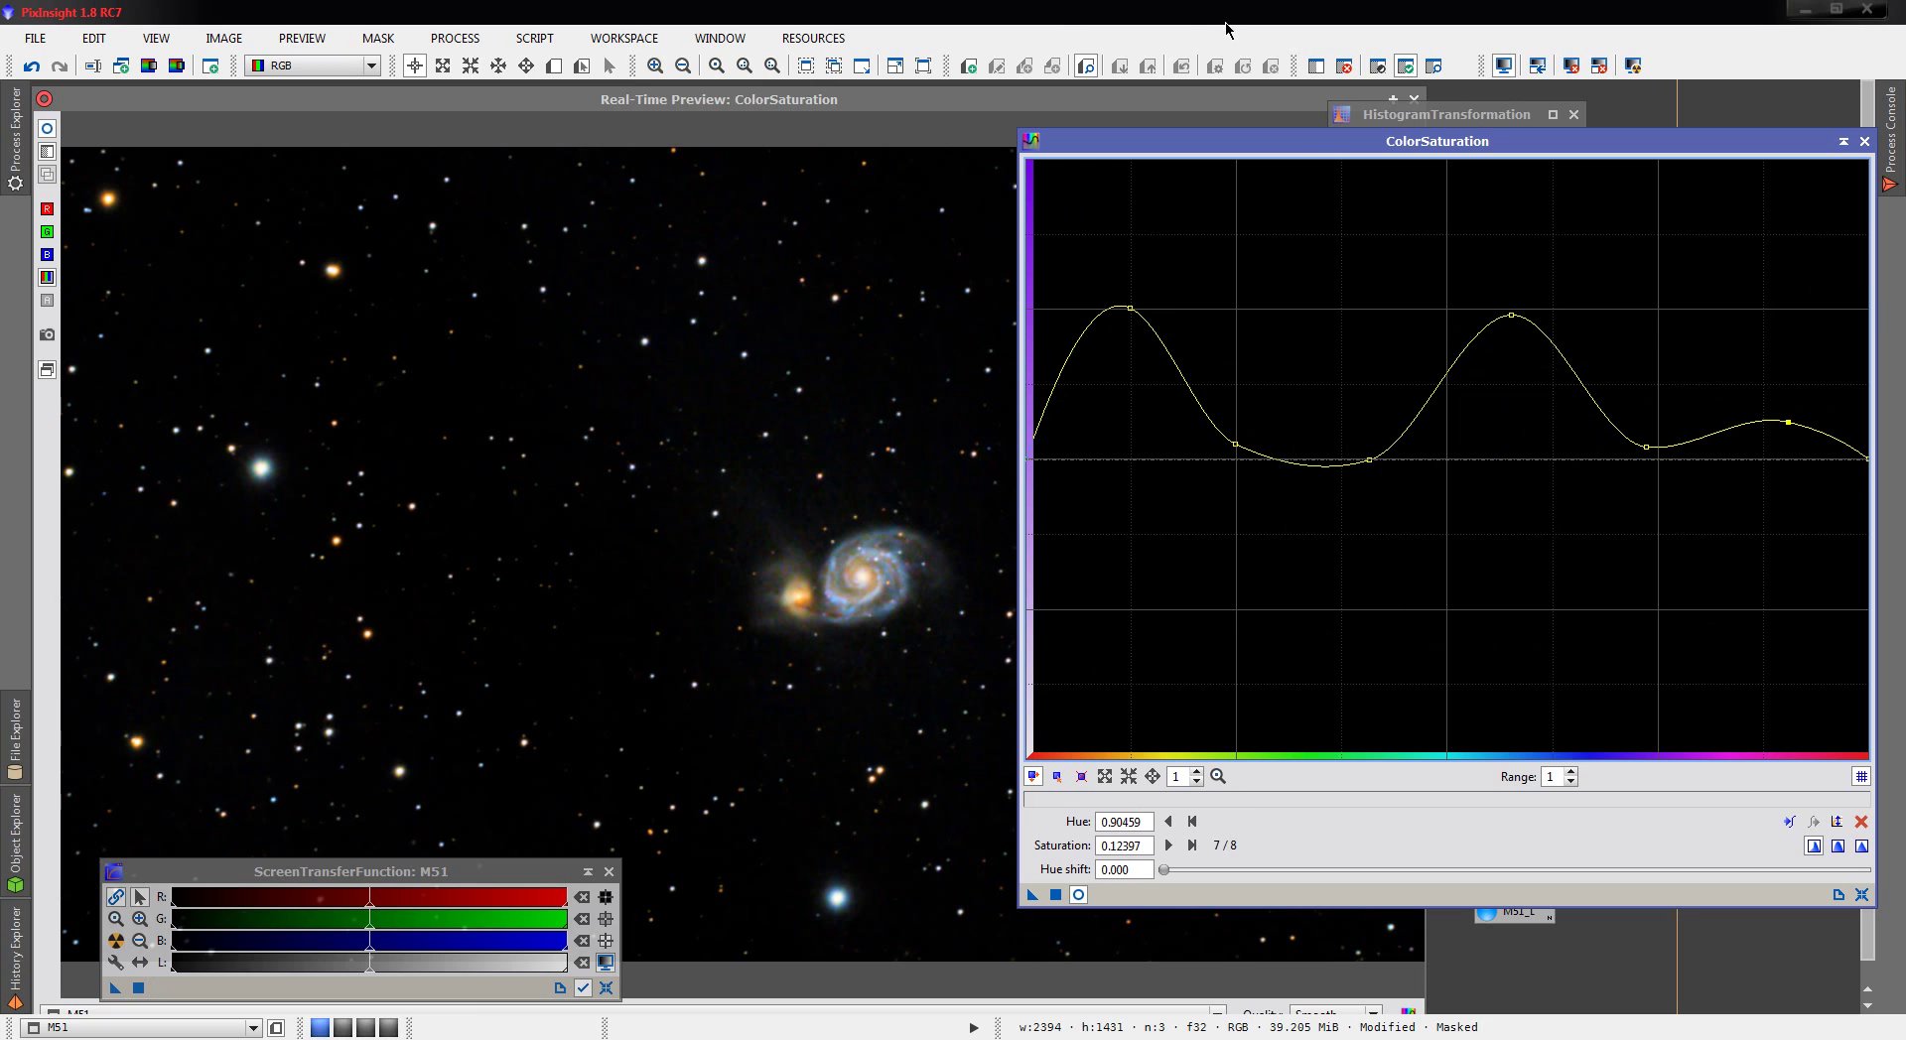
left_click(948, 101)
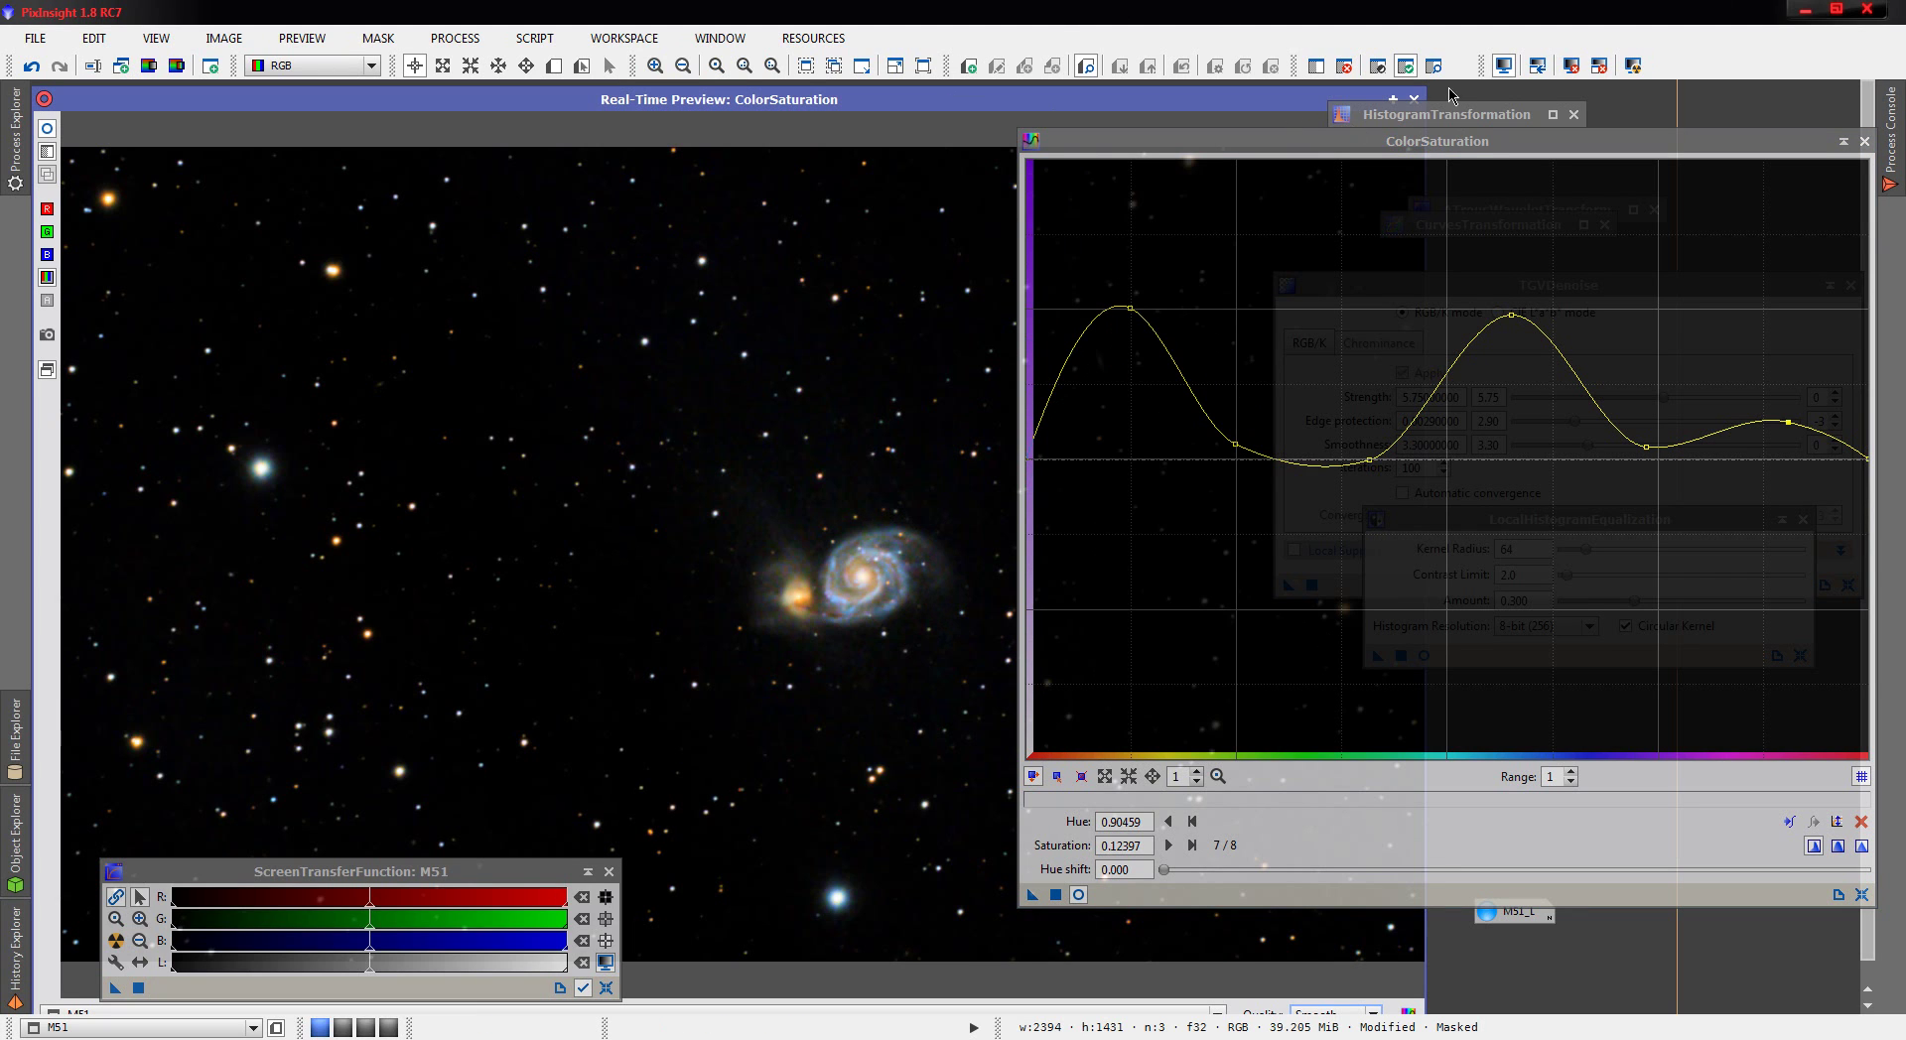
- Apply the saturation curve to M51, then SCNR green removal with Average Neutral, amount 1.00
left_click(1415, 99)
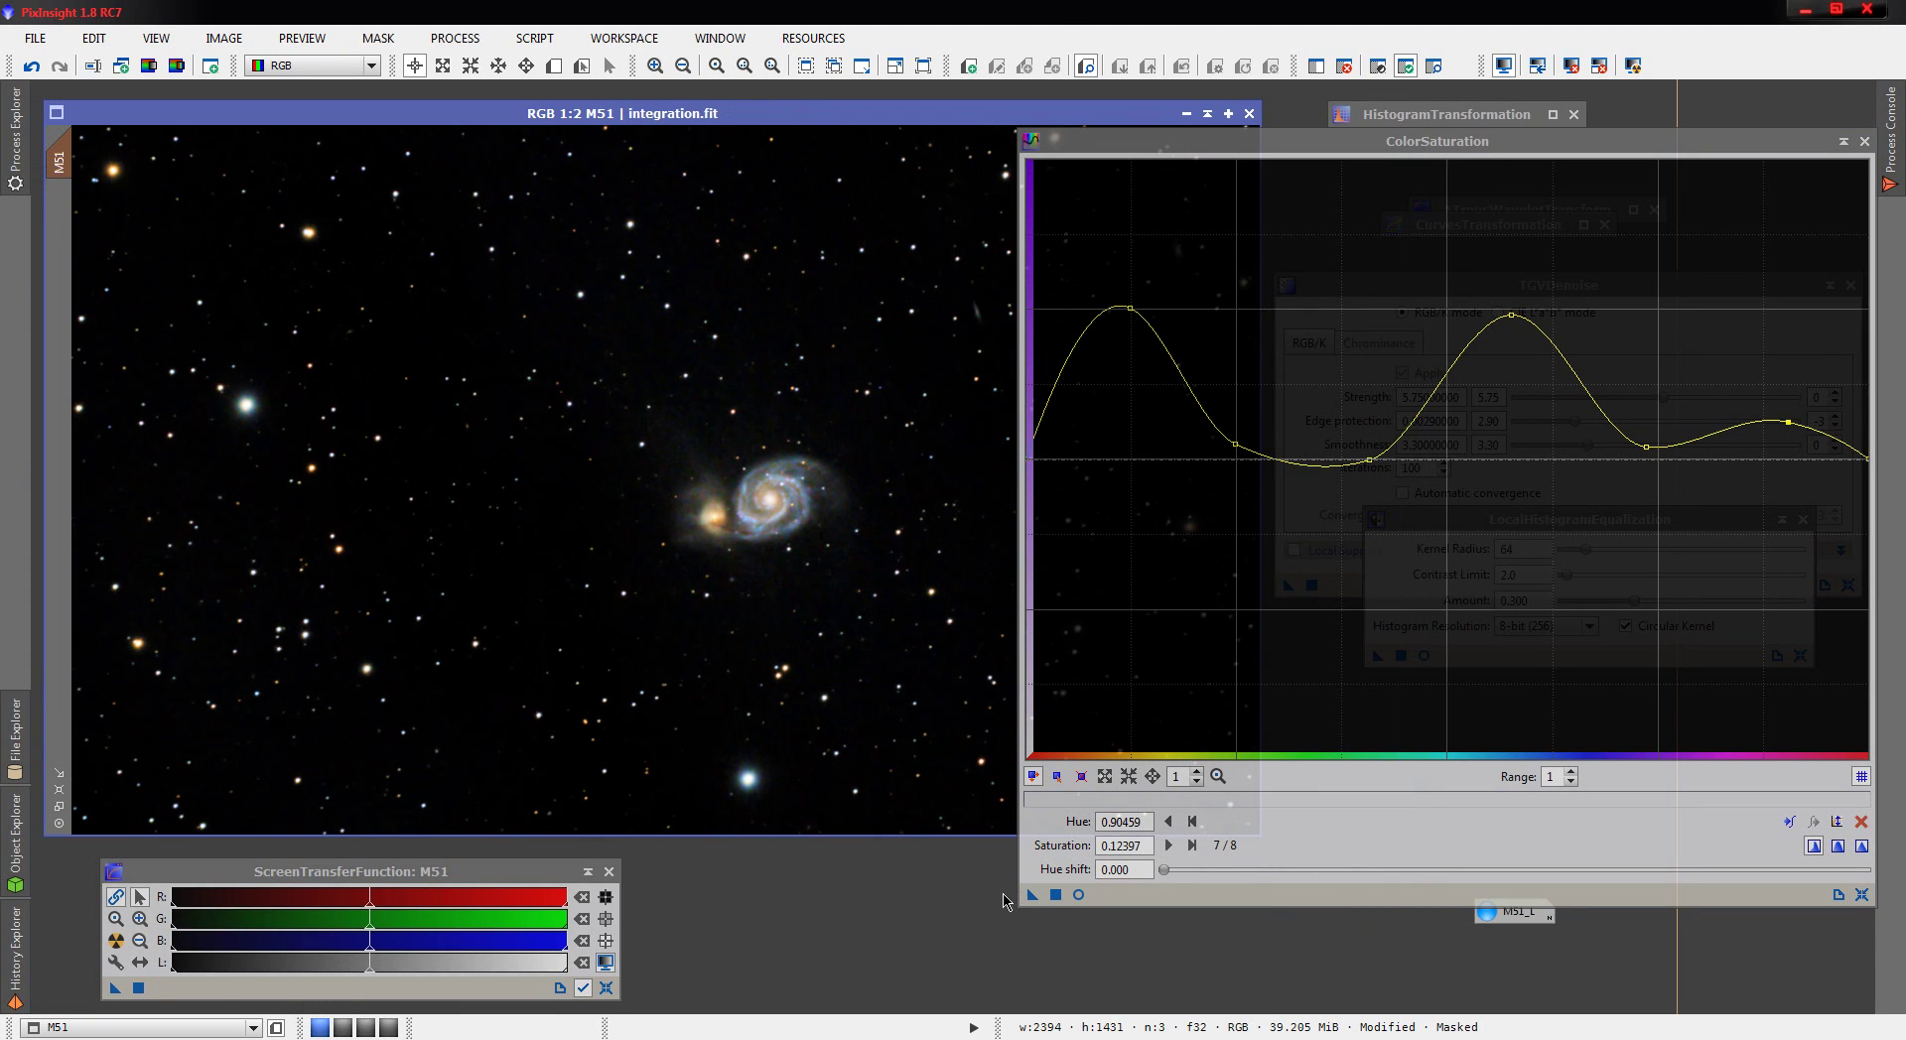
left_click_drag(1028, 898, 699, 695)
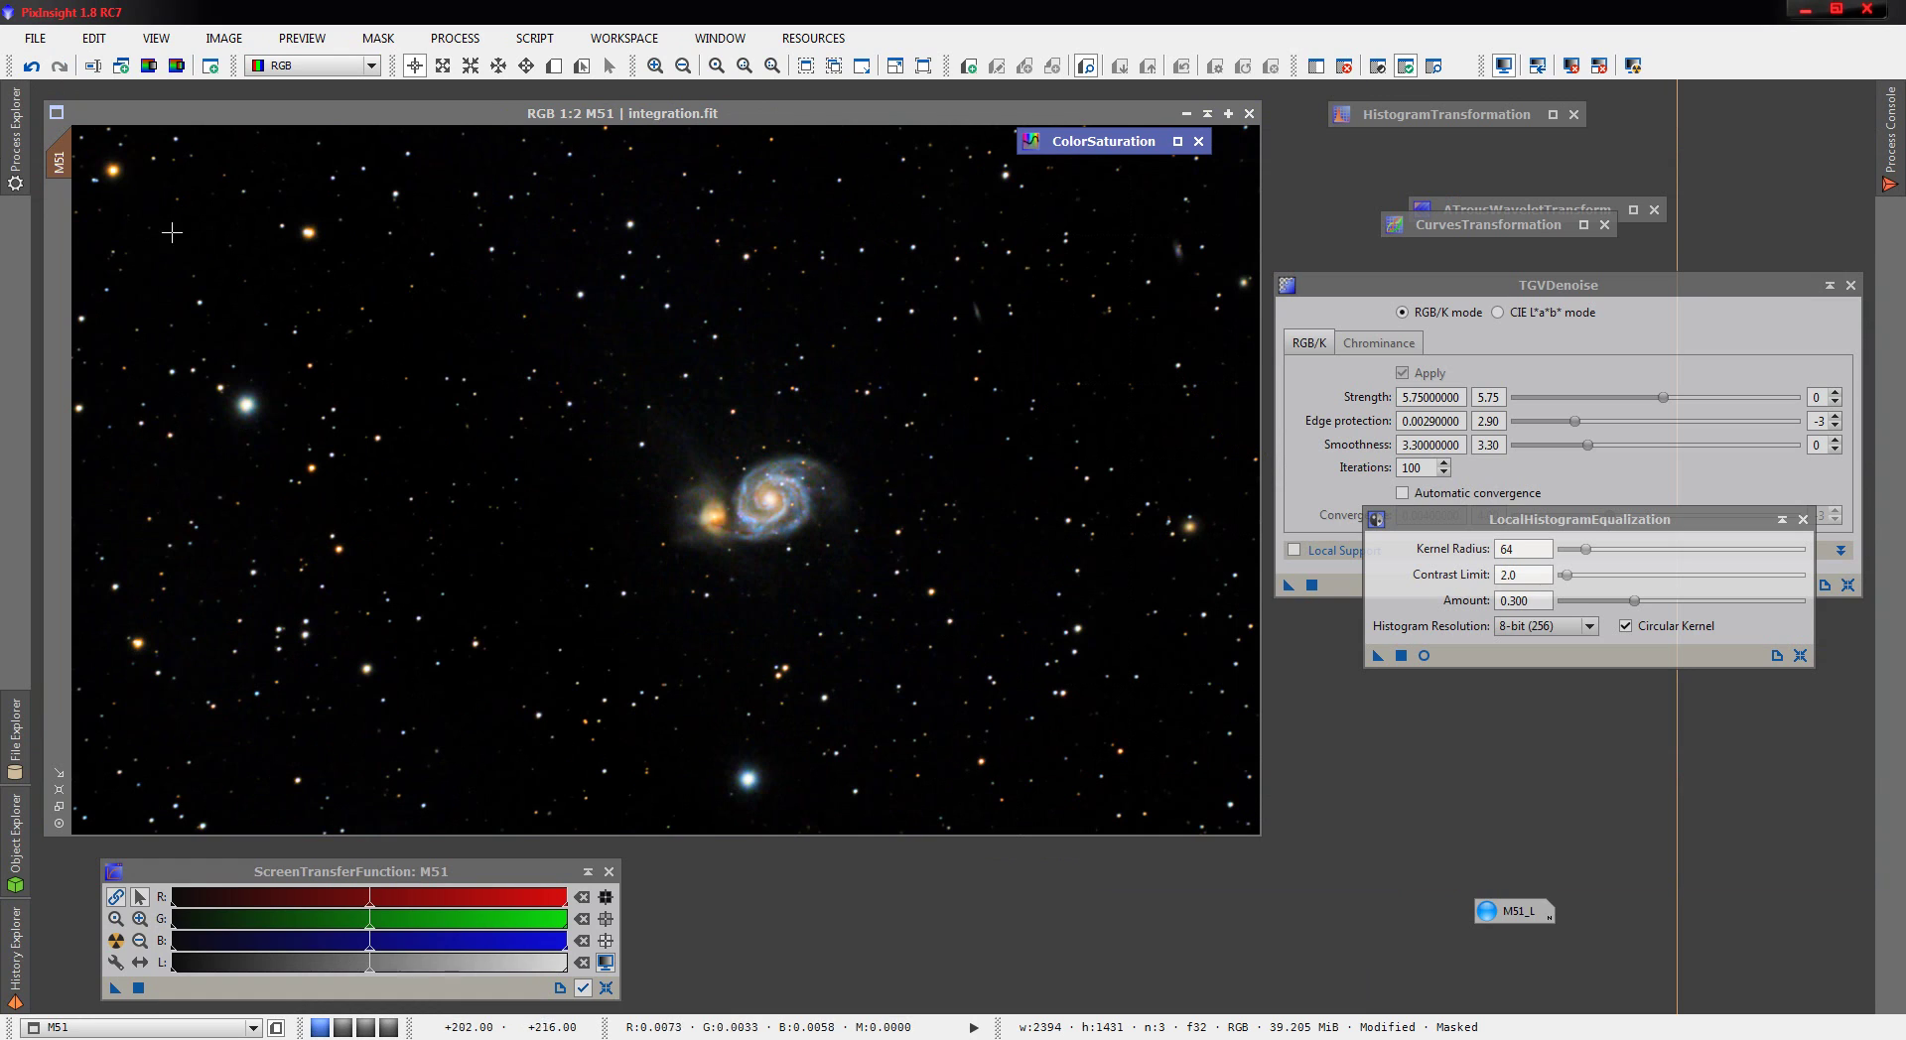
left_click(15, 138)
double_click(158, 782)
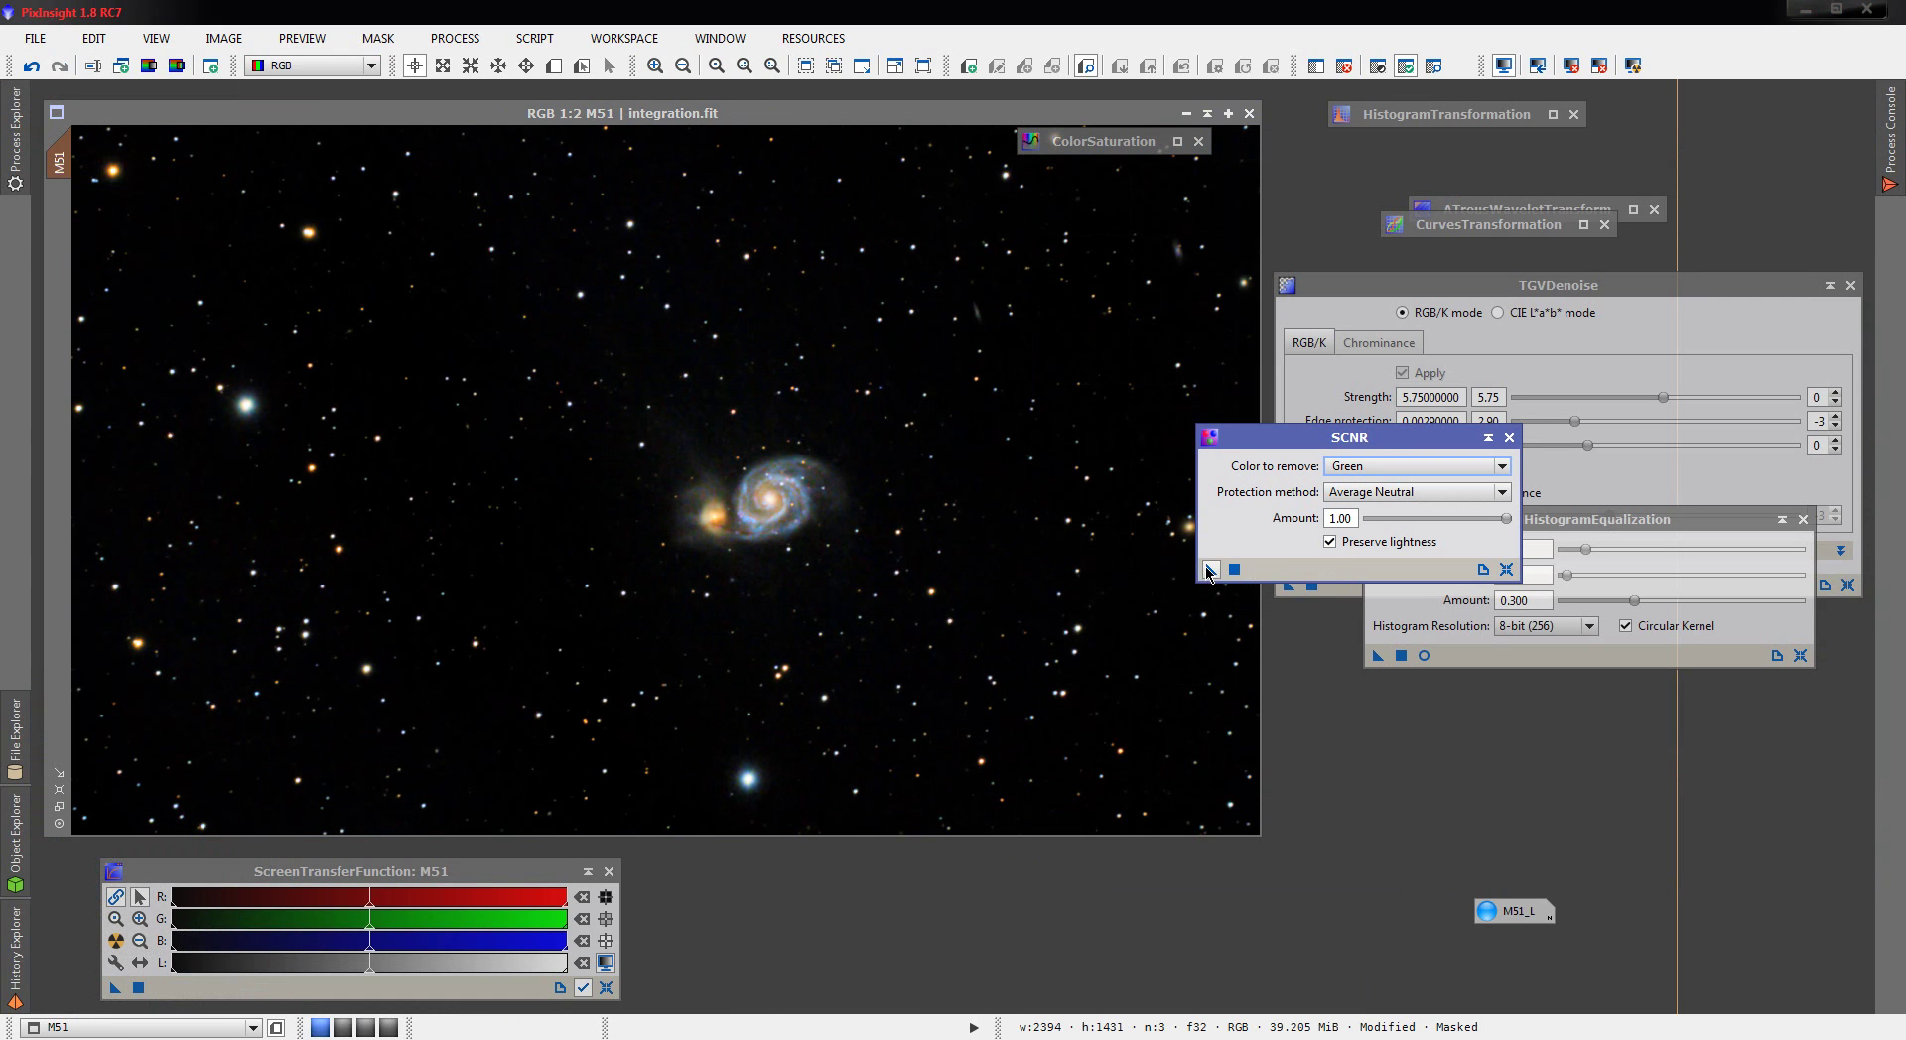
left_click_drag(1210, 570, 924, 549)
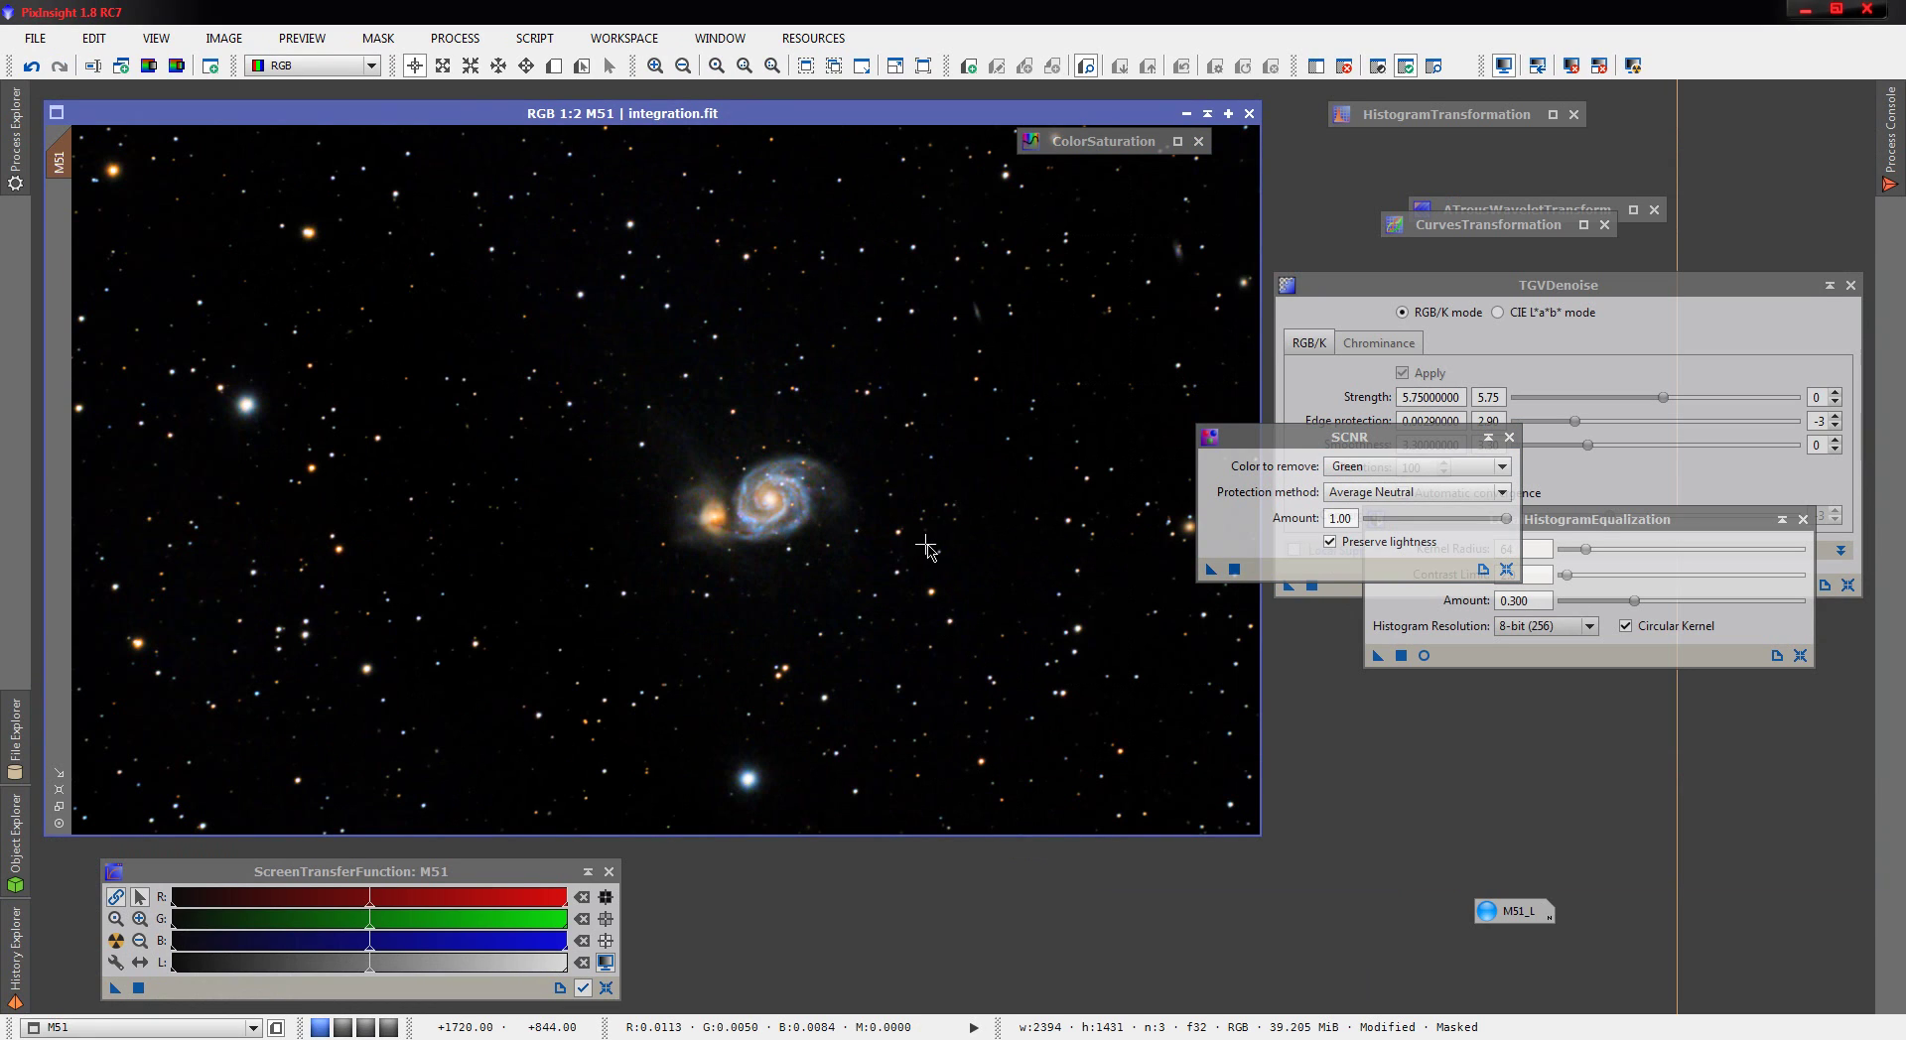
left_click(1488, 436)
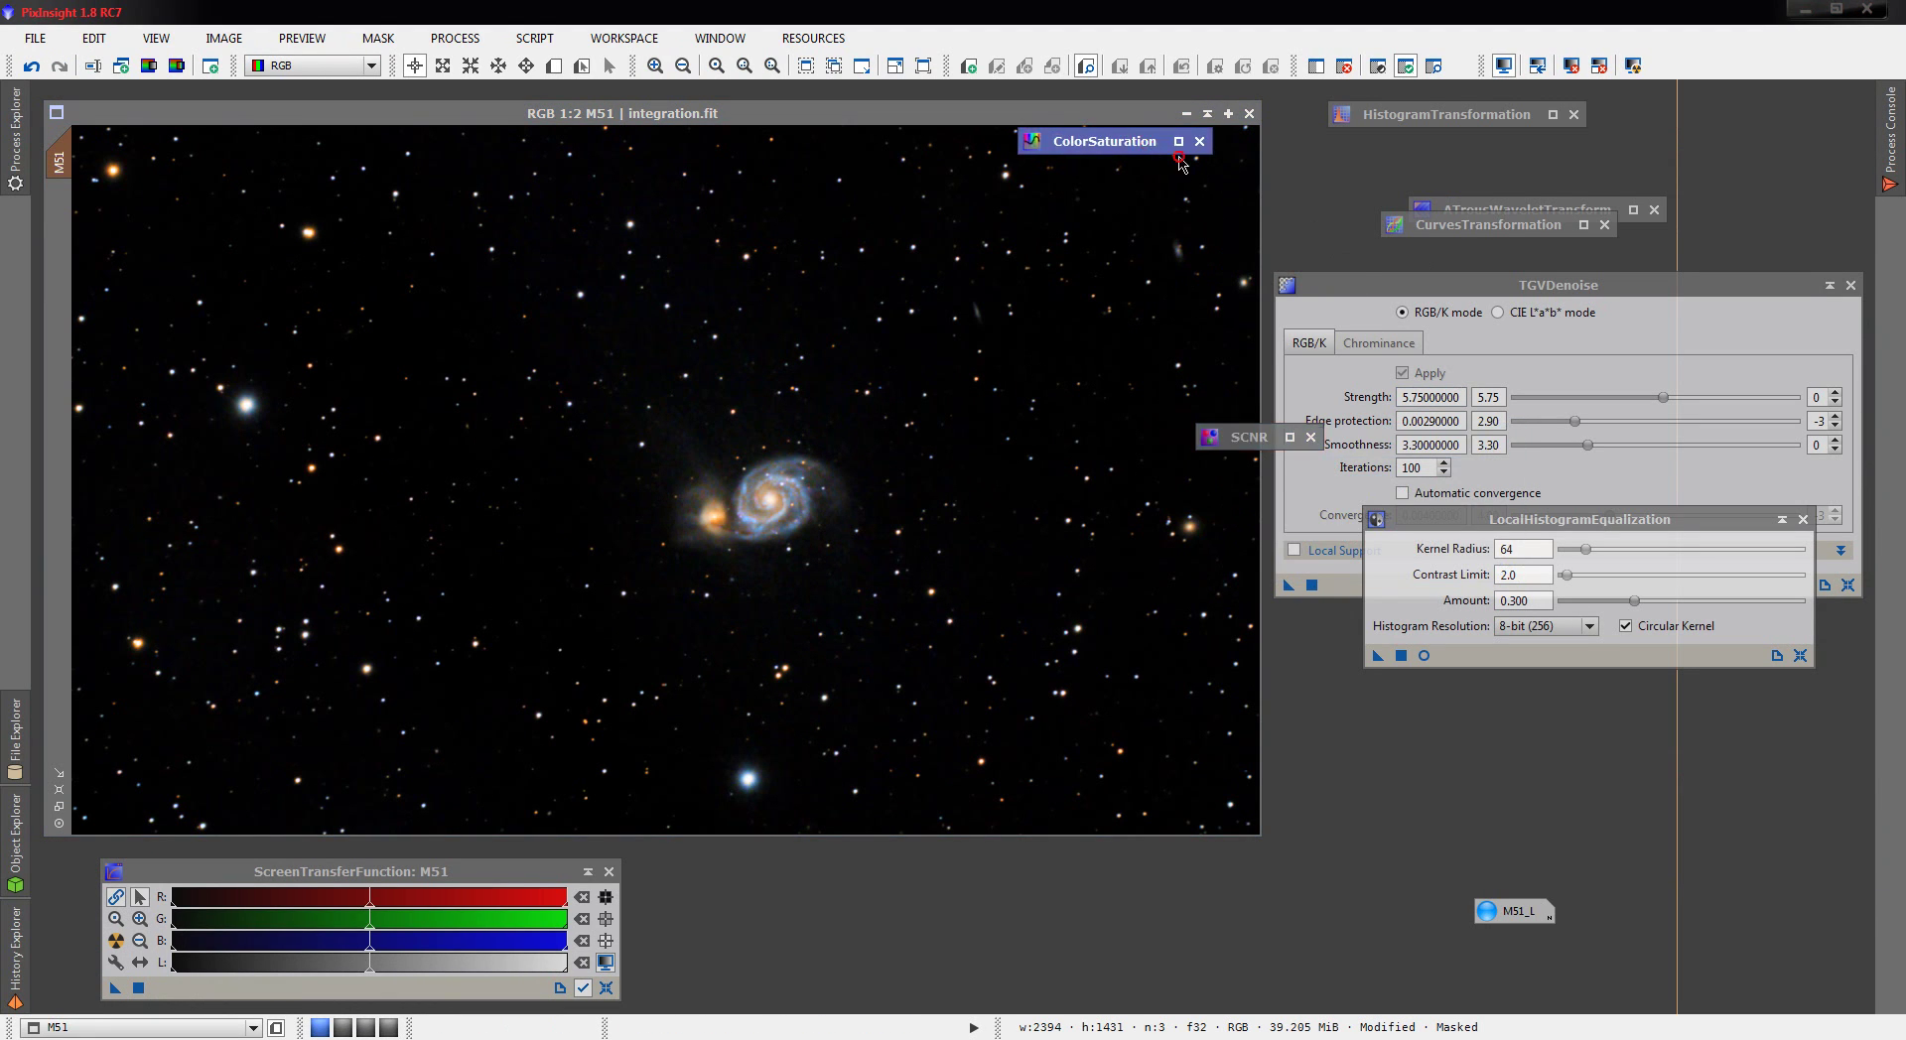